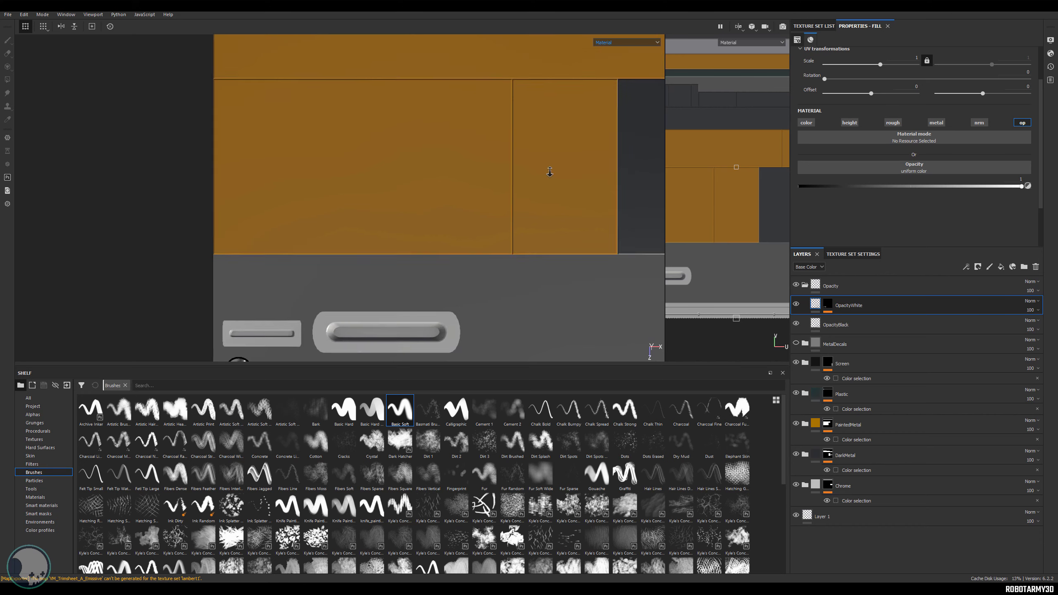
- Expand the PaintedMetal folder in the layer stack and select its PaintedMetalBase layer
alt+right_drag(547, 173, 589, 175)
alt+middle_drag(589, 175, 457, 220)
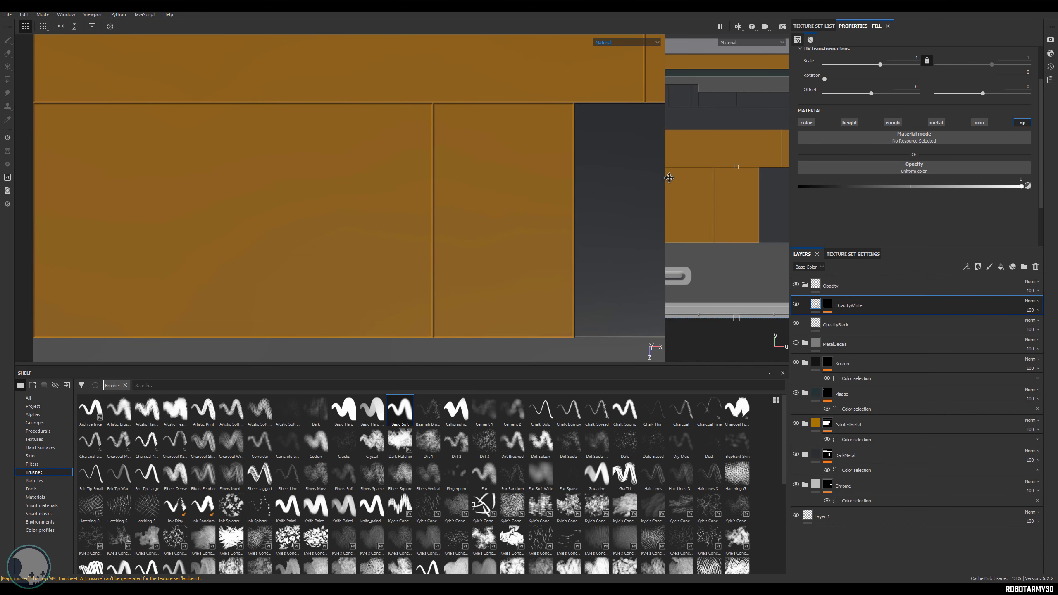
drag(669, 178, 618, 179)
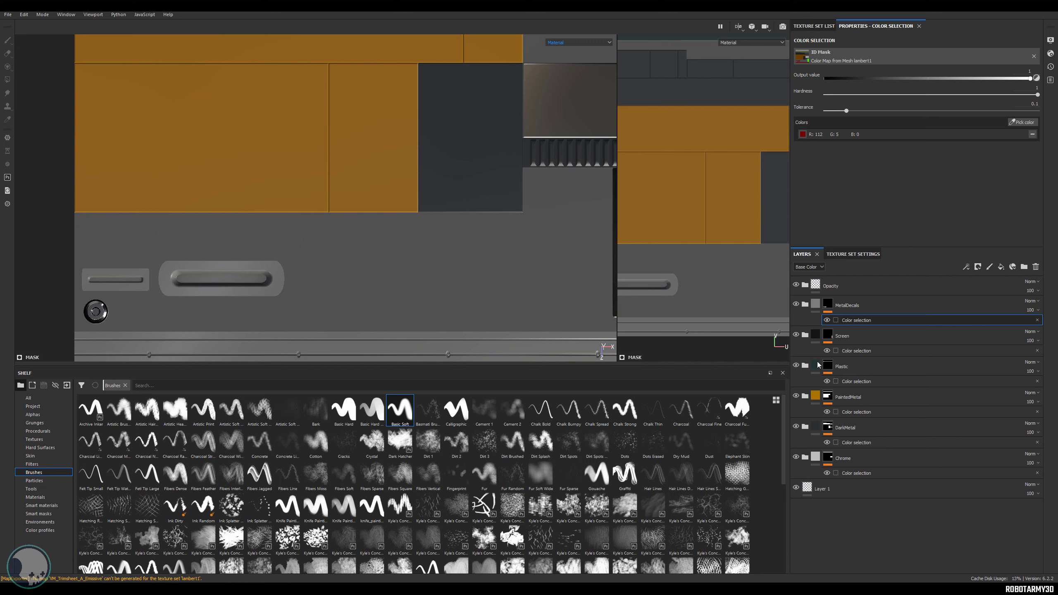
click(805, 397)
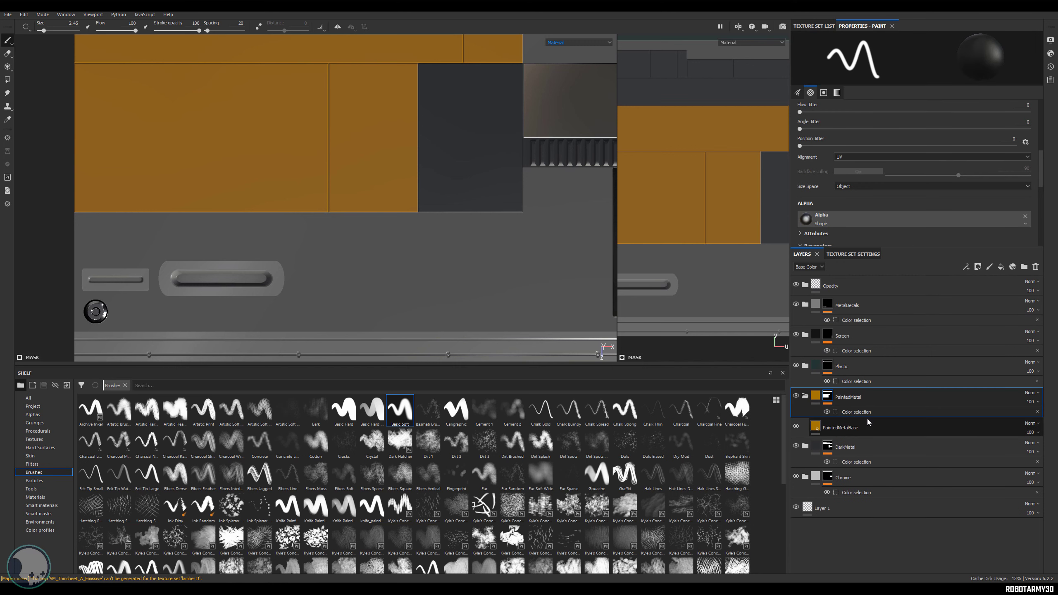
click(854, 431)
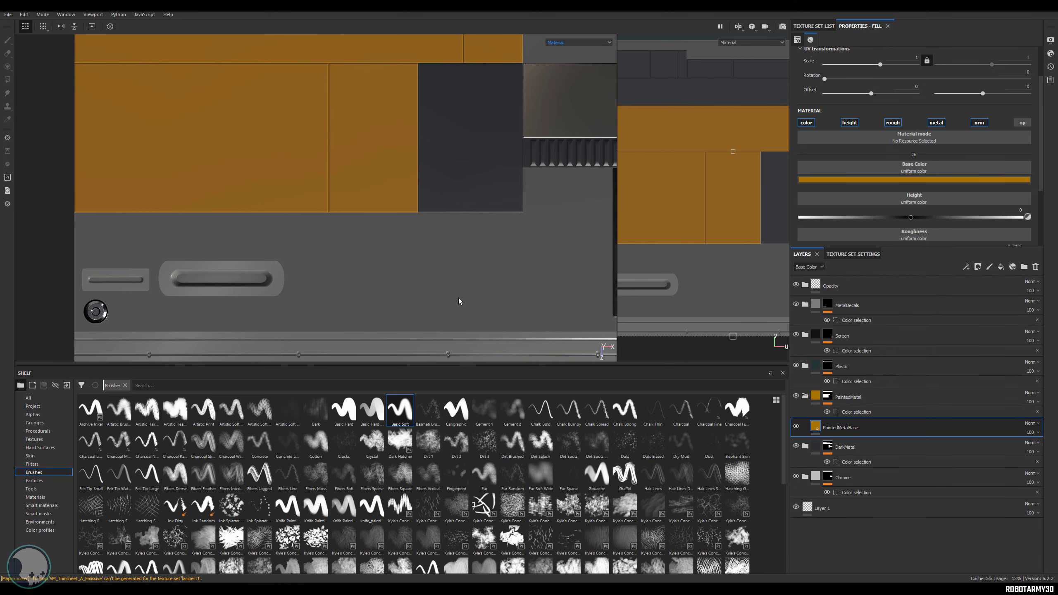
- Add a new fill layer and place it directly beneath PaintedMetalBase inside the PaintedMetal folder
alt+middle_drag(368, 243, 425, 207)
alt+right_drag(424, 207, 462, 238)
alt+middle_drag(299, 156, 420, 293)
alt+right_drag(420, 293, 493, 272)
alt+middle_drag(493, 272, 424, 231)
right_click(847, 431)
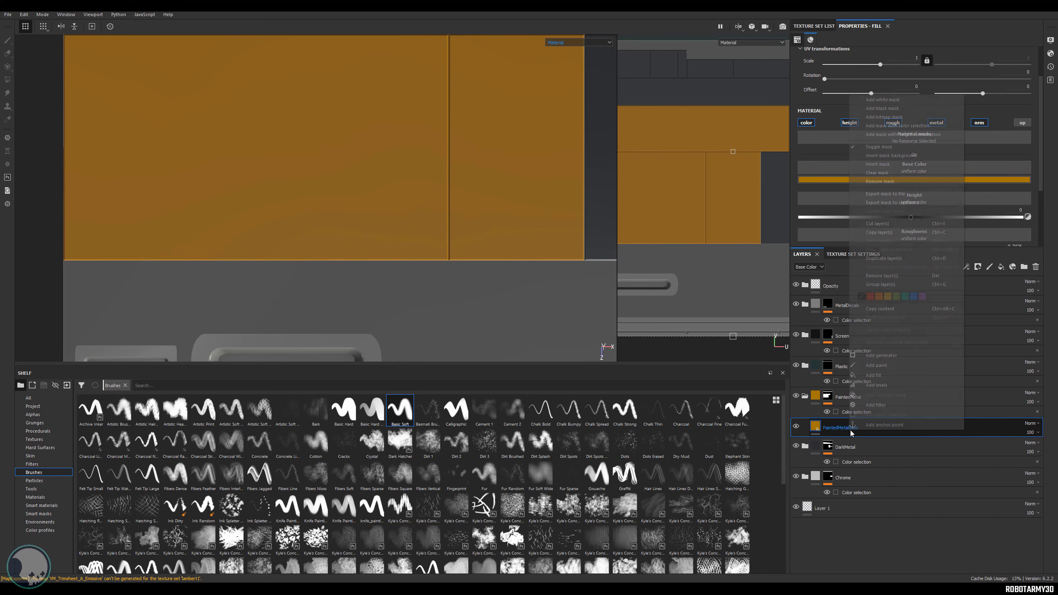
click(1006, 267)
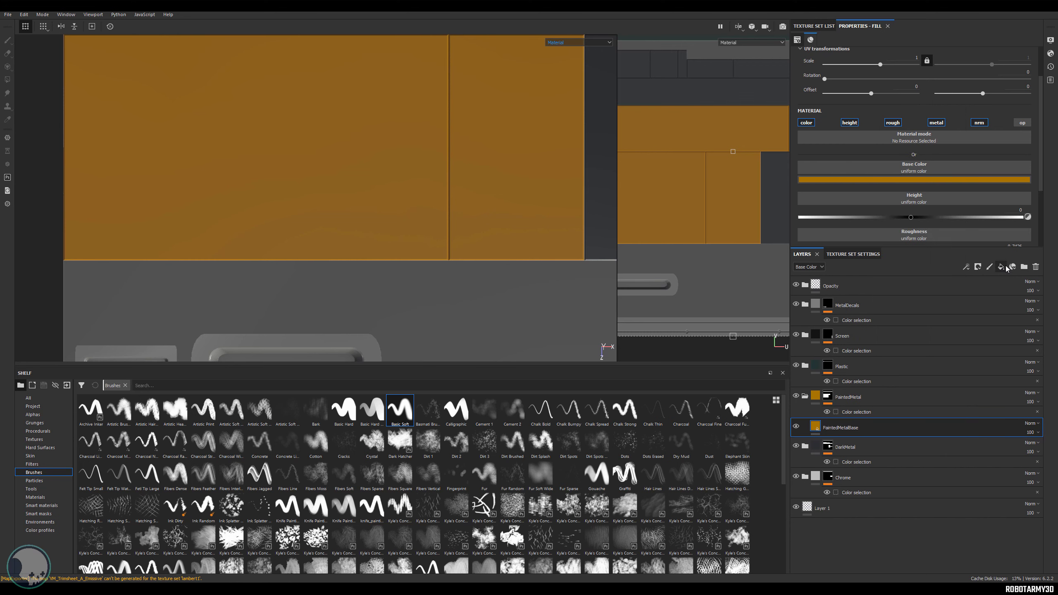
click(1004, 267)
mouse_move(848, 429)
mouse_down()
mouse_move(852, 453)
mouse_move(835, 450)
mouse_up()
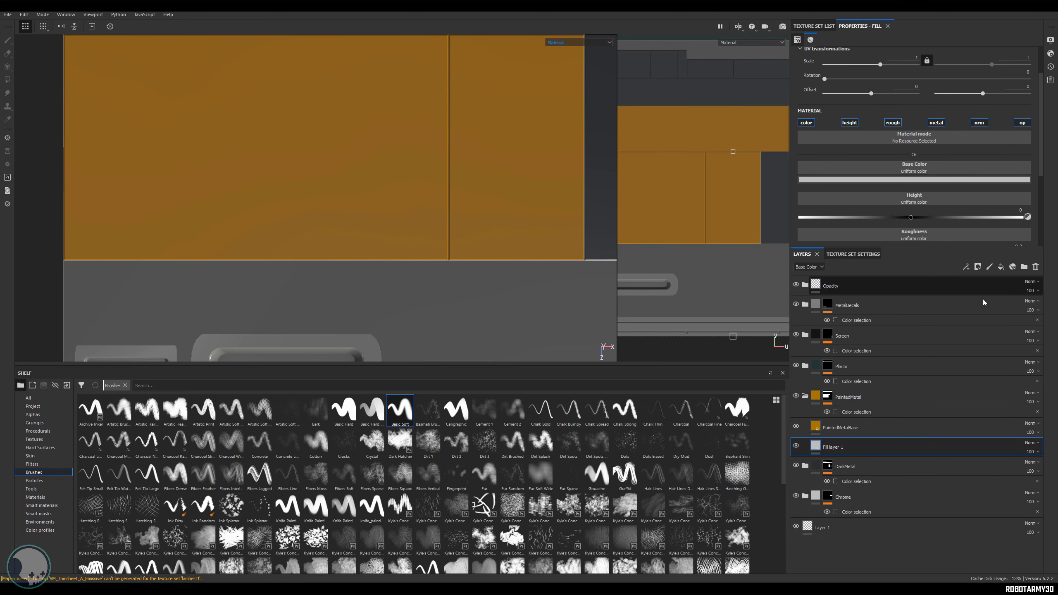
- Set the new fill layer's metallic to 1 and roughness to about 0.4, and hide the PaintedMetalBase layer
scroll(916, 190, down, 2)
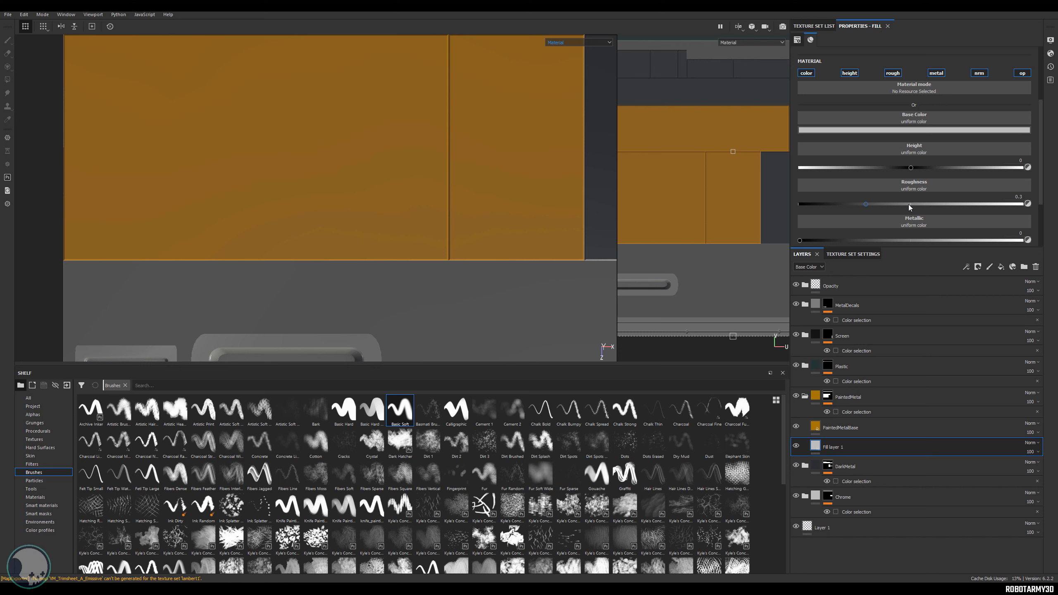
scroll(909, 205, down, 2)
drag(925, 191, 949, 188)
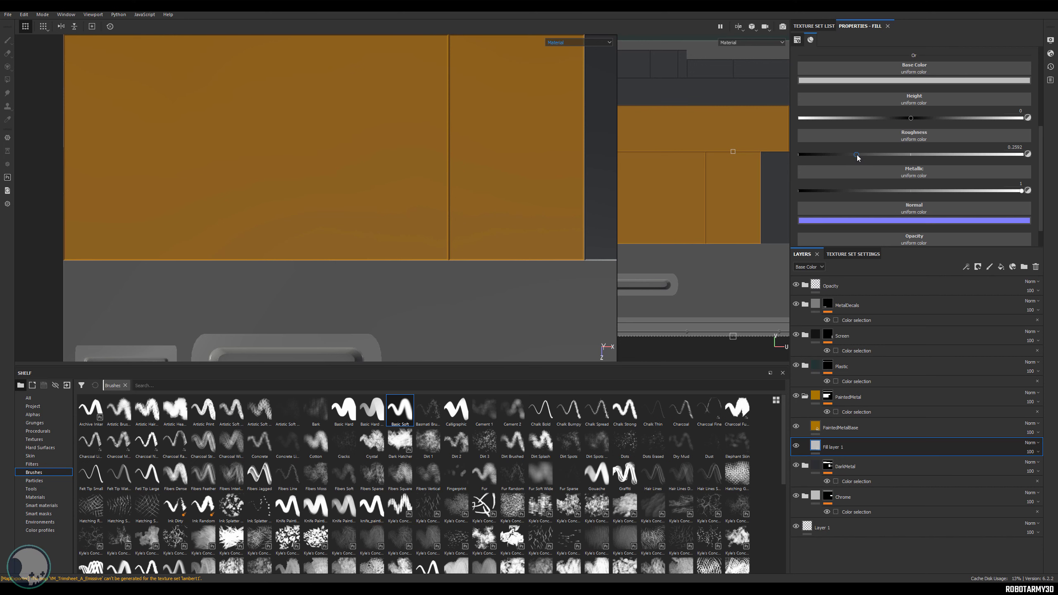
drag(856, 155, 858, 155)
click(796, 426)
mouse_move(434, 197)
alt+right_down()
mouse_move(487, 244)
mouse_move(451, 284)
alt+right_up()
alt+drag(451, 283, 568, 163)
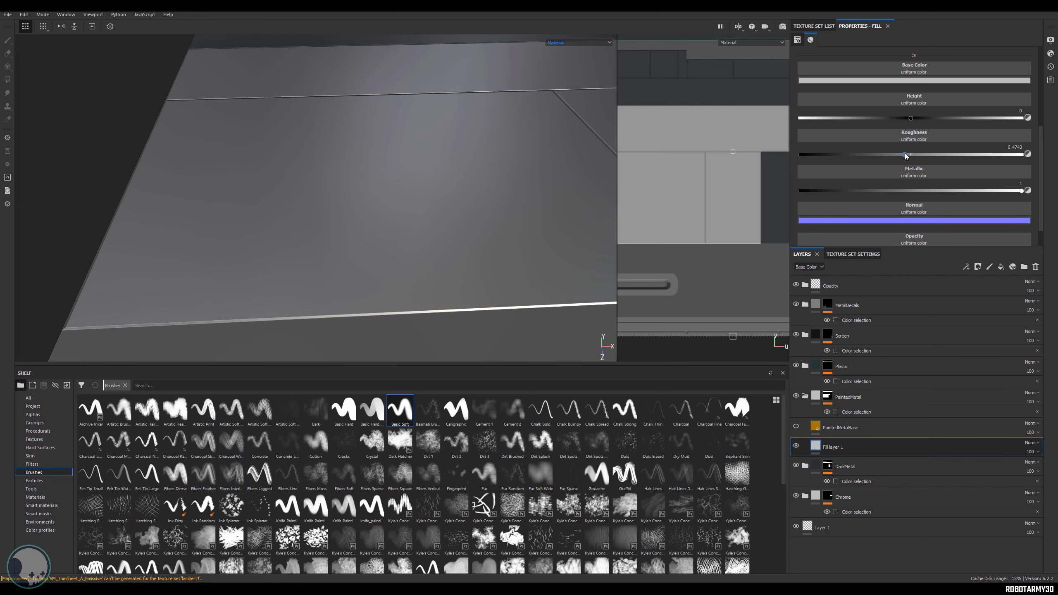
- Add a second fill layer directly above the metallic fill layer in the PaintedMetal folder
click(854, 412)
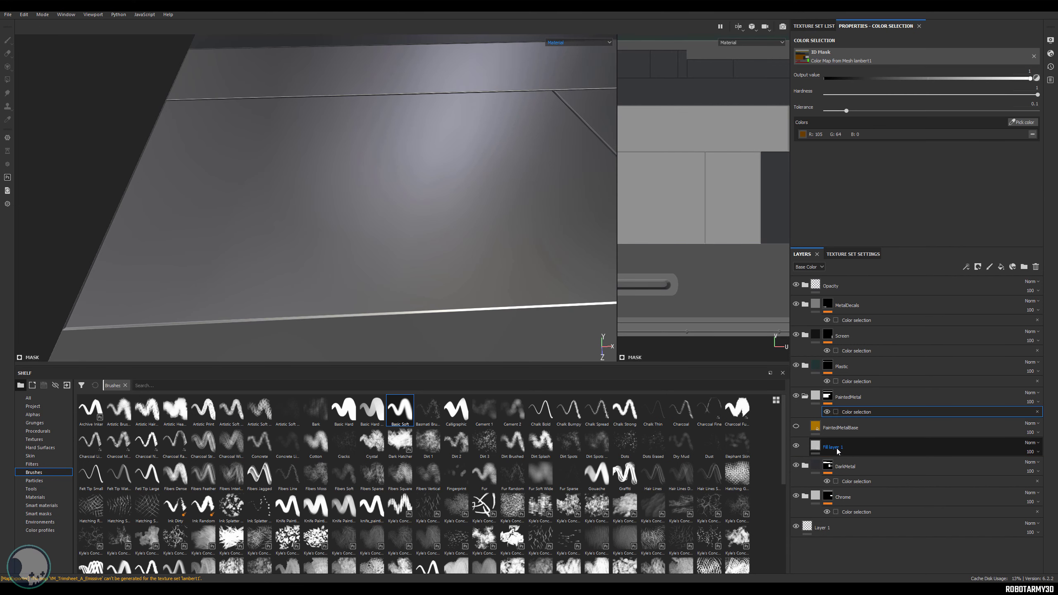
click(837, 451)
click(1001, 266)
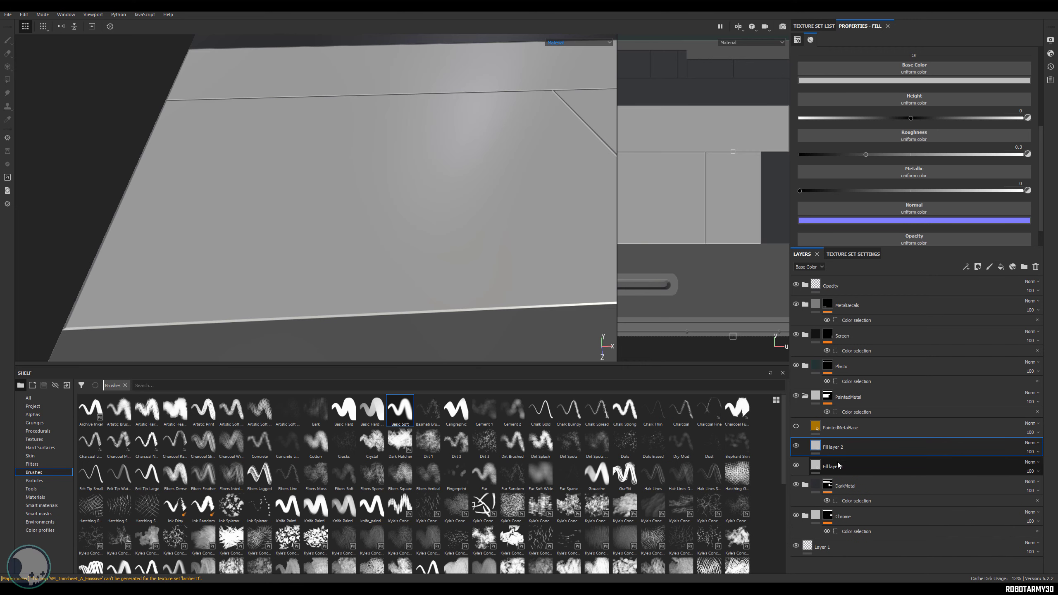
- Rename the lower fill layer undermetal and the upper one undermetal_rough
double_click(838, 465)
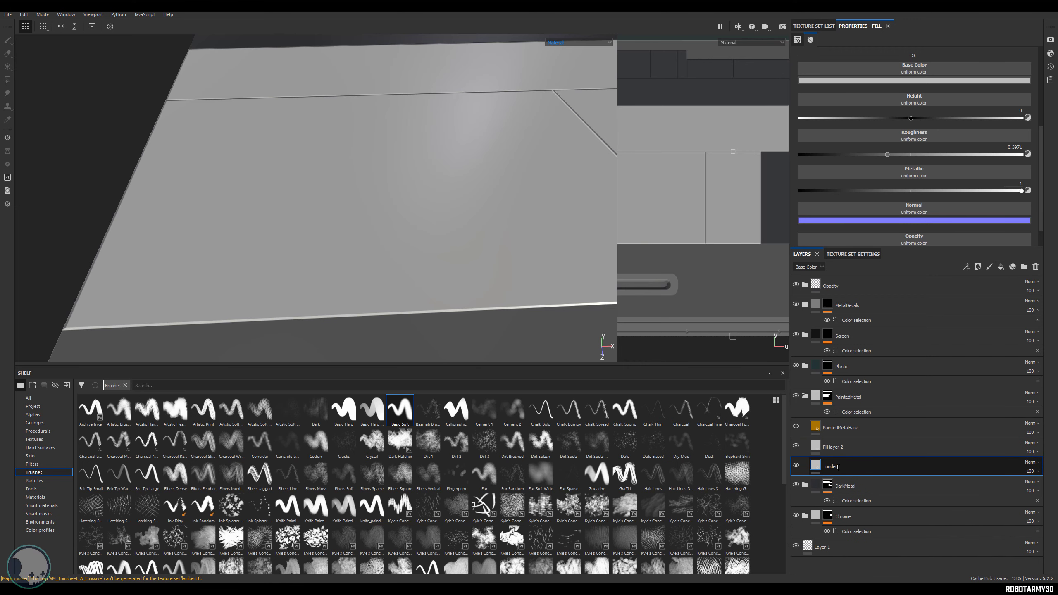
double_click(839, 448)
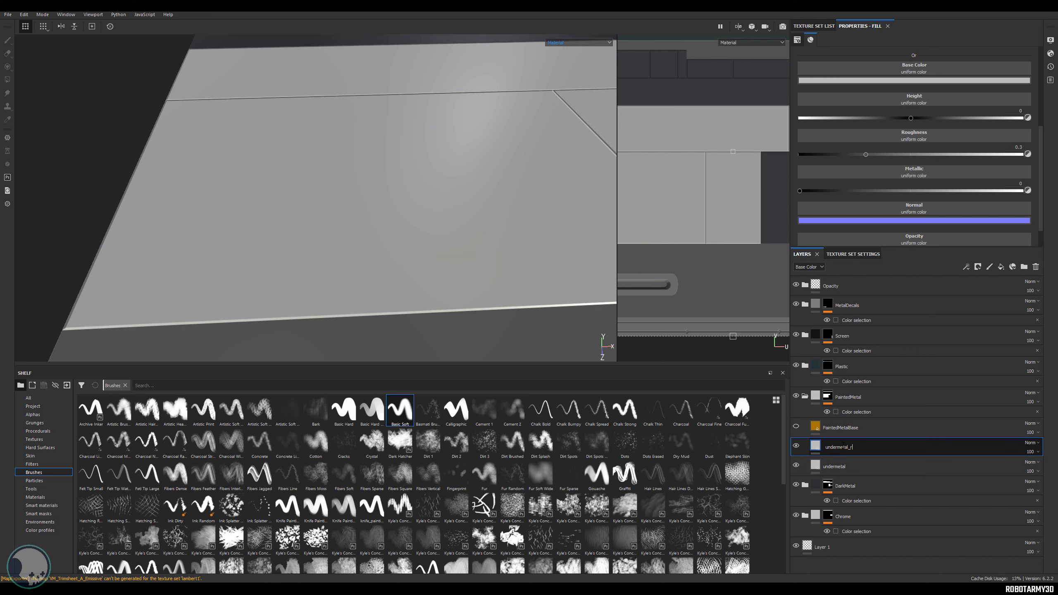
key(Return)
- Limit the undermetal_rough layer to the roughness channel, switching off color, height, metallic, normal and opacity
click(841, 463)
scroll(873, 169, up, 3)
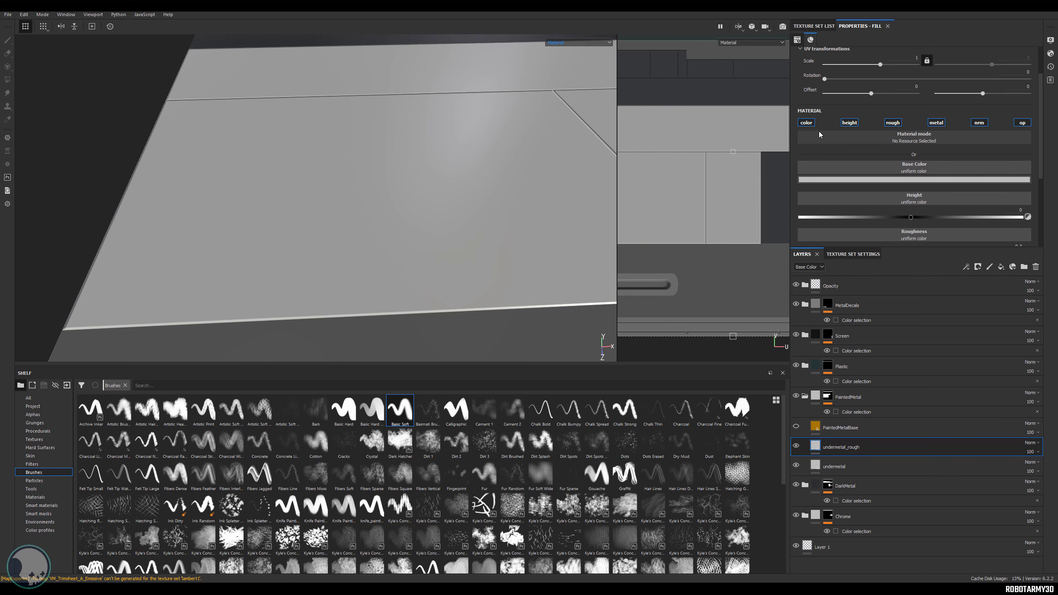
click(807, 123)
click(849, 122)
click(938, 123)
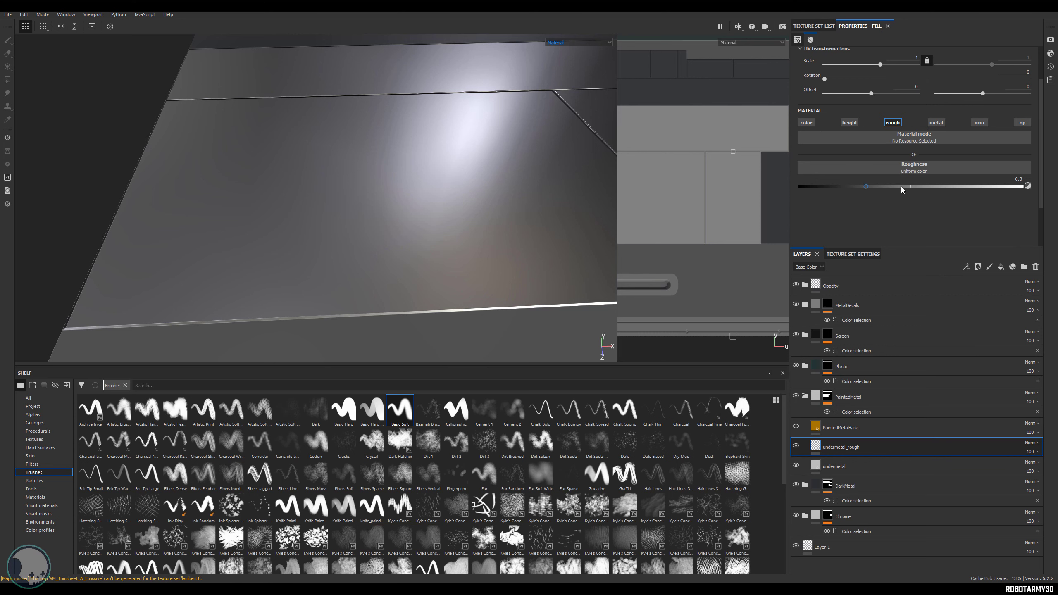
- Set the roughness of undermetal_rough to about 0.29 and that of undermetal to about 0.45
drag(868, 186, 863, 184)
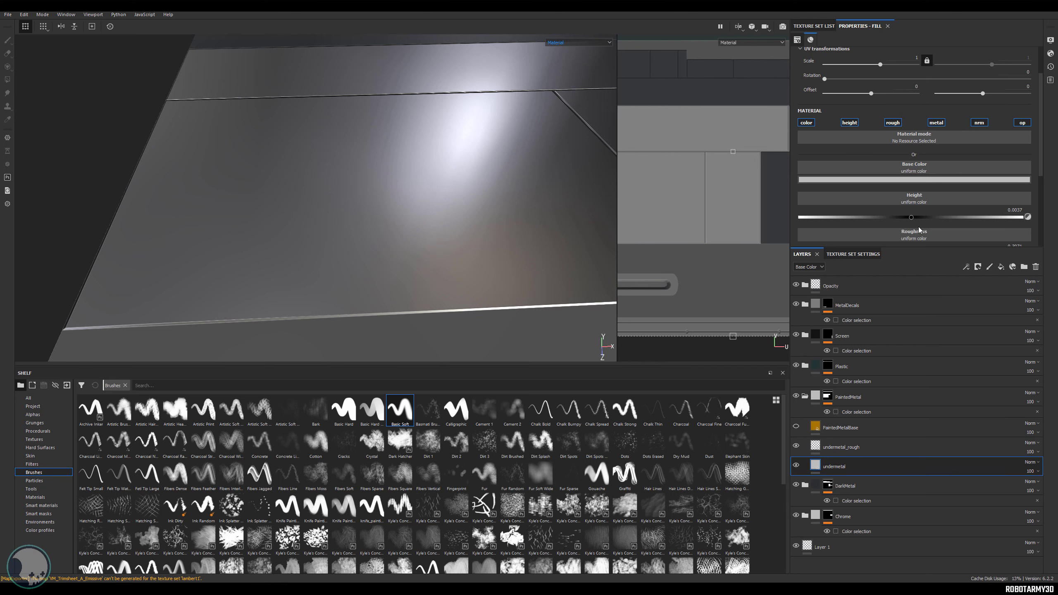
scroll(919, 227, down, 1)
drag(919, 228, 894, 230)
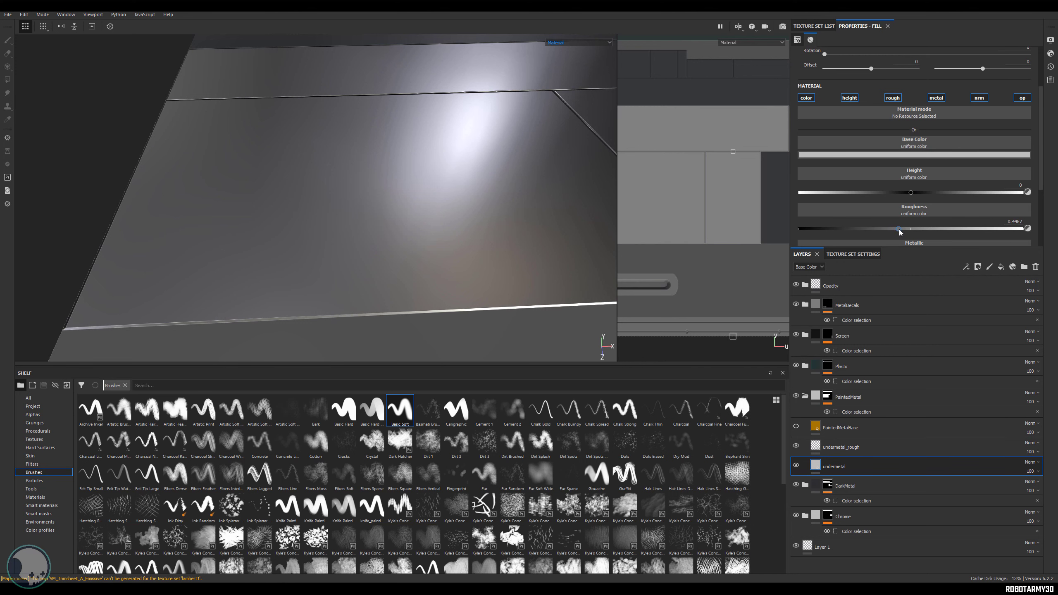
- Add a black mask to the undermetal_rough layer and put a fill effect on that mask
click(840, 453)
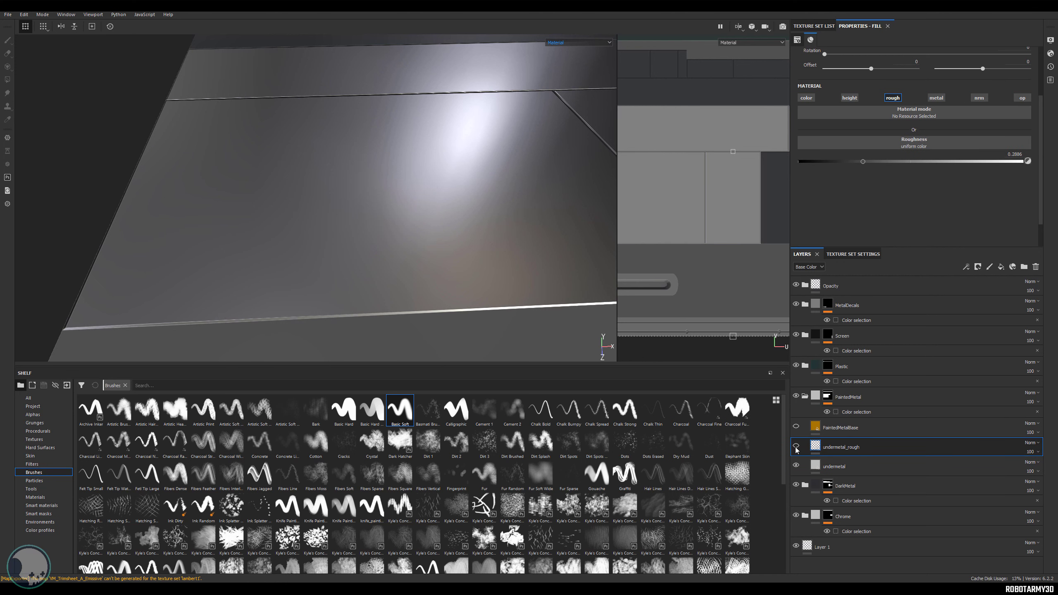
right_click(846, 450)
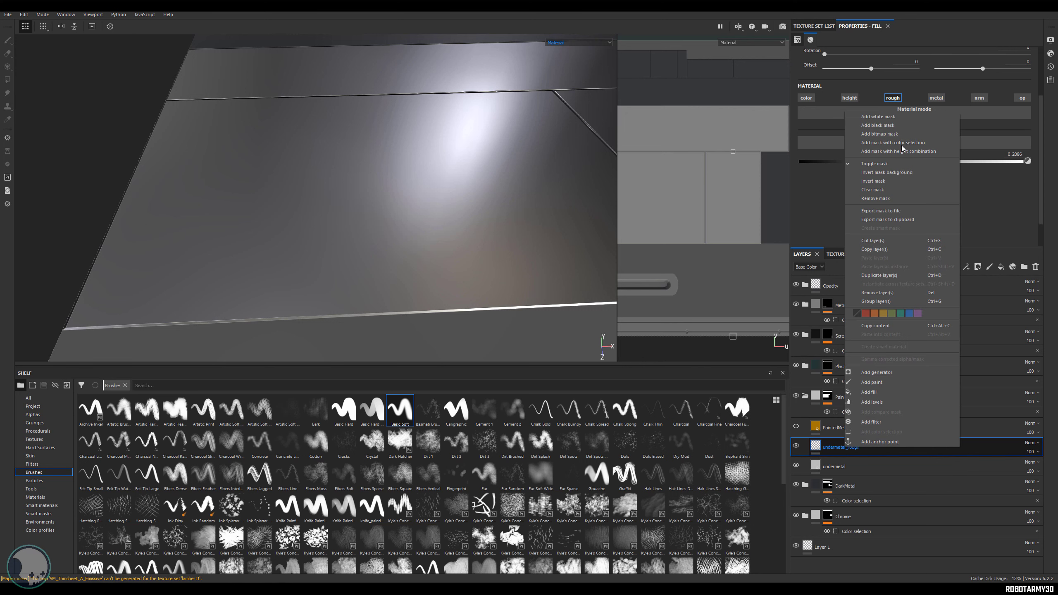
click(894, 127)
alt+drag(510, 227, 522, 204)
alt+right_drag(522, 203, 523, 208)
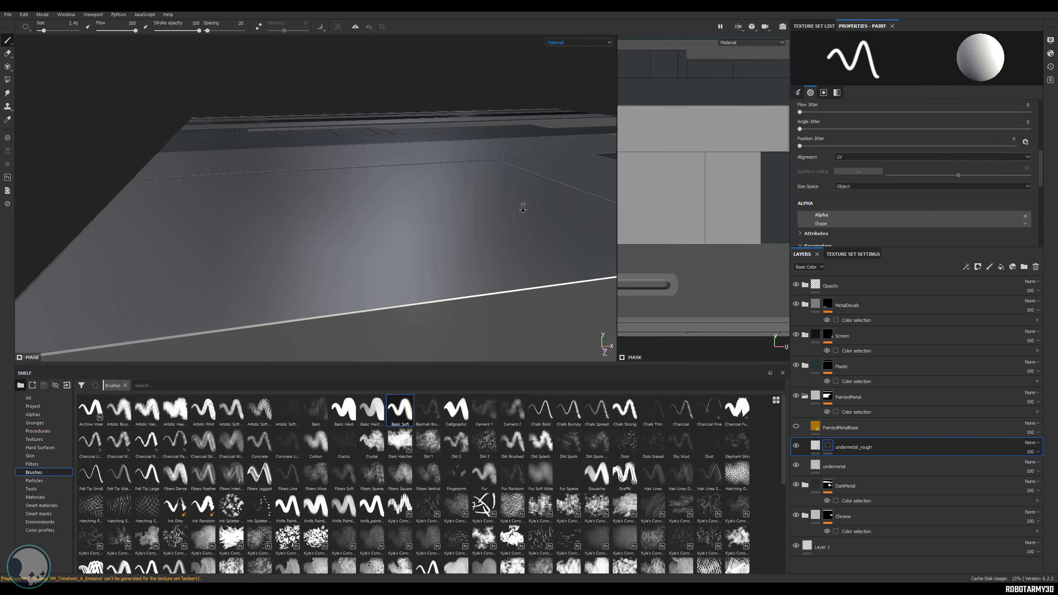
alt+middle_drag(523, 208, 527, 158)
right_click(826, 447)
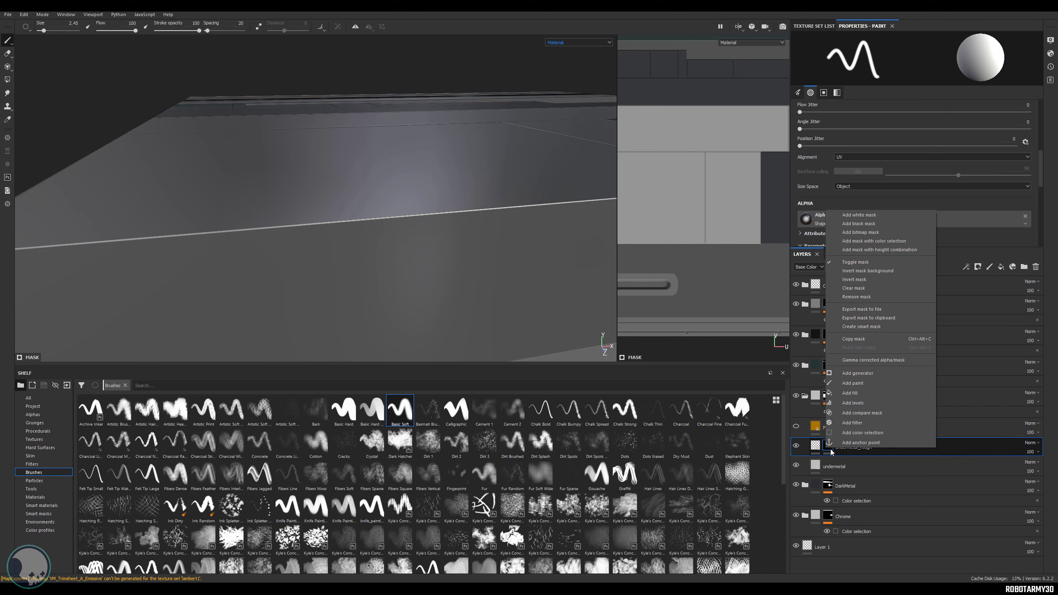
click(849, 393)
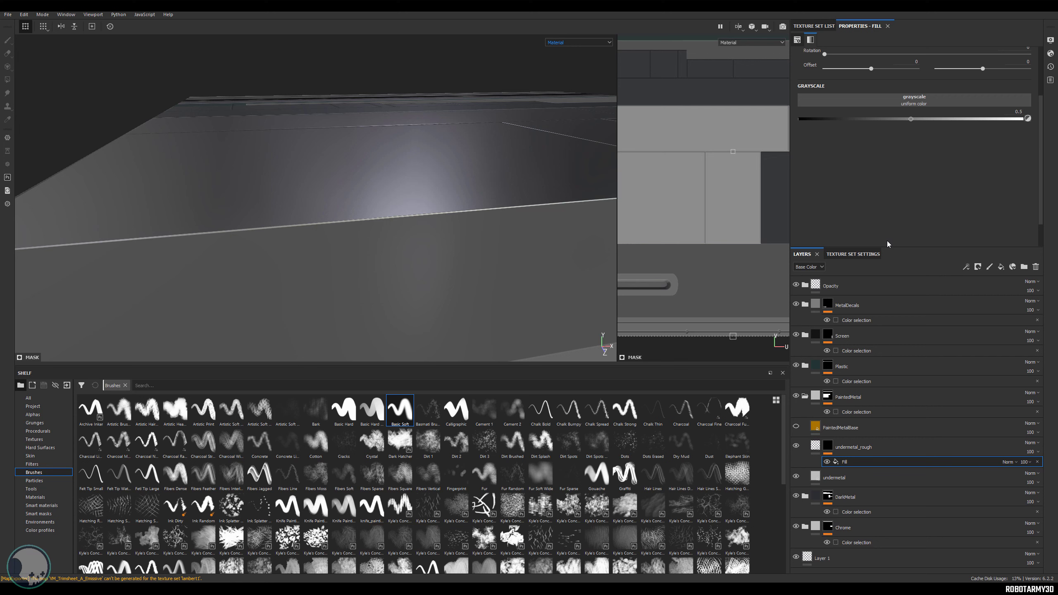
- Assign the Grunge Scratches Dirty texture to the grayscale of the mask's fill
click(916, 105)
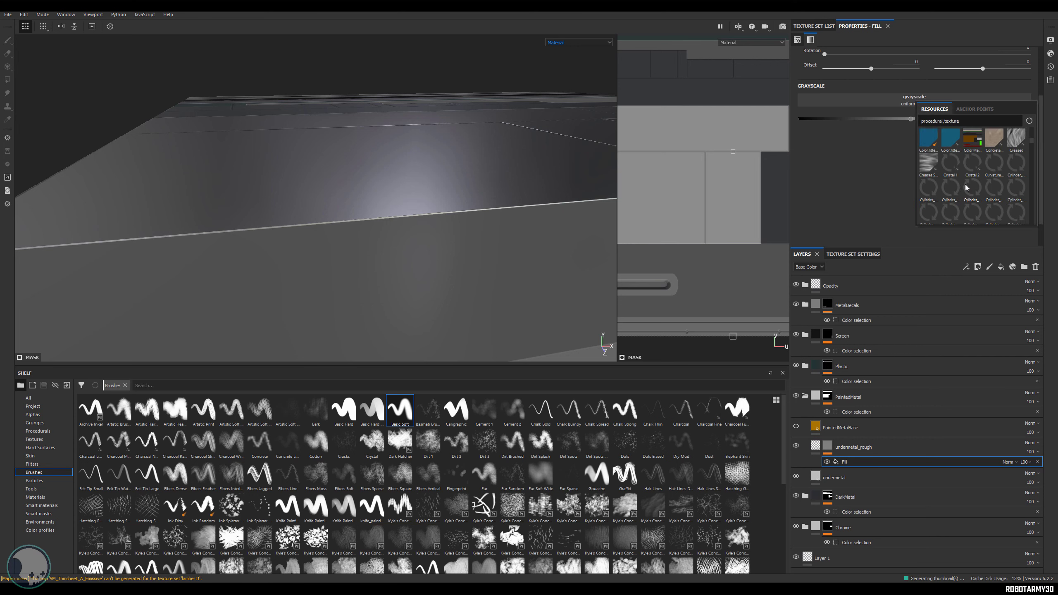
scroll(966, 188, down, 5)
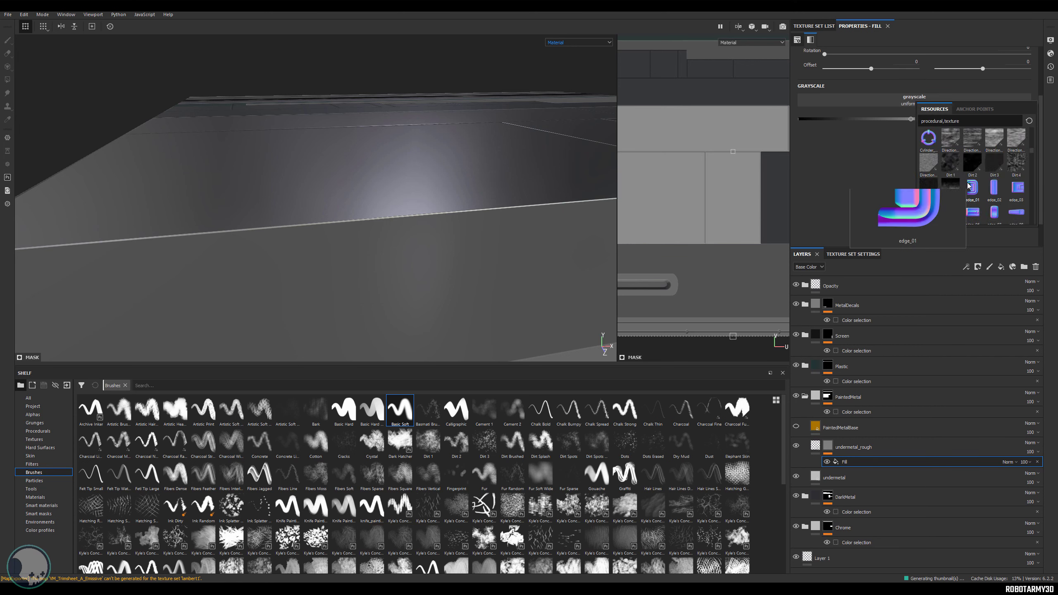
scroll(969, 186, down, 5)
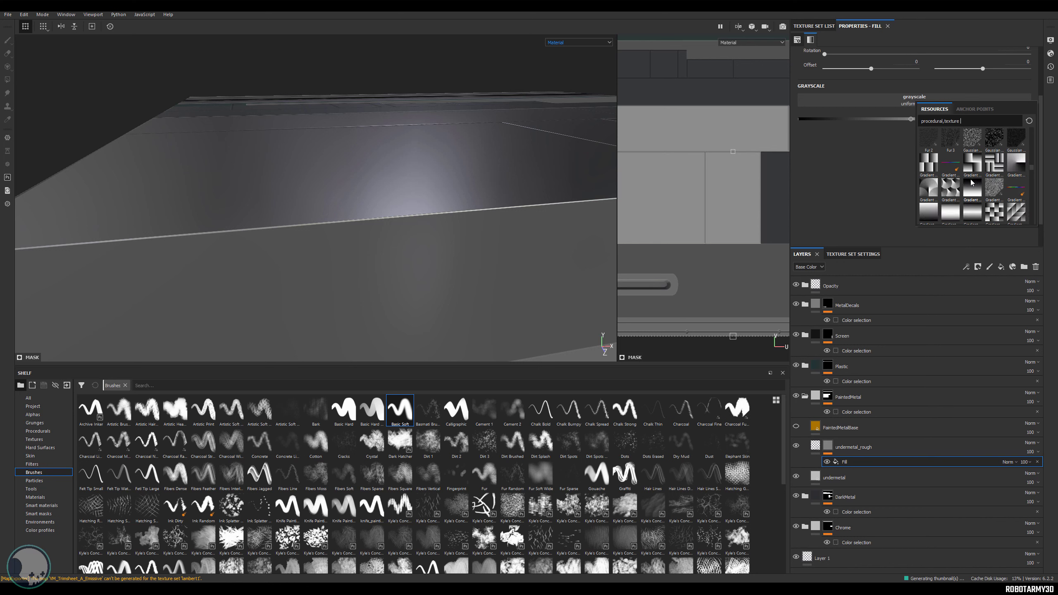
scroll(970, 182, down, 3)
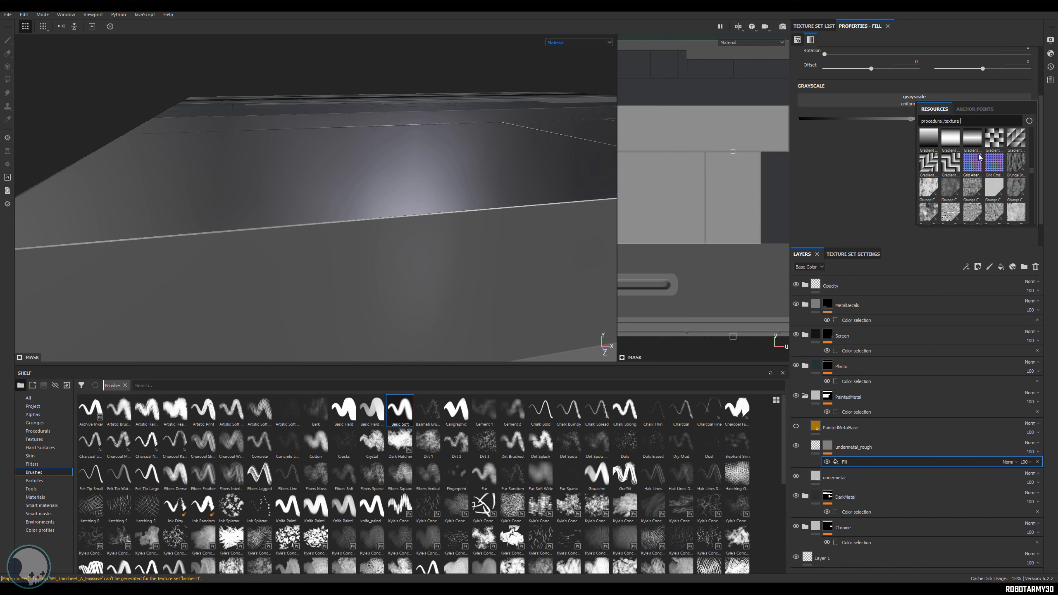
scroll(979, 163, down, 4)
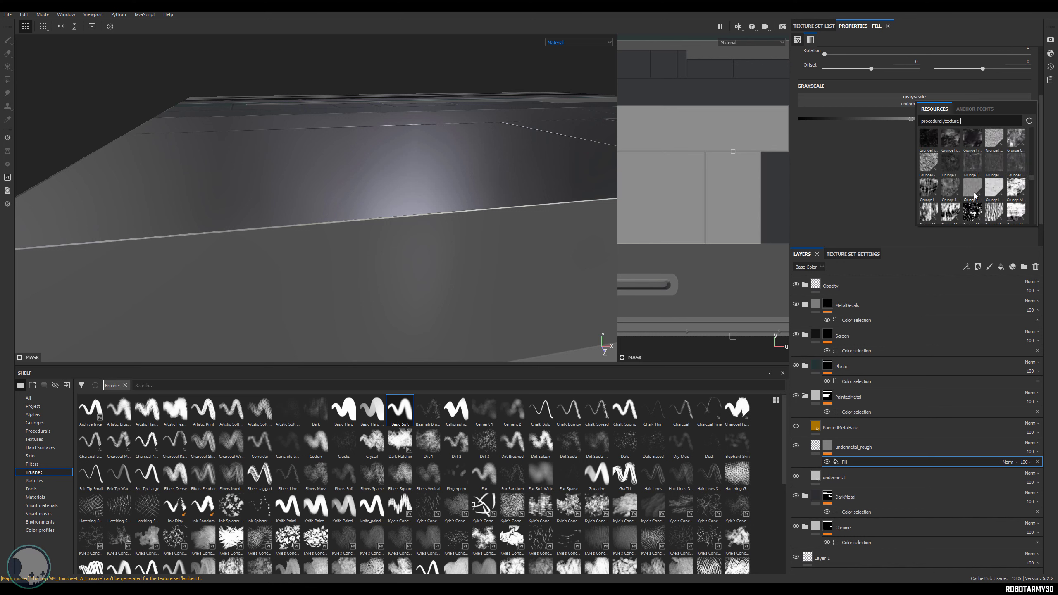
scroll(973, 195, down, 4)
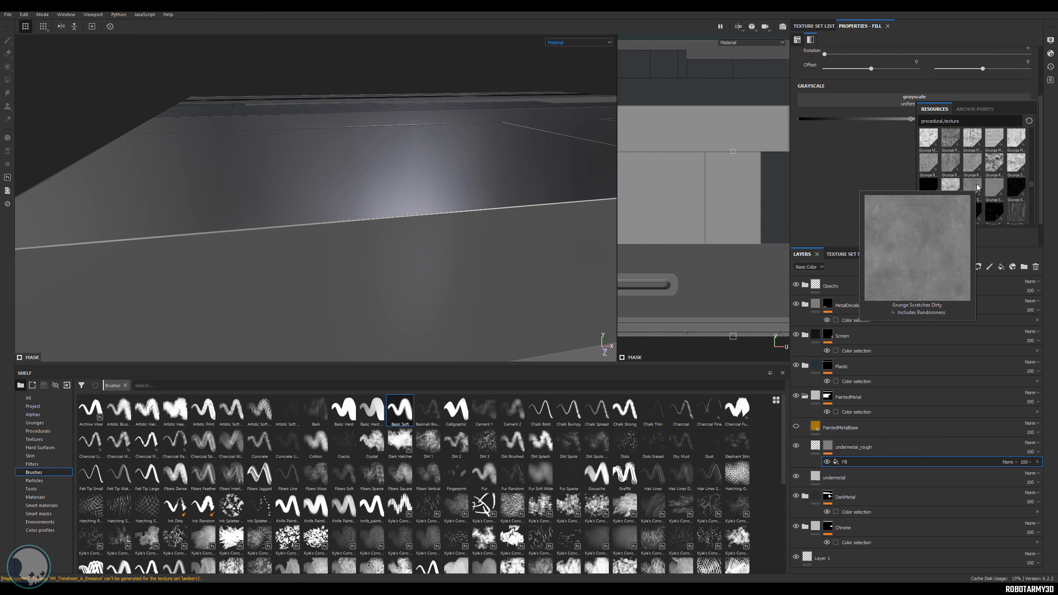
click(978, 188)
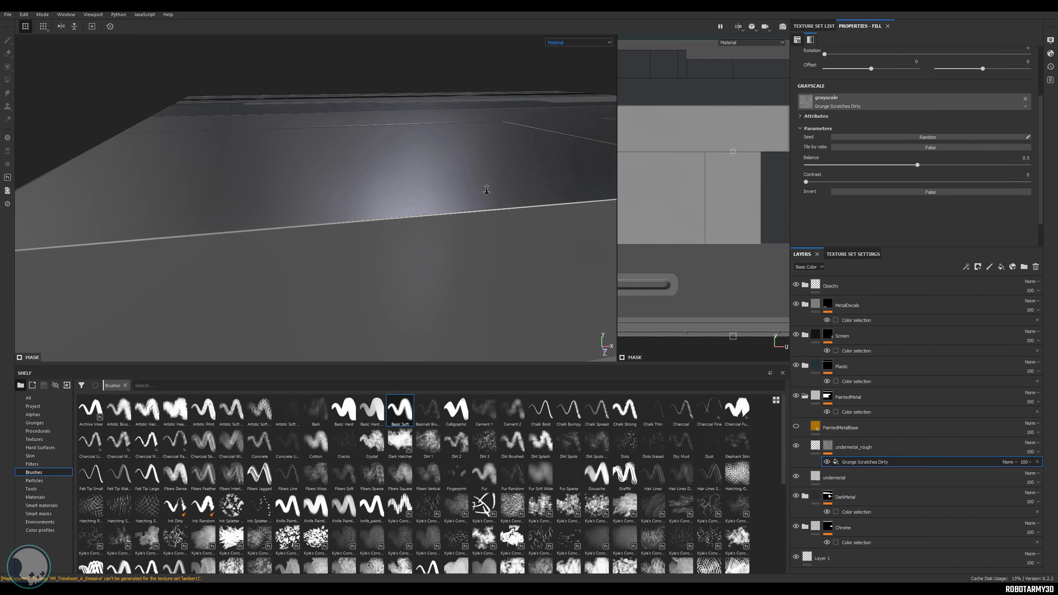
- Set the Grunge Scratches Dirty mask's balance to 0.61 and contrast to 0.6, and check the reflections on the metal panel
alt+drag(486, 191, 447, 235)
alt+middle_drag(621, 200, 641, 221)
alt+drag(479, 222, 510, 202)
alt+right_drag(510, 203, 452, 167)
alt+drag(451, 167, 454, 146)
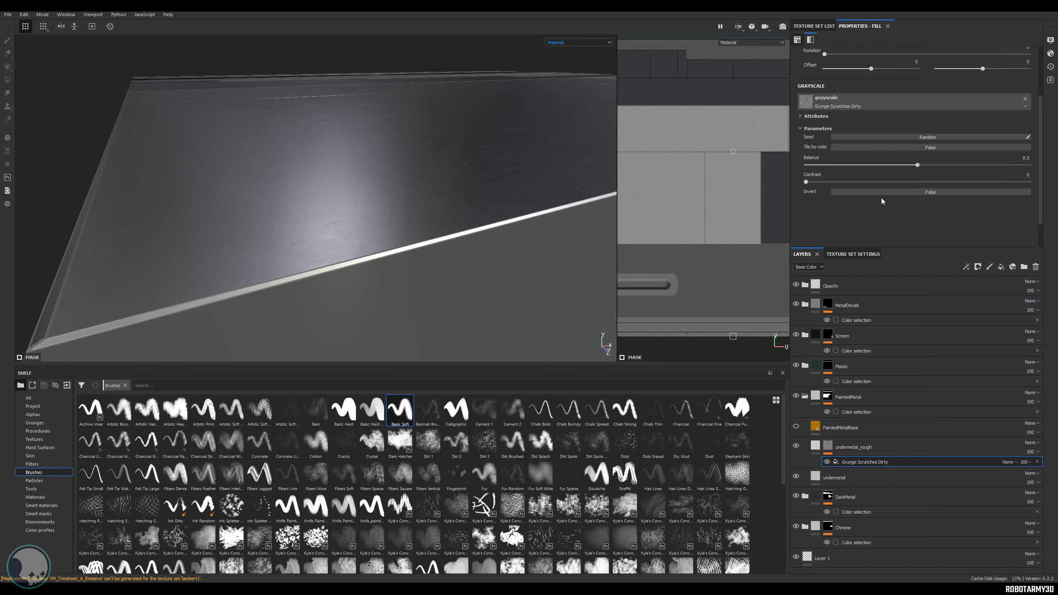
mouse_move(920, 165)
mouse_down()
mouse_move(941, 165)
mouse_move(926, 165)
mouse_up()
drag(806, 182, 873, 183)
drag(940, 178, 940, 178)
mouse_move(922, 165)
mouse_down()
mouse_move(964, 169)
mouse_move(940, 168)
mouse_up()
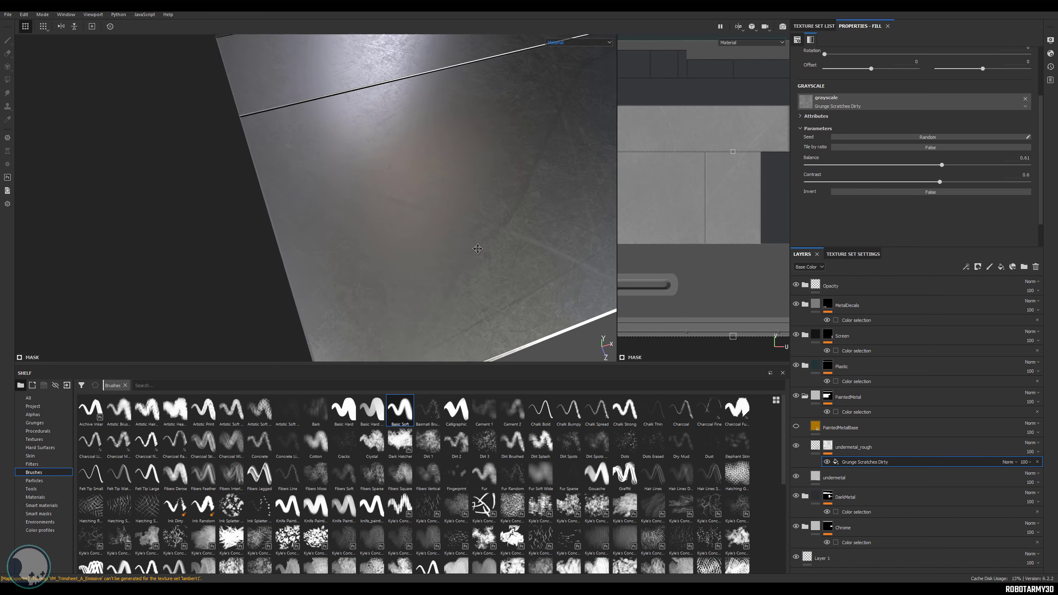
alt+middle_drag(346, 163, 333, 115)
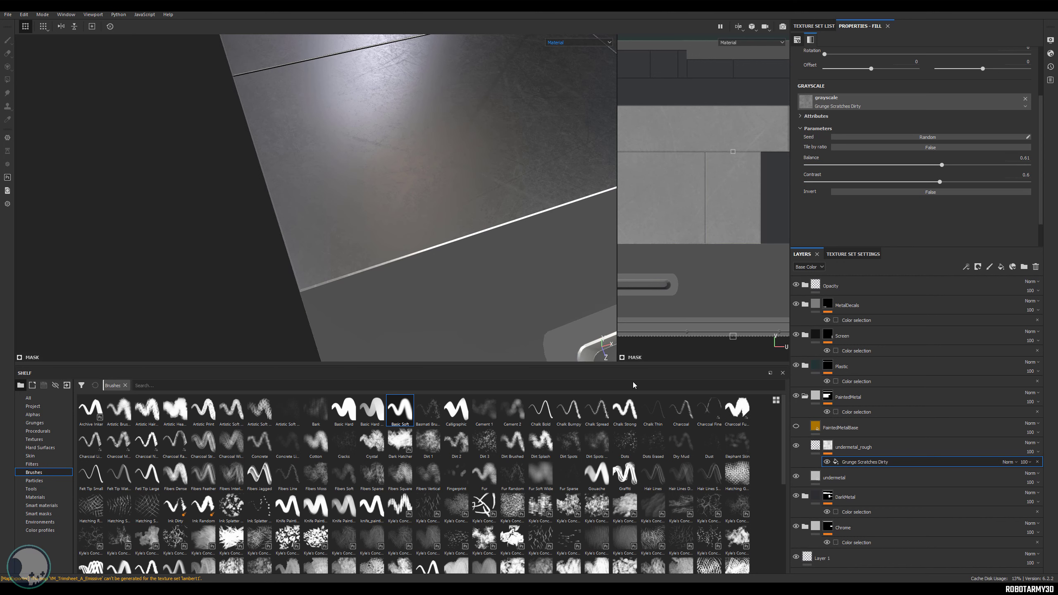
- Make the PaintedMetalBase layer visible again and select it
click(796, 427)
click(840, 432)
right_click(835, 432)
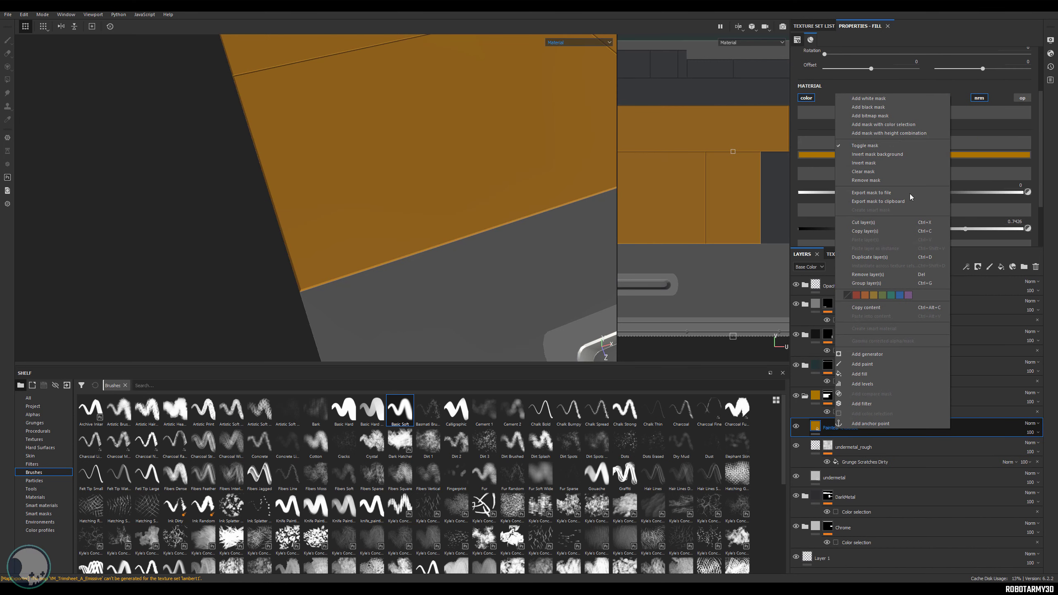
click(834, 437)
alt+drag(529, 220, 620, 193)
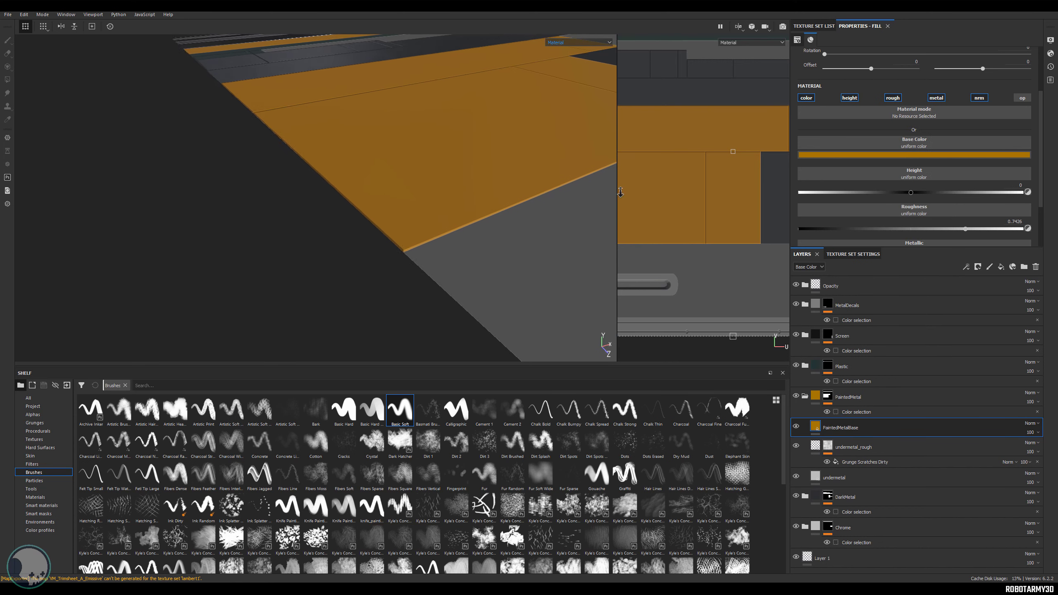
- Add a folder above the PaintedMetalBase layer and move PaintedMetalBase into it
alt+drag(516, 250, 472, 264)
alt+middle_drag(524, 204, 448, 331)
alt+right_drag(448, 331, 388, 222)
right_click(861, 426)
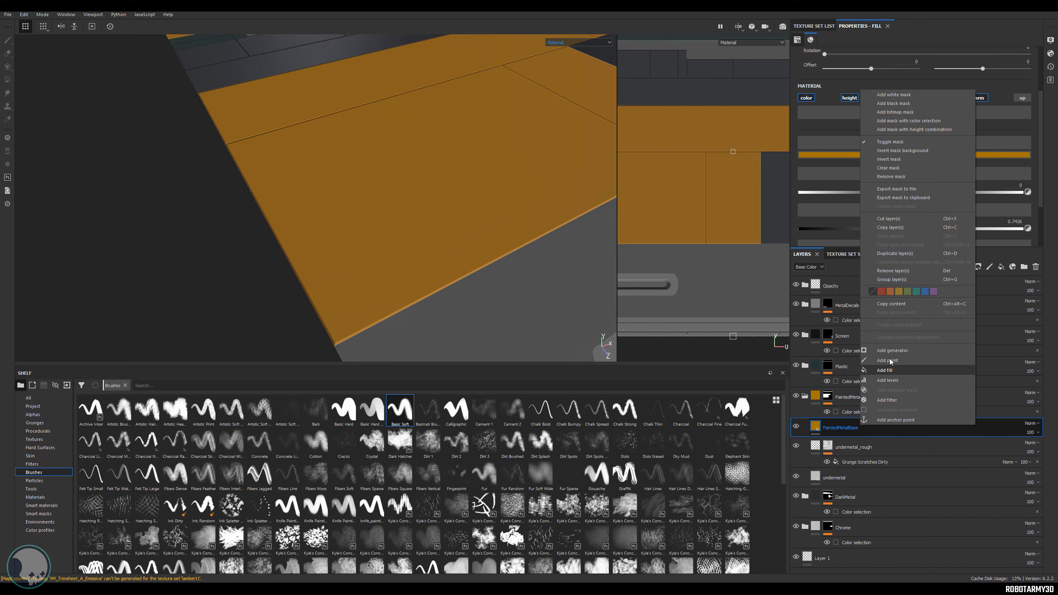
click(1003, 427)
click(1024, 267)
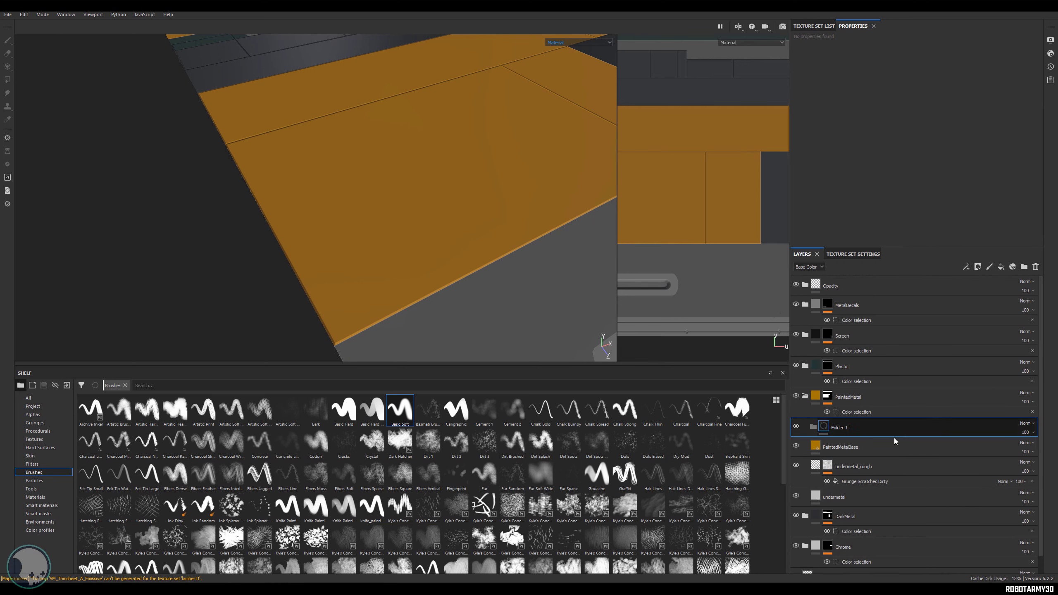
drag(895, 440, 846, 428)
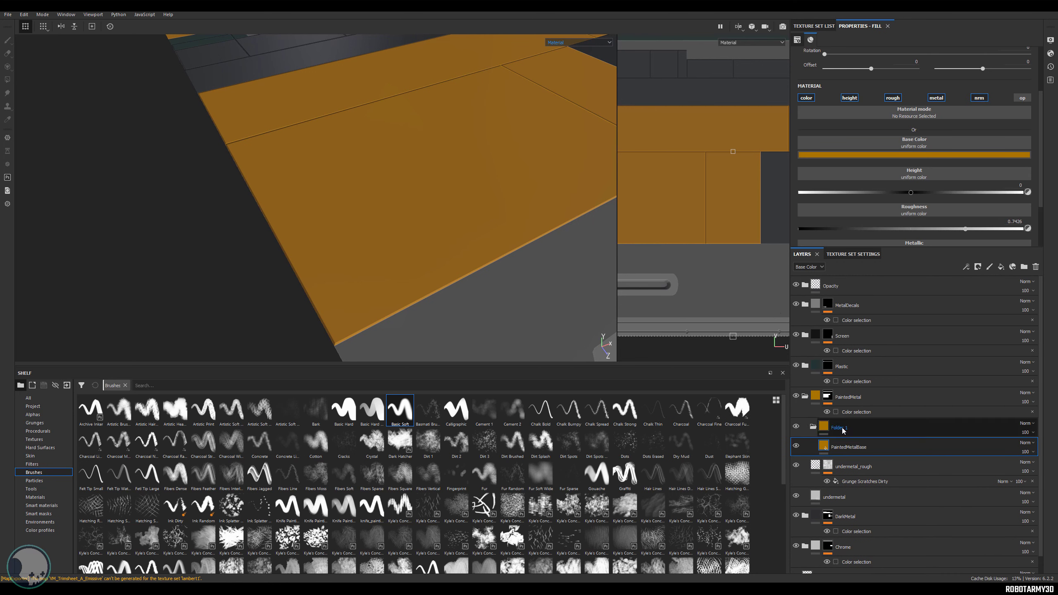
- Rename the new folder holding PaintedMetalBase as PaintColour
double_click(842, 429)
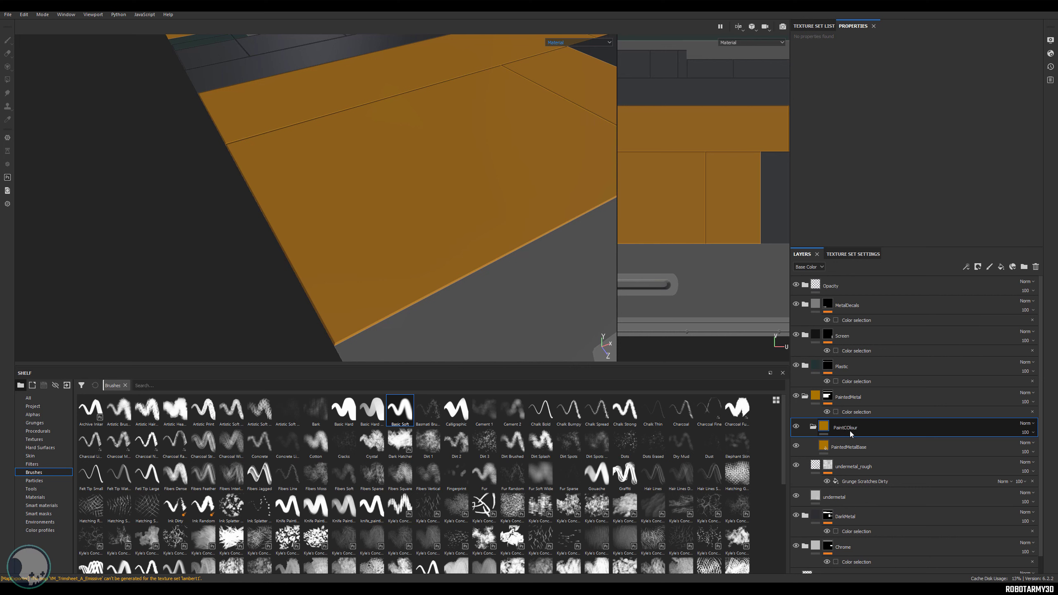
text(PaintCo)
click(863, 458)
double_click(864, 450)
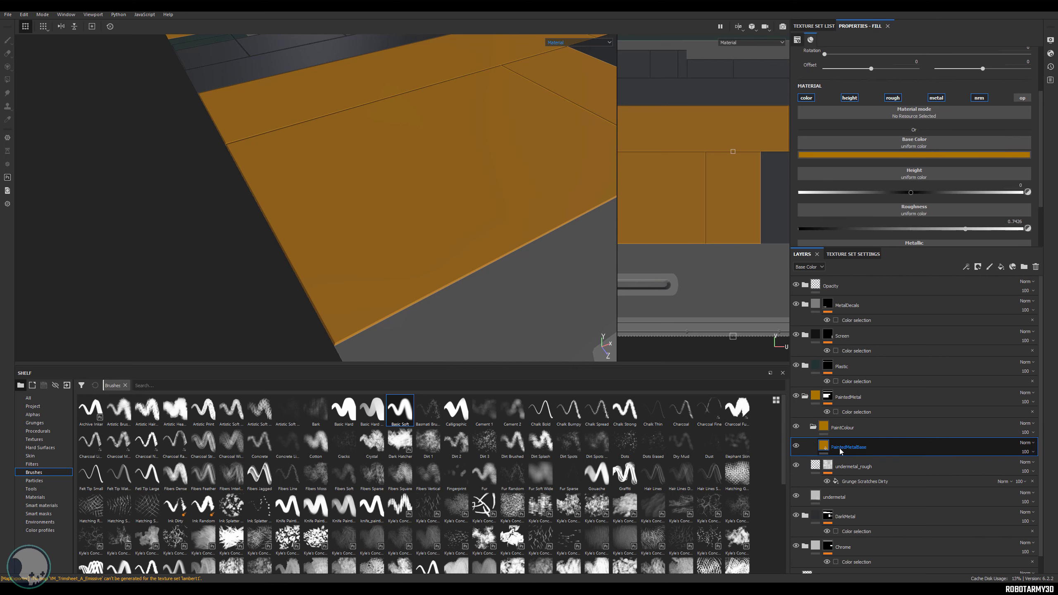
click(848, 429)
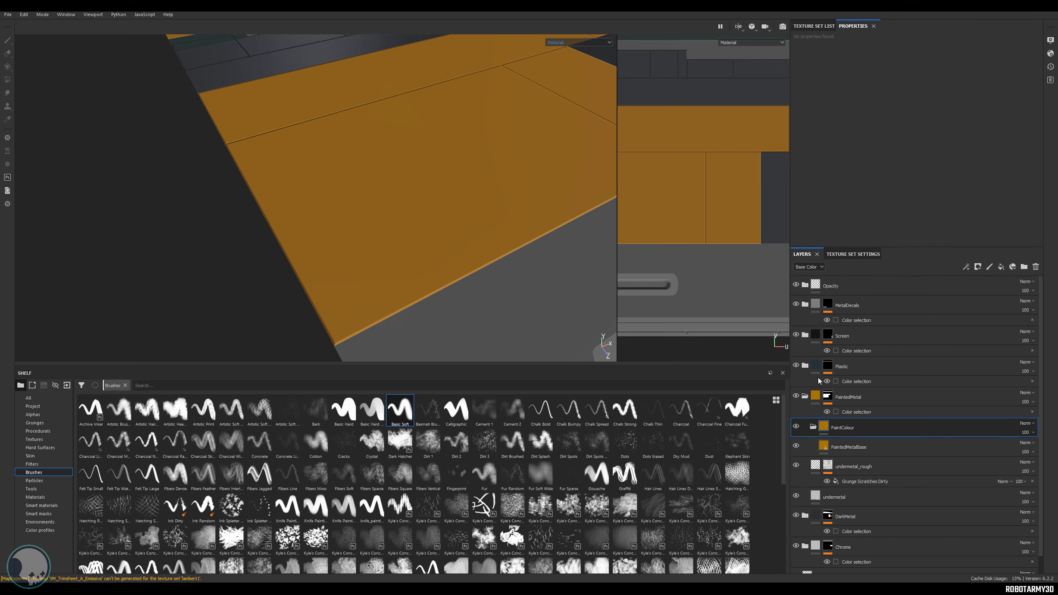
- Duplicate the PaintedMetalBase layer and set the copy's base color to a lighter orange, about RGB 0.598, 0.286, 0.05
click(850, 448)
right_click(846, 446)
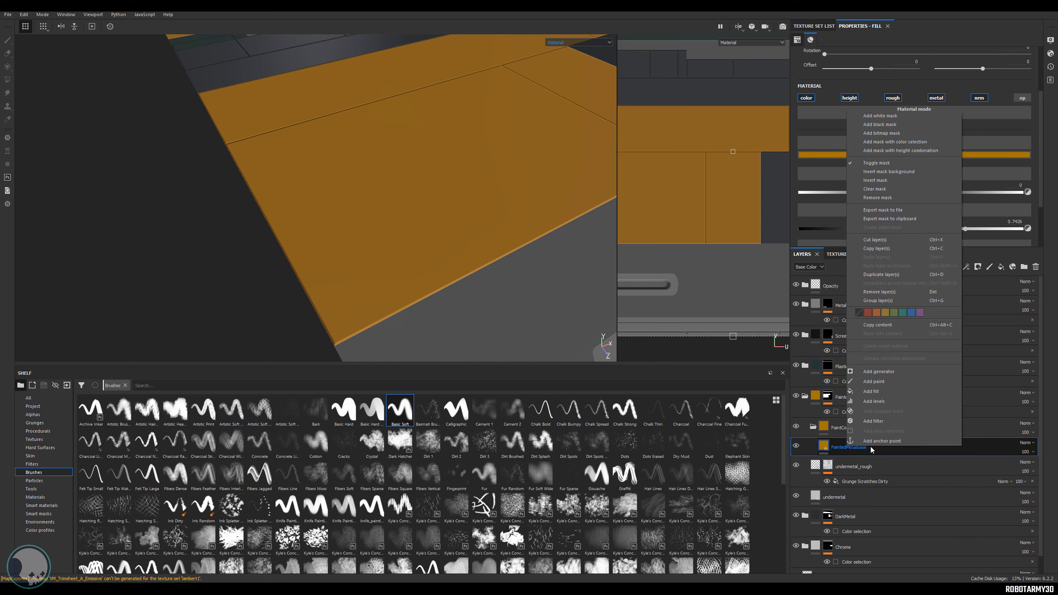
click(898, 275)
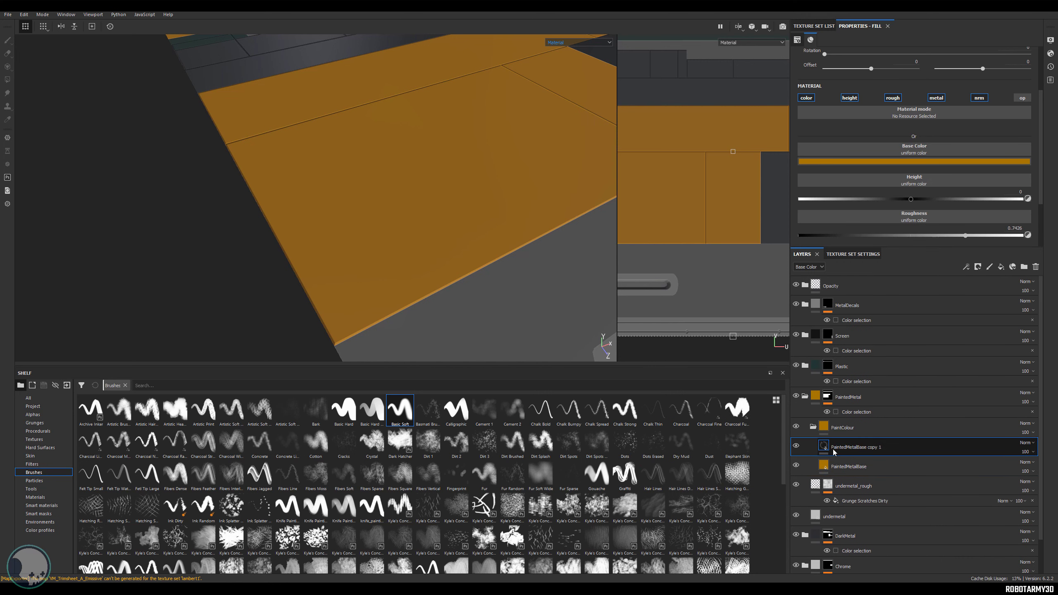
click(915, 155)
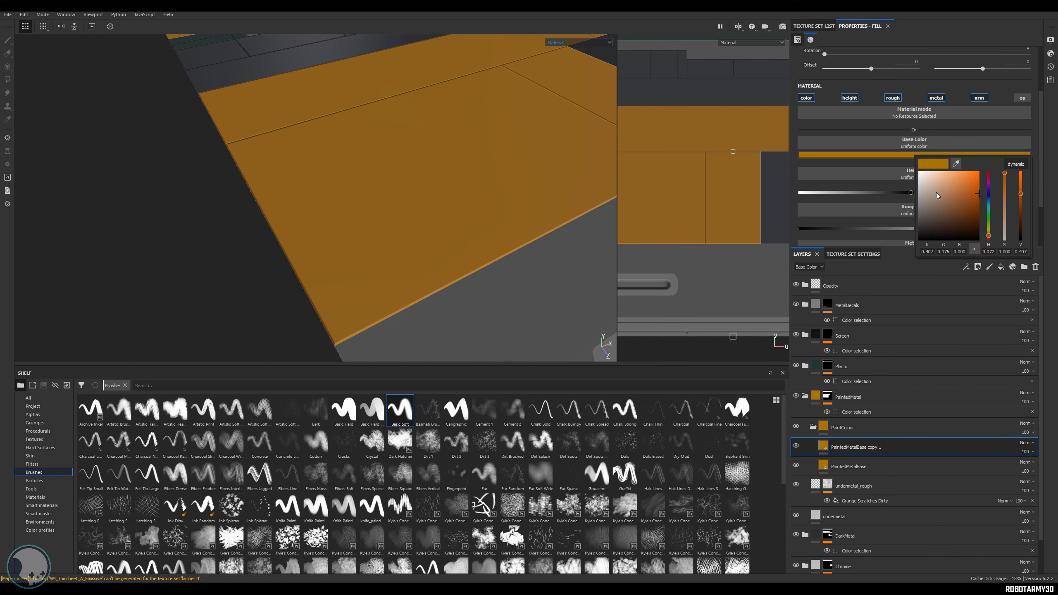
drag(975, 194, 960, 185)
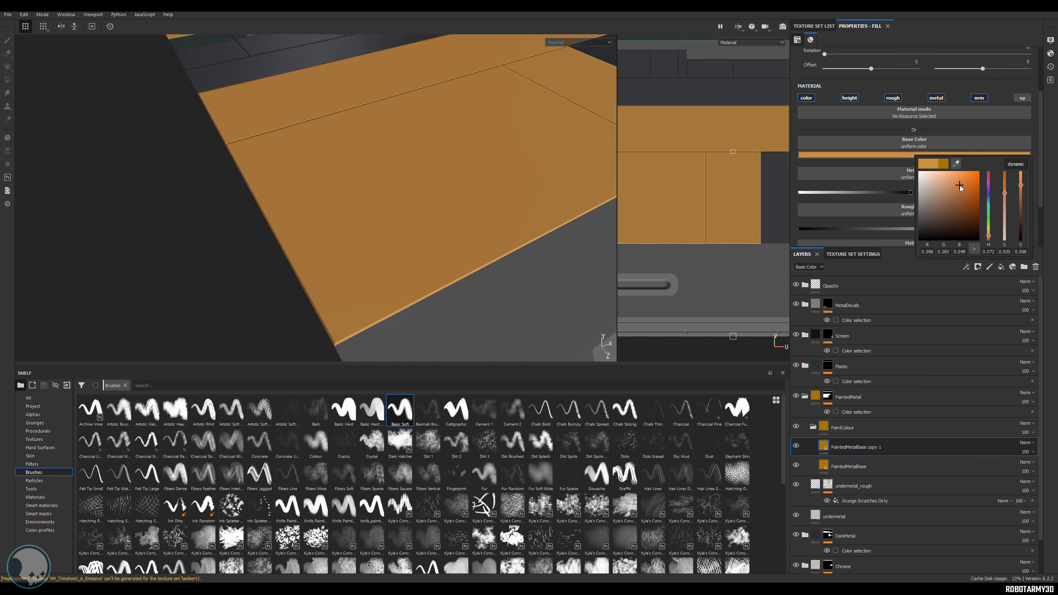
- Add a black mask to the PaintedMetalBase copy and put a Mask Editor generator on that mask
right_click(857, 448)
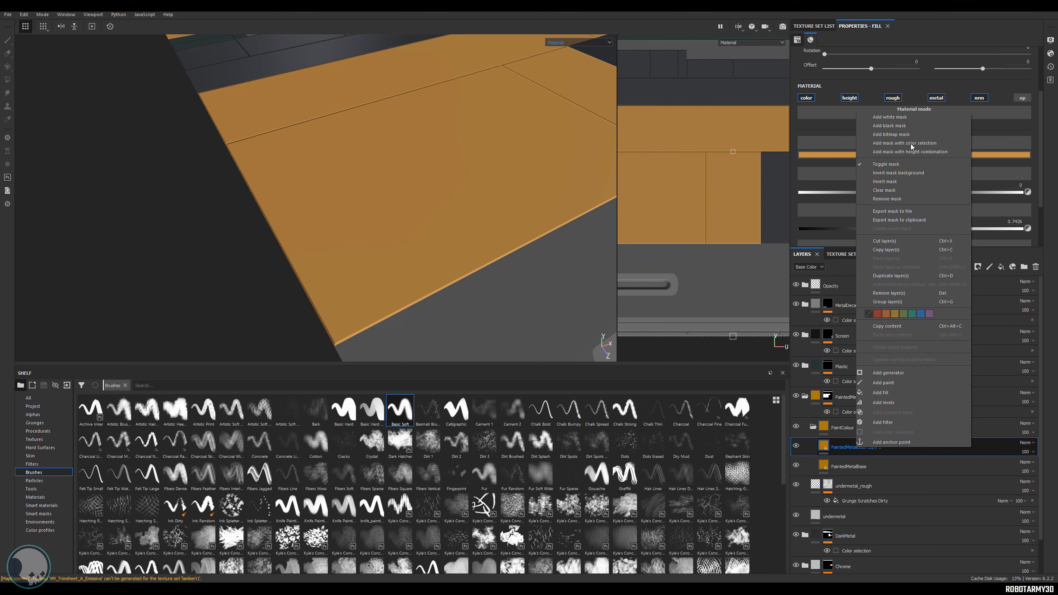
click(888, 126)
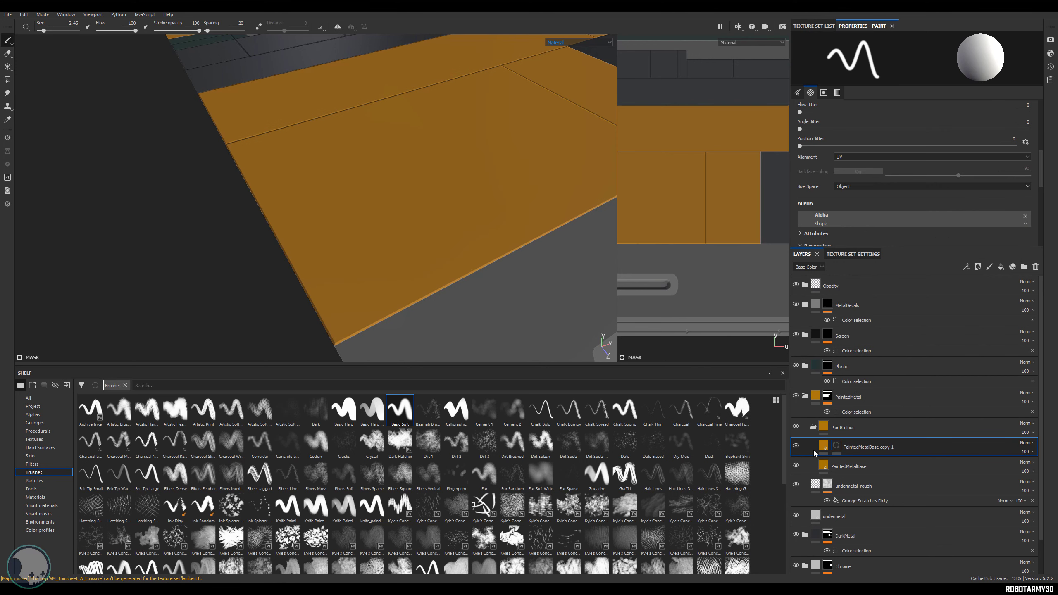
right_click(839, 448)
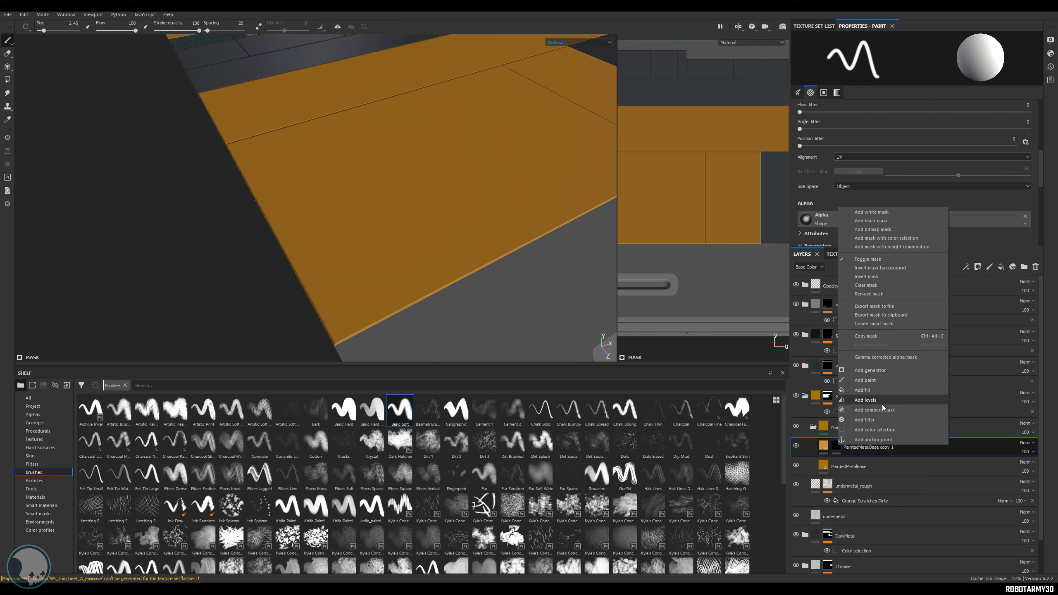
click(871, 370)
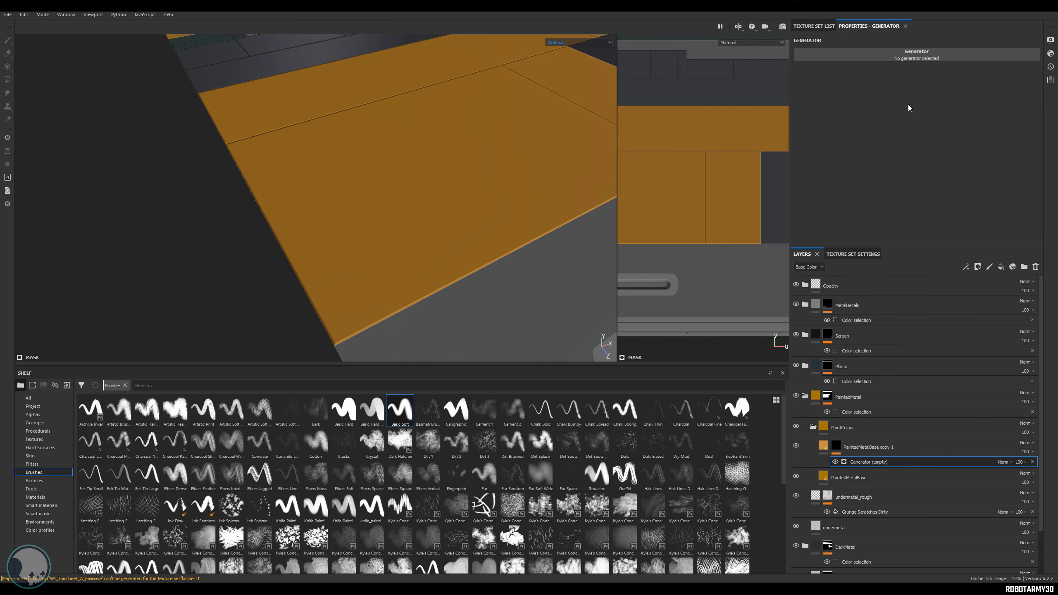
click(920, 54)
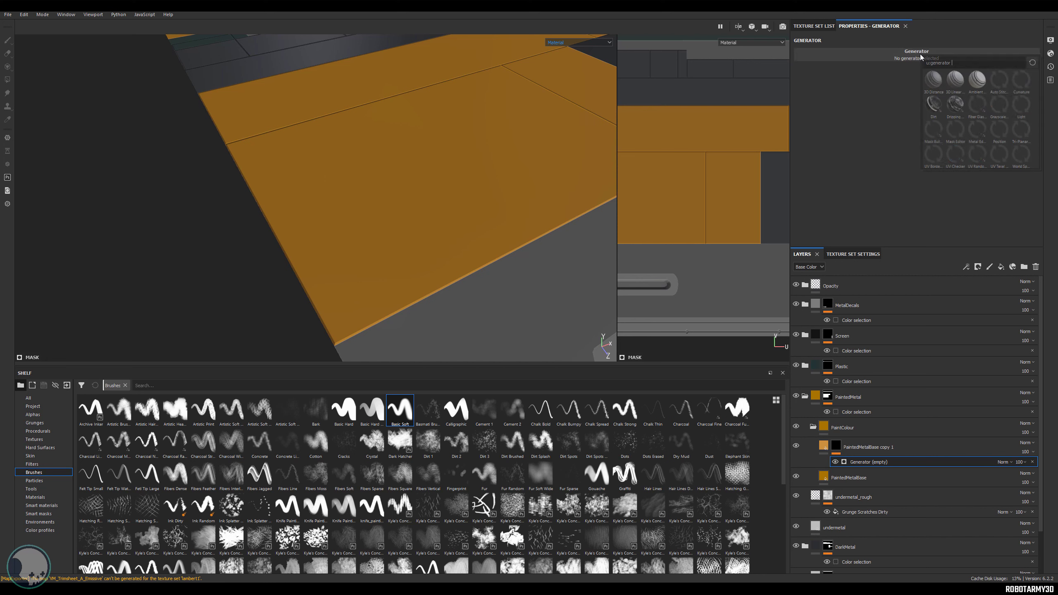
click(955, 130)
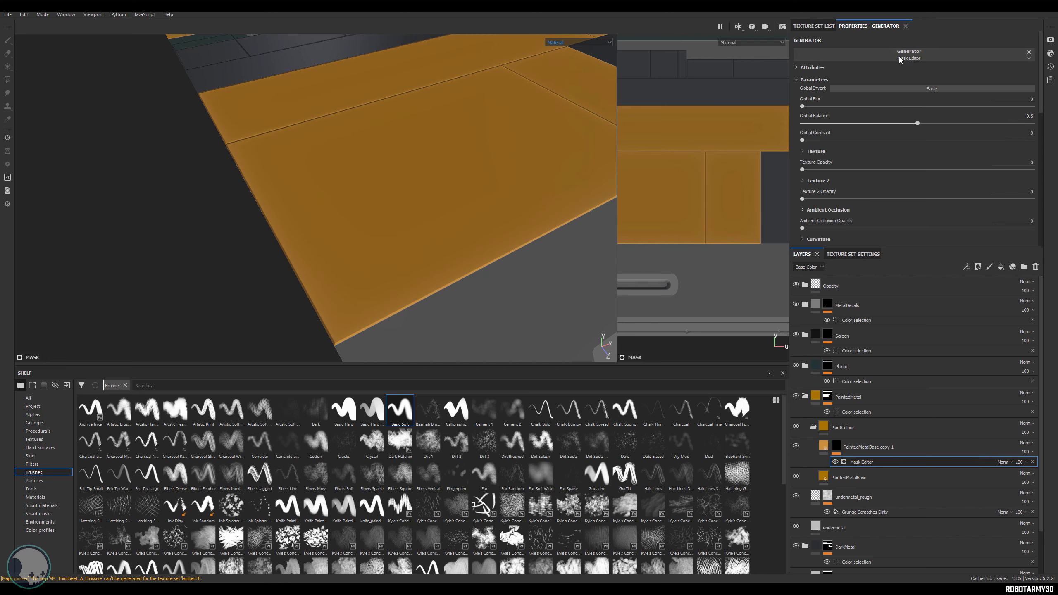
- Set the Mask Editor's curvature opacity to 0.44 and expand its curvature settings
scroll(845, 144, down, 2)
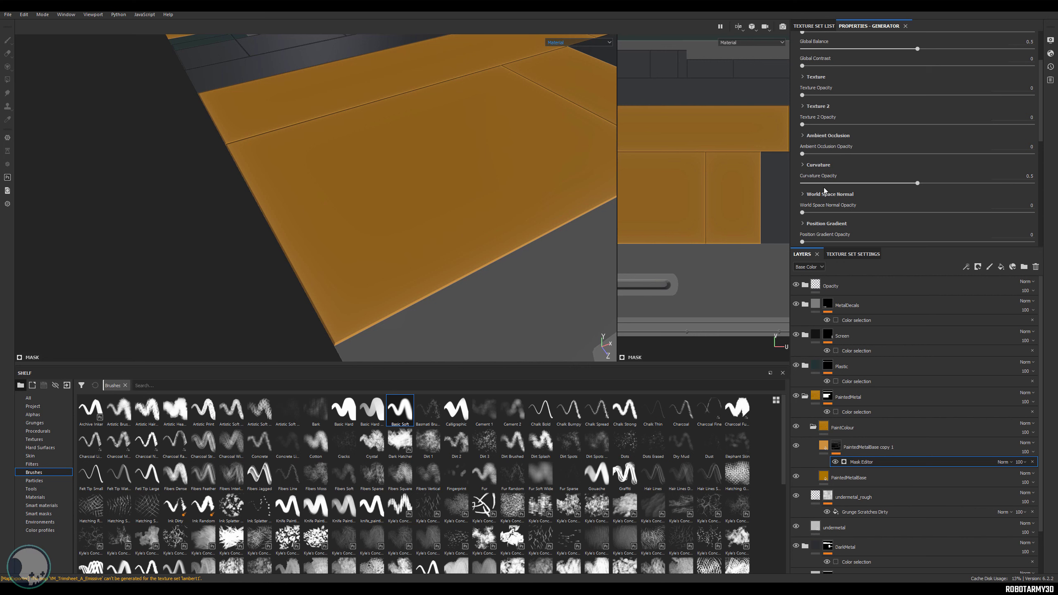
drag(912, 183, 909, 184)
click(802, 166)
scroll(838, 179, down, 3)
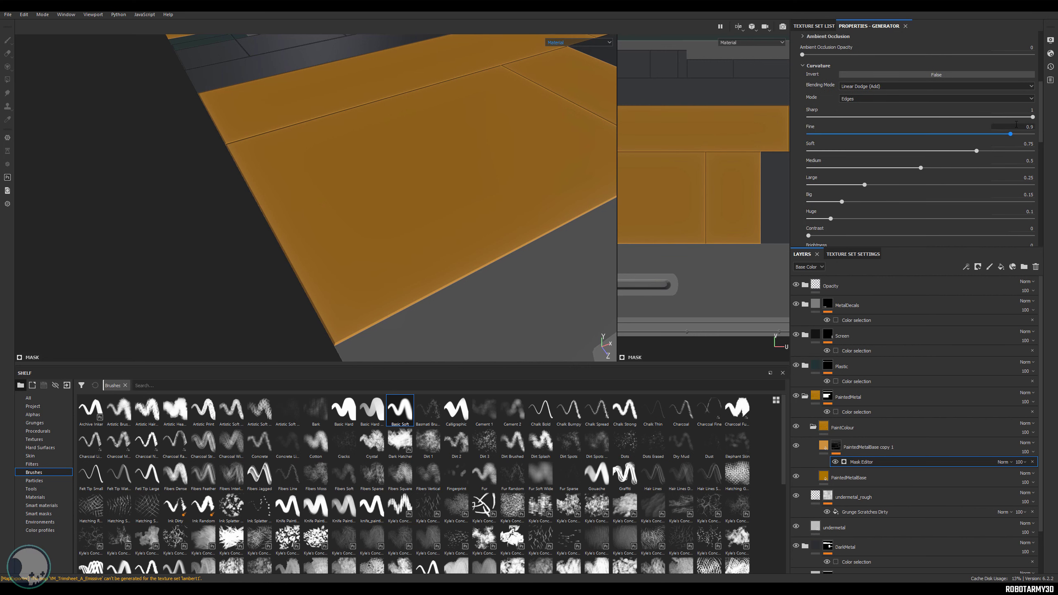
scroll(908, 104, up, 4)
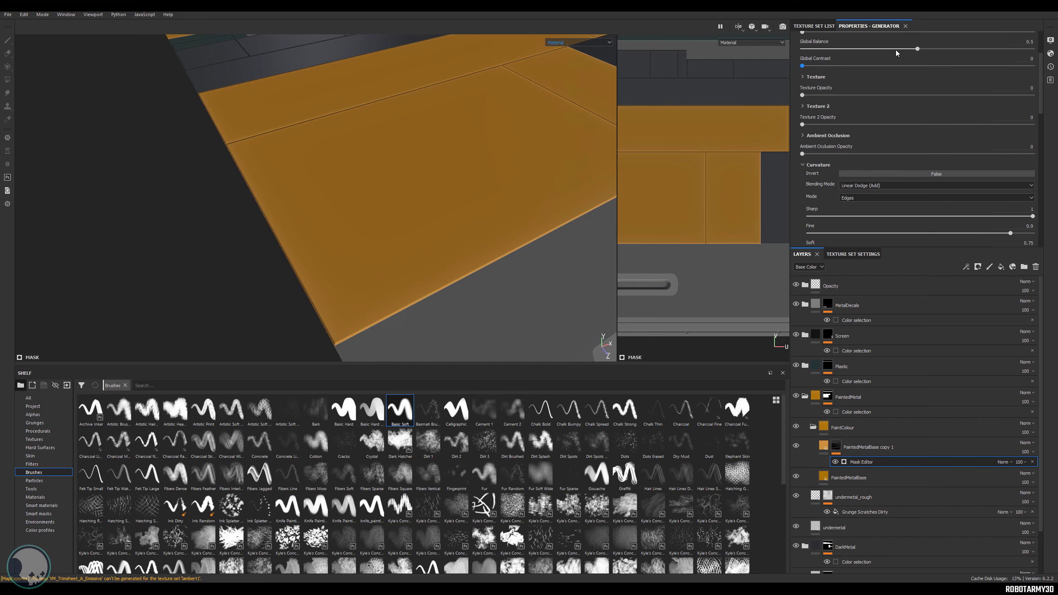
scroll(885, 192, down, 5)
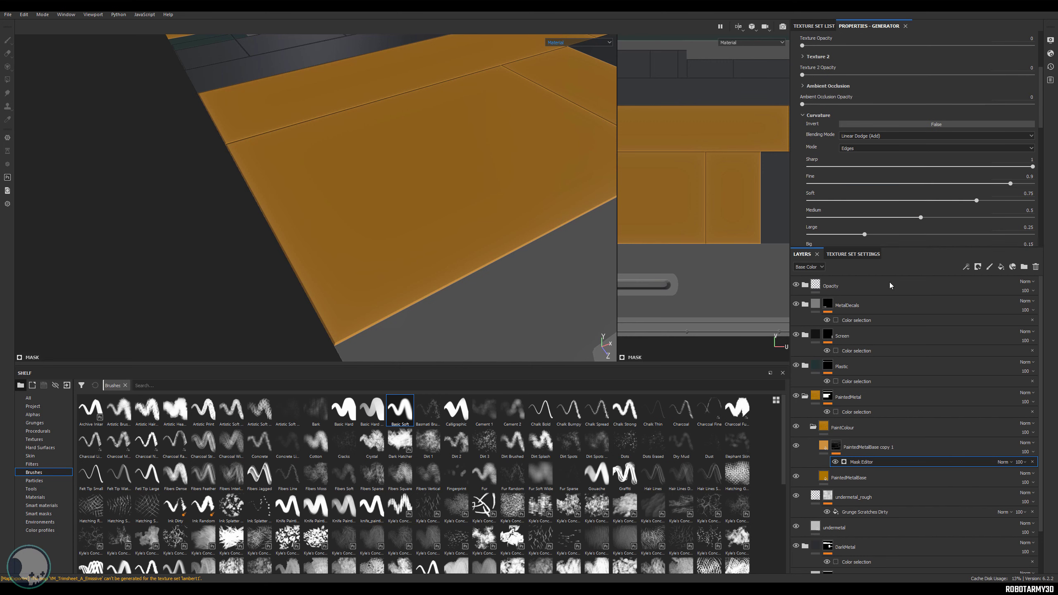
- Check the baked mesh maps in the texture set settings
click(858, 254)
scroll(895, 167, down, 1)
scroll(882, 169, up, 4)
scroll(888, 171, down, 4)
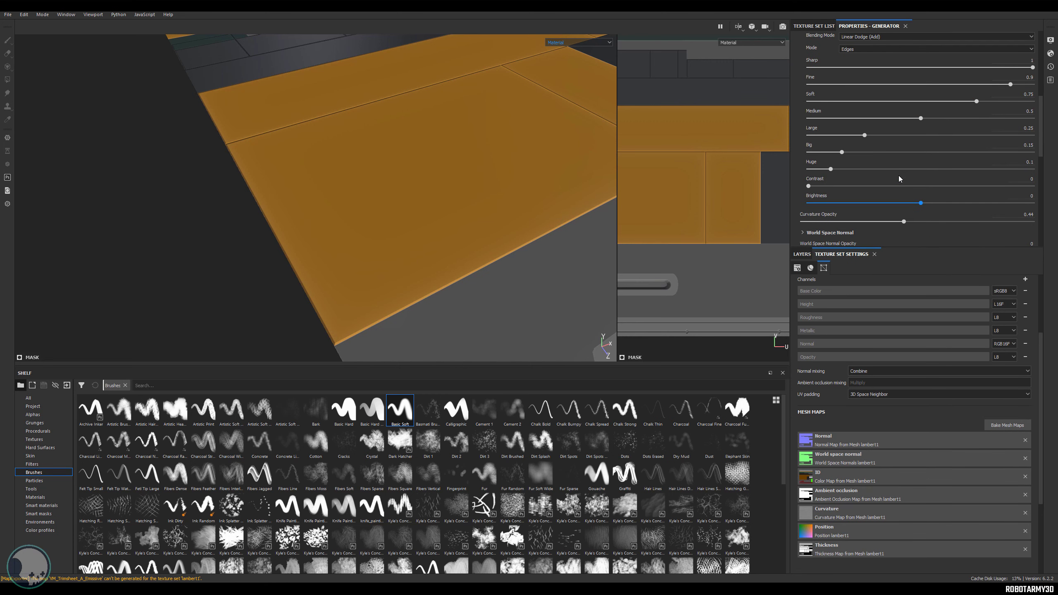
scroll(868, 433, up, 3)
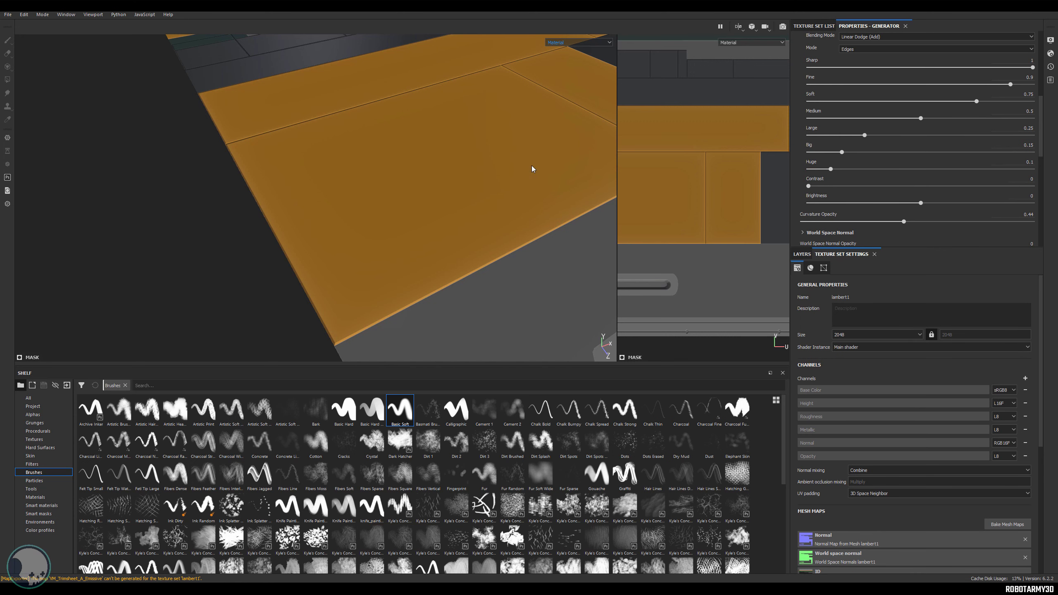
- Set the Mask Editor's curvature to soft 1, medium 0.92, large 0.78 and contrast 0.22, and inspect the panel edges
alt+drag(532, 165, 505, 191)
alt+middle_drag(505, 192, 505, 307)
alt+middle_drag(512, 154, 478, 75)
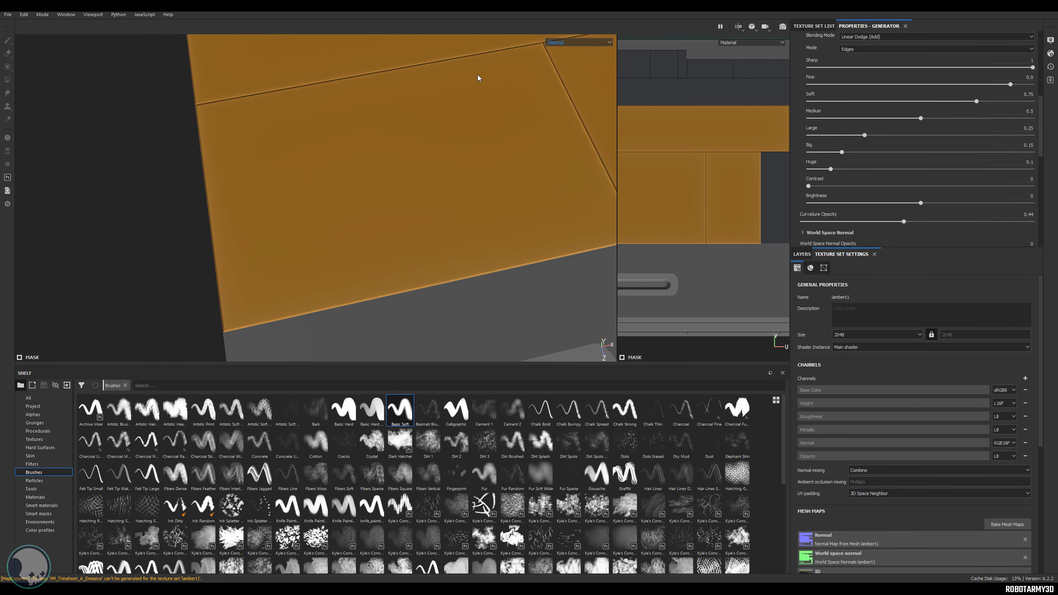
alt+middle_drag(511, 117, 506, 147)
scroll(475, 154, up, 2)
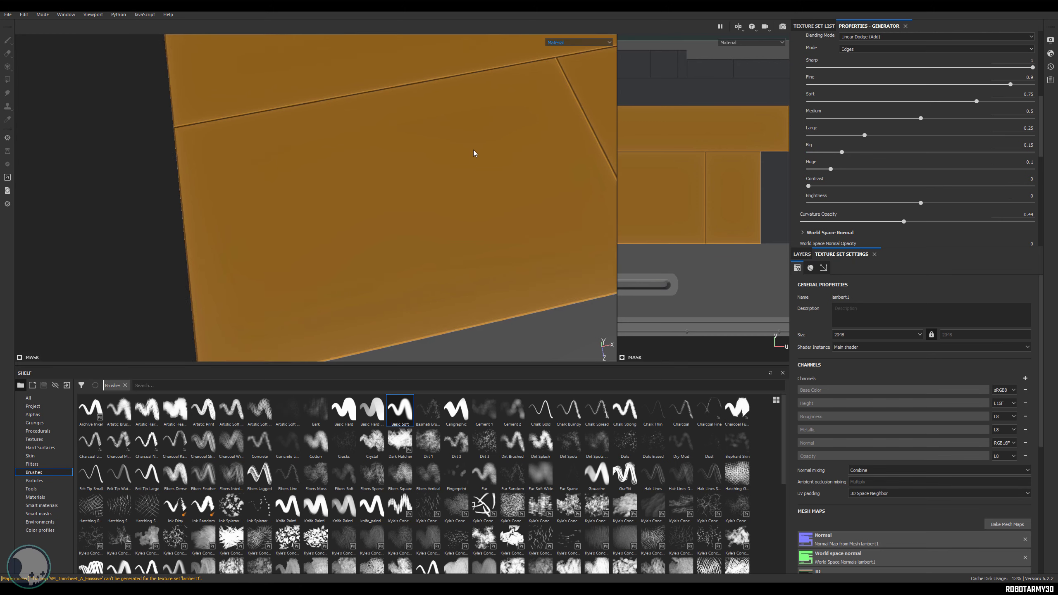
scroll(501, 154, down, 5)
alt+drag(505, 142, 500, 206)
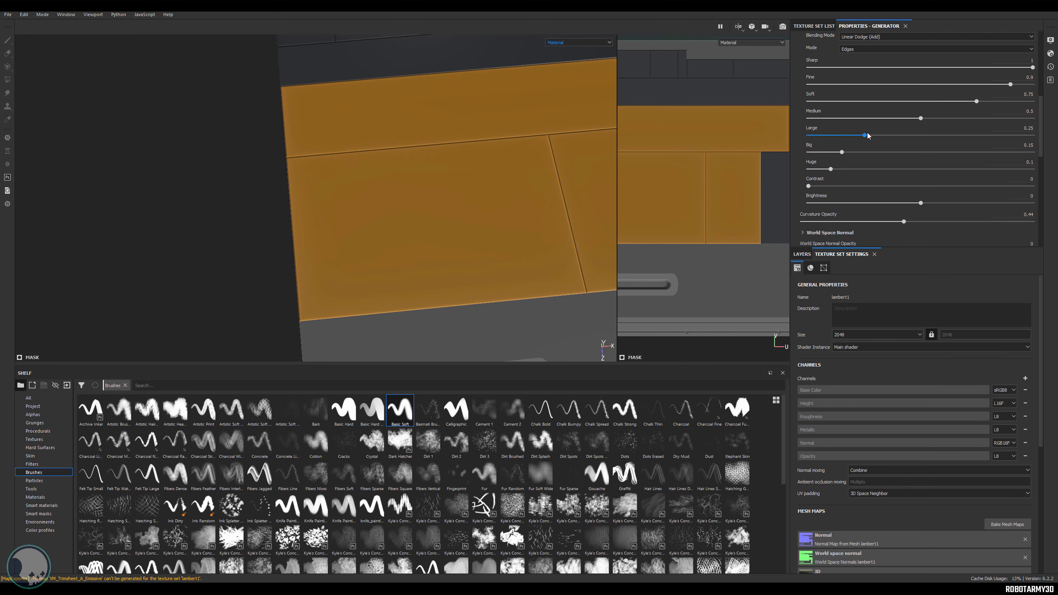
drag(865, 135, 983, 139)
drag(921, 118, 1035, 102)
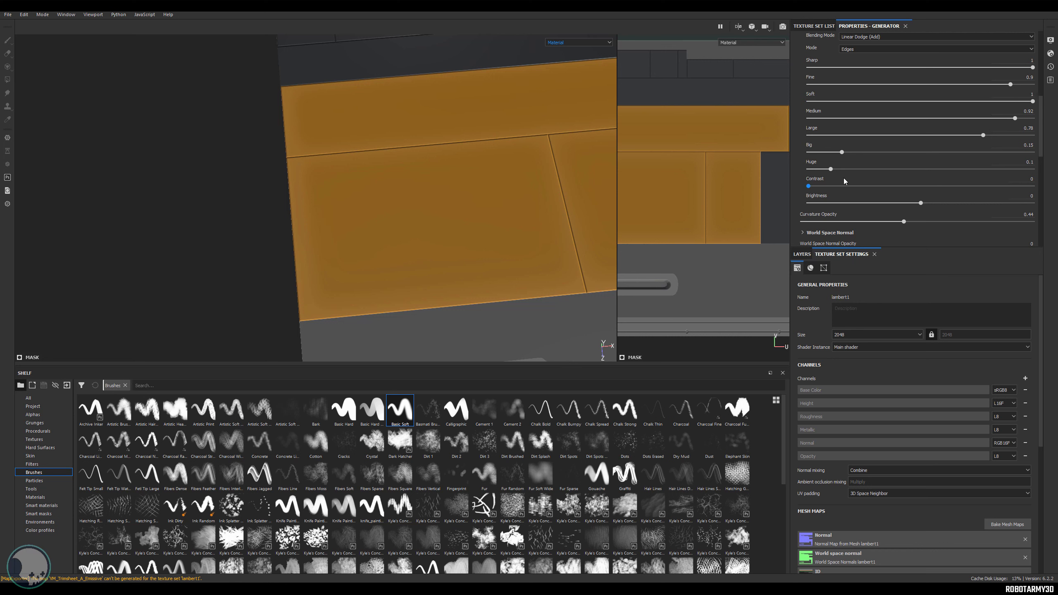
mouse_move(844, 180)
mouse_down()
mouse_move(874, 180)
mouse_move(859, 179)
mouse_up()
mouse_move(545, 180)
alt+mouse_down()
mouse_move(522, 181)
mouse_move(535, 180)
alt+mouse_up()
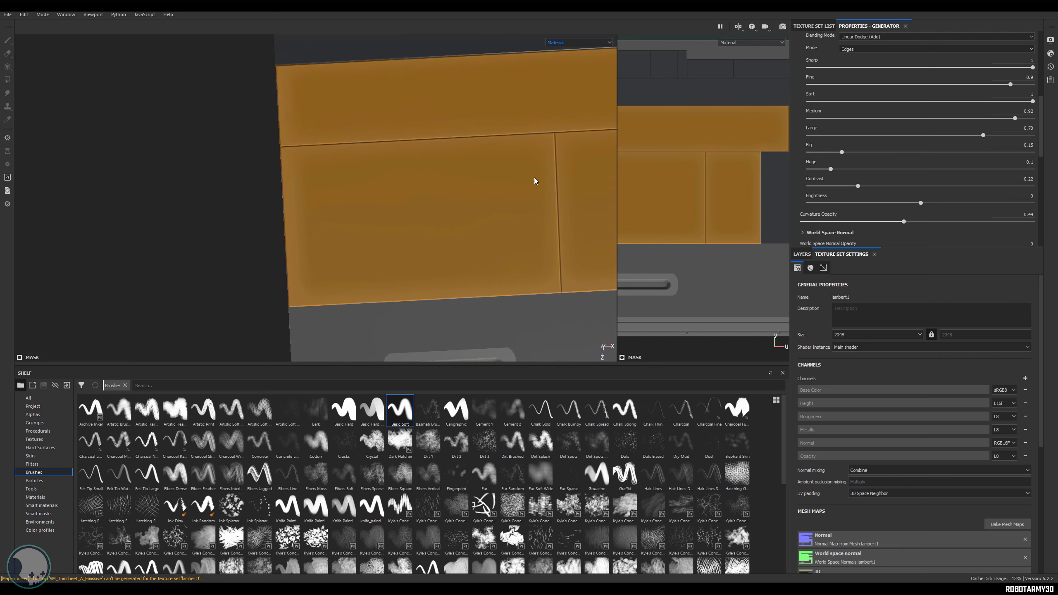
alt+middle_drag(535, 180, 523, 180)
scroll(522, 189, up, 2)
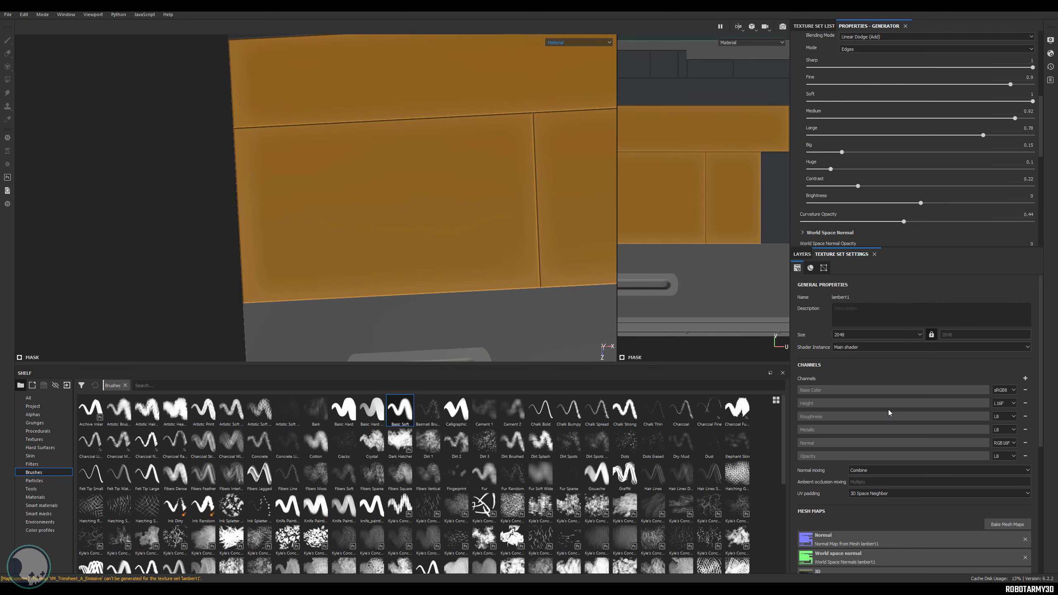
- Lighten the PaintedMetalBase copy's base color further, to about RGB 0.704, 0.355, 0.091
click(801, 253)
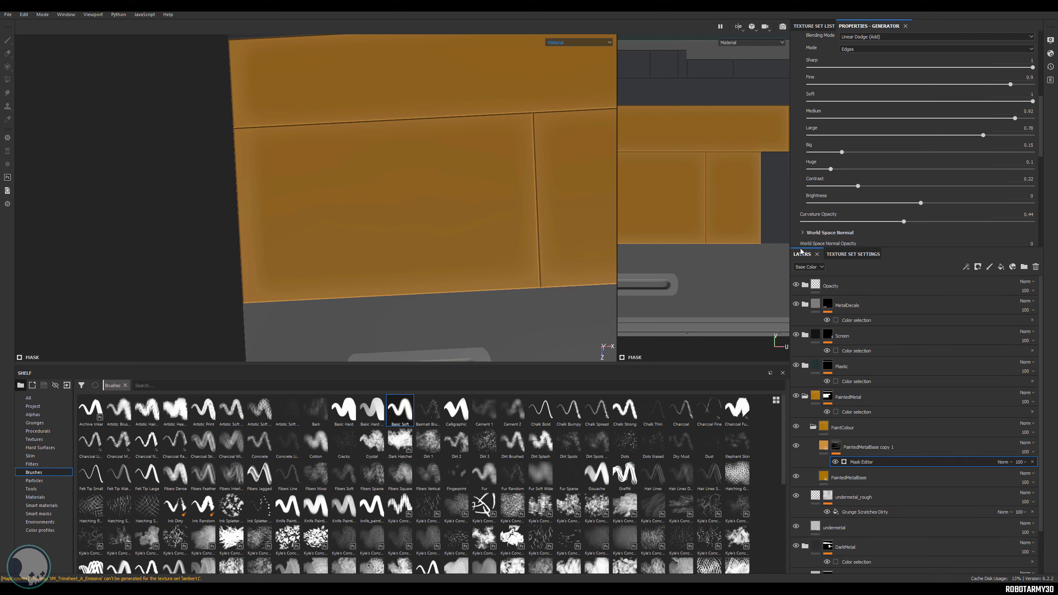
click(823, 444)
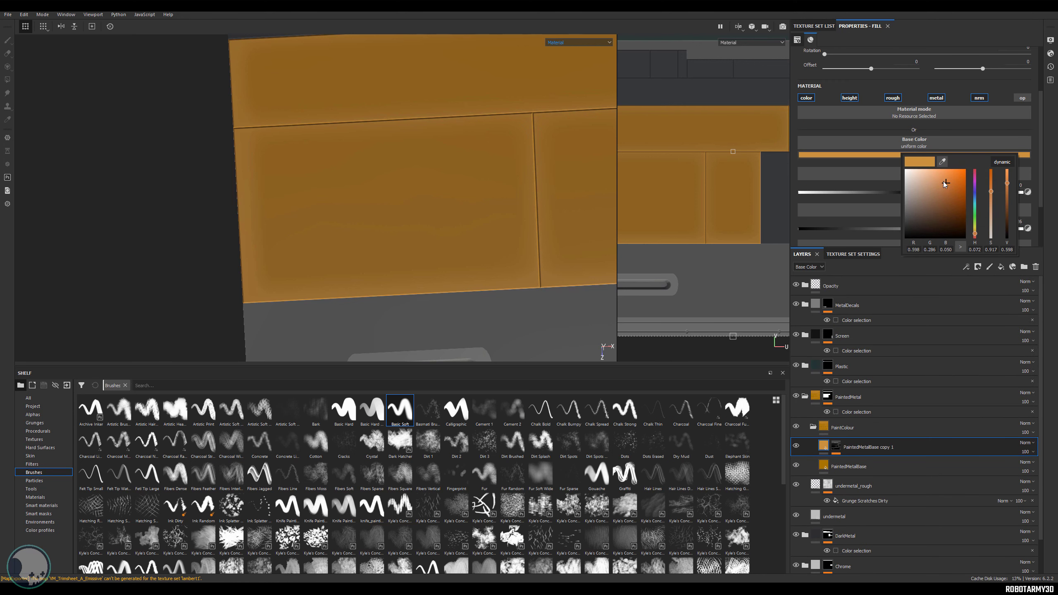
drag(945, 182, 943, 180)
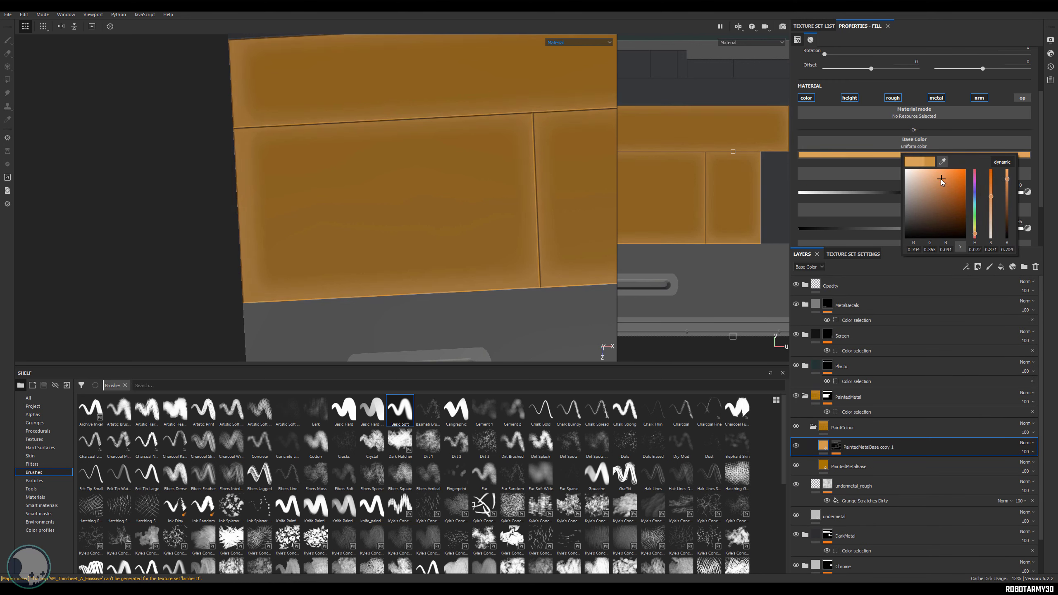
- Open the Mask Editor generator on the PaintedMetalBase copy's mask and collapse its curvature settings
click(835, 446)
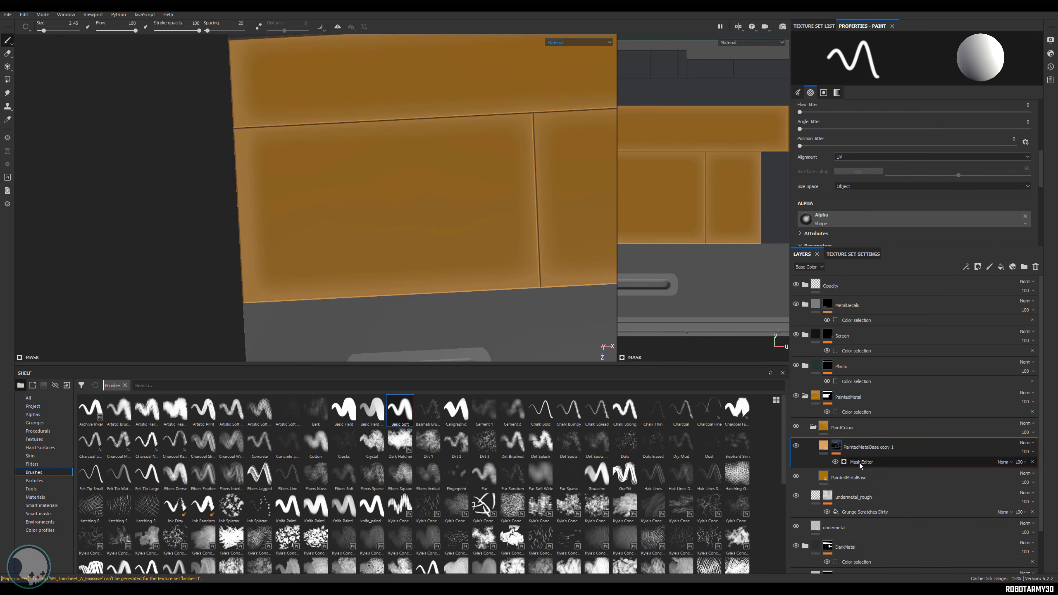
click(859, 462)
scroll(881, 182, up, 3)
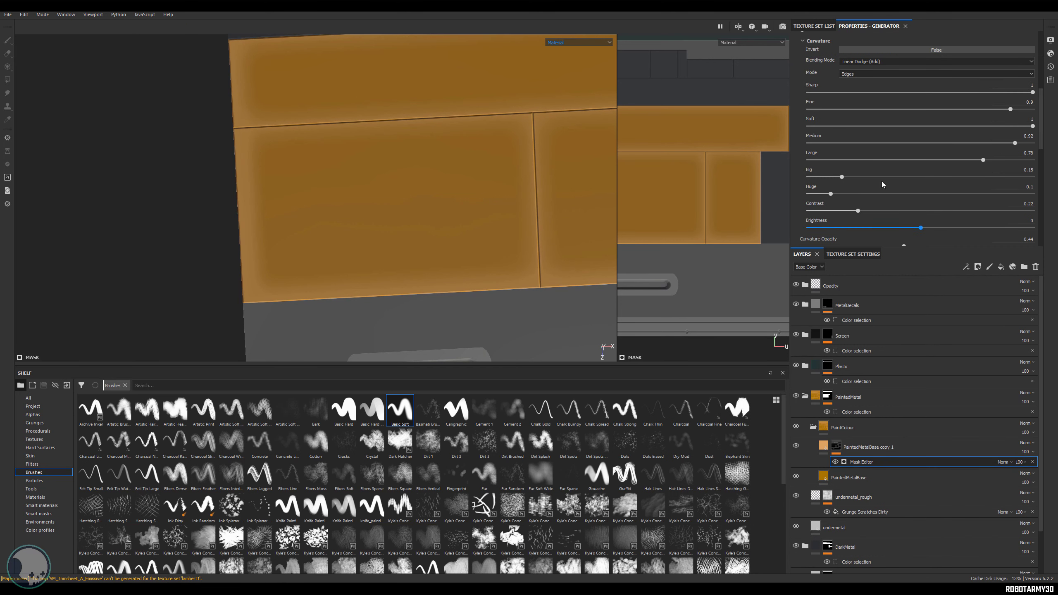
click(813, 141)
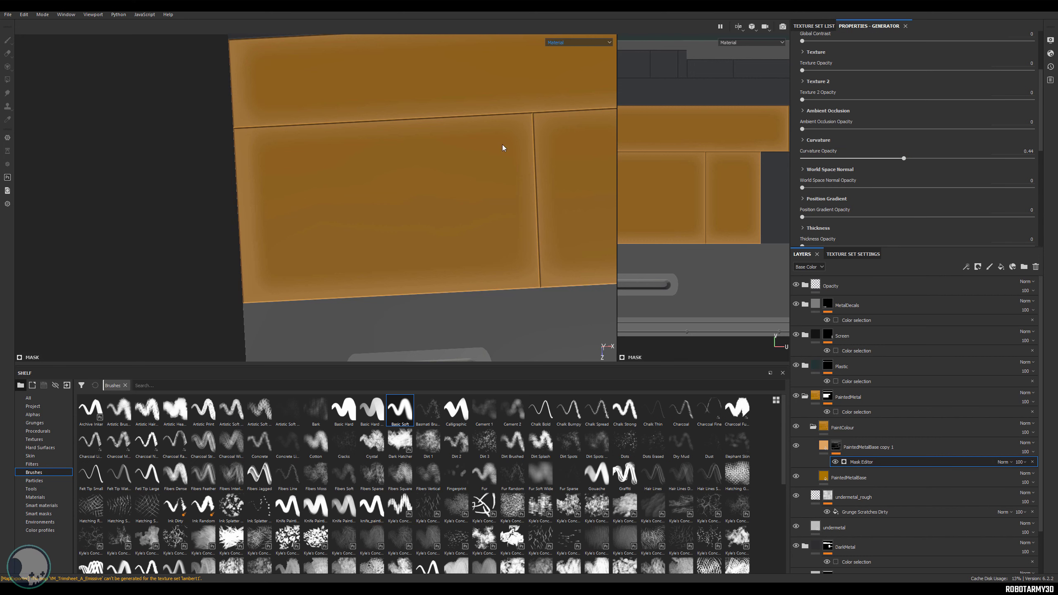
- Assign the Grunge Leak Dirty procedural as the Mask Editor's first texture input
scroll(858, 207, down, 3)
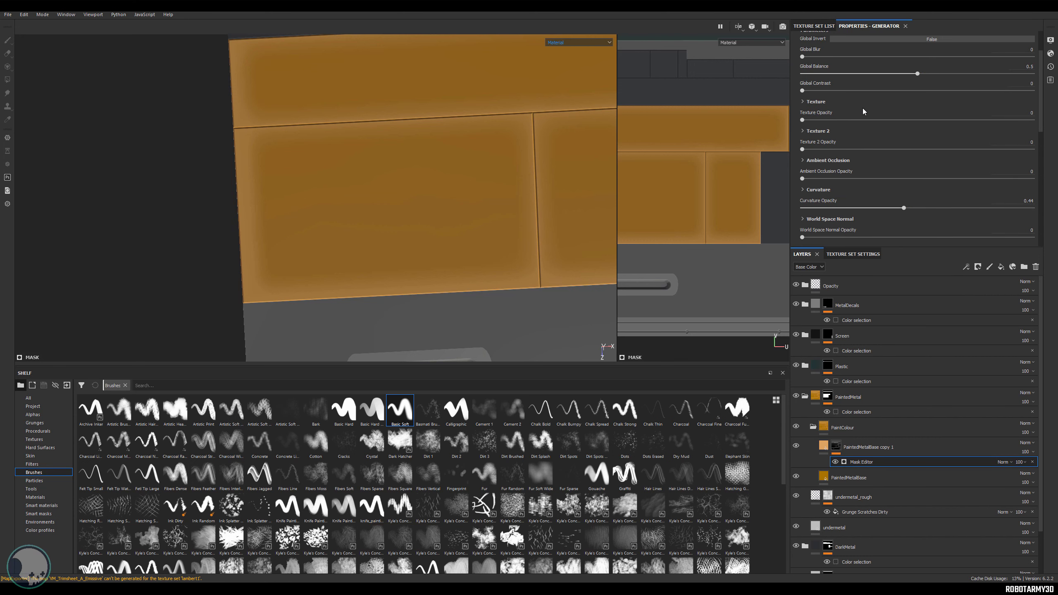
scroll(889, 184, down, 4)
scroll(927, 197, up, 3)
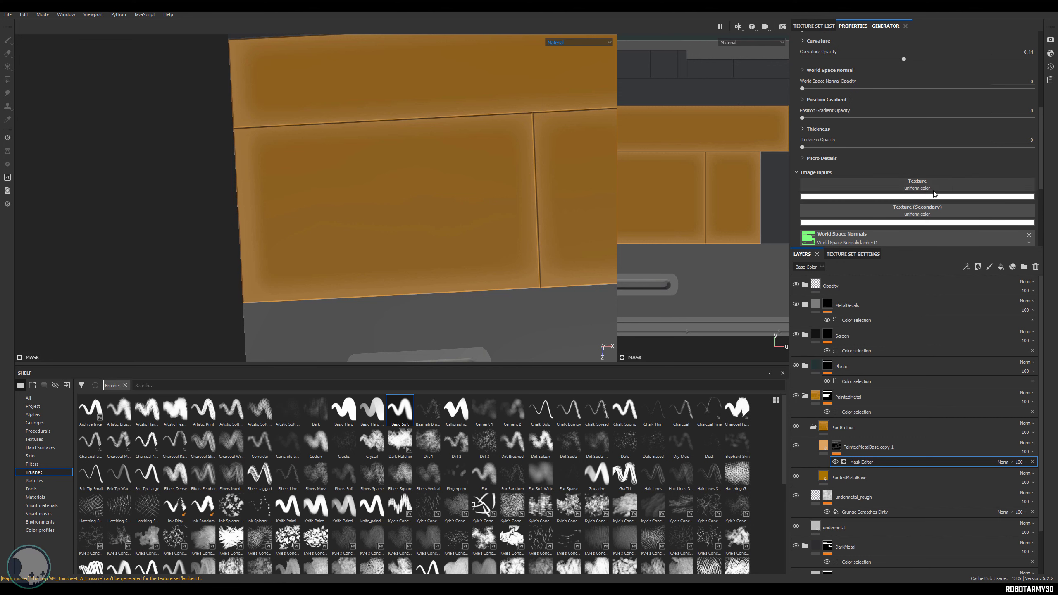
click(911, 188)
scroll(942, 265, down, 15)
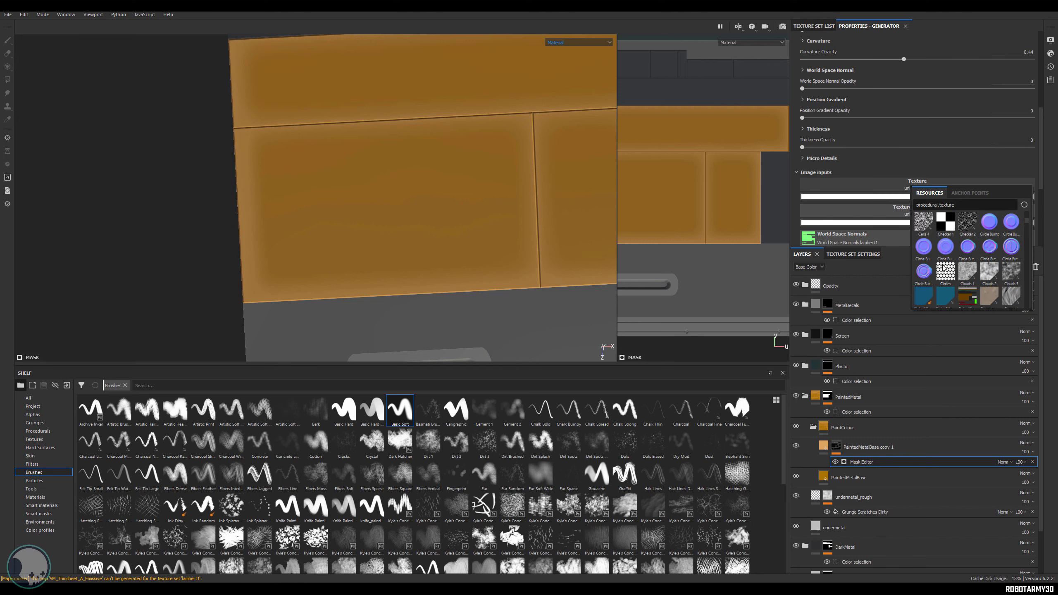
scroll(944, 267, down, 8)
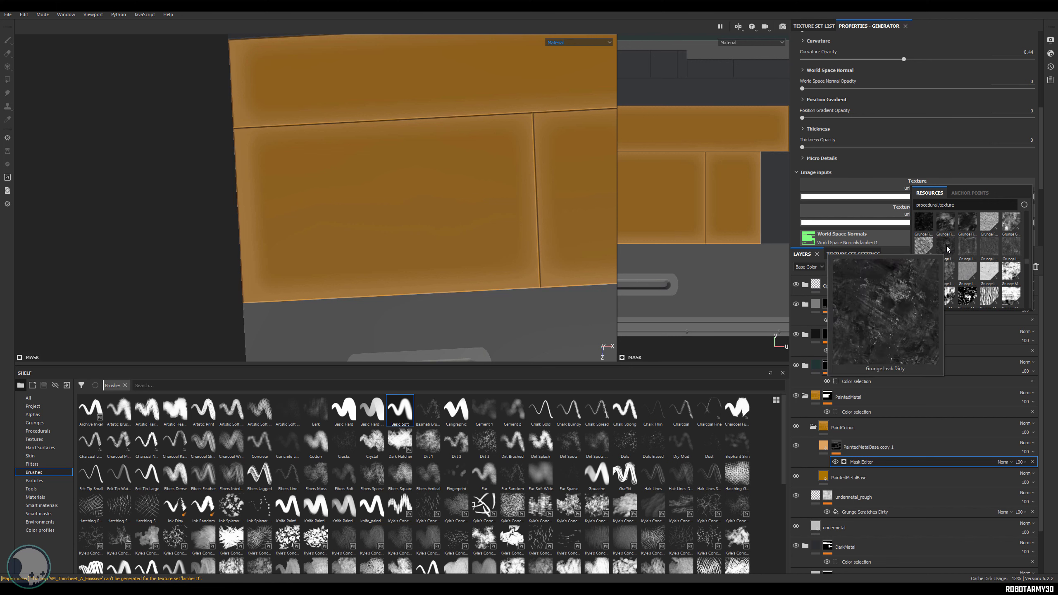
mouse_move(973, 224)
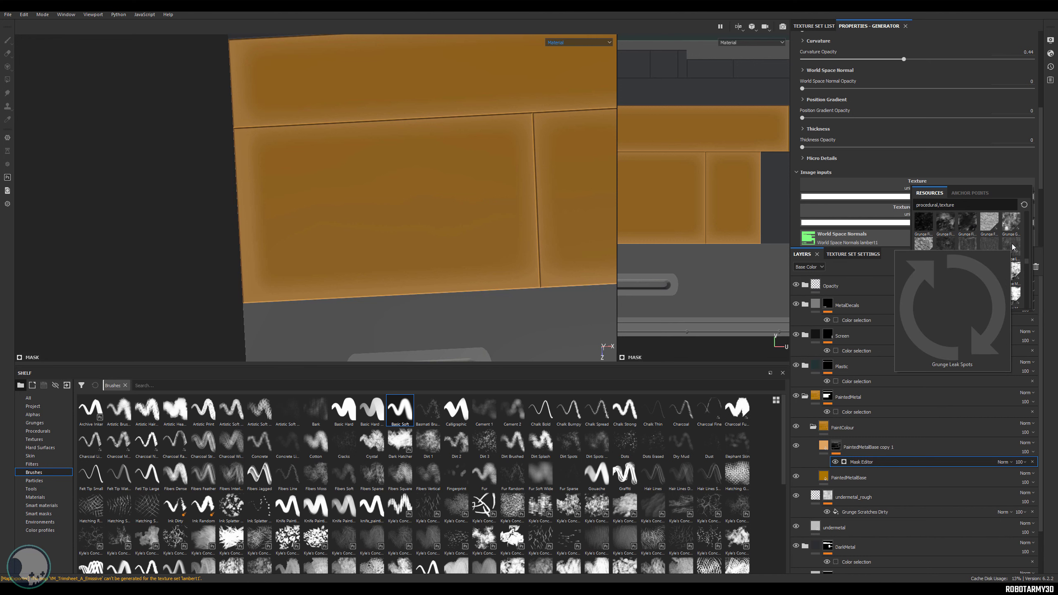
mouse_move(972, 251)
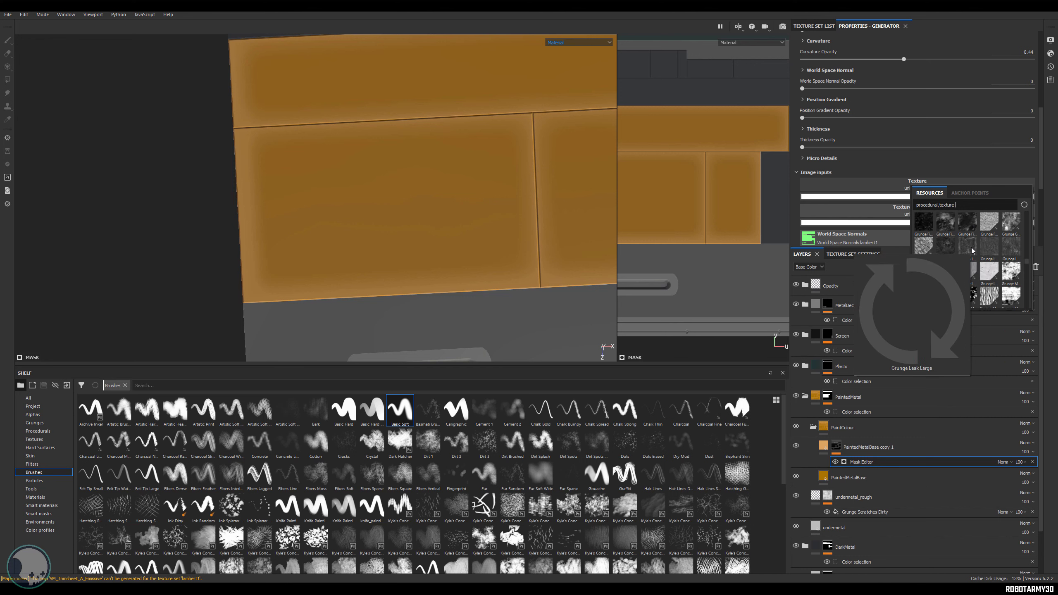
click(945, 251)
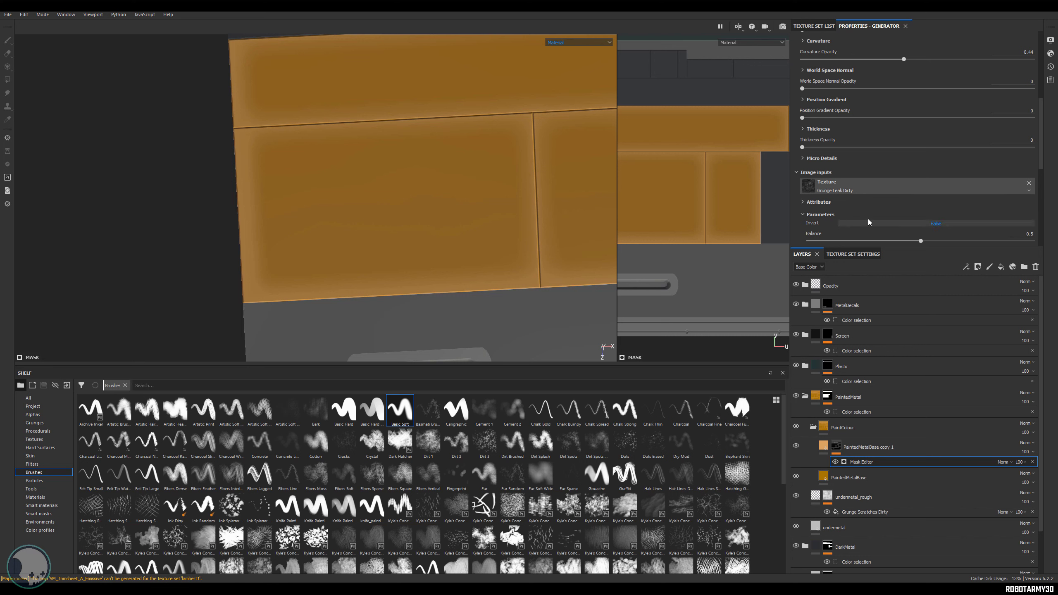
- Set the Mask Editor's first texture to Subtract blending with a texture opacity of 1, and inspect the panel edges
scroll(925, 225, up, 3)
scroll(925, 226, up, 2)
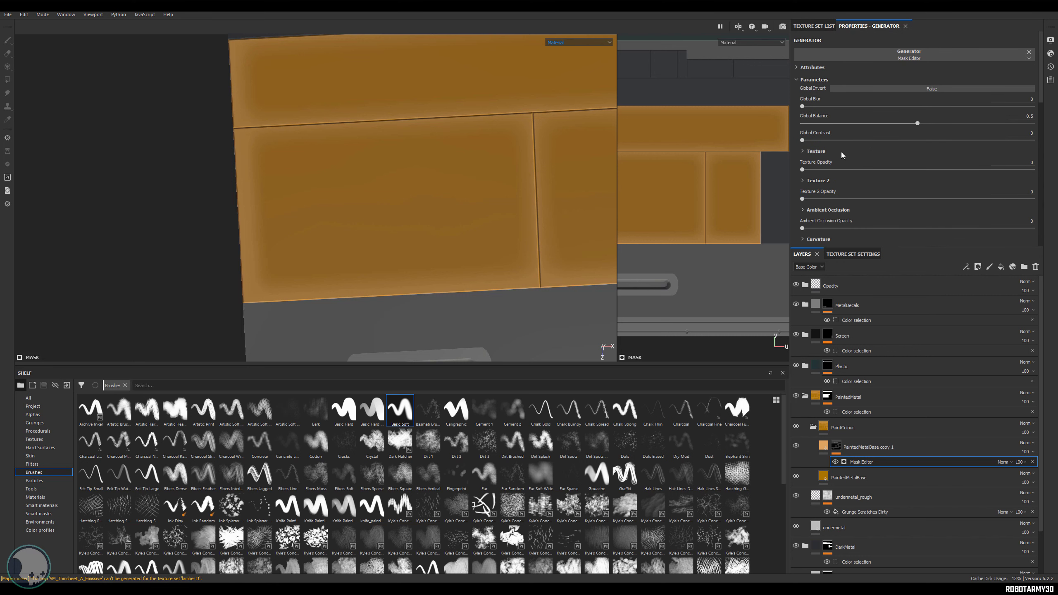
click(803, 152)
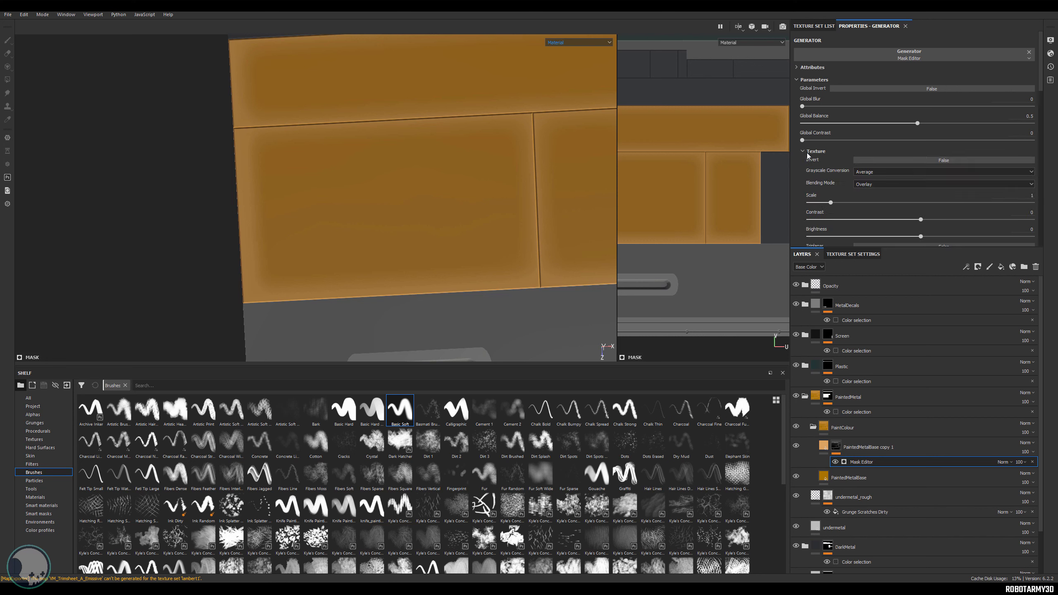
scroll(819, 169, down, 1)
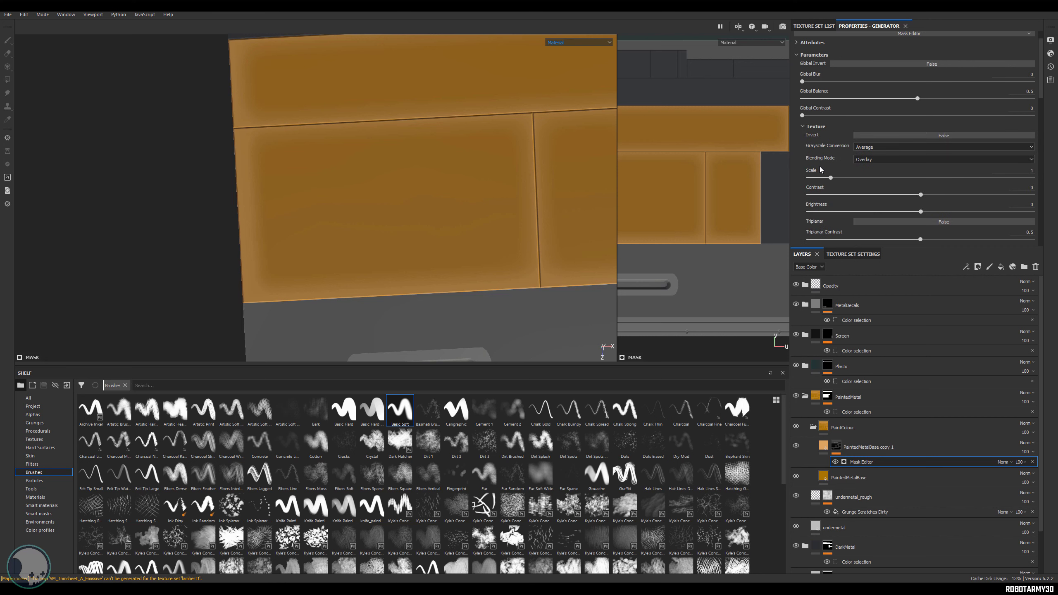
click(870, 158)
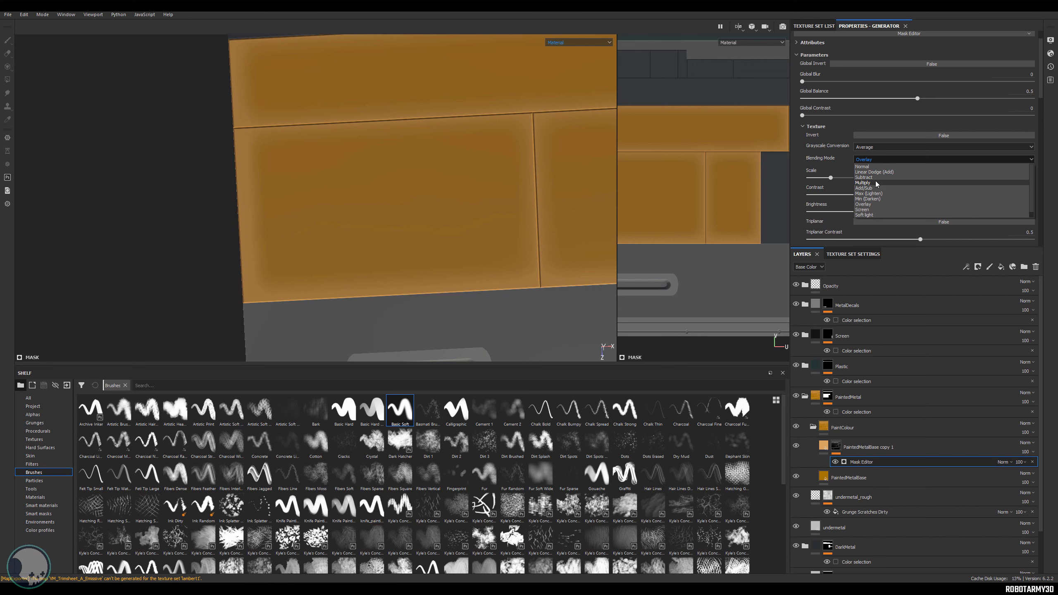
click(874, 178)
scroll(832, 158, down, 1)
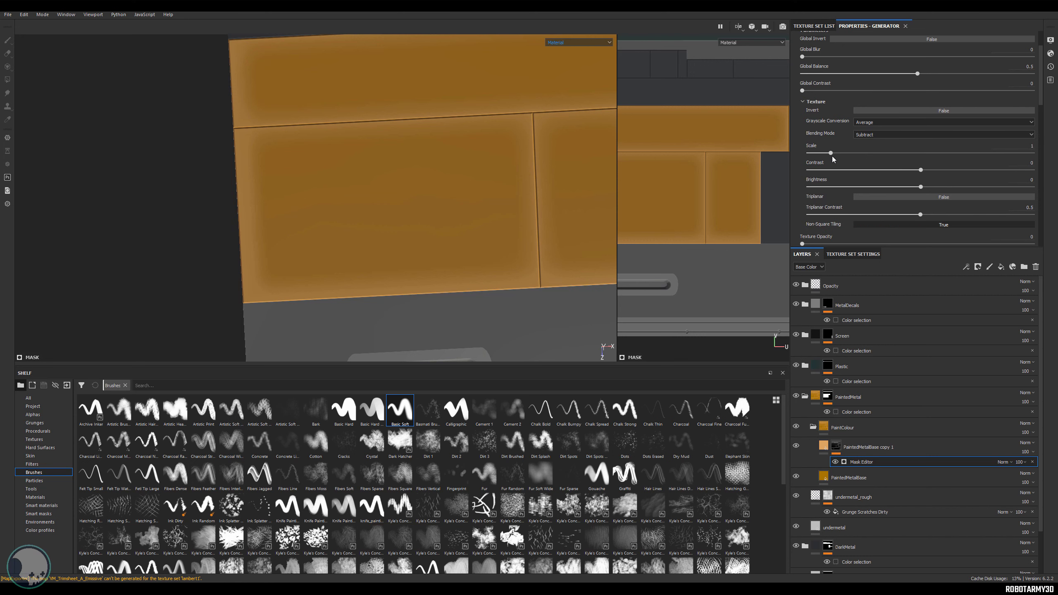
scroll(832, 159, up, 1)
scroll(811, 137, down, 3)
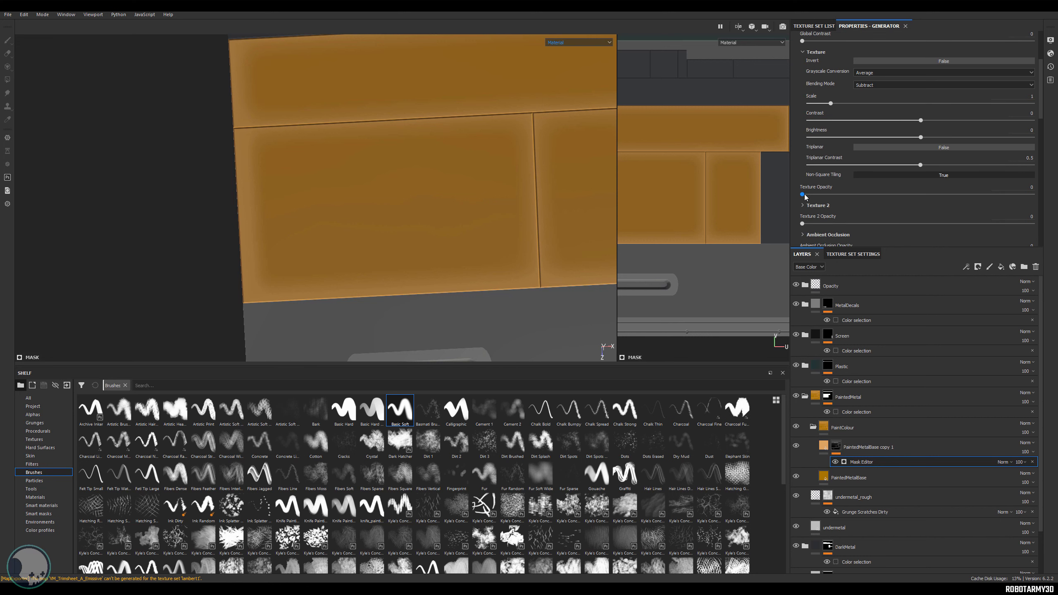
drag(804, 195, 1044, 211)
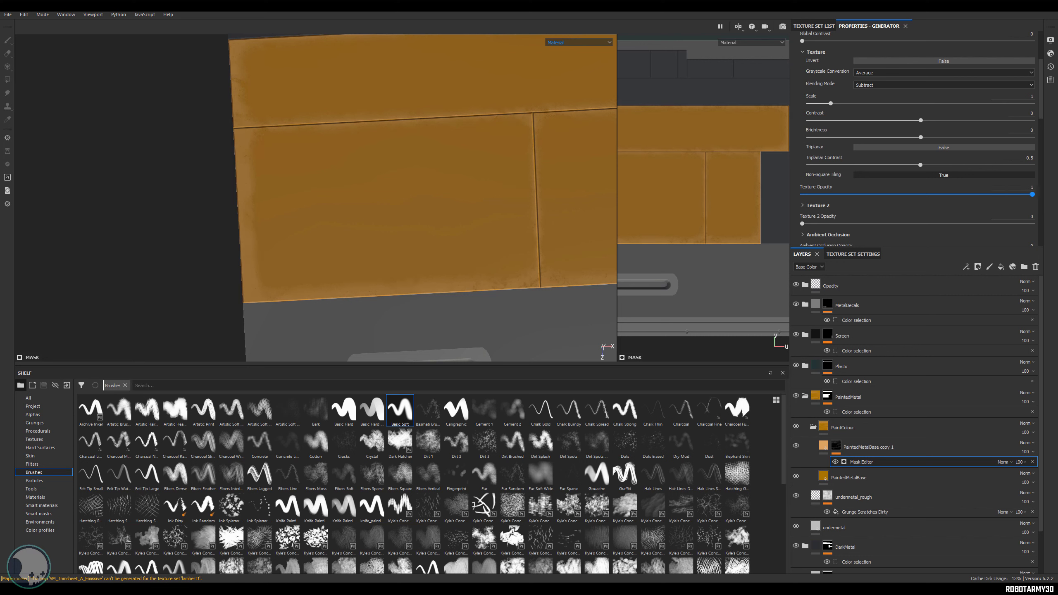
alt+drag(439, 170, 445, 142)
alt+middle_drag(445, 143, 498, 121)
alt+right_drag(498, 122, 522, 188)
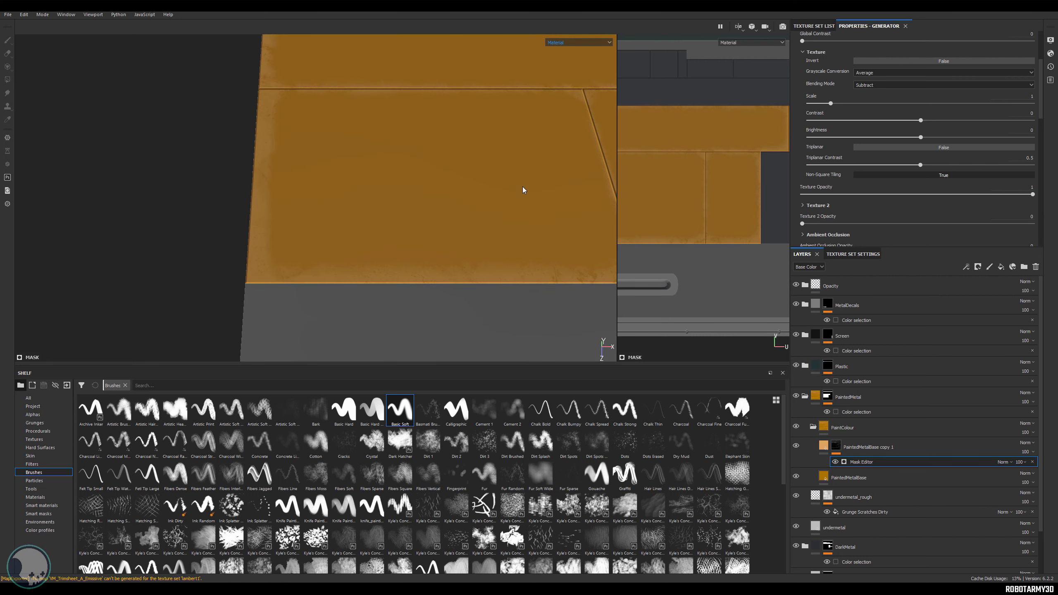
- Set the Mask Editor's first texture to scale 4, contrast 0.08 and brightness 0.02, checking the panel edges
scroll(868, 160, up, 1)
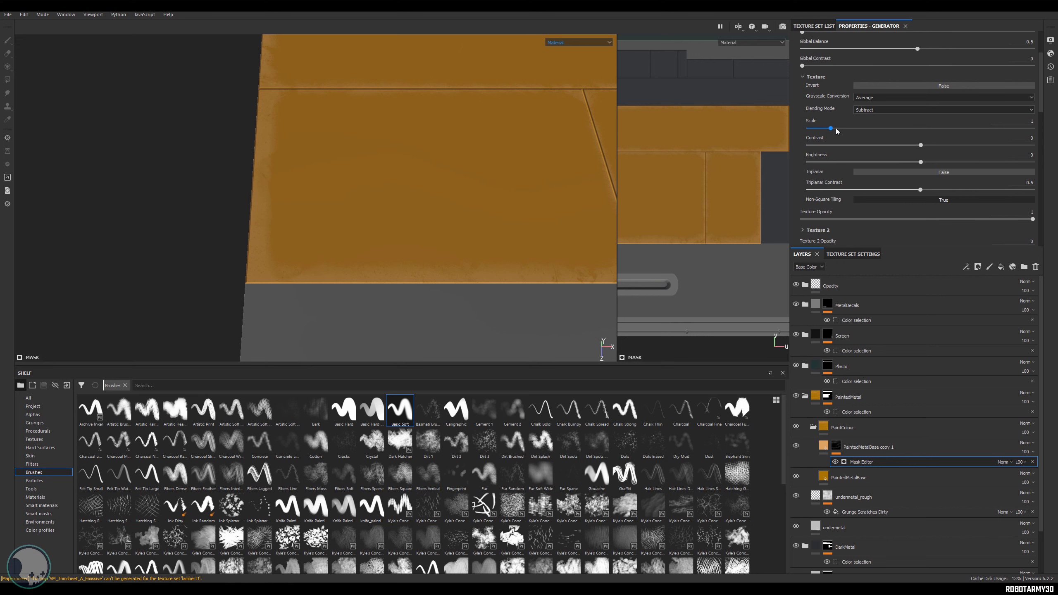
drag(1026, 121, 1040, 123)
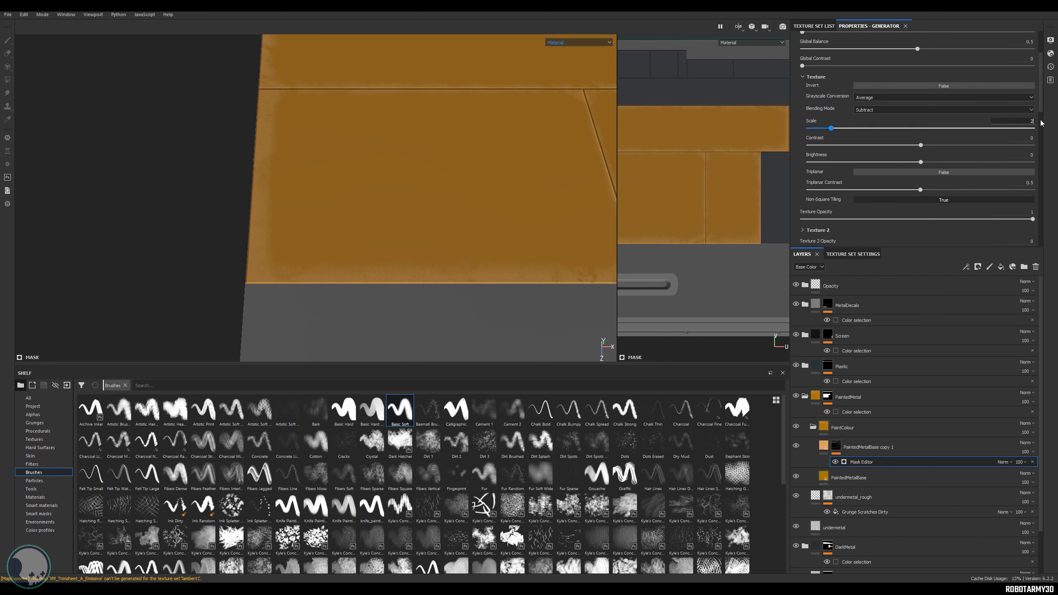
text(2)
key(Return)
alt+drag(506, 144, 545, 152)
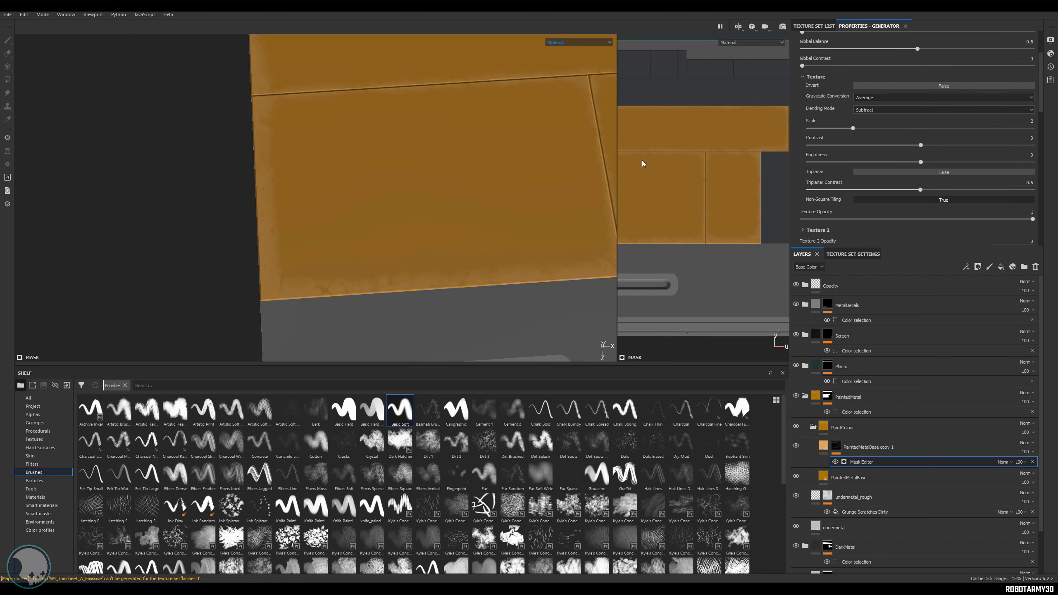
click(1033, 121)
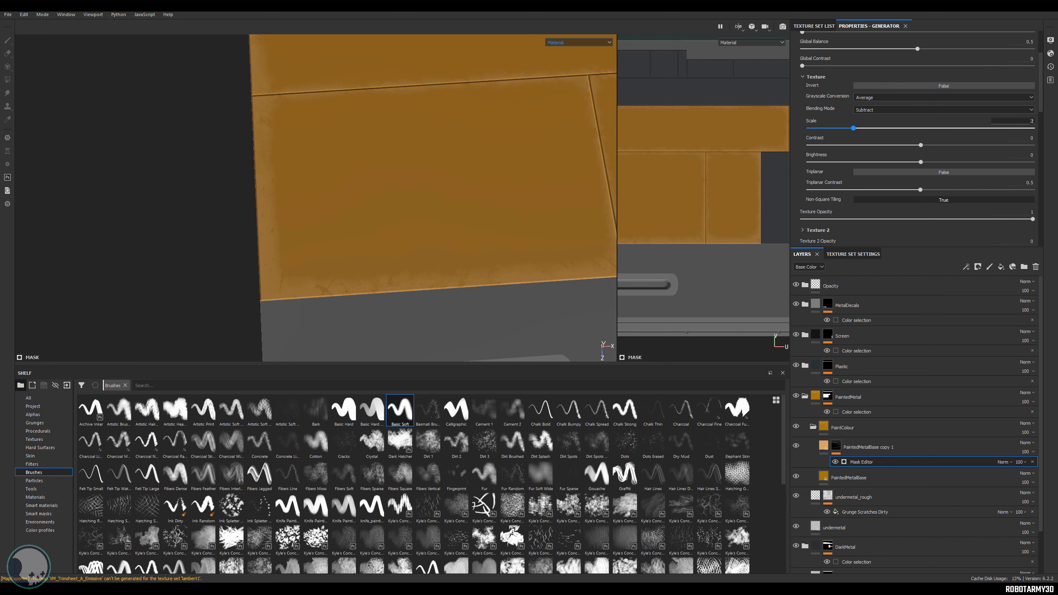
key(Return)
alt+drag(470, 182, 509, 221)
alt+middle_drag(509, 222, 494, 242)
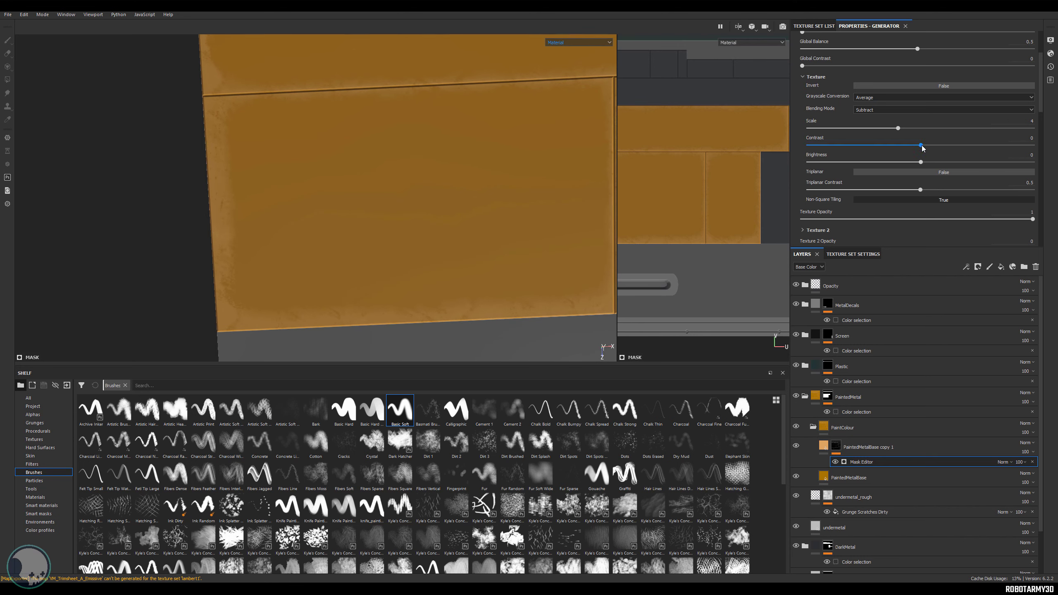
mouse_move(921, 146)
mouse_down()
mouse_move(989, 148)
mouse_move(893, 149)
mouse_move(933, 151)
mouse_move(895, 163)
mouse_move(967, 163)
mouse_move(922, 164)
mouse_up()
- Retune the Mask Editor's fine, soft, medium, large and huge curvature levels and the curvature contrast to reshape the edge wear
scroll(870, 169, down, 4)
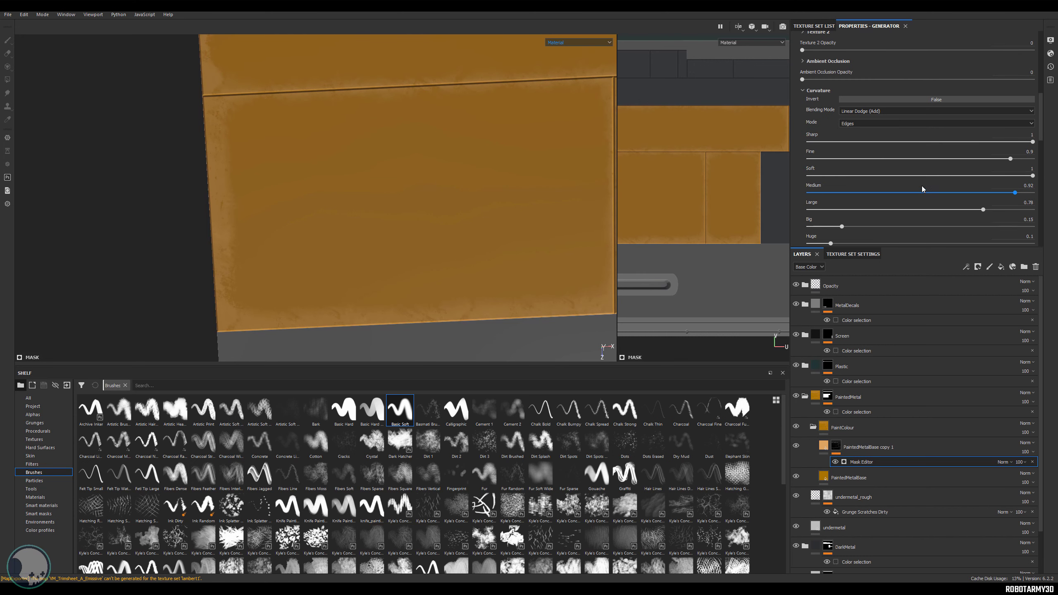
drag(983, 210, 938, 210)
drag(1011, 159, 954, 166)
drag(1033, 175, 862, 176)
drag(1015, 192, 829, 208)
scroll(417, 216, down, 2)
scroll(880, 195, down, 2)
drag(830, 193, 858, 211)
scroll(549, 196, up, 3)
alt+middle_drag(472, 199, 495, 84)
- Replace the Mask Editor's first texture input with the Grunge Paint Scratched procedural and inspect the panel
scroll(895, 241, down, 10)
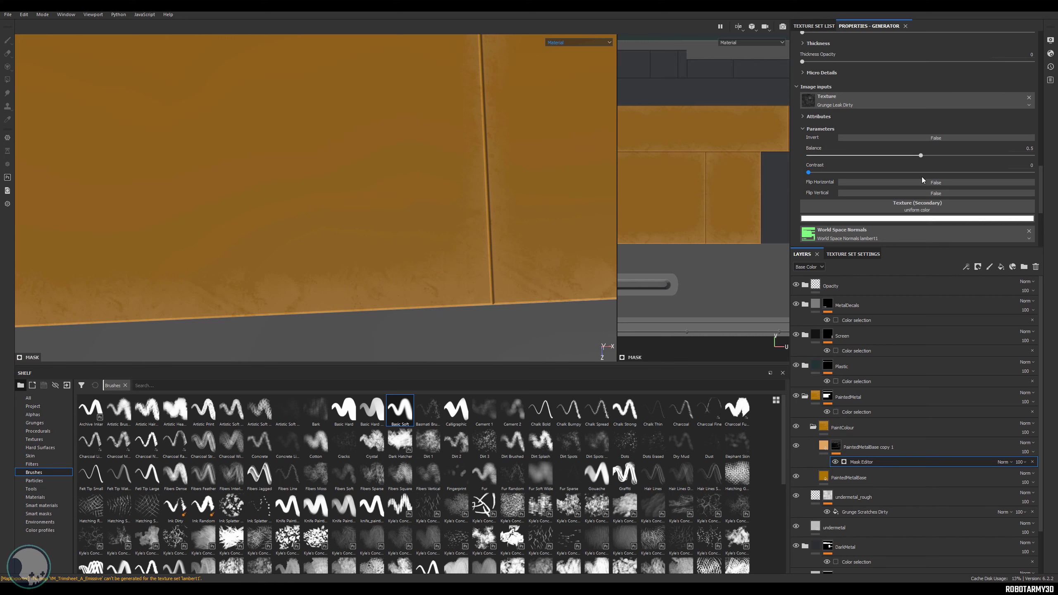
click(851, 103)
scroll(908, 188, down, 10)
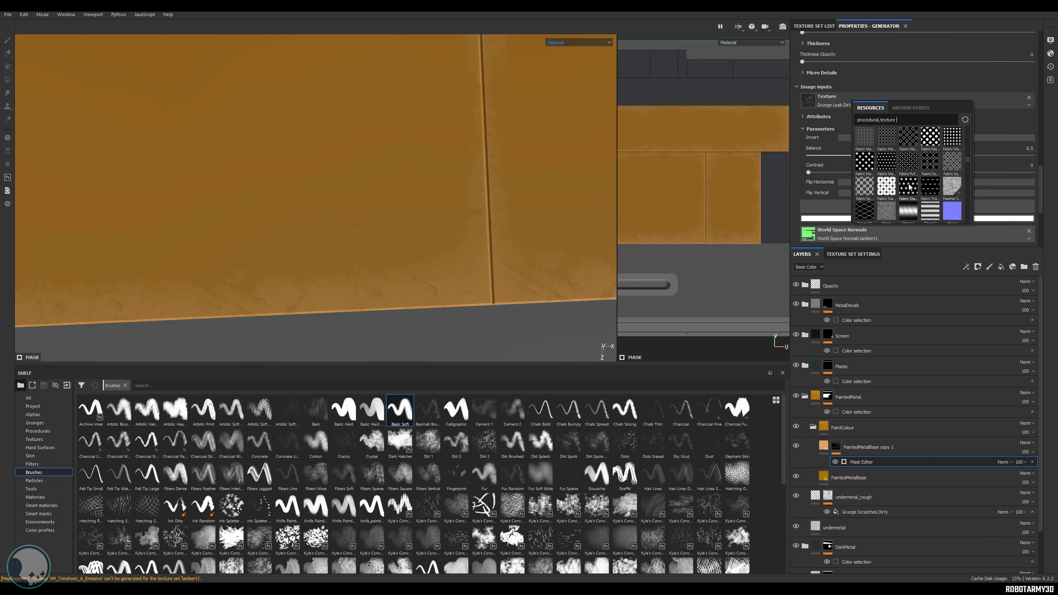
scroll(906, 190, down, 4)
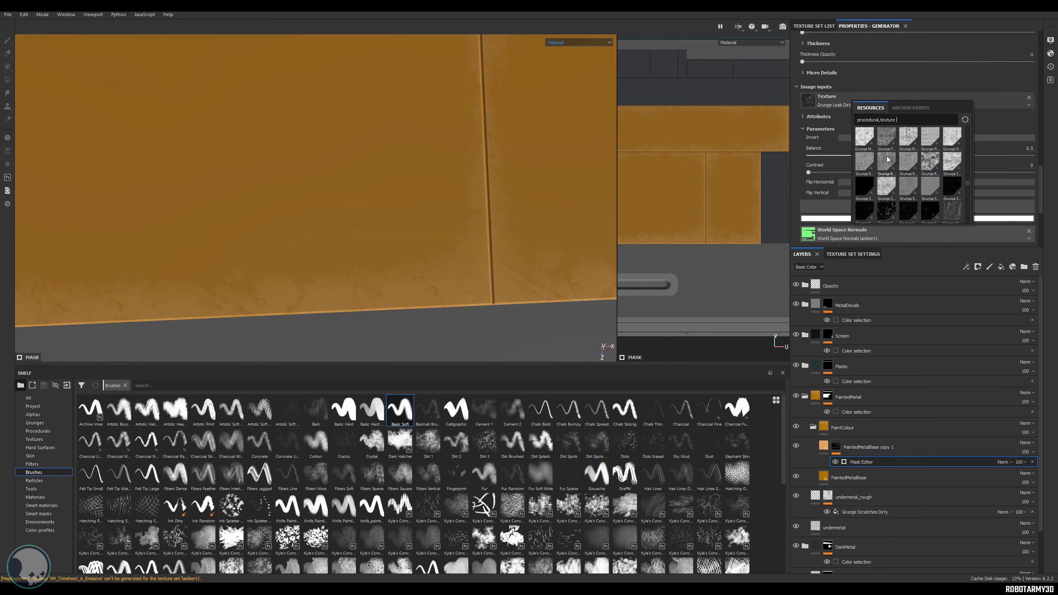
mouse_move(887, 142)
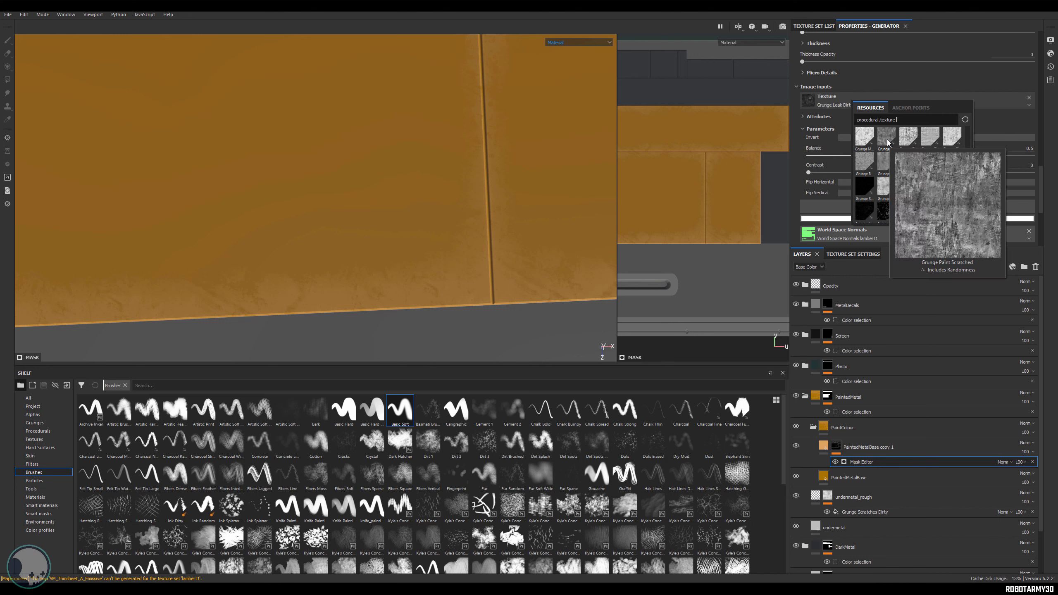
click(888, 143)
mouse_move(162, 215)
alt+middle_down()
mouse_move(480, 204)
mouse_move(446, 220)
alt+middle_up()
- Adjust the first texture's scale, trying 5.81, and slightly lower its contrast while checking the scratched edges
scroll(921, 150, up, 9)
scroll(910, 144, down, 5)
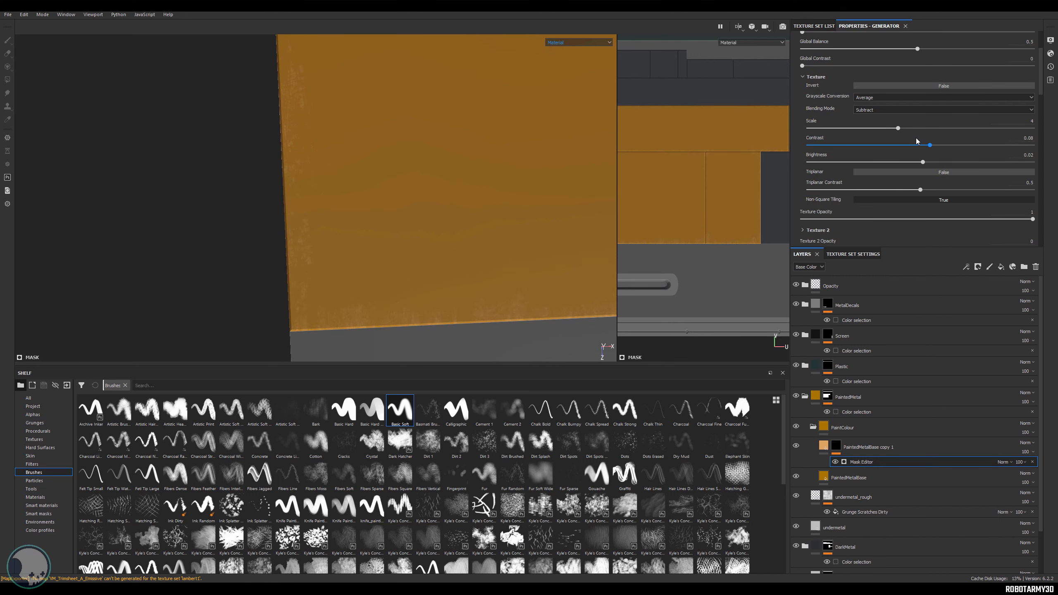
drag(902, 130, 940, 132)
alt+right_drag(504, 212, 444, 214)
alt+middle_drag(444, 213, 393, 174)
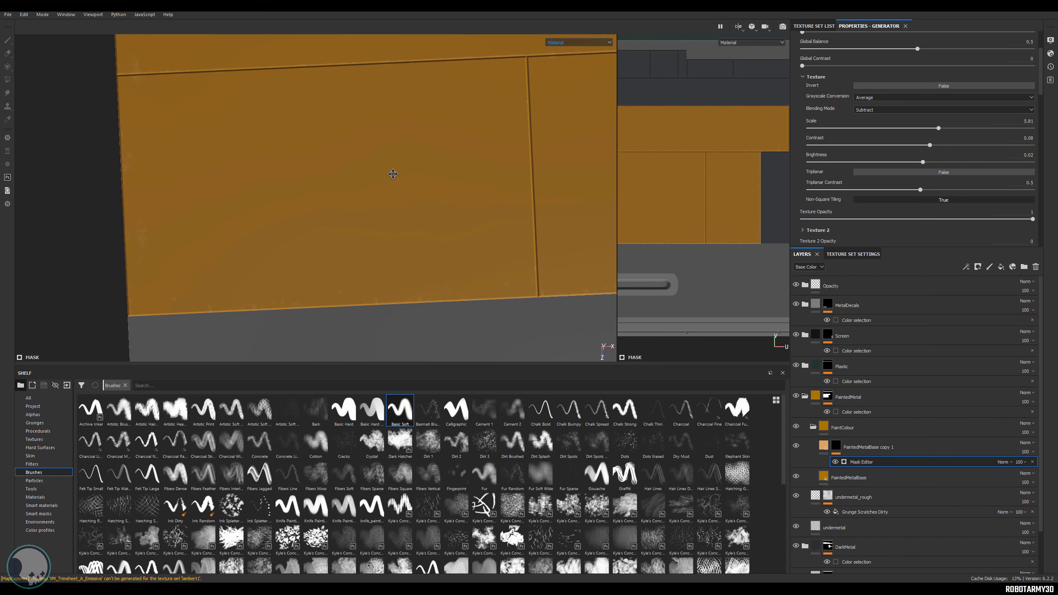
mouse_move(930, 146)
mouse_down()
mouse_move(867, 146)
mouse_move(953, 146)
mouse_move(915, 147)
mouse_move(927, 148)
mouse_up()
click(1031, 121)
- Set the Grunge Paint Scratched input's balance to 0.37 and contrast to 0.66 to strengthen the scratched edge breakup
scroll(904, 146, down, 8)
scroll(904, 144, down, 5)
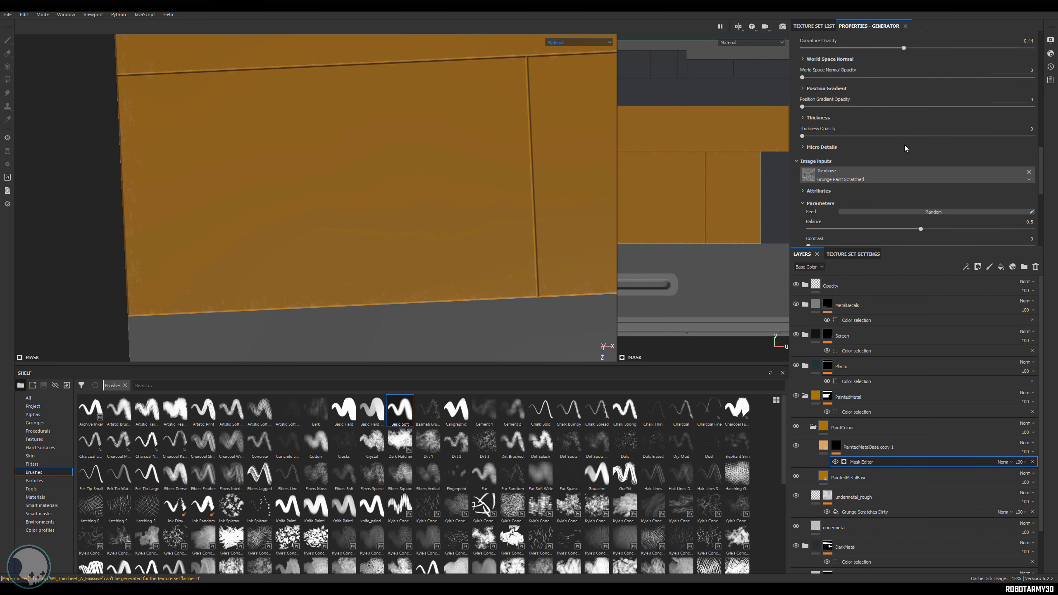
drag(921, 180, 907, 179)
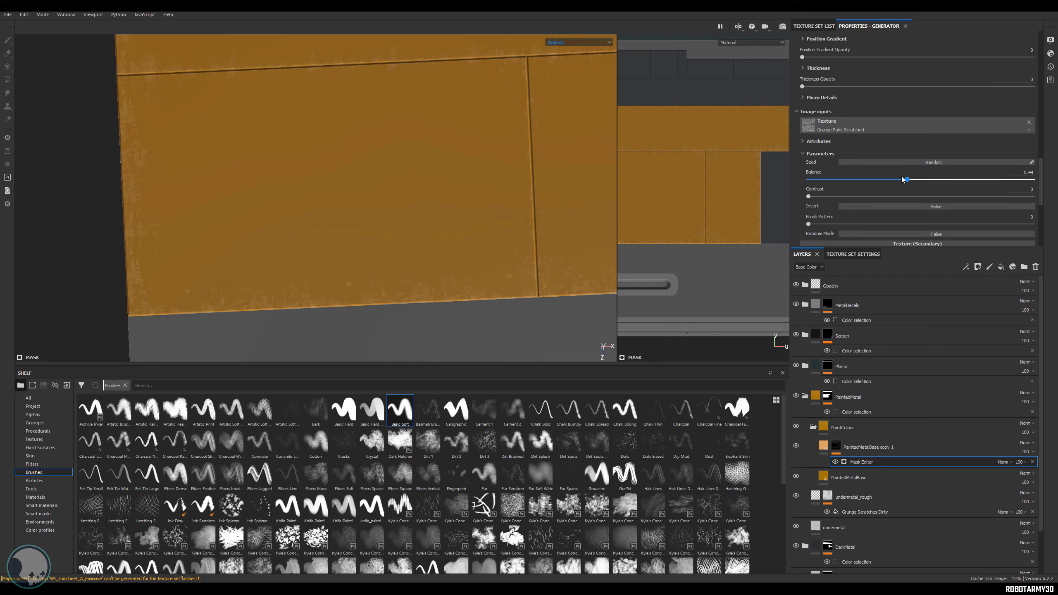
mouse_move(810, 225)
mouse_down()
mouse_move(798, 224)
mouse_move(834, 195)
mouse_up()
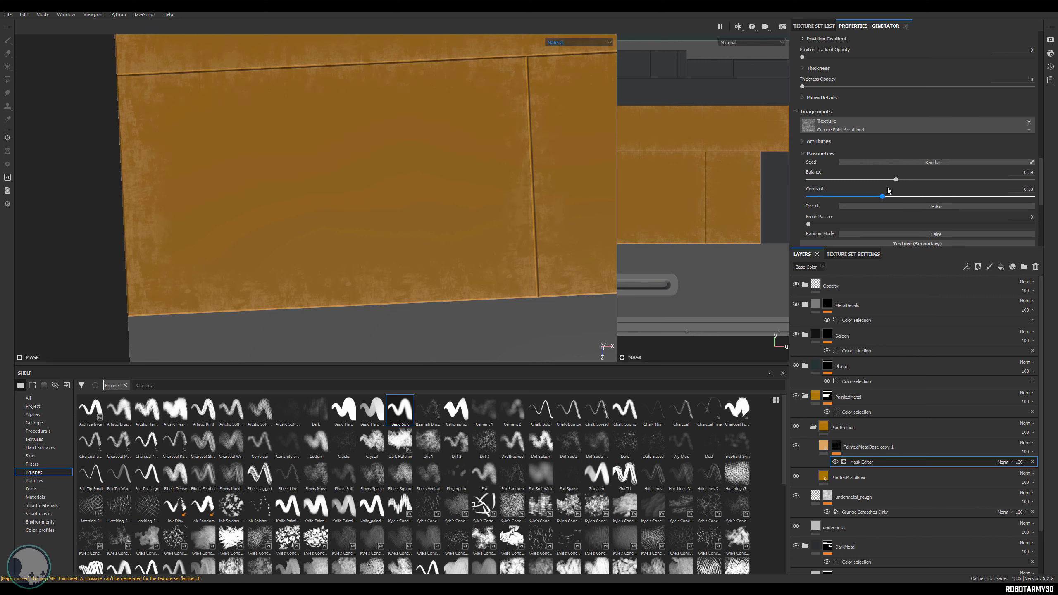
drag(925, 186, 861, 180)
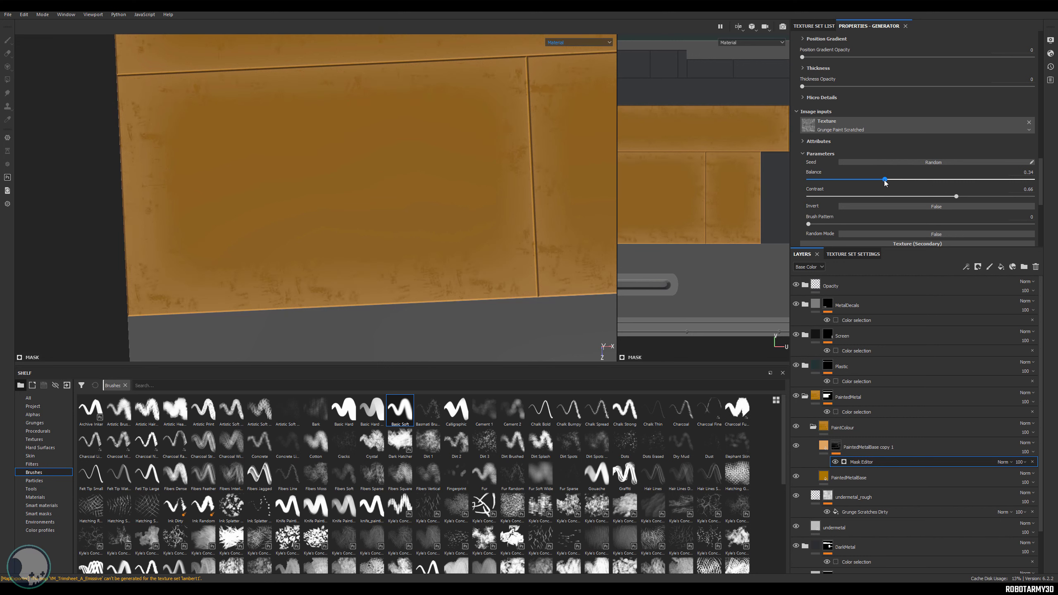
drag(893, 180, 891, 180)
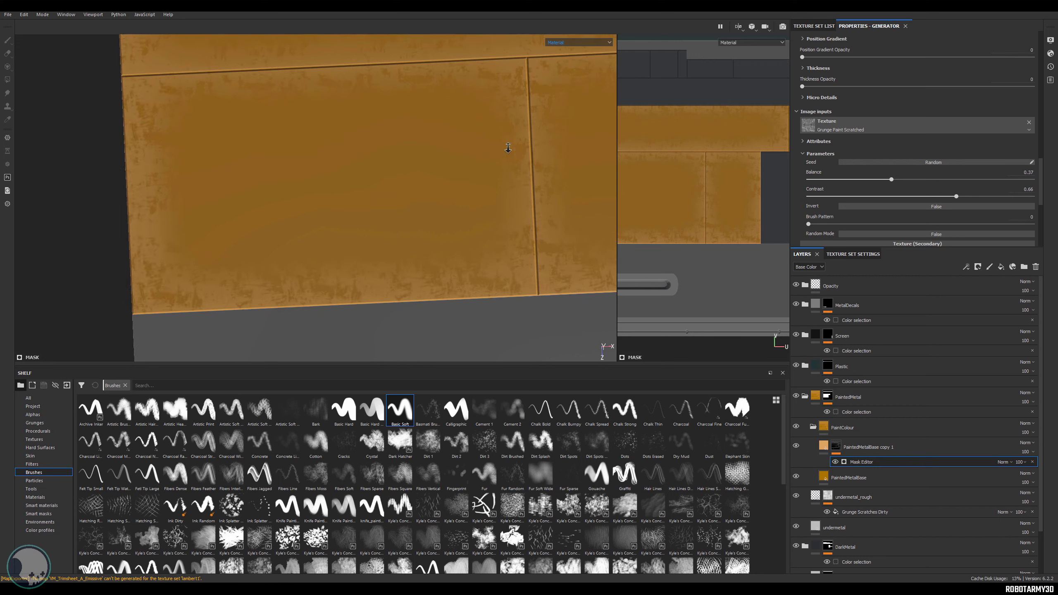
- Make the PaintedMetalBase copy 1 base color more saturated and darken it to a value of 0.530, then inspect the panel edges
alt+right_drag(509, 149, 408, 138)
mouse_move(409, 138)
alt+middle_down()
mouse_move(400, 184)
mouse_move(348, 156)
mouse_move(343, 117)
mouse_move(363, 141)
alt+middle_up()
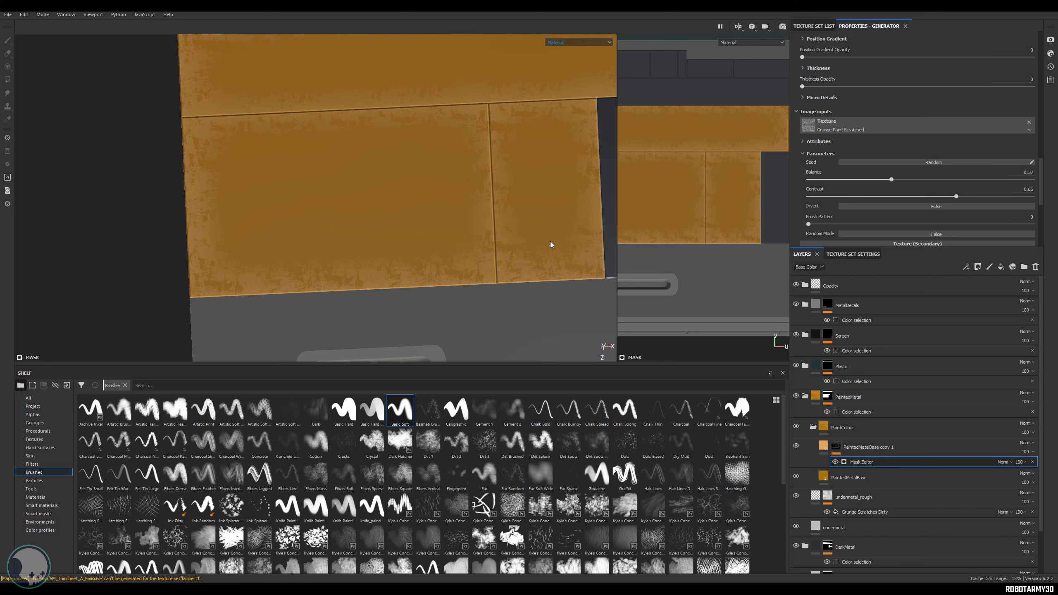
click(821, 445)
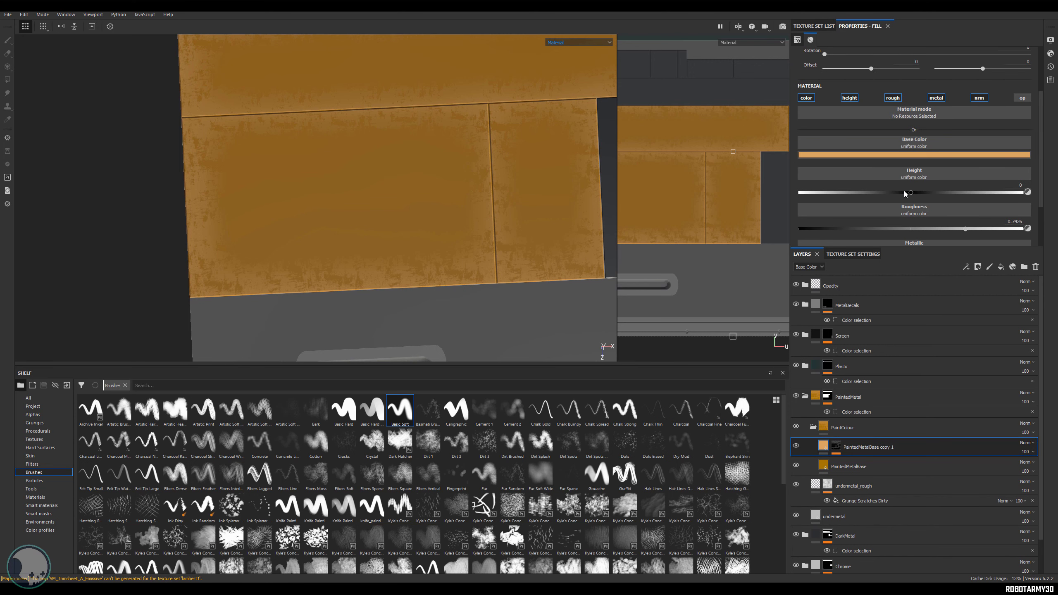
click(919, 155)
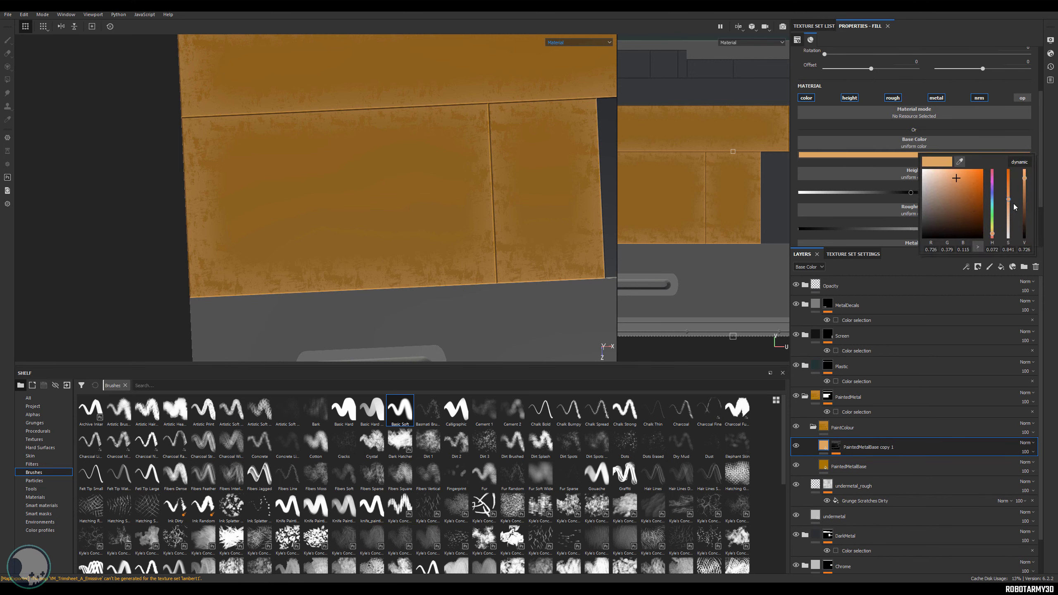
drag(1008, 201, 1008, 190)
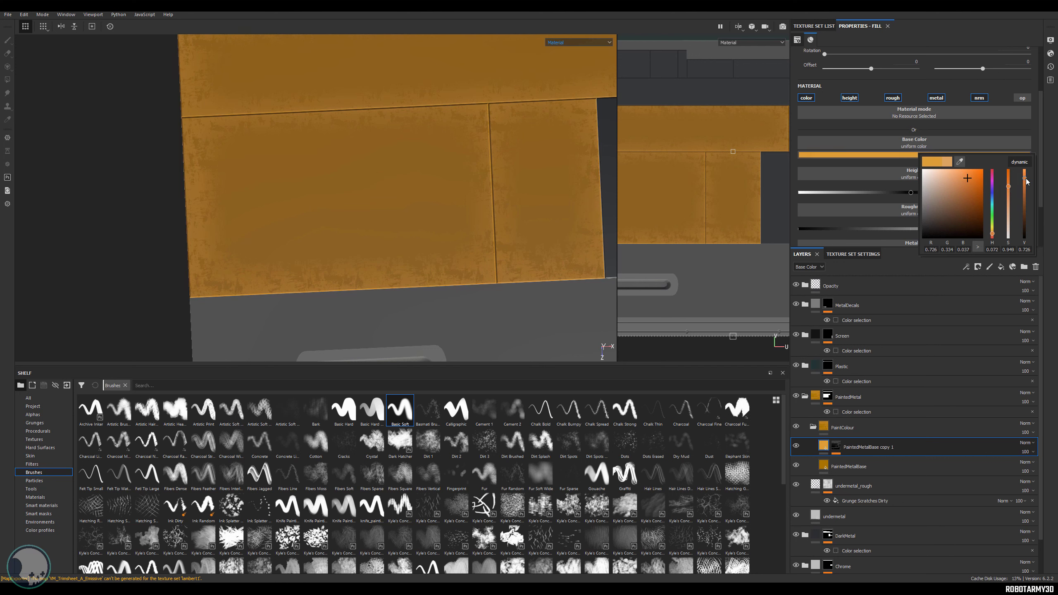
drag(1025, 181, 1026, 188)
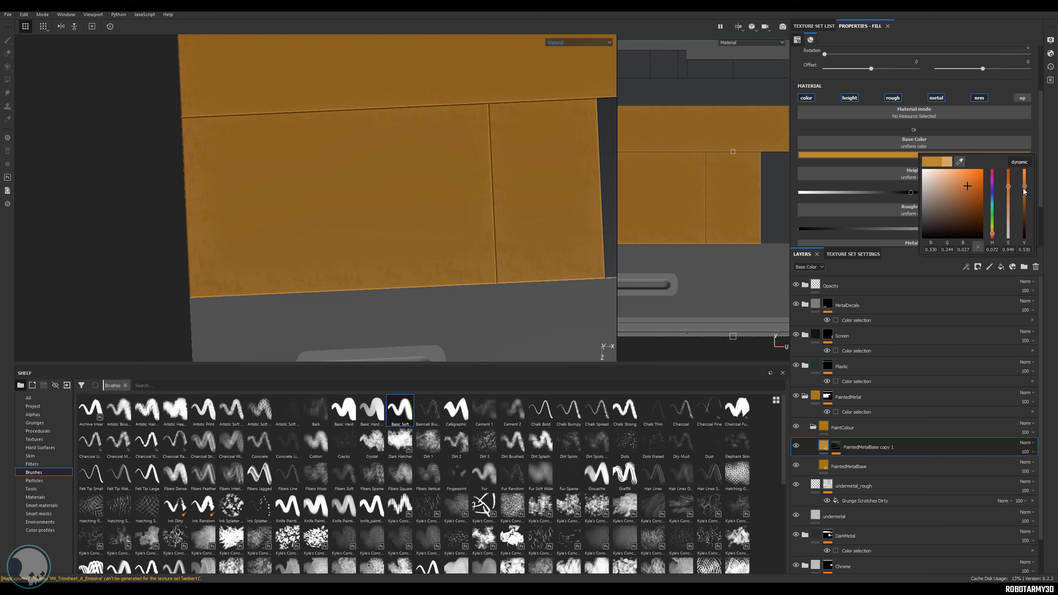
alt+right_drag(537, 172, 503, 178)
alt+middle_drag(503, 177, 373, 251)
alt+drag(372, 252, 439, 145)
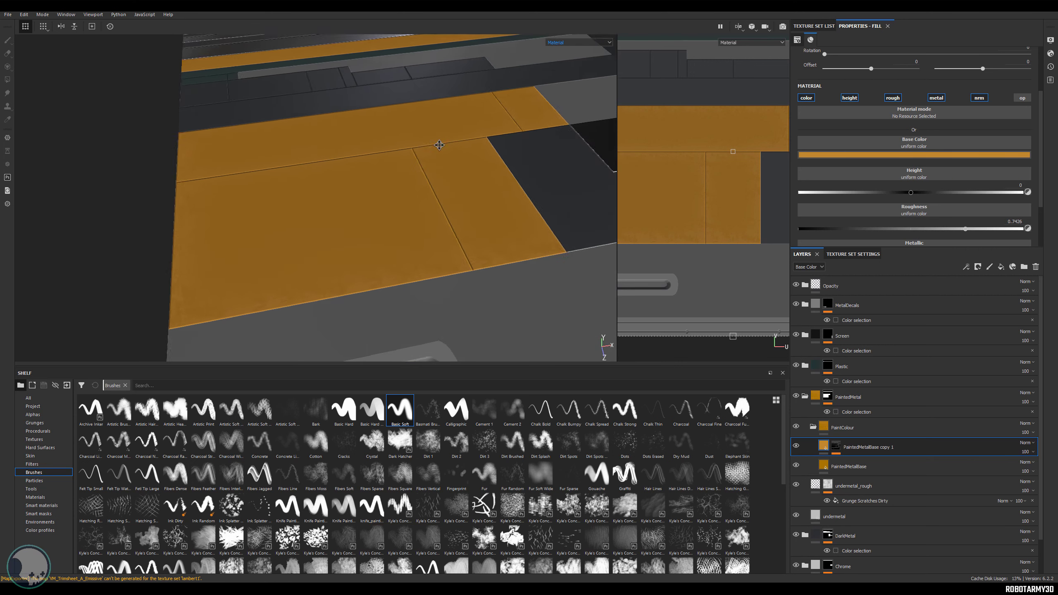
alt+middle_drag(439, 145, 586, 142)
alt+right_drag(585, 142, 357, 96)
alt+drag(357, 96, 735, 252)
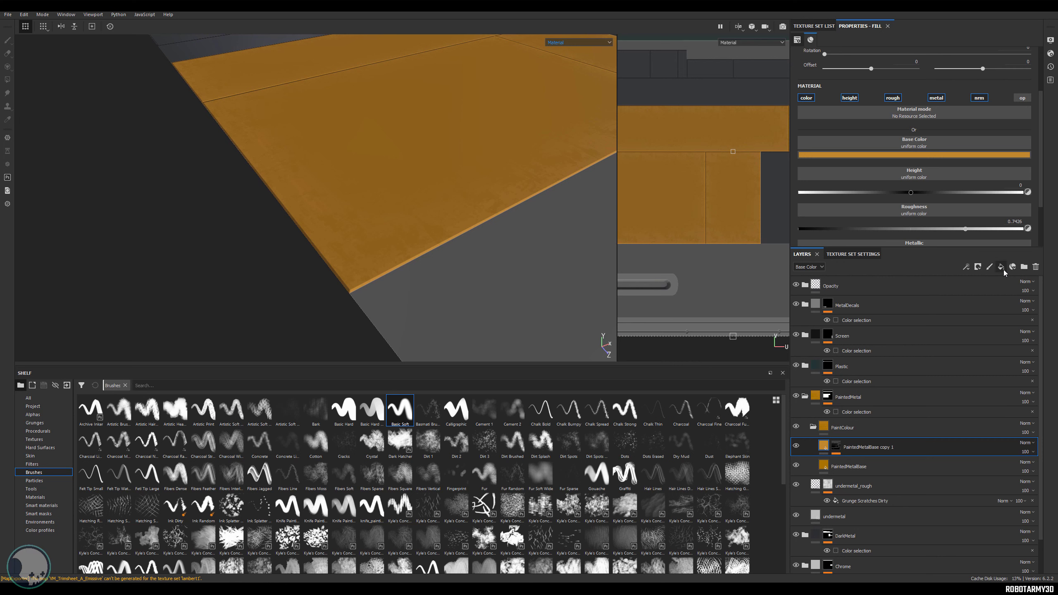
- Add a fill layer above PaintedMetalBase copy 1, name it PaintRough and leave only its roughness channel enabled
double_click(851, 449)
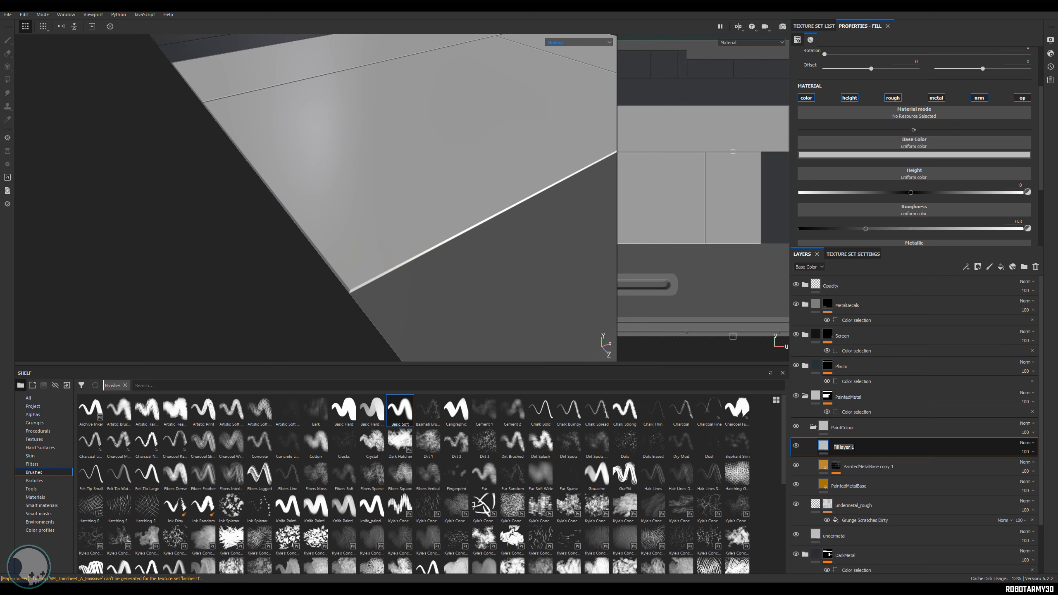
text(PaintRough)
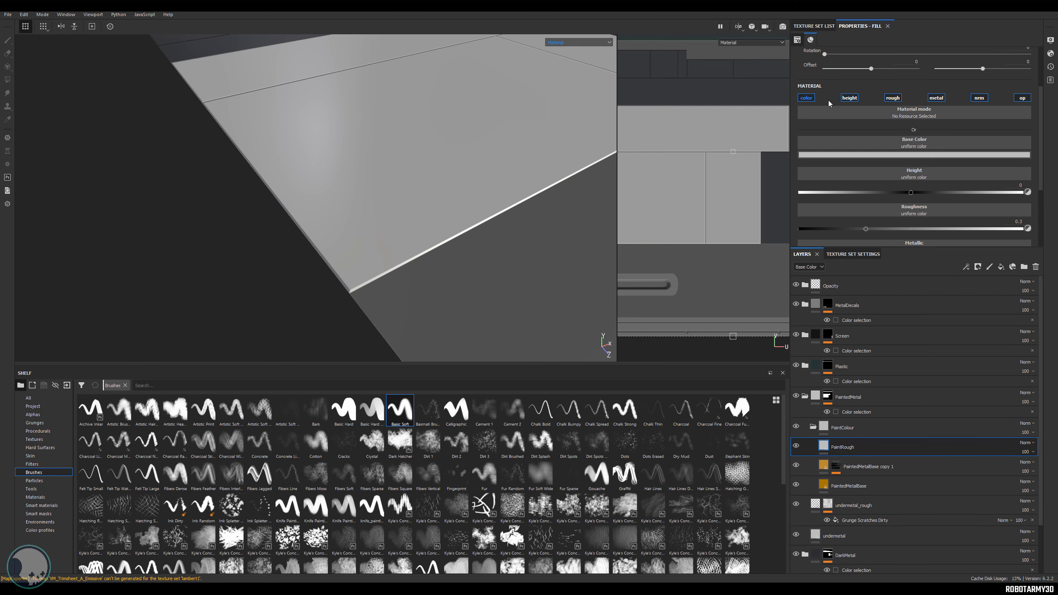
click(807, 98)
click(849, 99)
click(937, 99)
click(977, 98)
click(1021, 99)
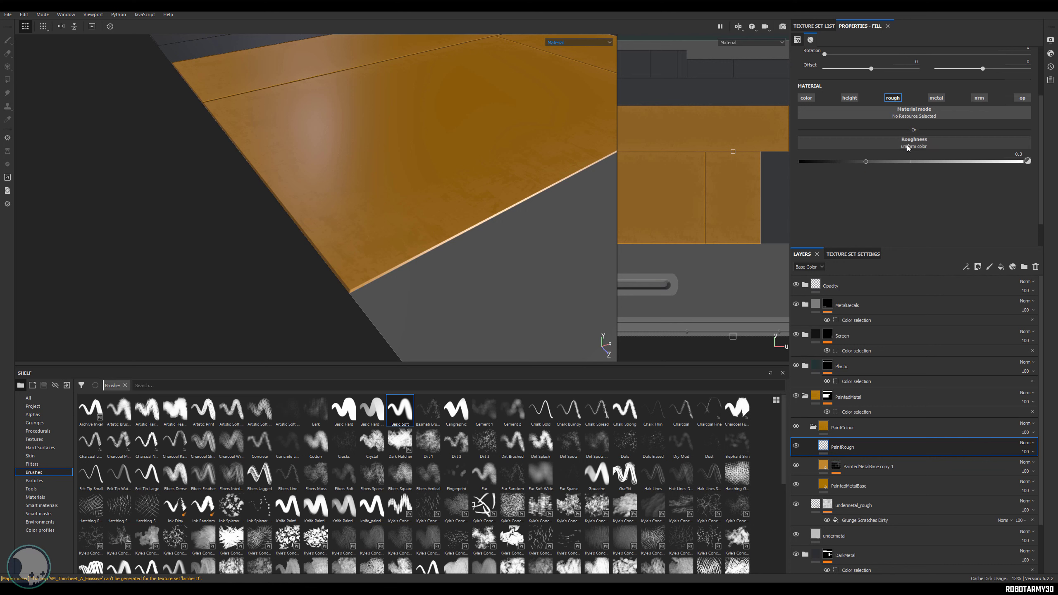
- Give the PaintRough layer a black mask and set its roughness to 0.4173
right_click(845, 450)
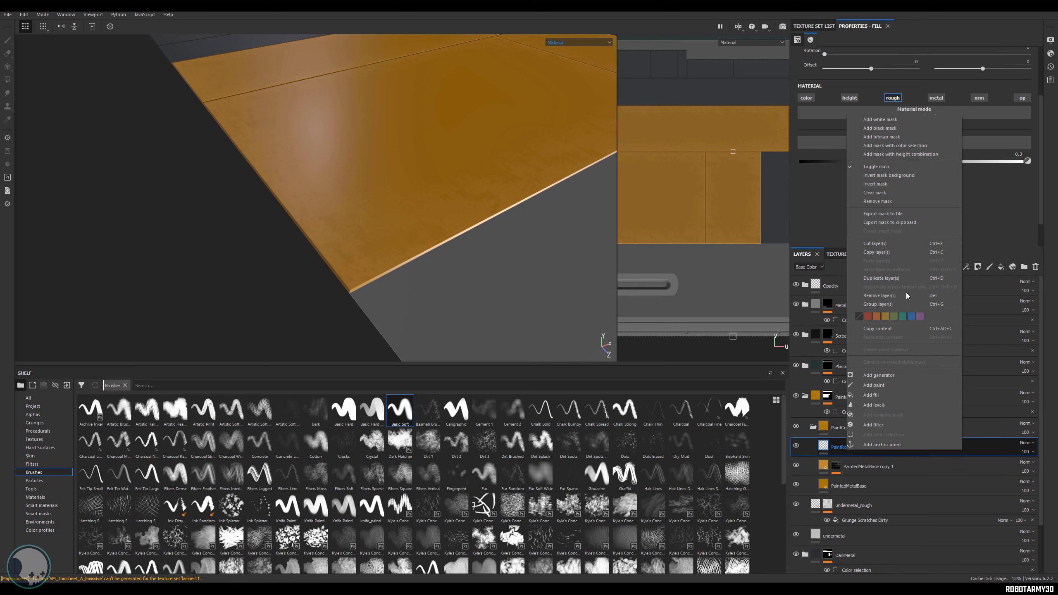
click(883, 128)
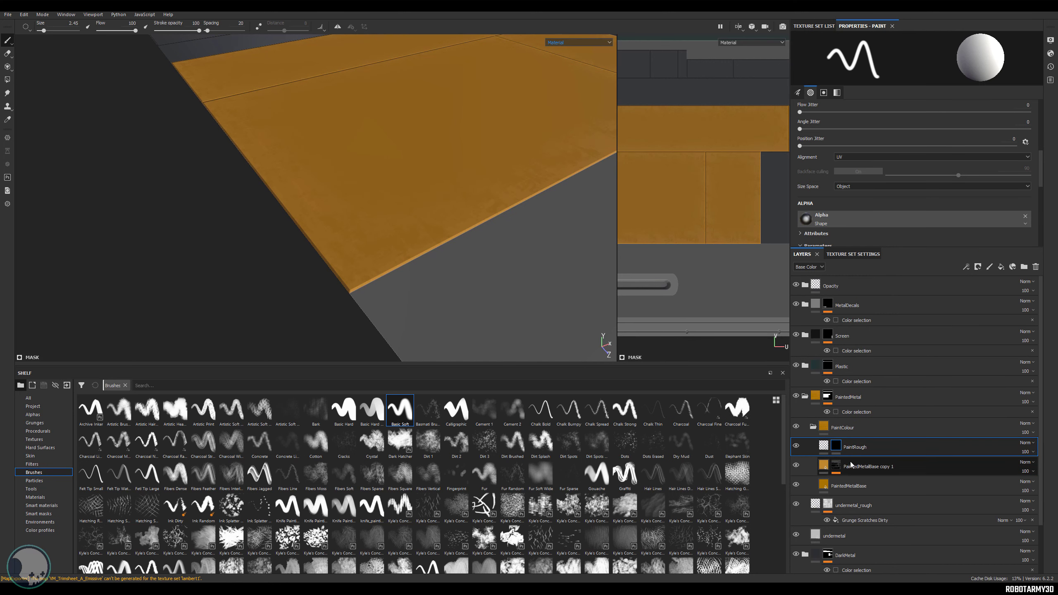
click(823, 446)
drag(872, 160, 892, 161)
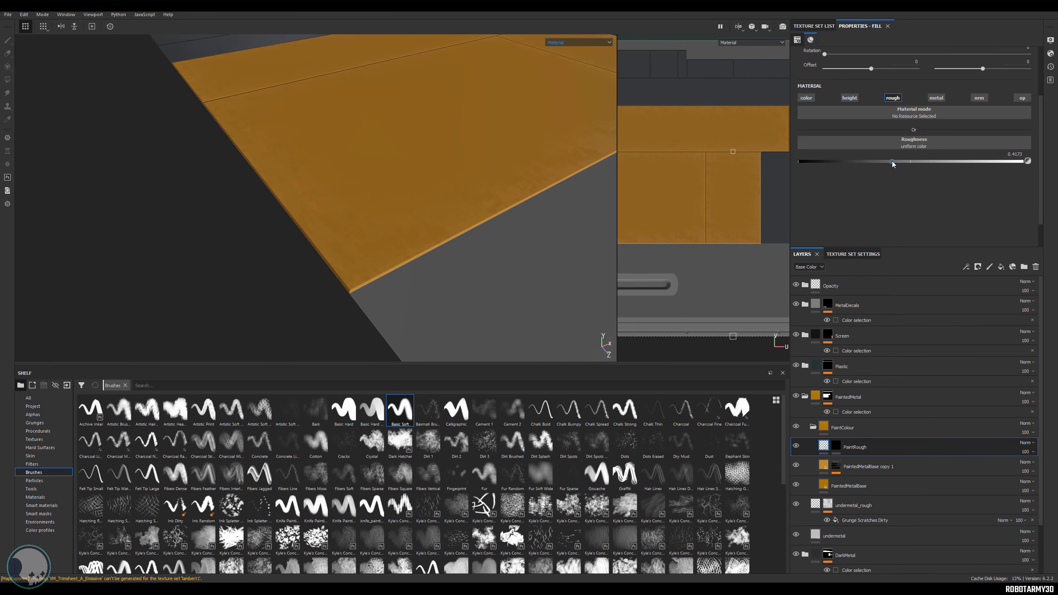
- Add a fill to the PaintRough mask and assign the Grunge Paint Scratched procedural as its grayscale
click(836, 446)
right_click(836, 445)
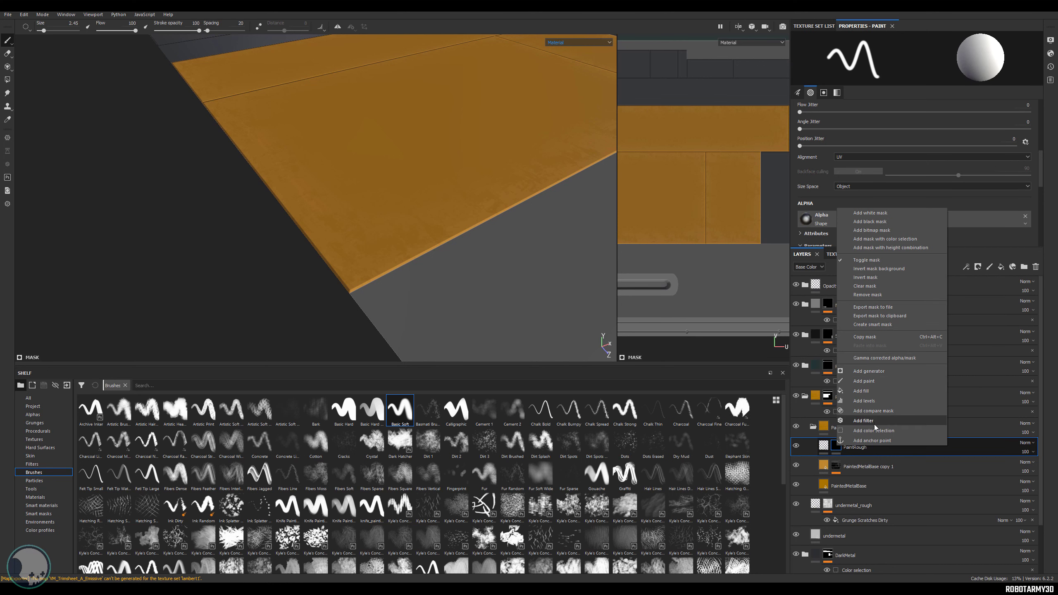
click(873, 392)
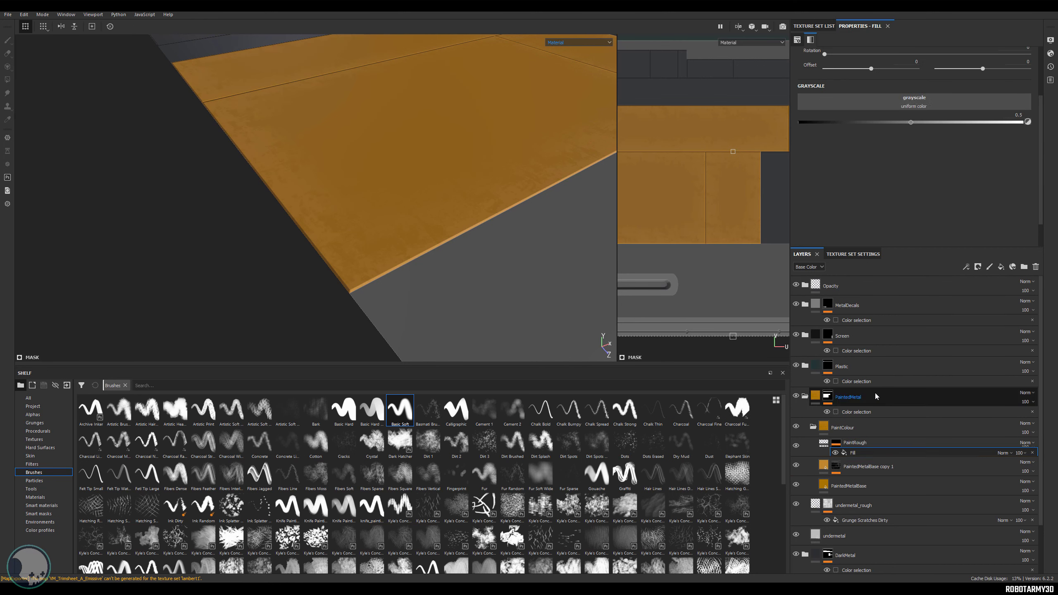
click(915, 99)
scroll(971, 182, down, 10)
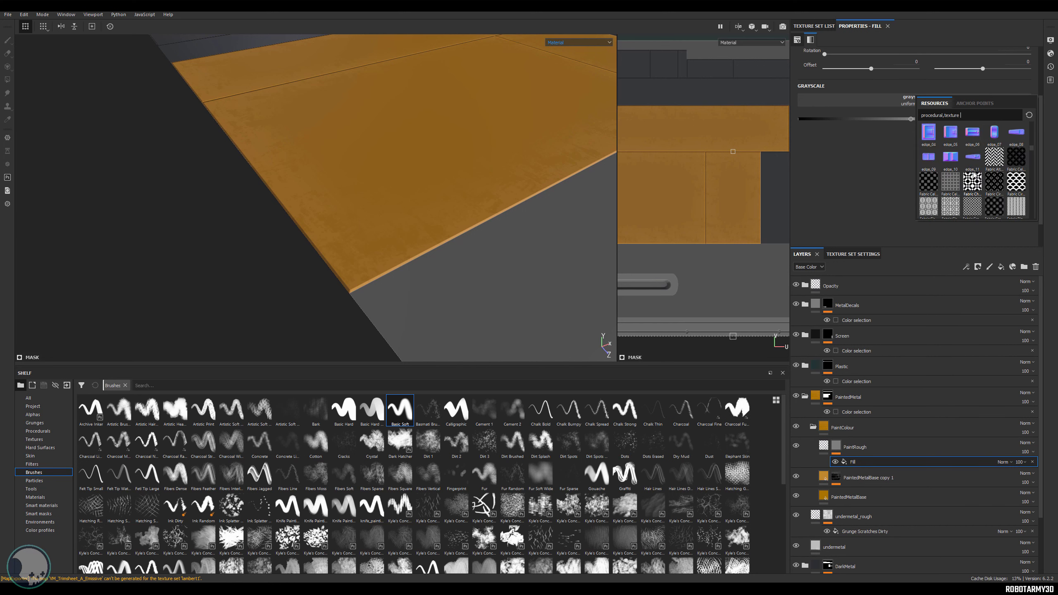
scroll(974, 176, up, 2)
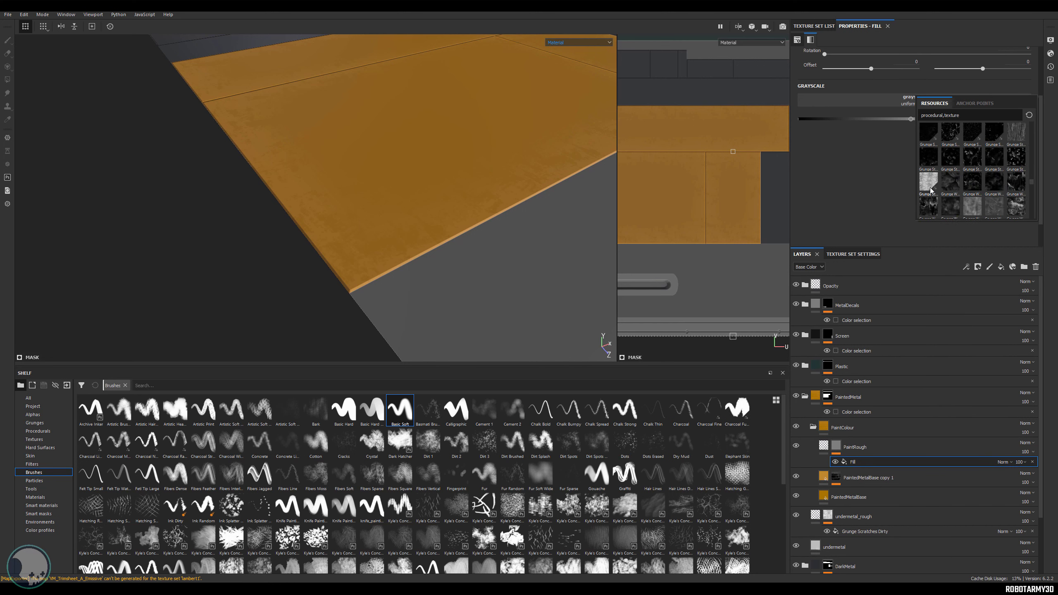
scroll(983, 159, down, 3)
scroll(983, 162, up, 5)
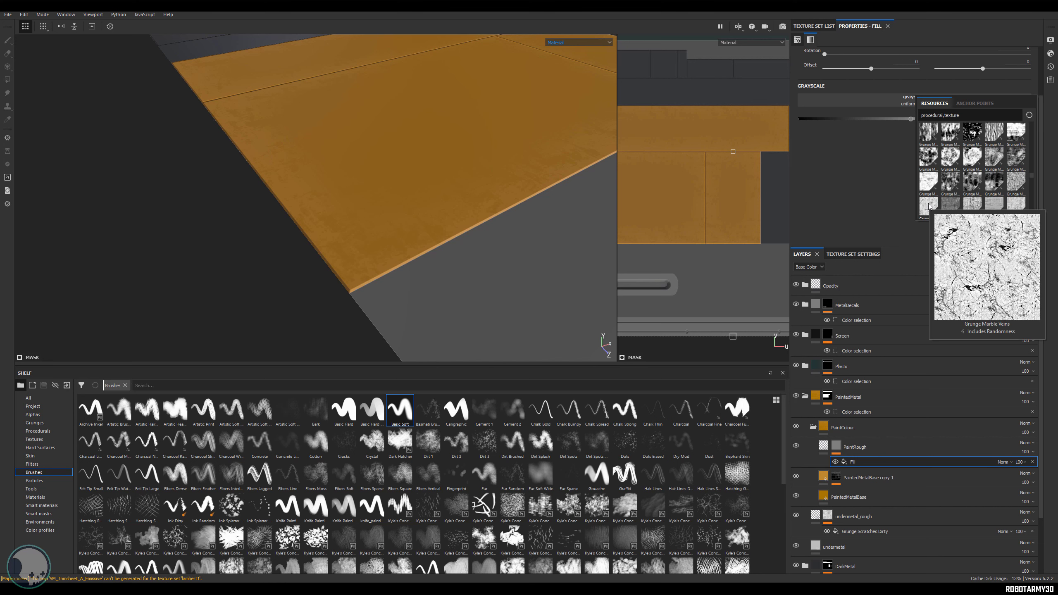
click(957, 205)
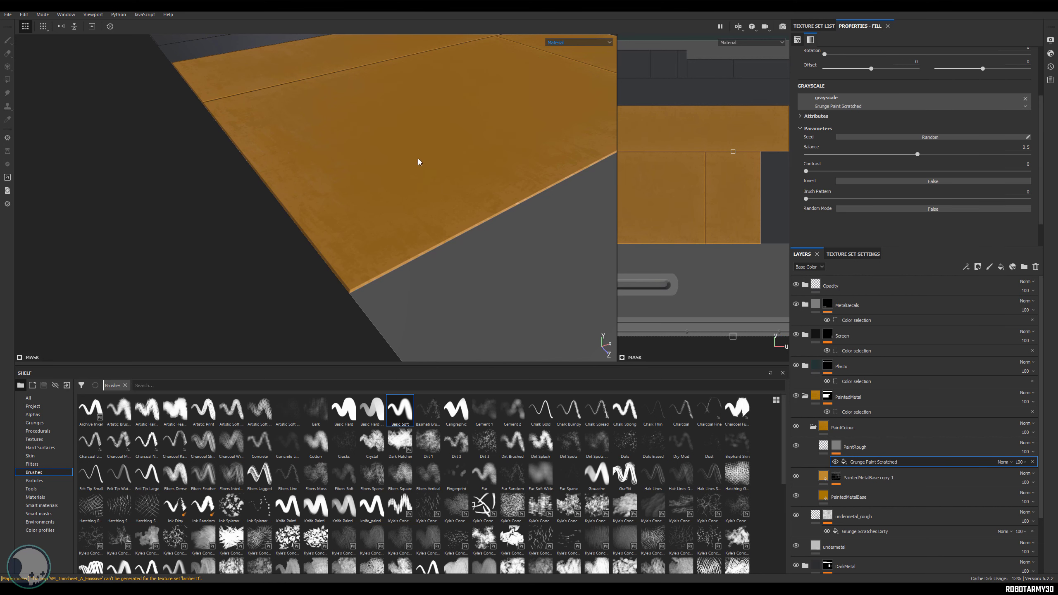
- Try a balance of 0.66 with UV scales of 10 and 5 on the PaintRough mask's Grunge Paint Scratched fill
alt+drag(433, 160, 485, 149)
drag(917, 154, 953, 155)
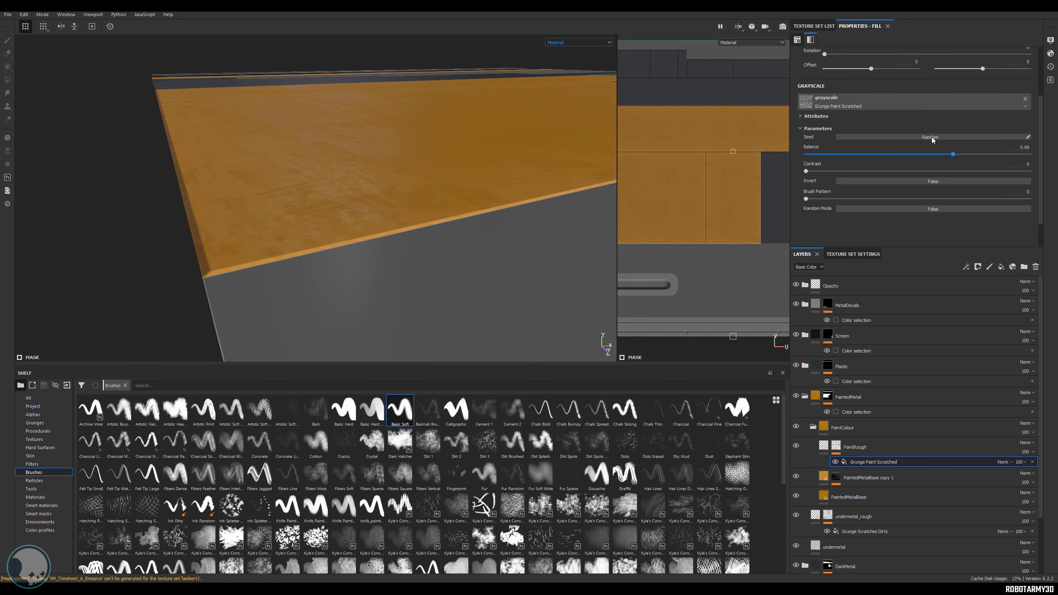
scroll(914, 125, up, 3)
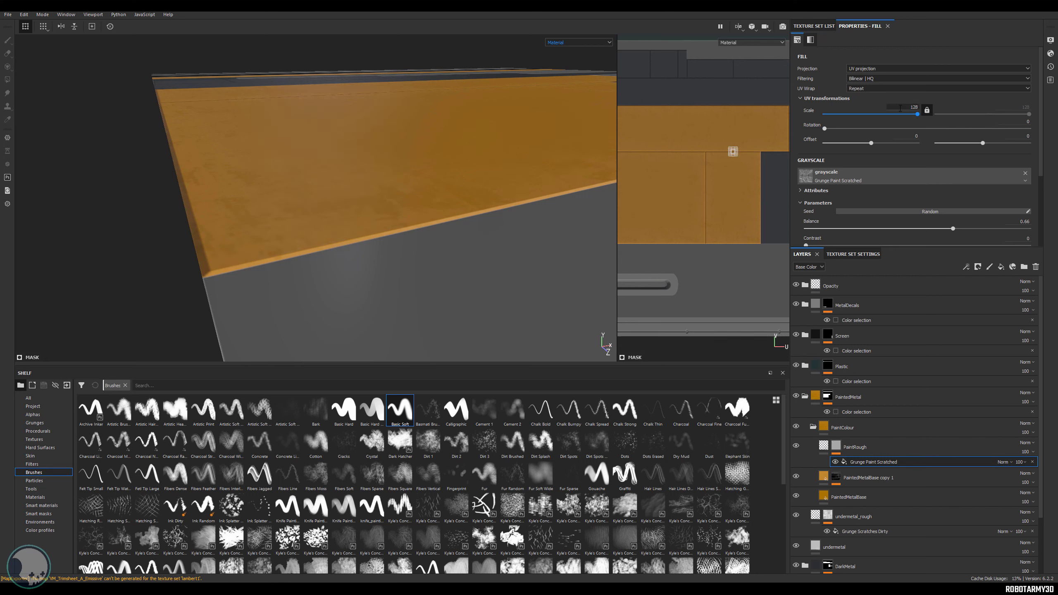
key(Return)
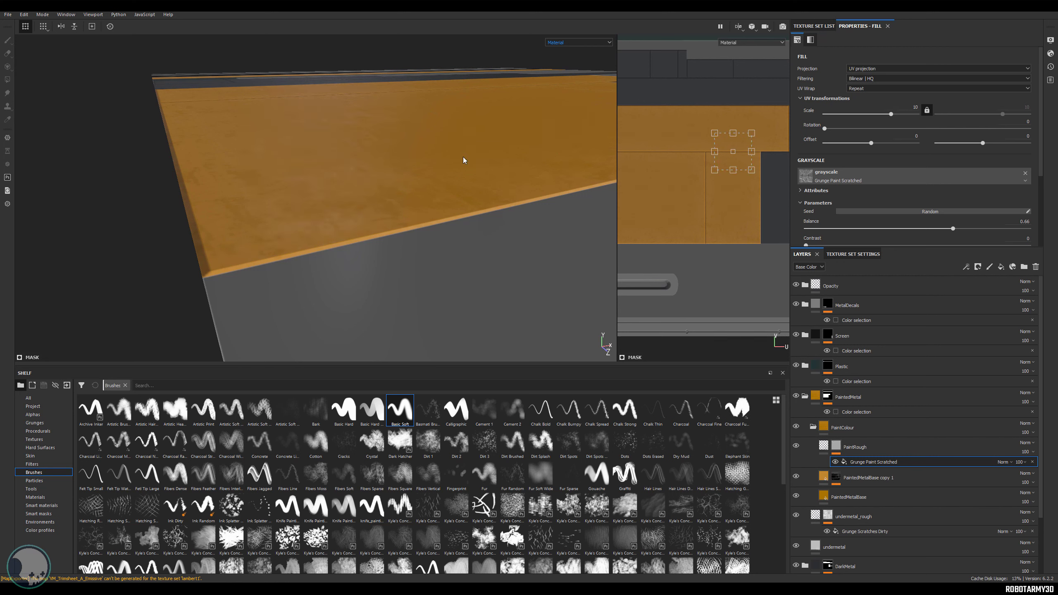
scroll(412, 155, up, 3)
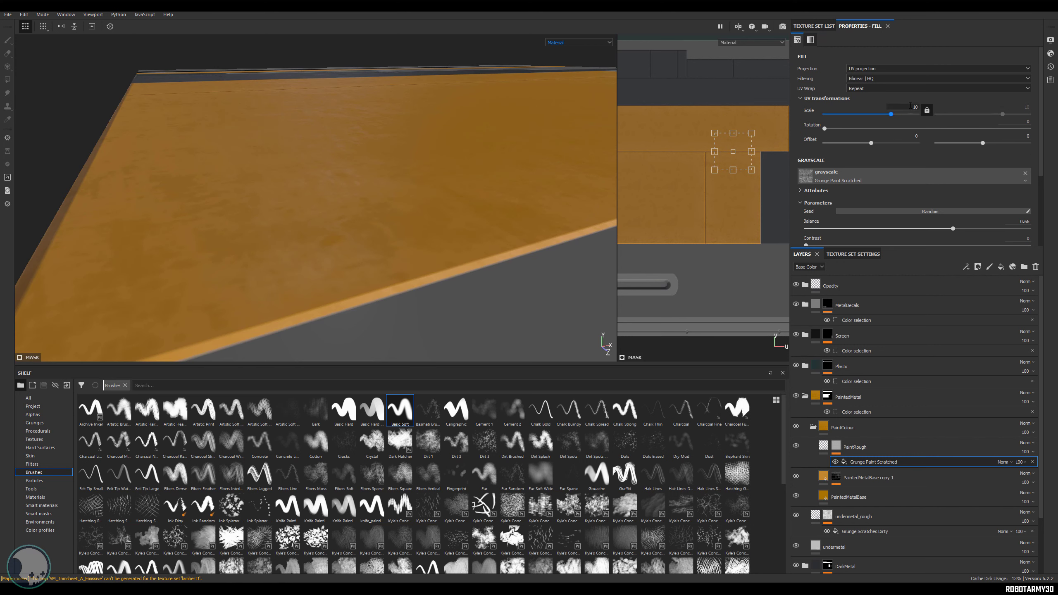
key(Return)
scroll(400, 156, down, 4)
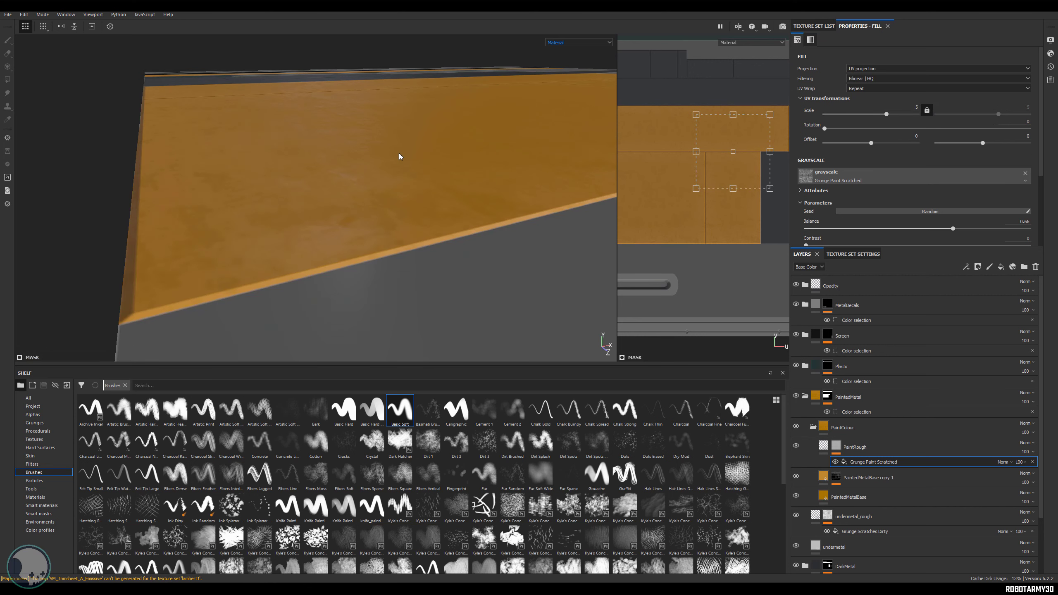
- Examine the scratched roughness variation on the orange panels from several angles and under rotated environment lighting
alt+drag(399, 159, 434, 156)
scroll(434, 155, up, 3)
alt+middle_drag(434, 156, 477, 184)
alt+drag(477, 184, 474, 155)
mouse_move(474, 154)
shift+right_down()
mouse_move(450, 154)
mouse_move(469, 155)
shift+right_up()
shift+right_drag(442, 152, 441, 153)
alt+drag(442, 152, 471, 156)
alt+middle_drag(471, 156, 519, 71)
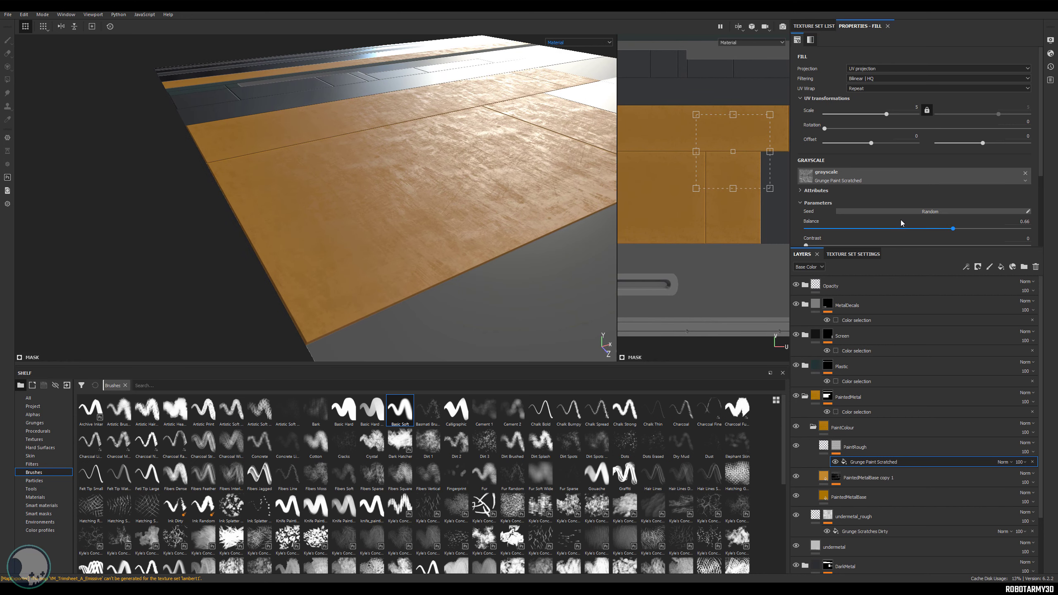
- Set the PaintRough mask's Grunge Paint Scratched fill to UV scale 2, balance 0.23 and contrast 0
mouse_move(952, 229)
mouse_down()
mouse_move(812, 238)
mouse_move(866, 237)
mouse_up()
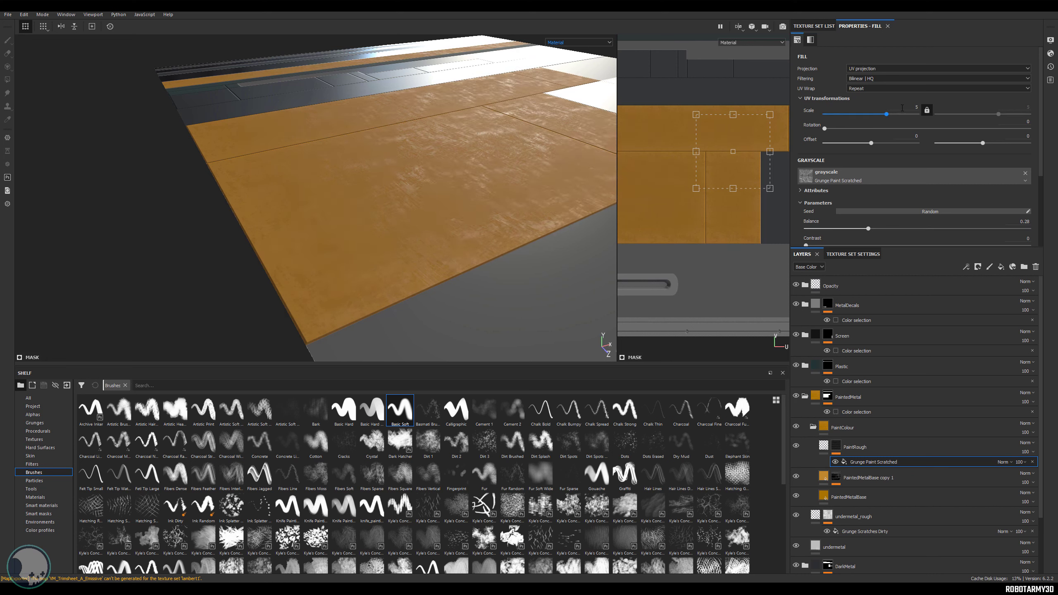
key(Return)
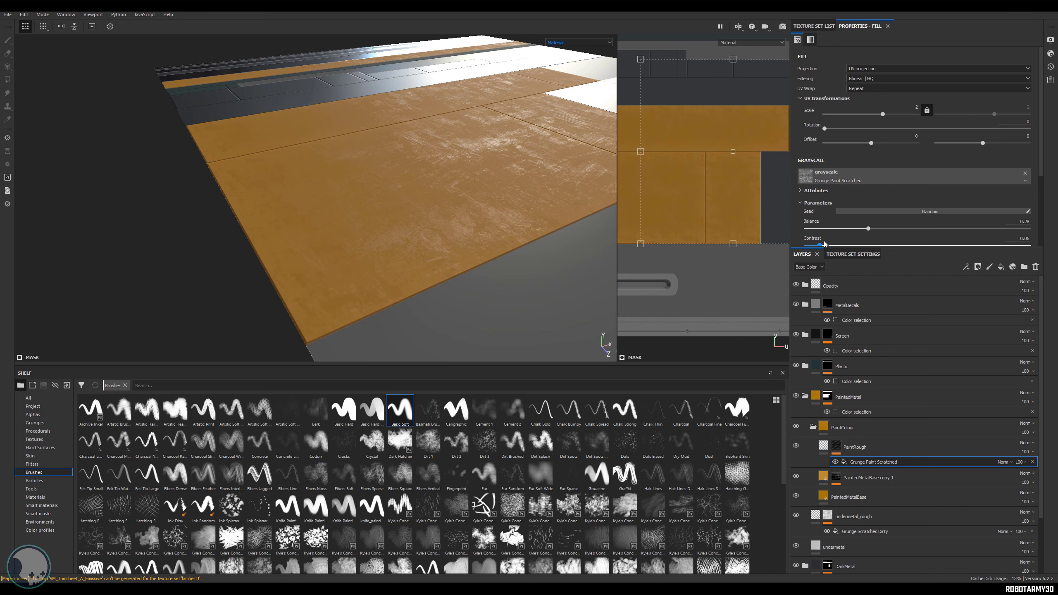
mouse_move(831, 248)
mouse_down()
mouse_move(810, 249)
mouse_move(857, 231)
mouse_up()
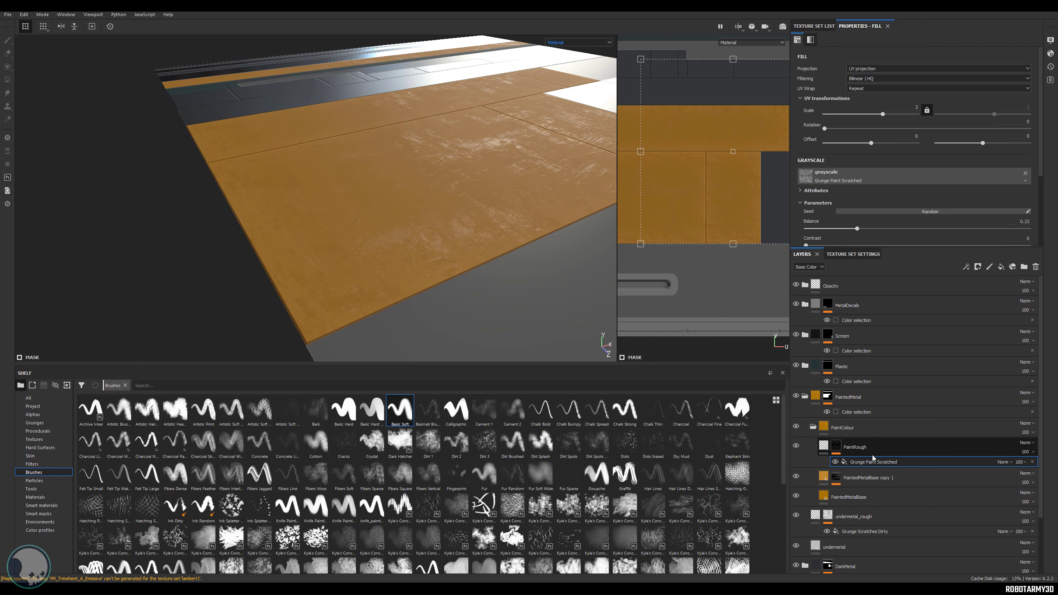
- Show the Roughness channel in the layer stack and reduce the PaintRough layer's opacity to 39, checking it under rotated lighting
scroll(869, 470, down, 1)
click(861, 423)
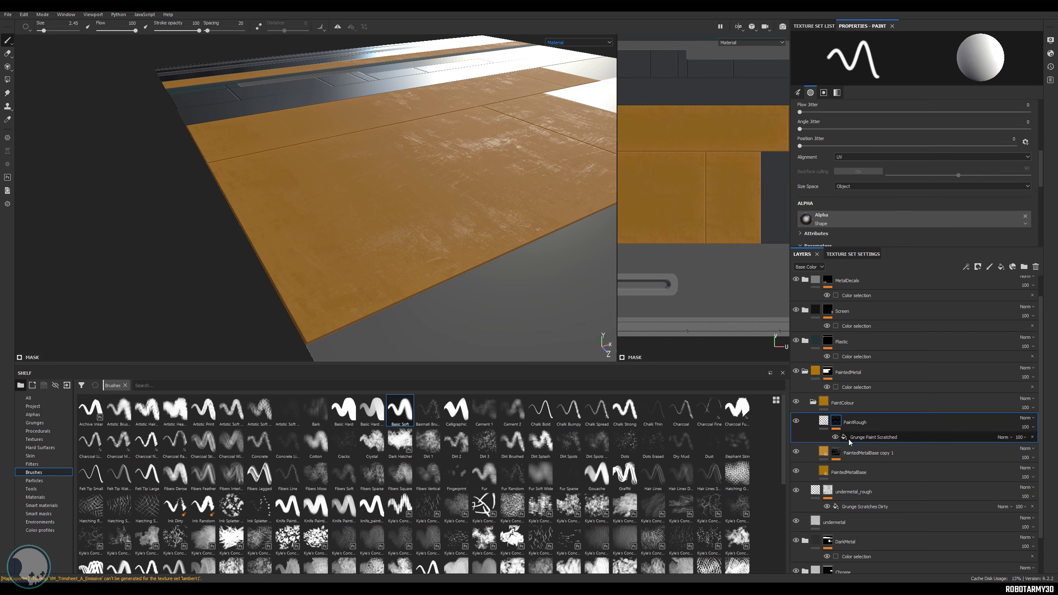
mouse_move(498, 256)
alt+mouse_down()
mouse_move(484, 292)
mouse_move(448, 242)
alt+mouse_up()
mouse_move(499, 190)
shift+right_down()
mouse_move(458, 192)
mouse_move(509, 195)
shift+right_up()
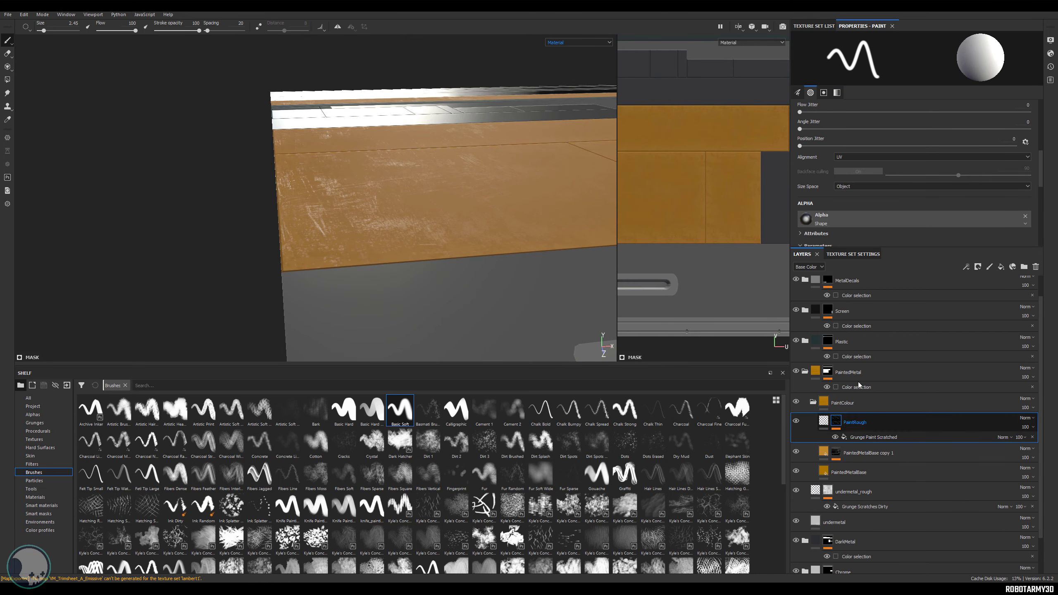
click(806, 268)
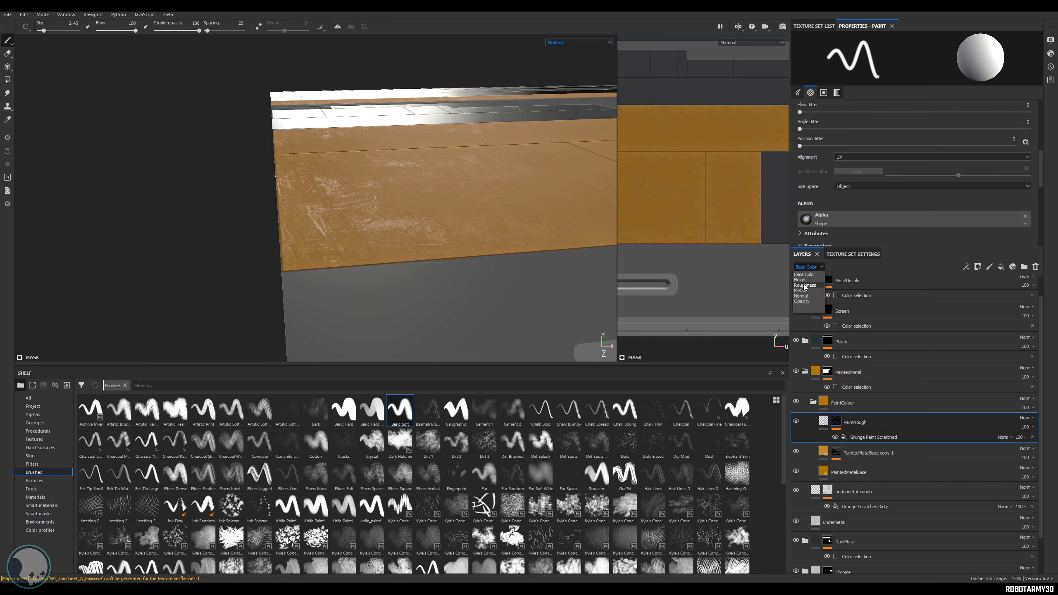
click(804, 285)
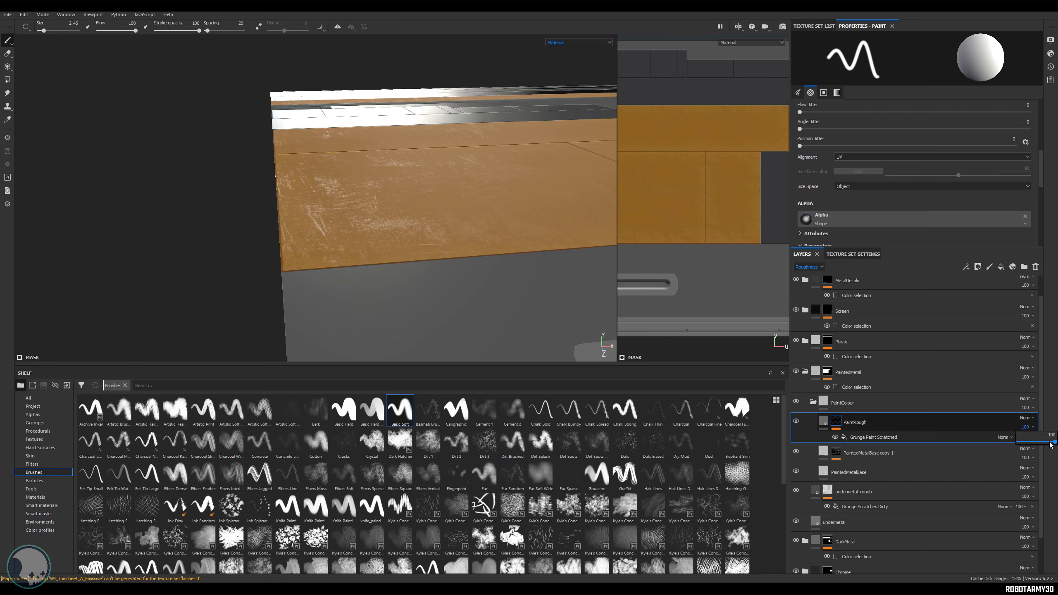
drag(1050, 445, 1029, 442)
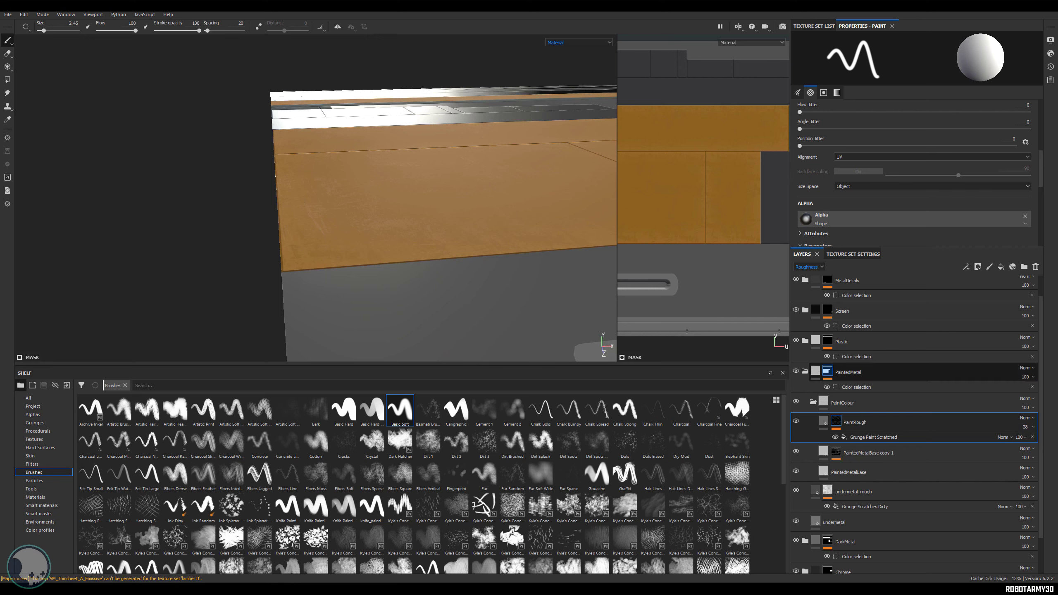
alt+drag(516, 287, 536, 255)
shift+right_drag(521, 196, 540, 191)
alt+drag(539, 191, 544, 202)
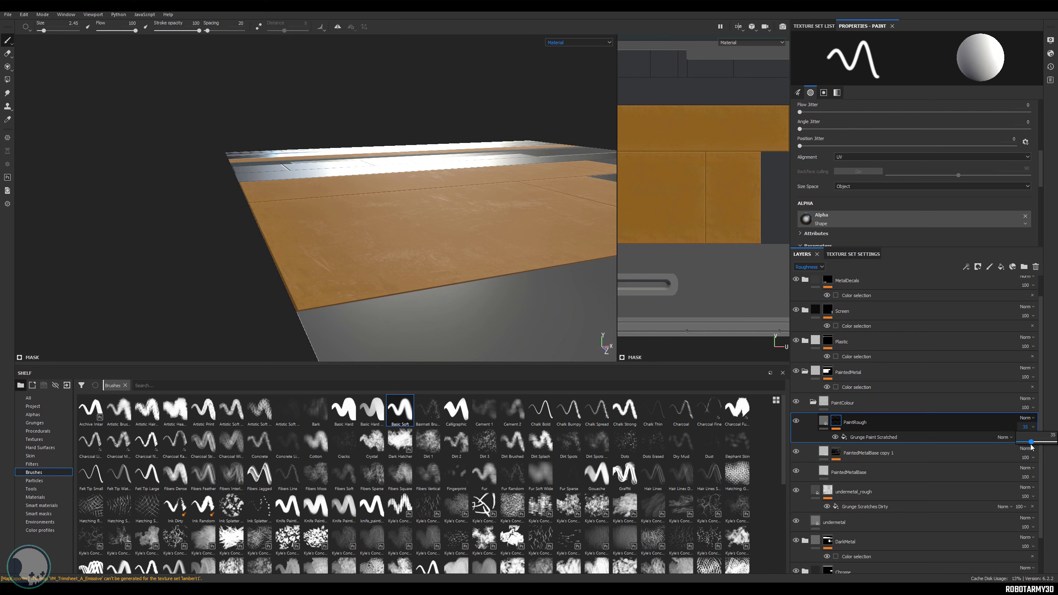
- Lower the PaintedMetalBase layer's roughness to 0.5974 and check the orange panels under rotated environment lighting
click(827, 473)
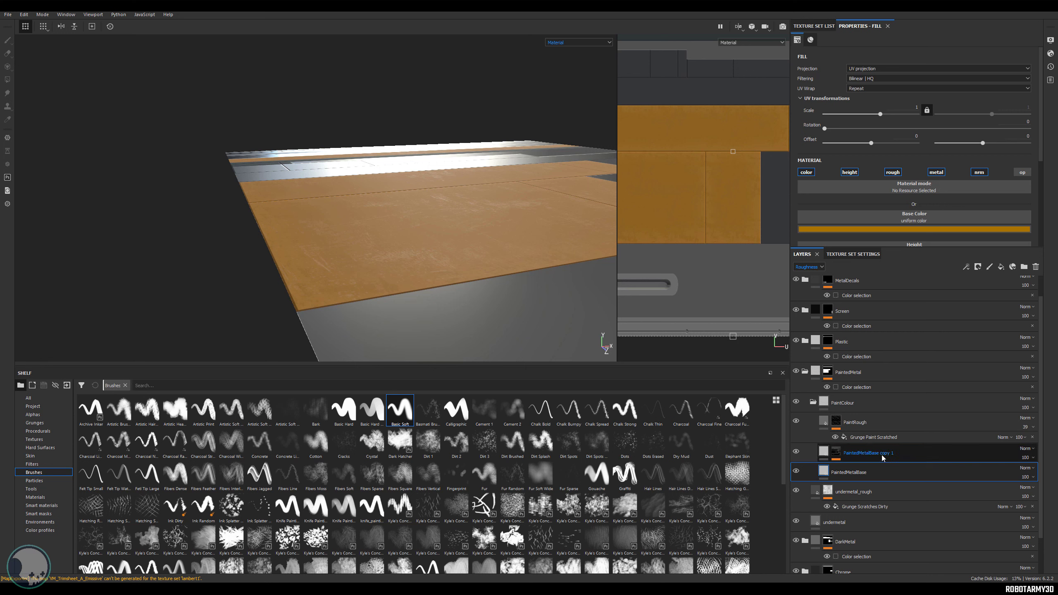
scroll(908, 195, down, 3)
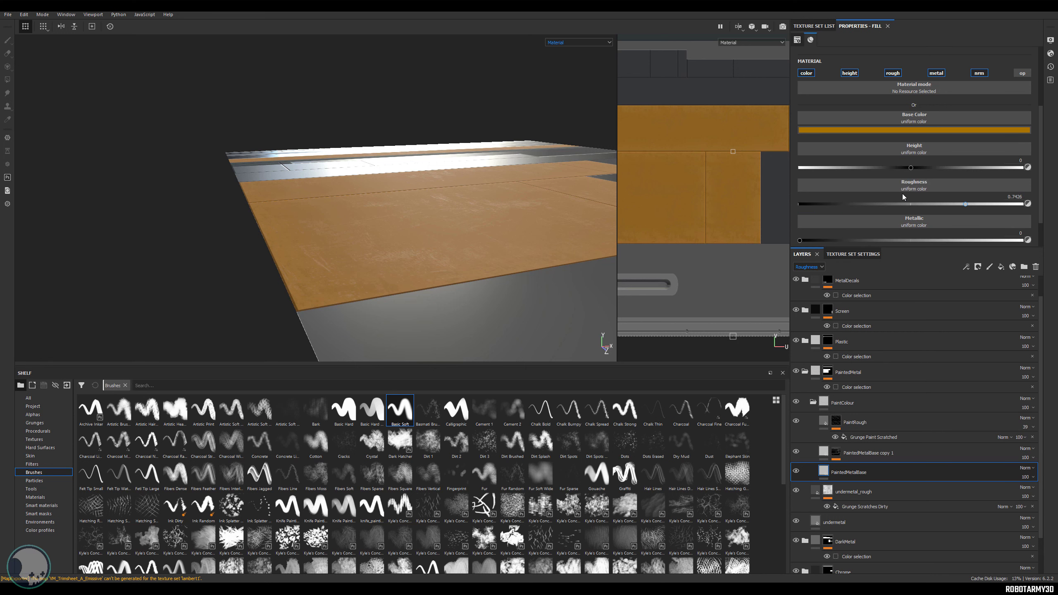
drag(961, 204, 933, 204)
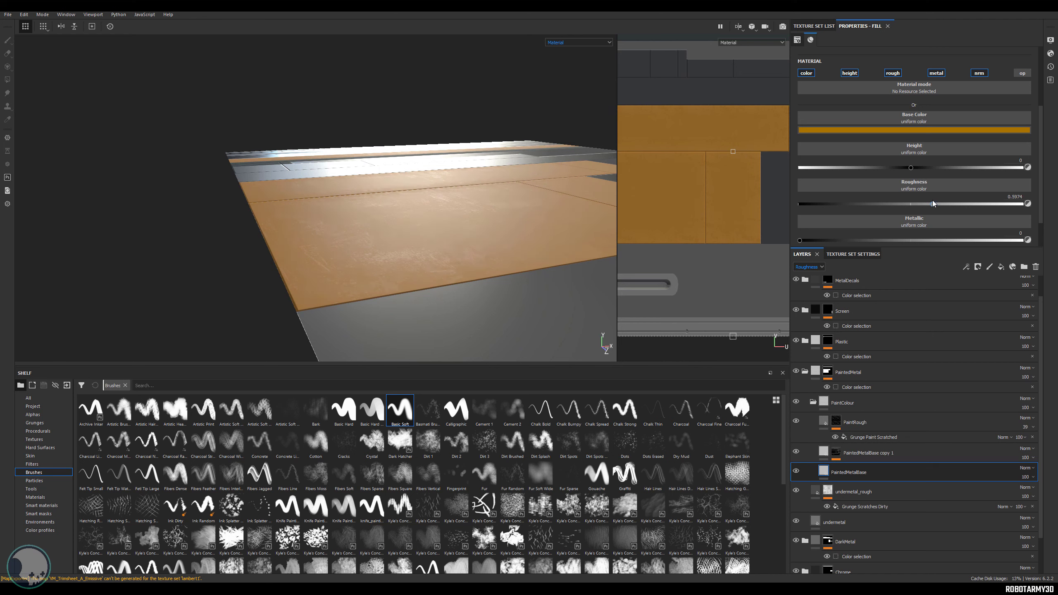
shift+right_drag(435, 169, 506, 190)
mouse_move(505, 190)
alt+mouse_down()
mouse_move(525, 180)
mouse_move(499, 184)
alt+mouse_up()
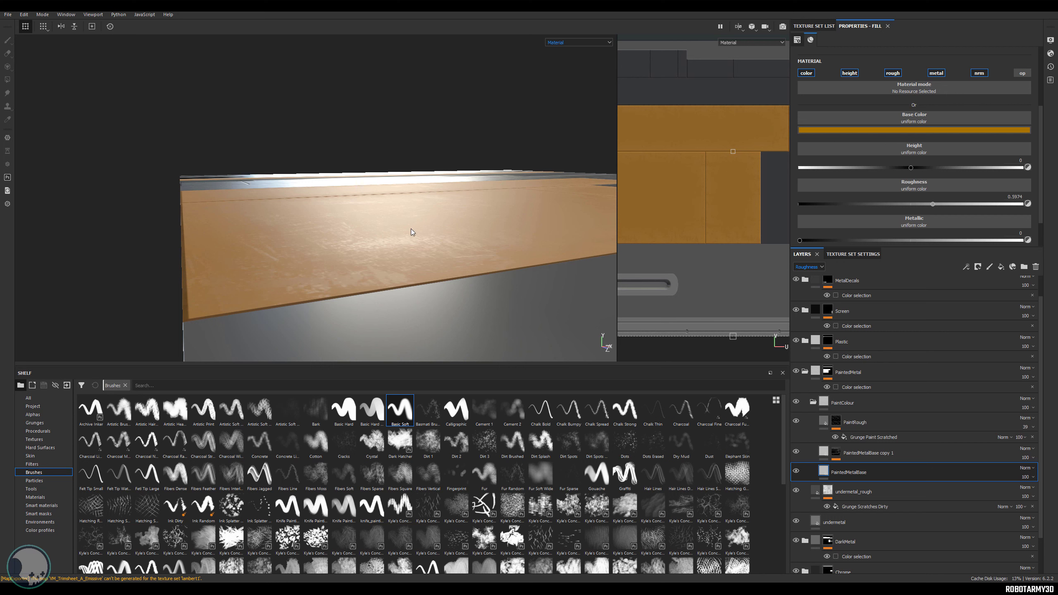
- Enable the height channel on the PaintRough fill layer and set its height to 0.0037
click(836, 422)
scroll(856, 190, down, 6)
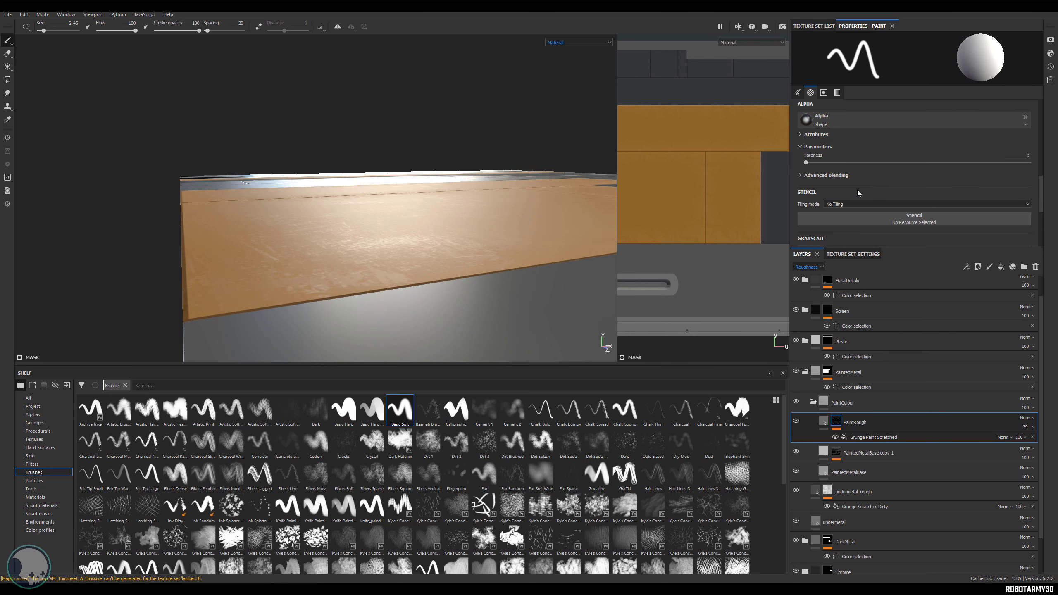
scroll(864, 205, down, 2)
click(826, 422)
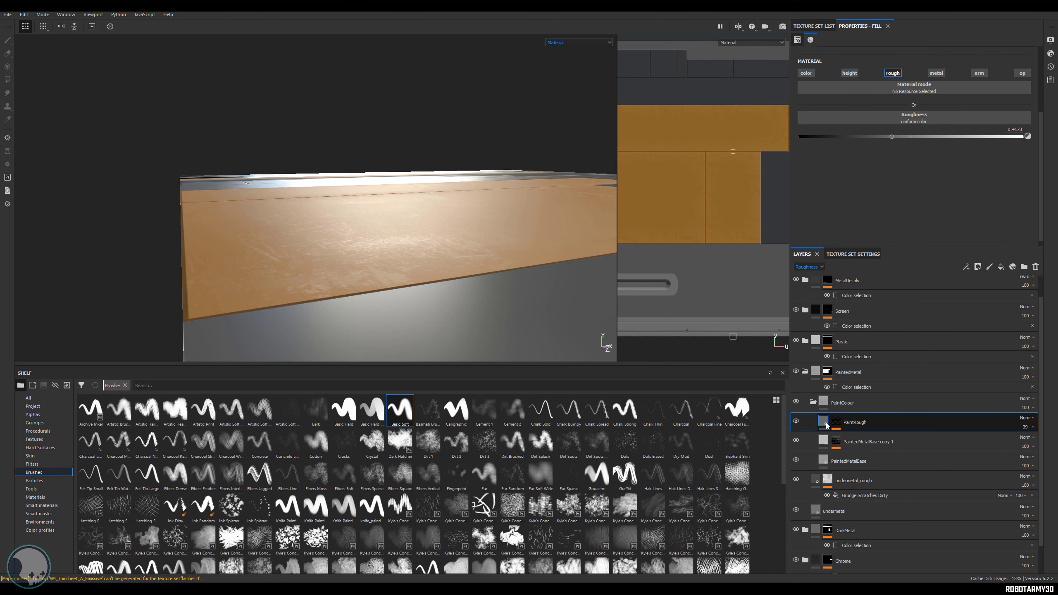
click(850, 73)
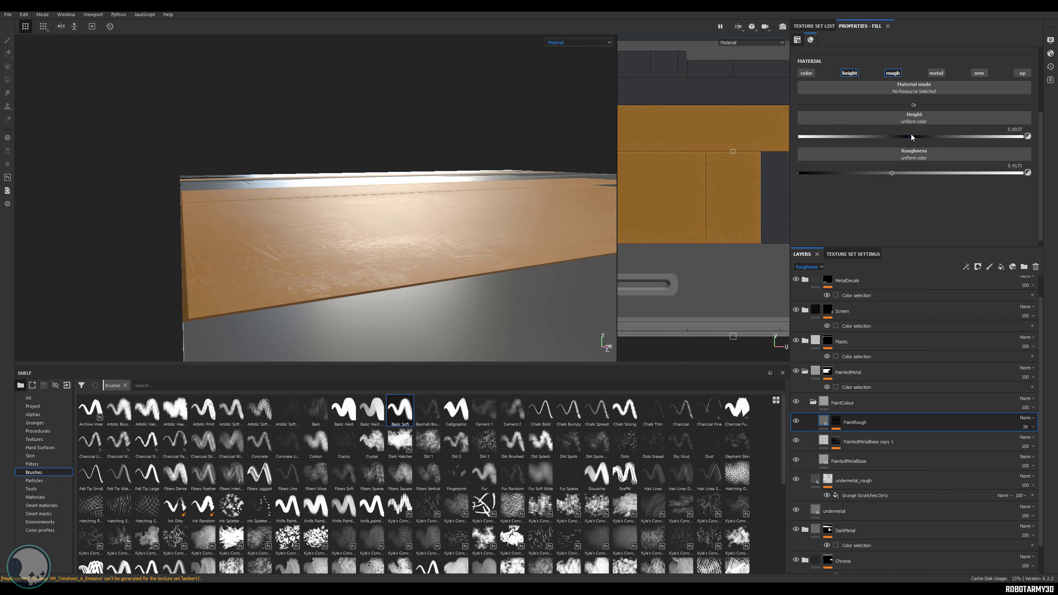
alt+drag(559, 203, 525, 198)
alt+right_drag(525, 198, 603, 225)
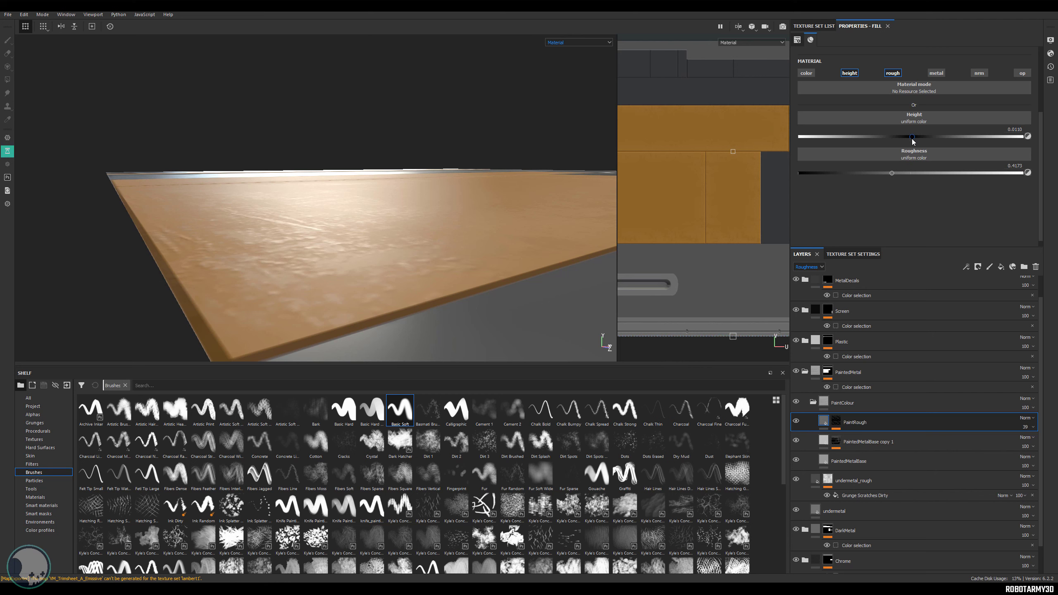
alt+right_drag(372, 183, 367, 130)
alt+drag(366, 129, 396, 92)
alt+right_drag(395, 91, 479, 106)
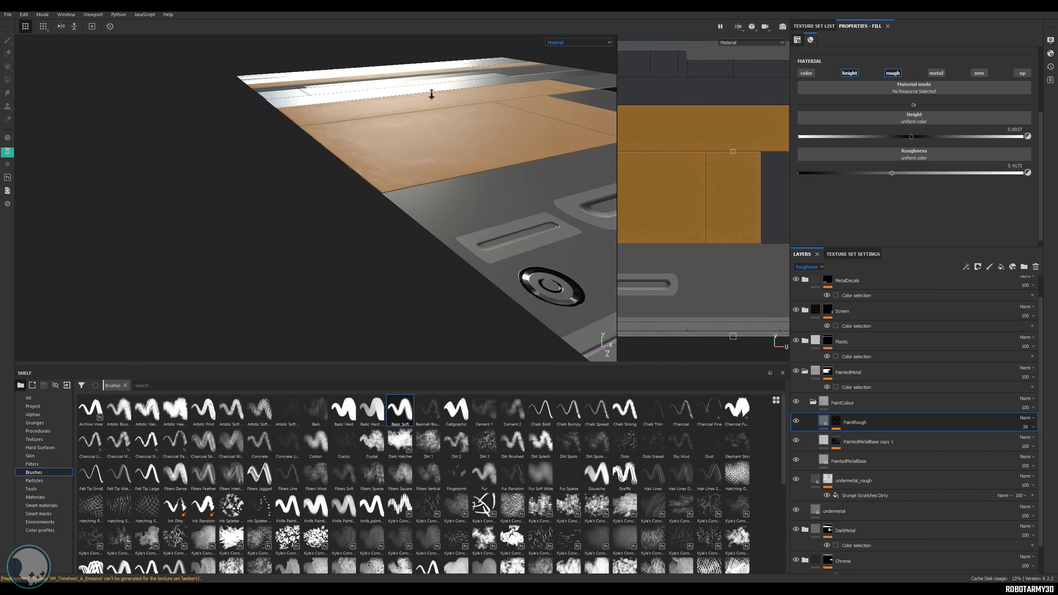
- Examine the scratch relief and roughness on the orange panels from several angles and under rotated environment lighting
alt+drag(479, 106, 524, 167)
shift+right_drag(550, 144, 470, 151)
alt+drag(483, 144, 461, 141)
alt+right_drag(461, 142, 563, 182)
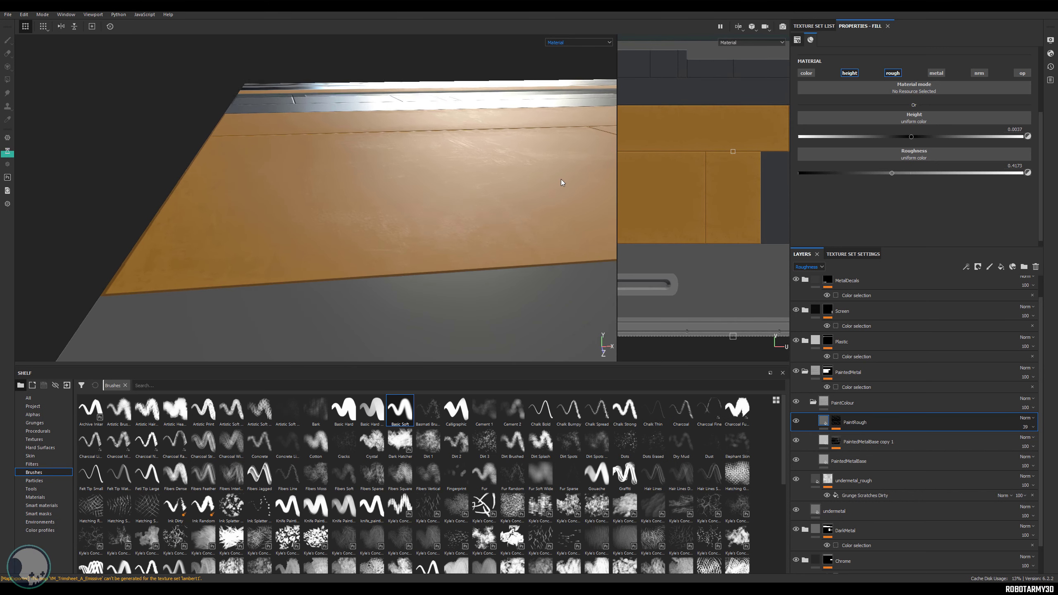
alt+middle_drag(467, 184, 482, 137)
alt+right_drag(482, 137, 525, 150)
alt+drag(521, 126, 542, 133)
alt+right_drag(542, 133, 540, 184)
alt+drag(540, 185, 554, 225)
alt+middle_drag(491, 200, 475, 236)
alt+drag(522, 173, 540, 90)
alt+middle_drag(528, 176, 412, 198)
alt+right_drag(412, 198, 391, 164)
alt+drag(393, 166, 444, 198)
alt+middle_drag(444, 198, 448, 138)
alt+drag(479, 171, 465, 135)
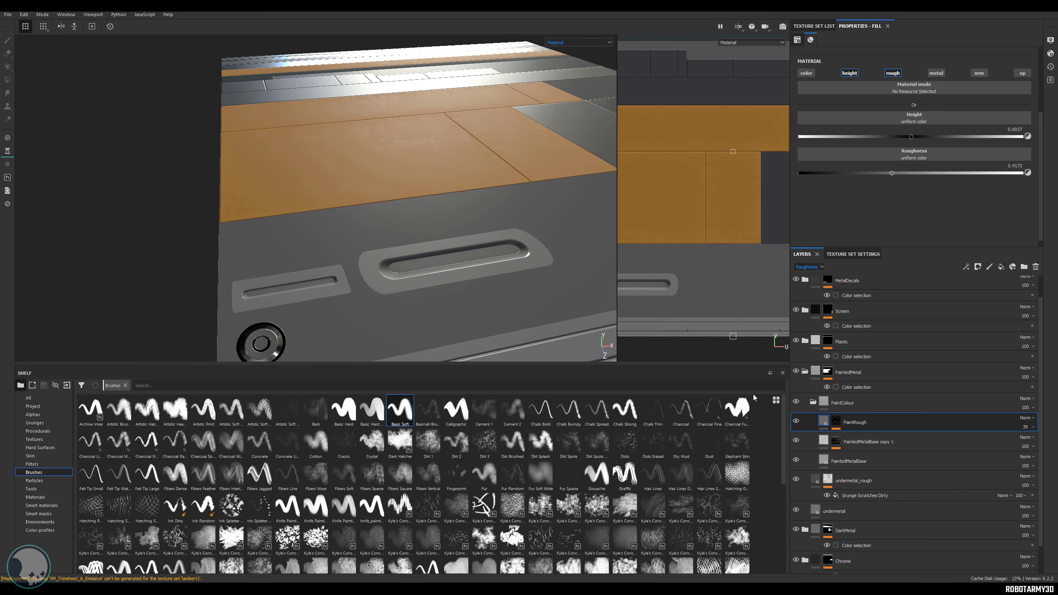
- Add a black mask to the PaintColour folder inside PaintedMetal
click(813, 403)
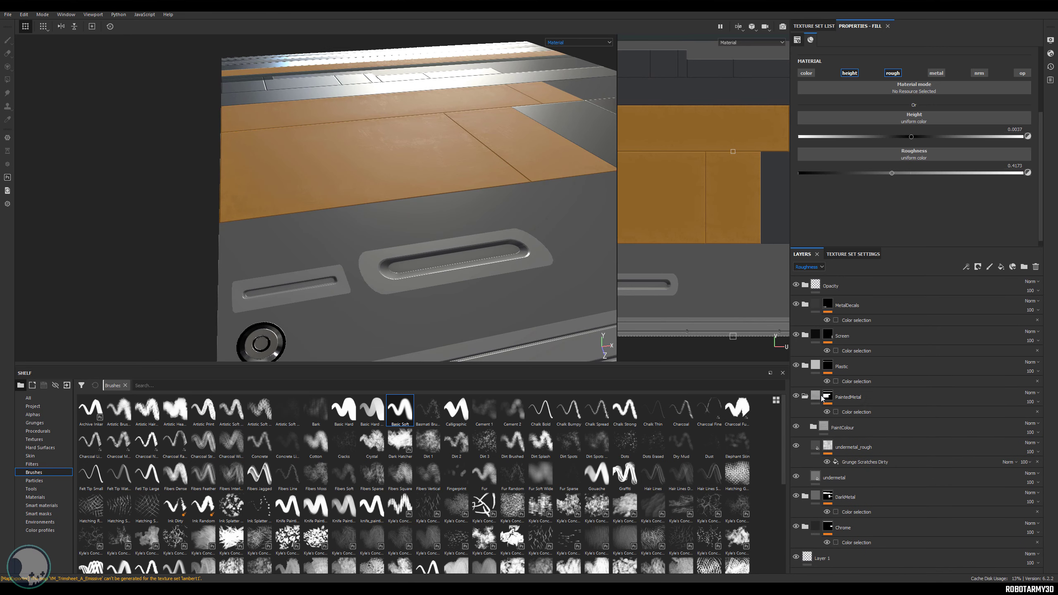
click(814, 397)
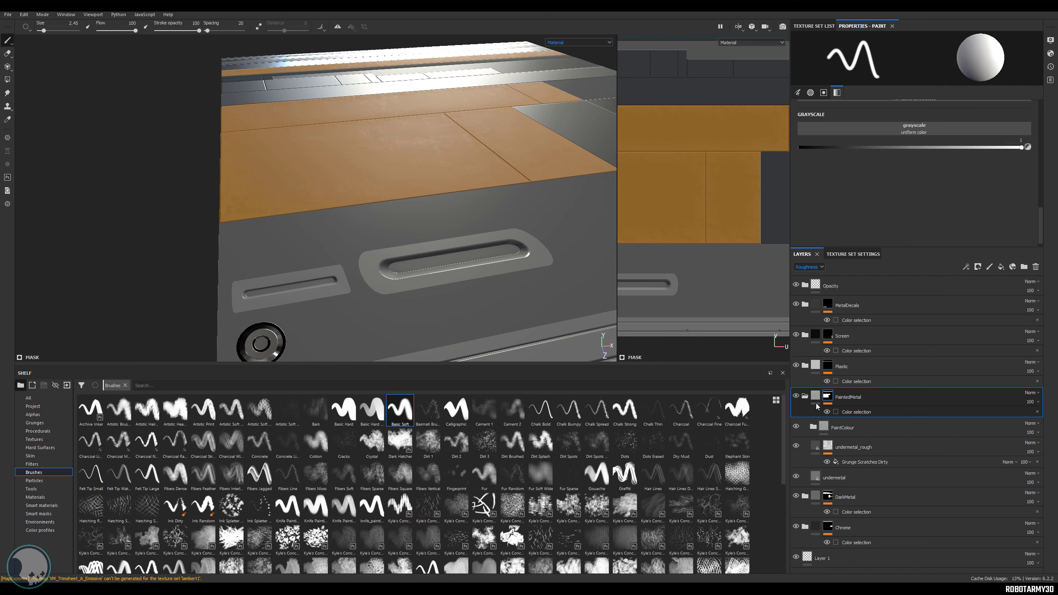
click(805, 397)
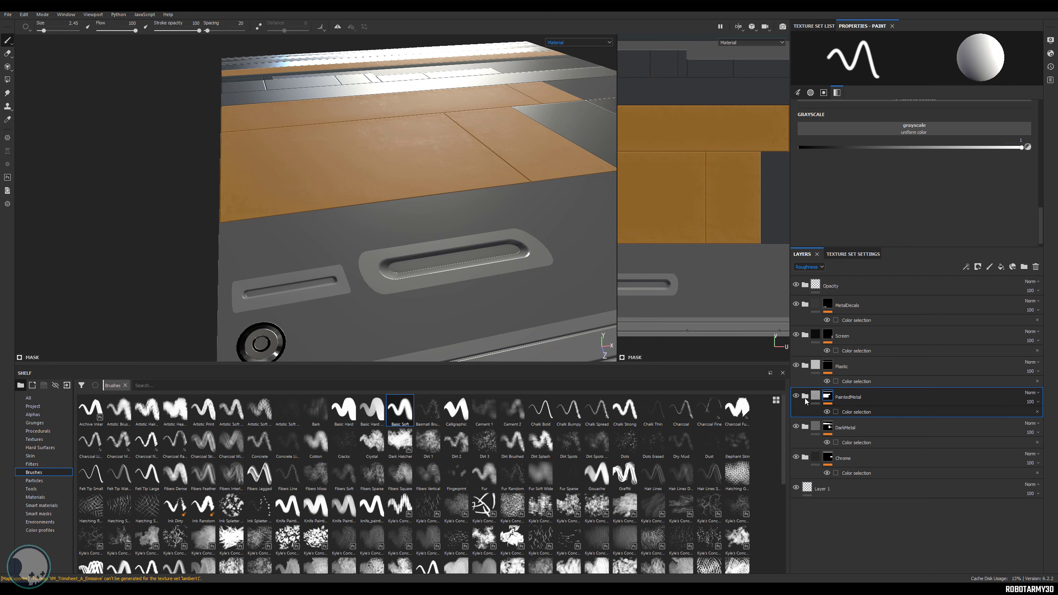
click(804, 397)
click(826, 431)
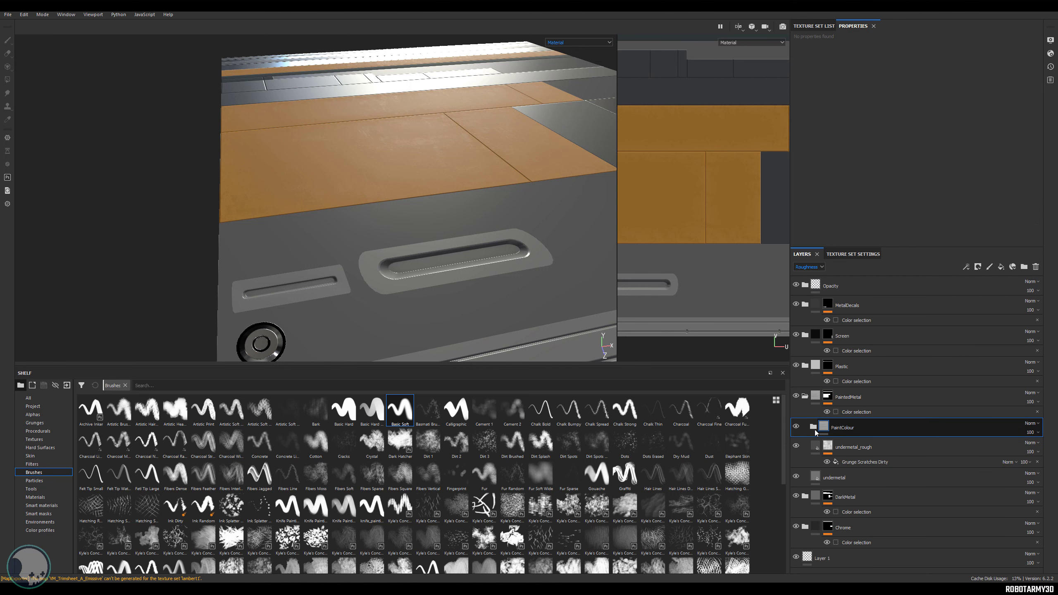
right_click(843, 431)
click(875, 107)
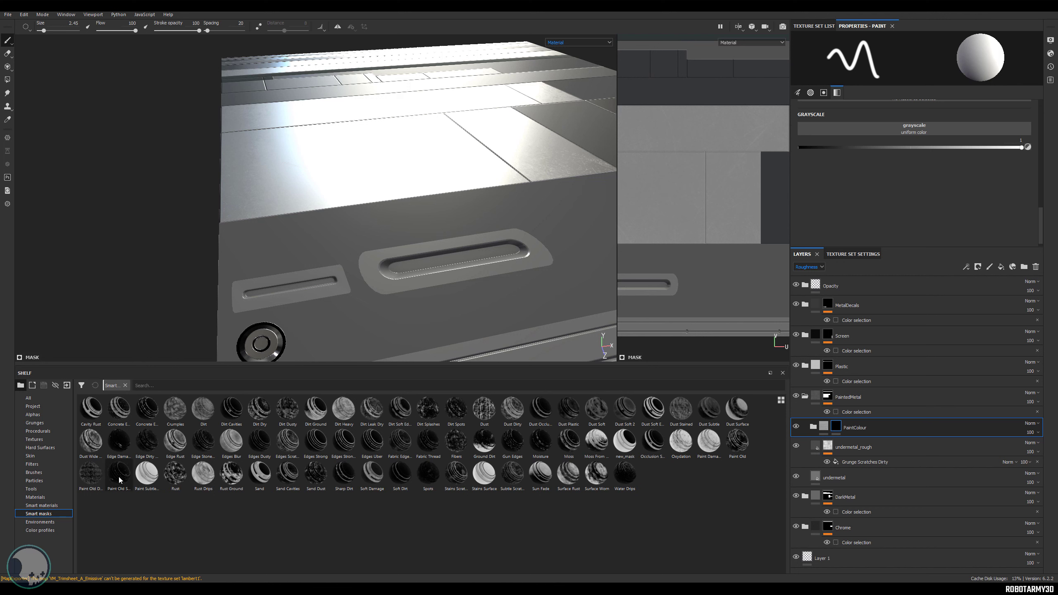
- Apply the Gun Edges smart mask to the PaintColour folder's mask
mouse_move(121, 481)
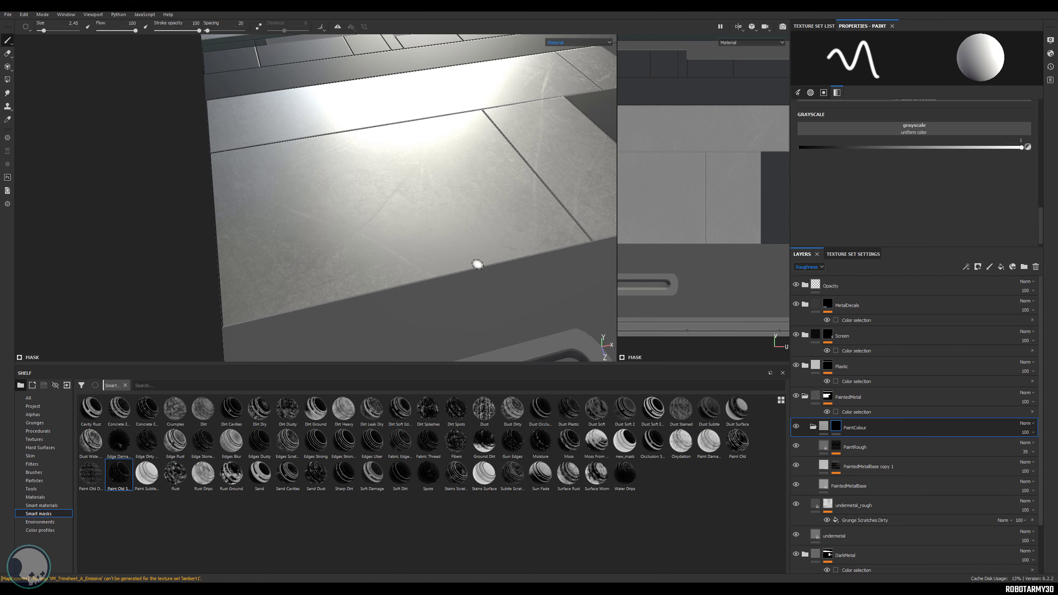
alt+middle_drag(477, 264, 424, 241)
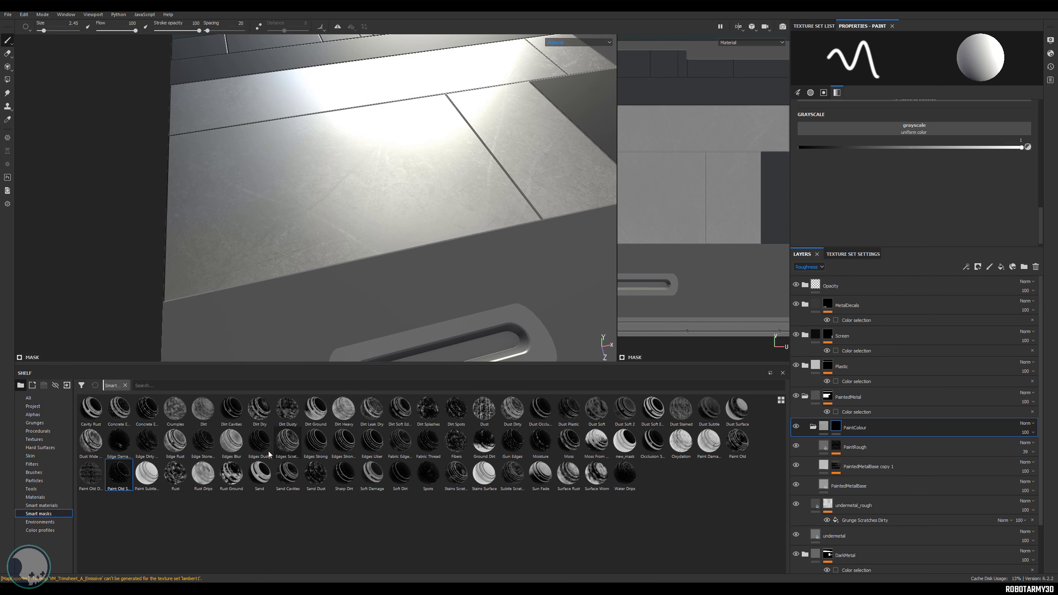
mouse_move(269, 454)
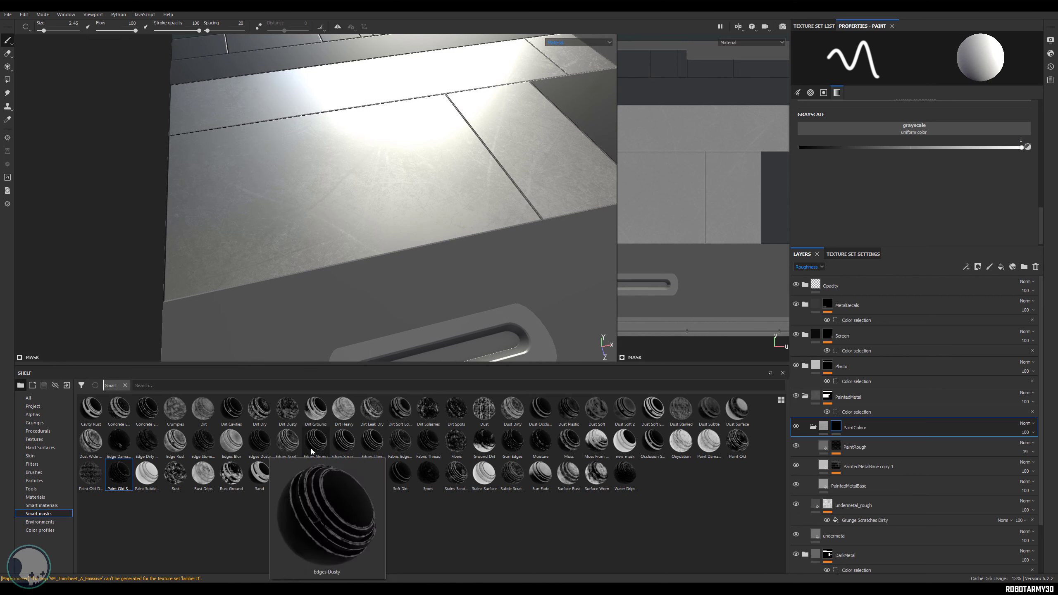
mouse_move(367, 444)
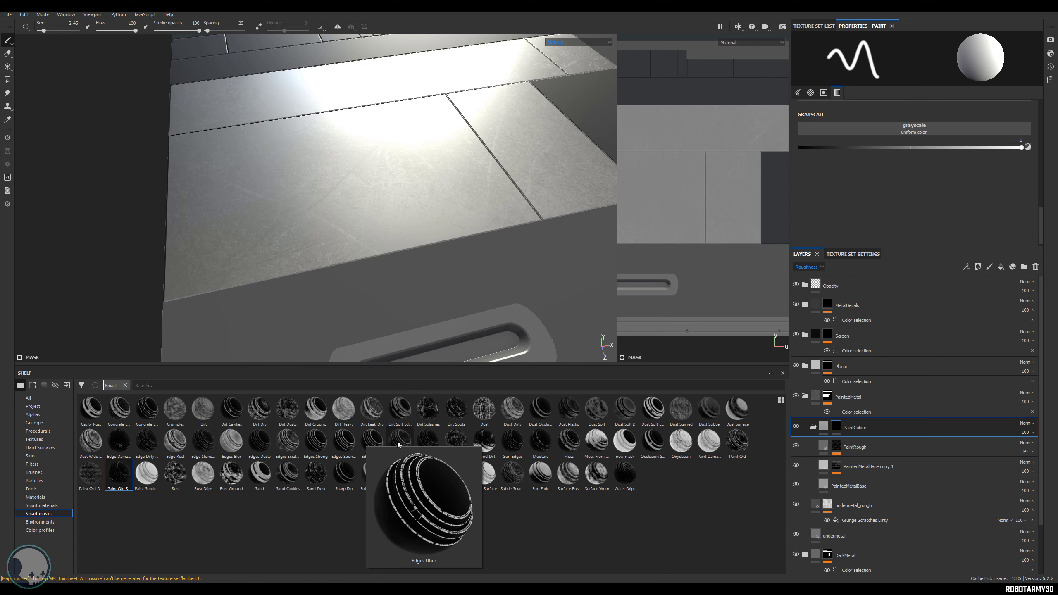
mouse_move(516, 445)
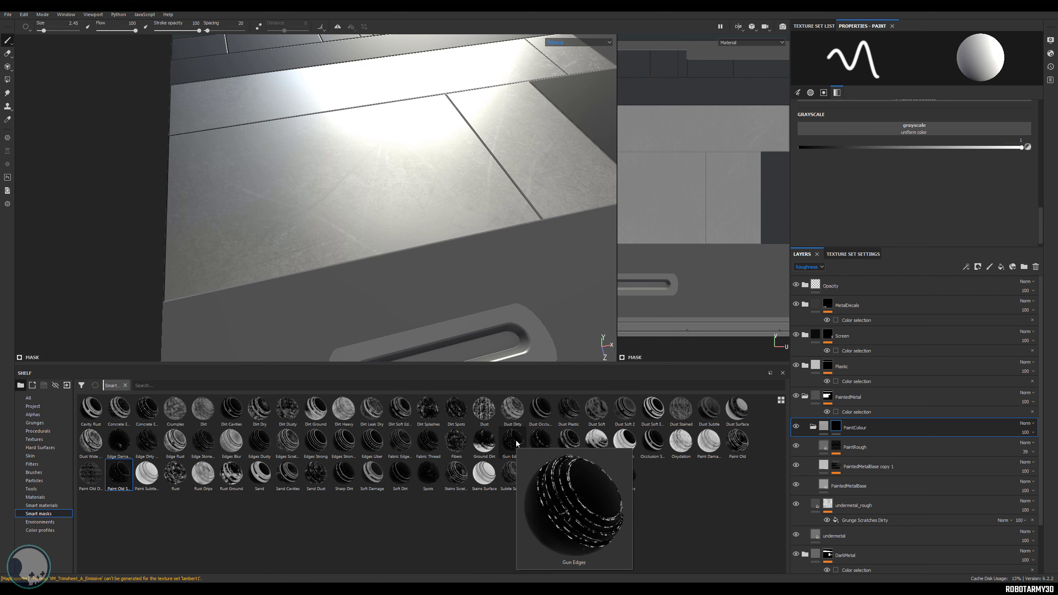
click(516, 443)
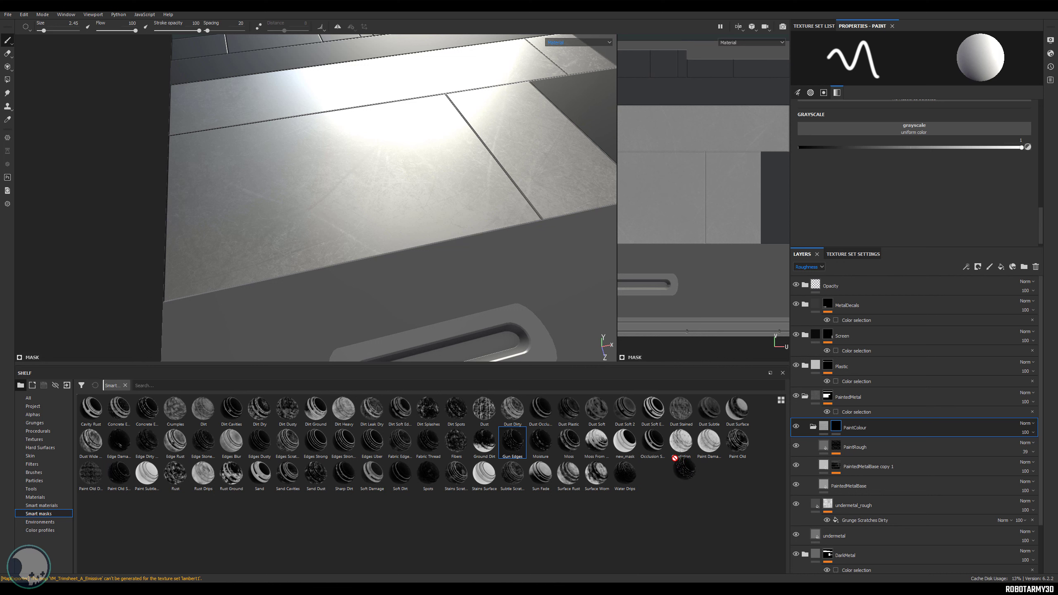
drag(675, 458, 838, 428)
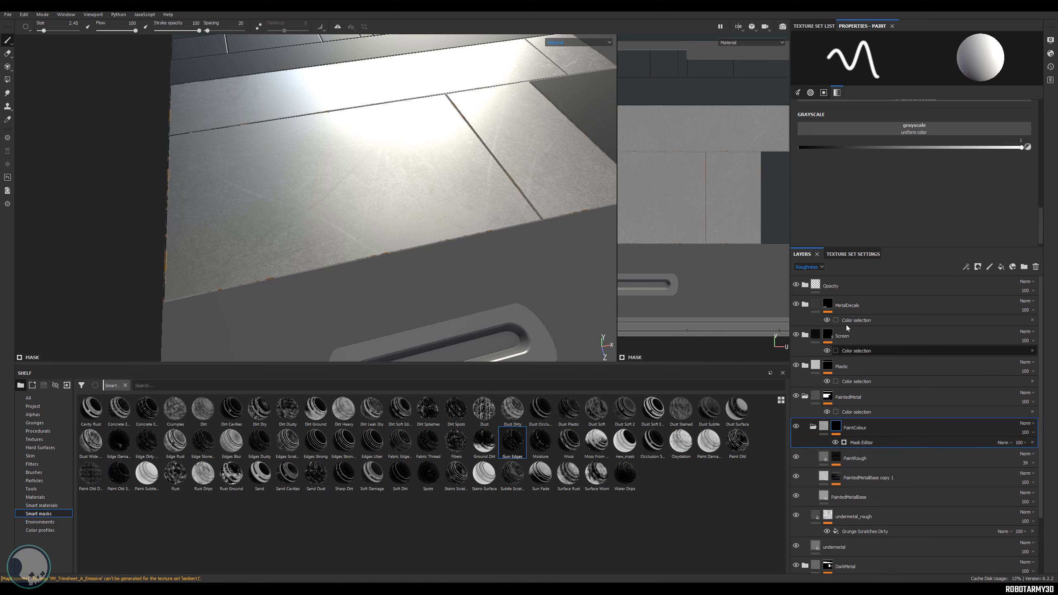
- Show the Base Color channel in the layer stack and inspect the mask's effect along the panel edges
click(809, 267)
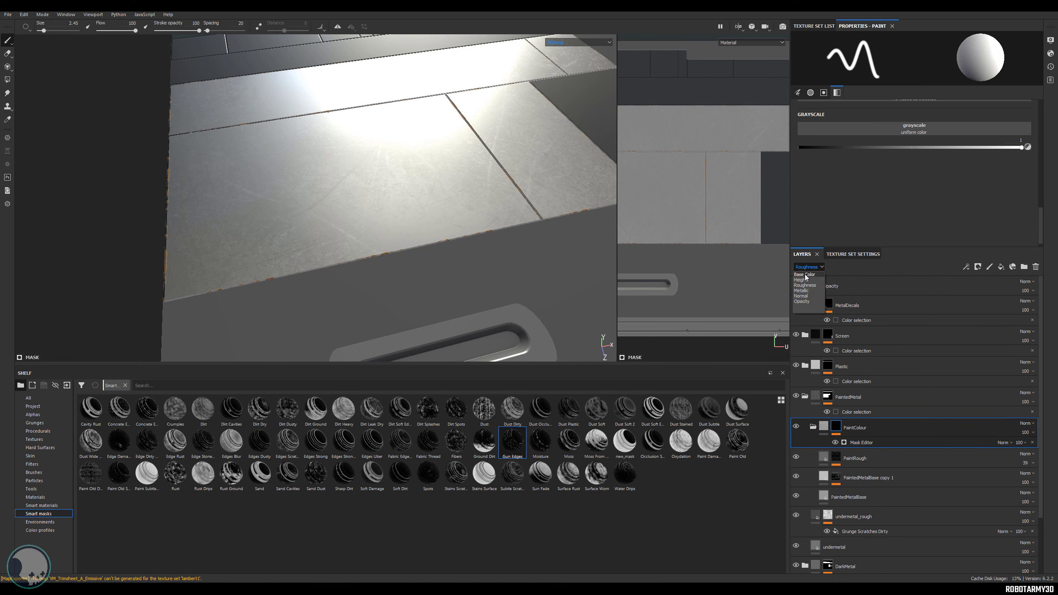
click(804, 274)
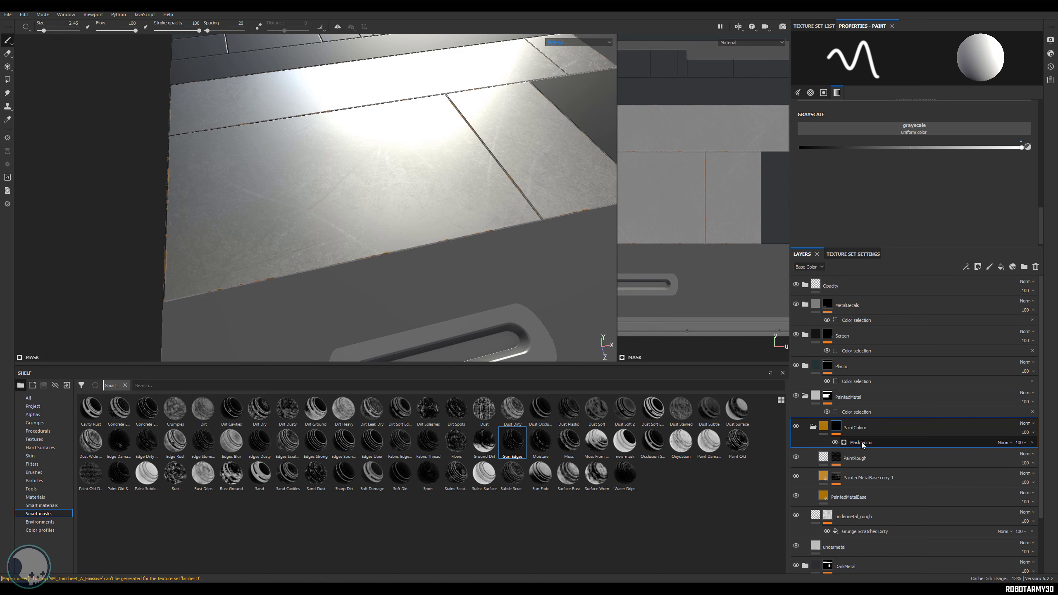
alt+drag(400, 225, 420, 260)
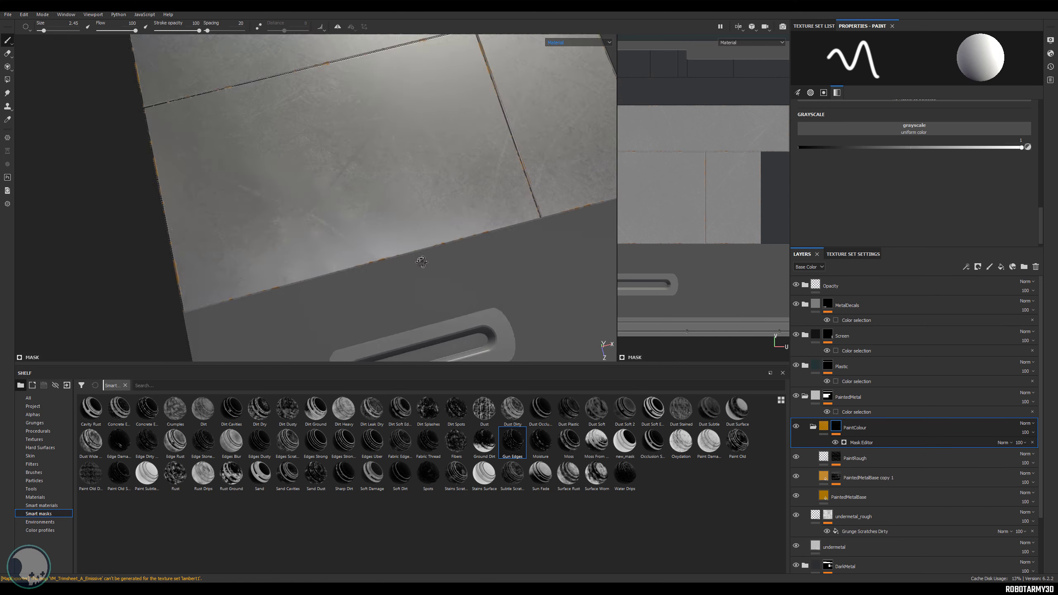
alt+right_drag(421, 260, 580, 253)
alt+middle_drag(580, 252, 505, 347)
alt+drag(540, 221, 516, 237)
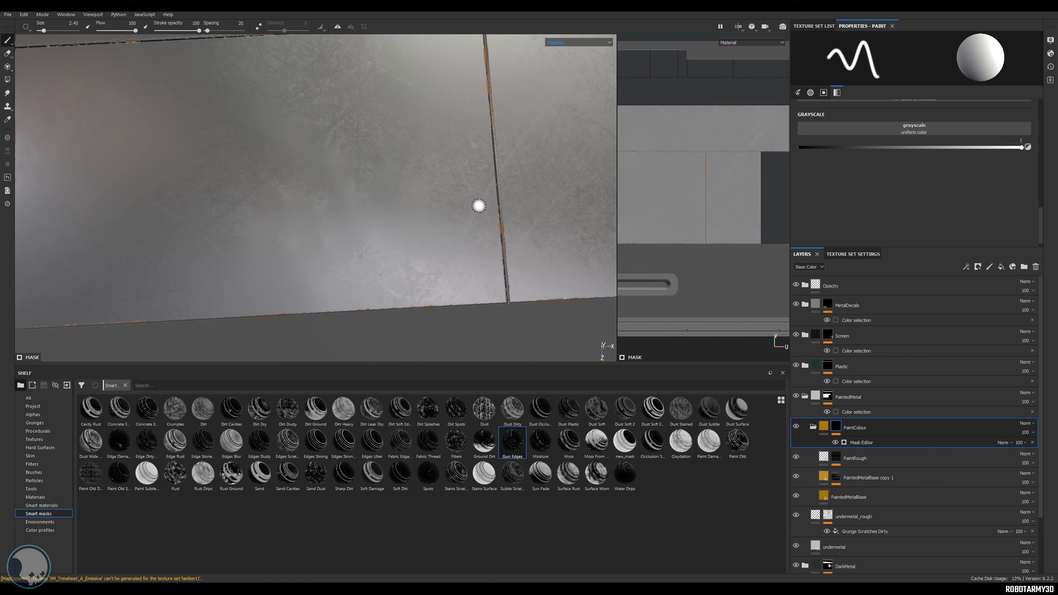
alt+middle_drag(478, 206, 500, 234)
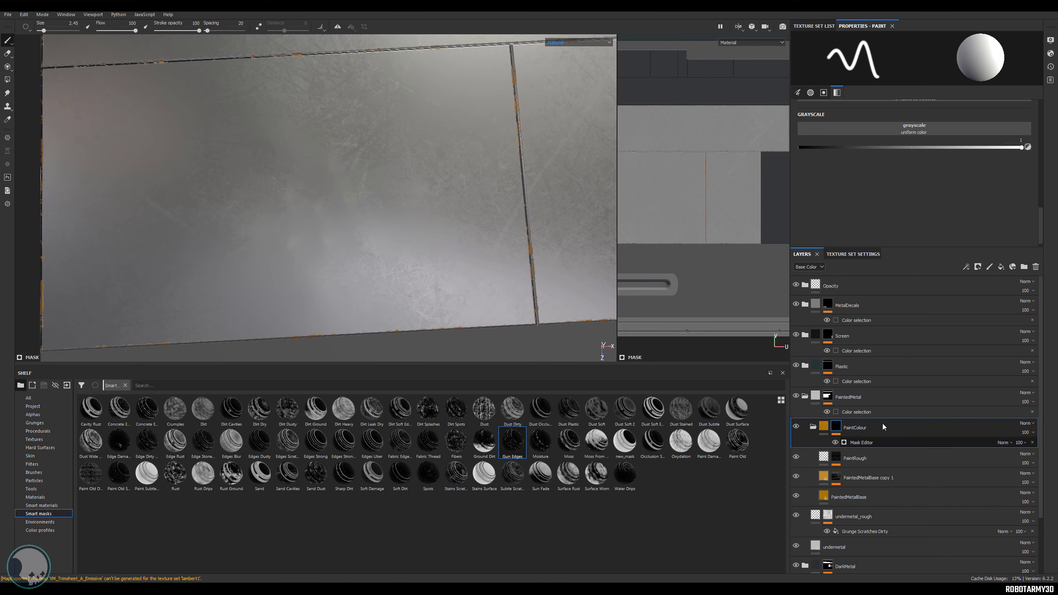
- Set Global Invert to True in the Mask Editor generator on the PaintColour mask
scroll(901, 168, up, 10)
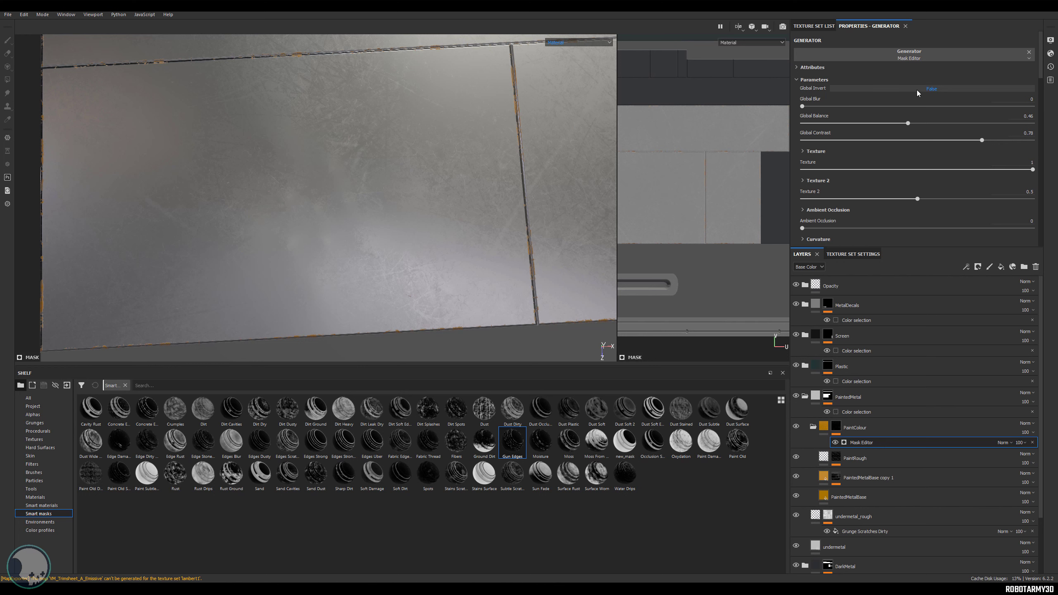
click(928, 90)
alt+drag(435, 158, 414, 119)
alt+middle_drag(413, 118, 339, 128)
alt+drag(560, 172, 448, 219)
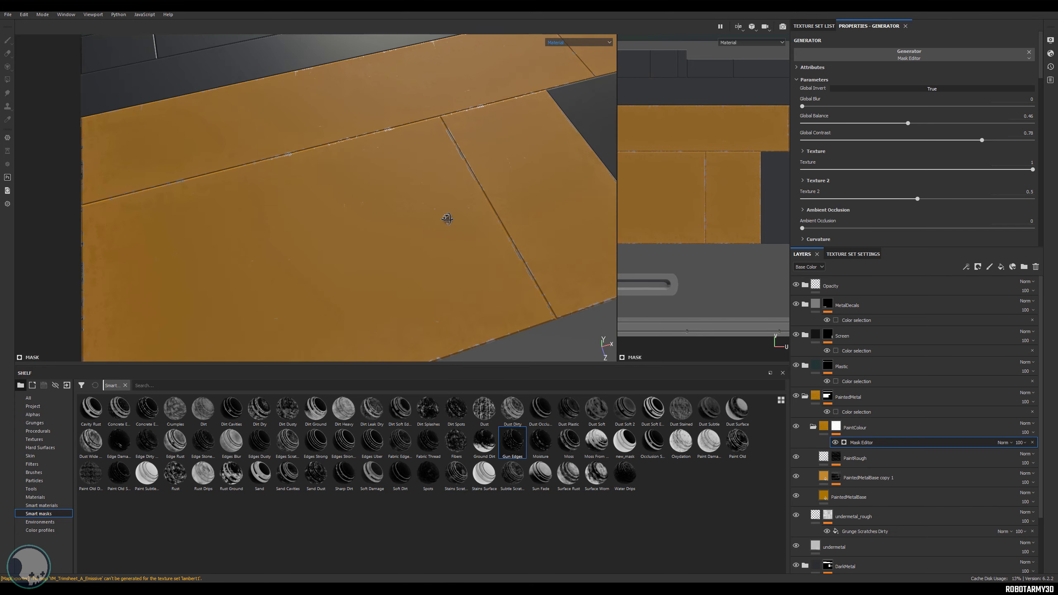
- Examine the chipped paint along the orange panels' edges and seams from several angles and distances
alt+middle_drag(448, 219, 659, 228)
alt+middle_drag(439, 172, 279, 300)
alt+right_drag(498, 255, 385, 229)
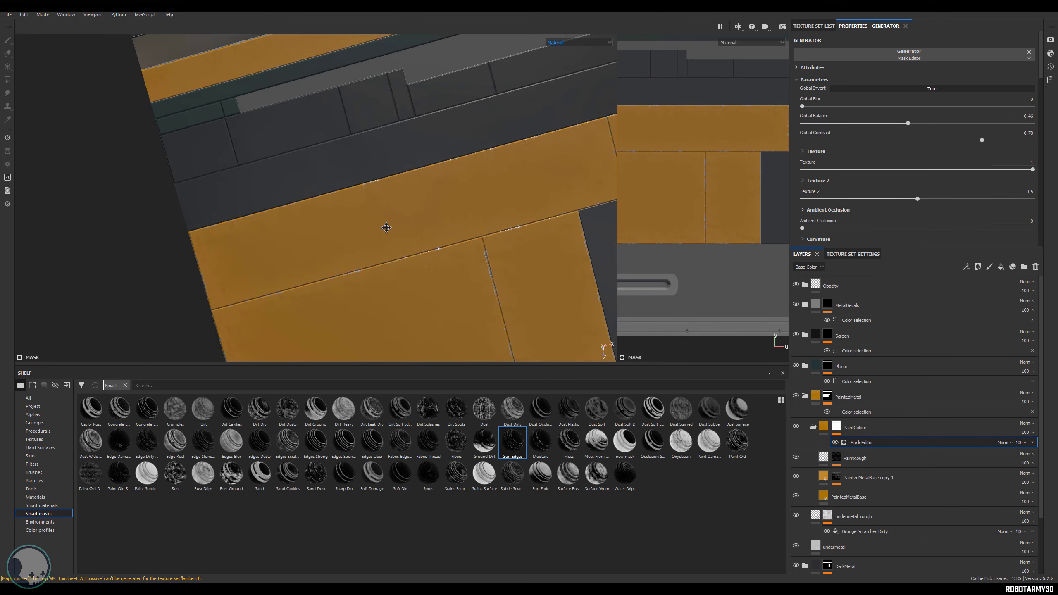
alt+middle_drag(384, 229, 279, 190)
alt+drag(462, 218, 477, 161)
alt+middle_drag(421, 184, 537, 126)
alt+drag(442, 204, 470, 178)
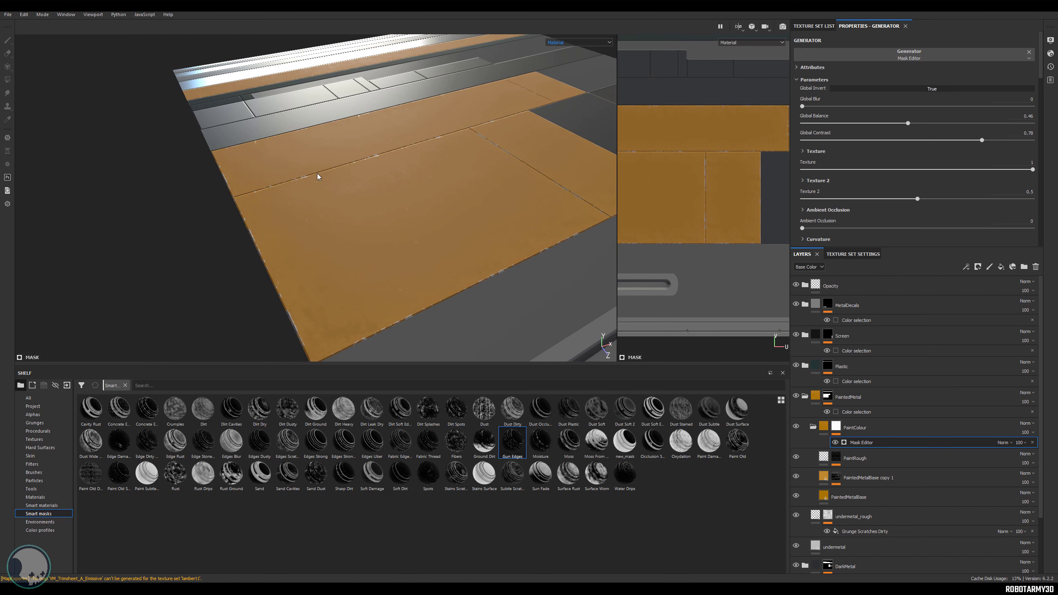
alt+drag(547, 165, 475, 222)
alt+middle_drag(475, 222, 532, 204)
alt+drag(532, 204, 566, 186)
alt+middle_drag(567, 185, 576, 128)
alt+right_drag(576, 175, 617, 213)
alt+middle_drag(489, 194, 437, 212)
alt+drag(437, 212, 379, 212)
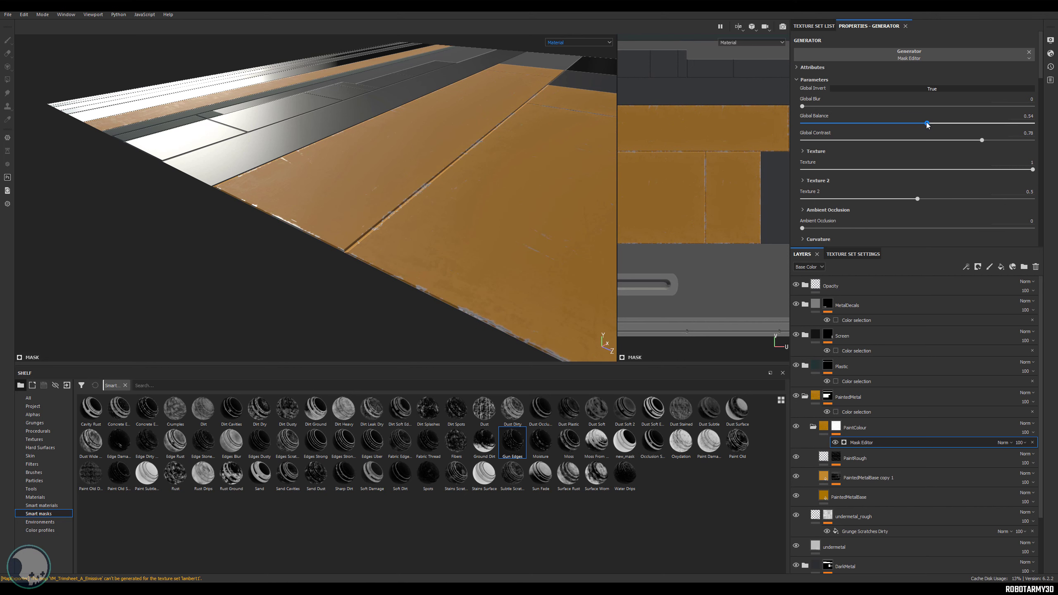
- Raise the PaintColour Mask Editor's Global Balance to 0.57 and check the edge chipping across the orange panels
alt+right_drag(464, 177, 243, 168)
alt+drag(445, 189, 267, 180)
alt+drag(411, 168, 475, 254)
alt+middle_drag(475, 254, 485, 345)
alt+right_drag(467, 234, 408, 213)
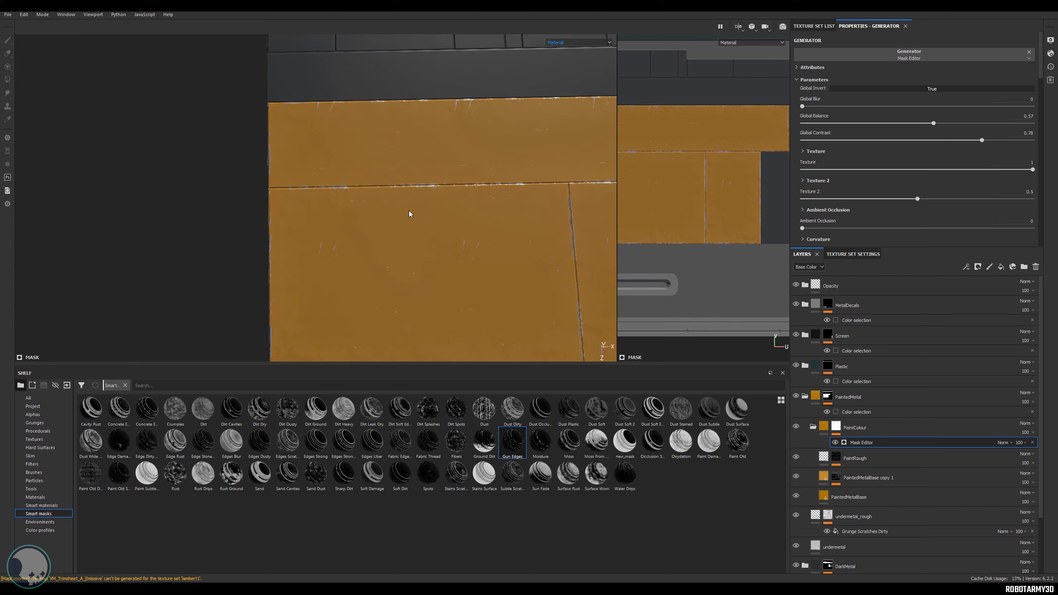
alt+drag(409, 213, 543, 212)
alt+middle_drag(543, 212, 395, 204)
alt+drag(395, 204, 354, 201)
alt+right_drag(354, 201, 308, 212)
alt+middle_drag(308, 212, 394, 163)
mouse_move(394, 163)
alt+mouse_down()
mouse_move(442, 142)
mouse_move(435, 118)
alt+mouse_up()
mouse_move(435, 119)
alt+middle_down()
mouse_move(466, 357)
mouse_move(504, 389)
alt+middle_up()
- Collapse the PaintedMetal folder, select the Plastic folder, and bring the dark teal plastic strips into view
click(805, 396)
click(857, 366)
alt+right_drag(504, 390, 705, 287)
alt+middle_drag(418, 267, 402, 150)
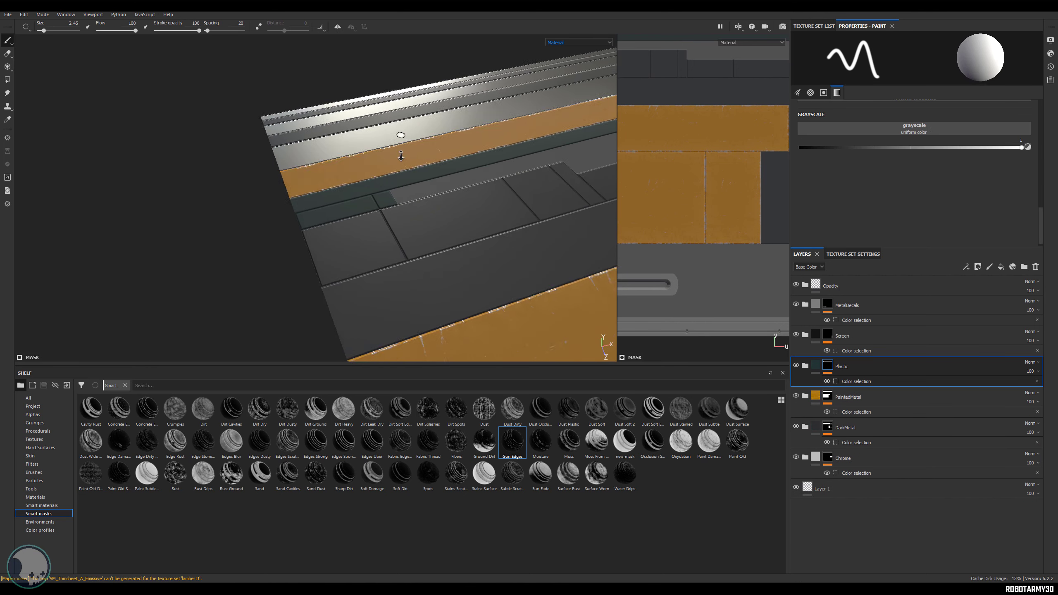
- Expand the Plastic folder and add a new fill layer above PlasticBase
alt+drag(402, 150, 534, 181)
alt+right_drag(533, 181, 607, 248)
alt+middle_drag(607, 248, 595, 227)
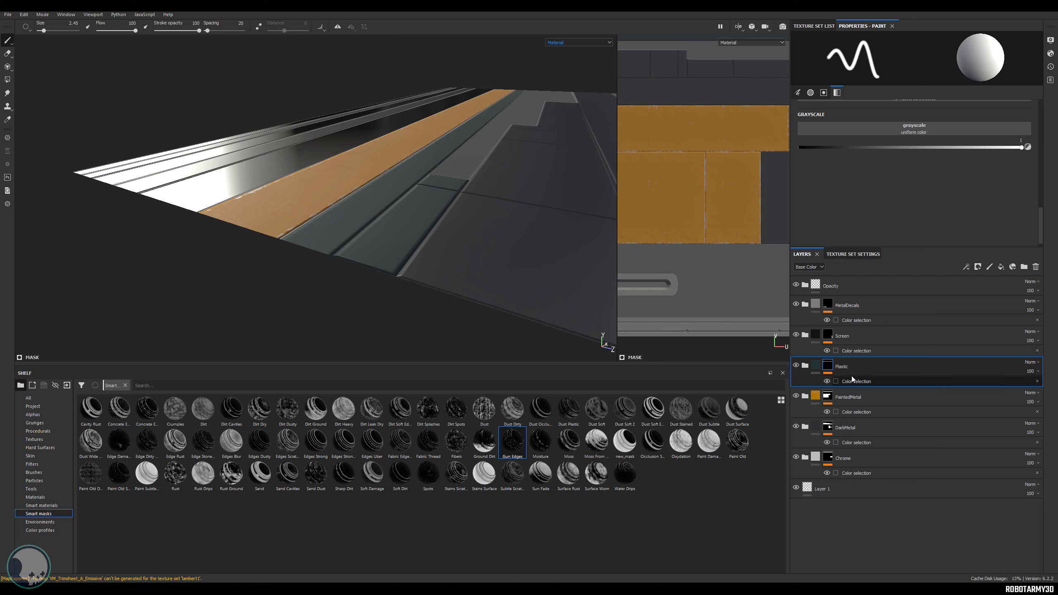
click(805, 366)
click(851, 399)
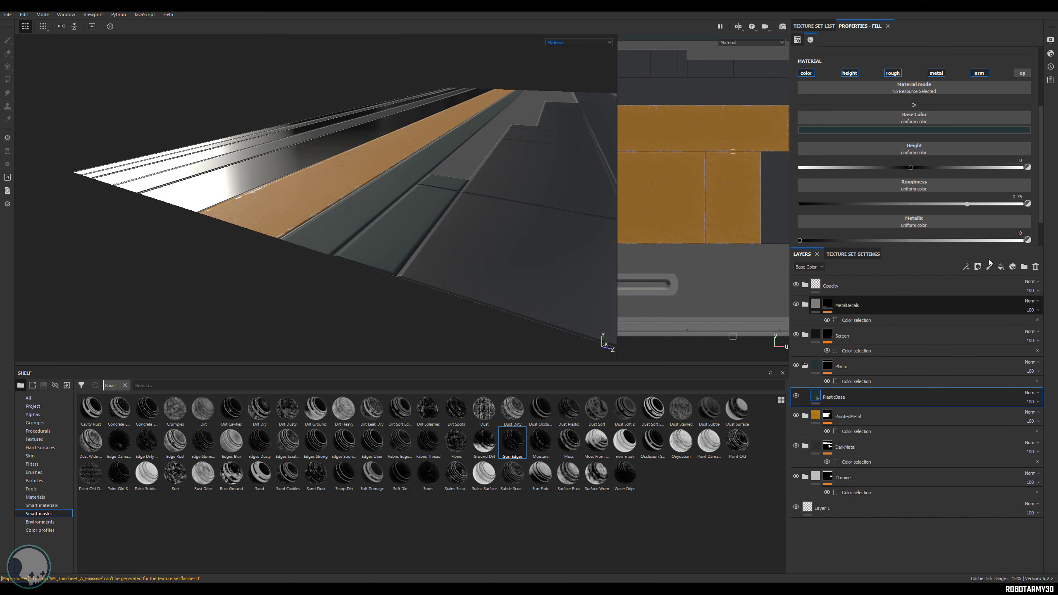
click(1001, 266)
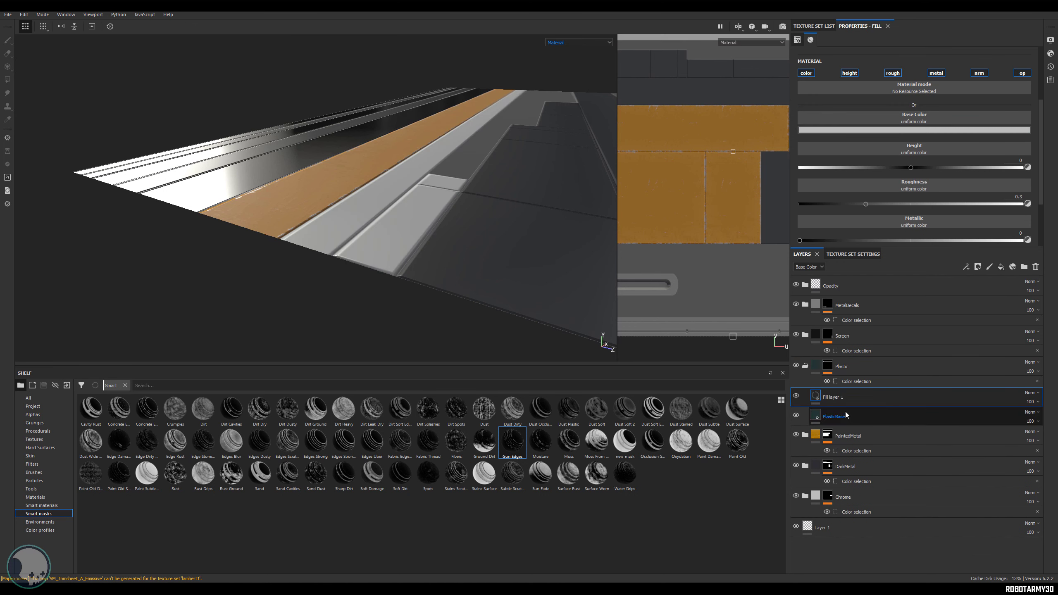
- Limit the new fill layer in the Plastic folder to the height channel by disabling all its other material channels
click(850, 73)
click(809, 76)
click(896, 75)
click(937, 75)
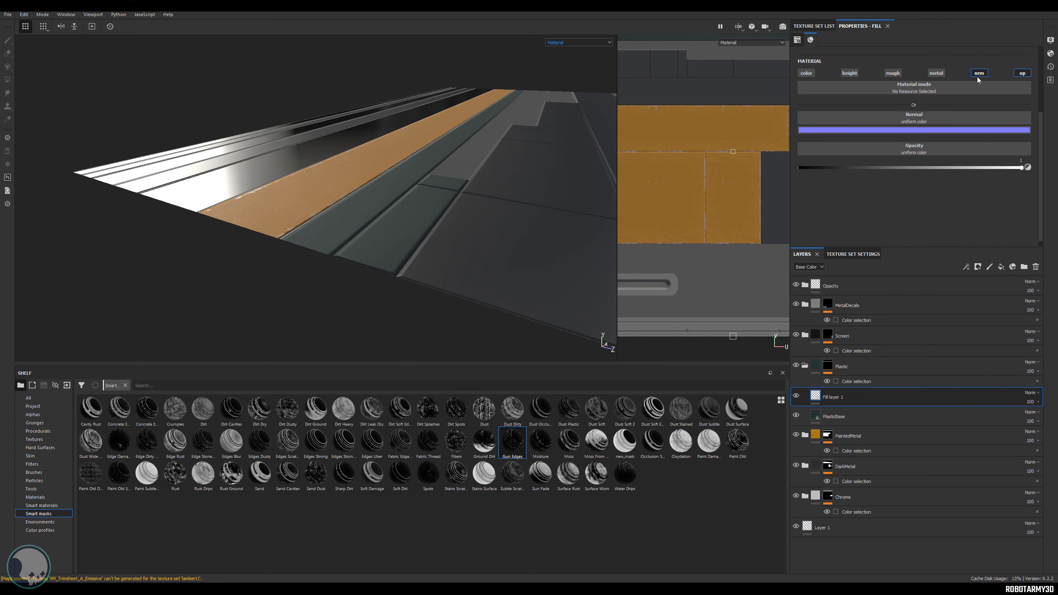
click(977, 76)
click(1020, 75)
click(849, 73)
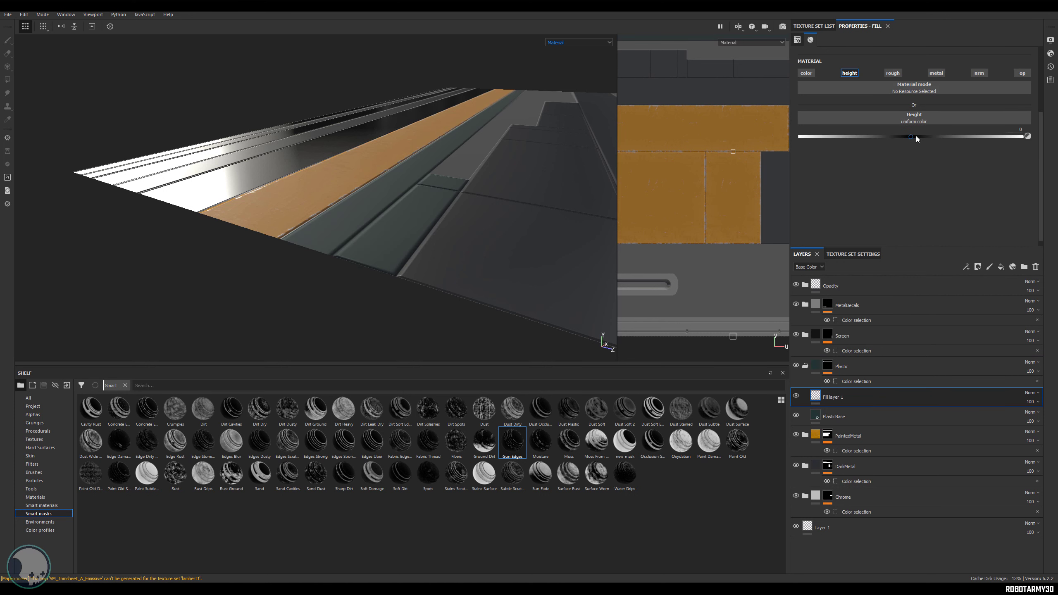
- Give the height-only fill layer a black mask and add a fill effect to that mask
right_click(835, 399)
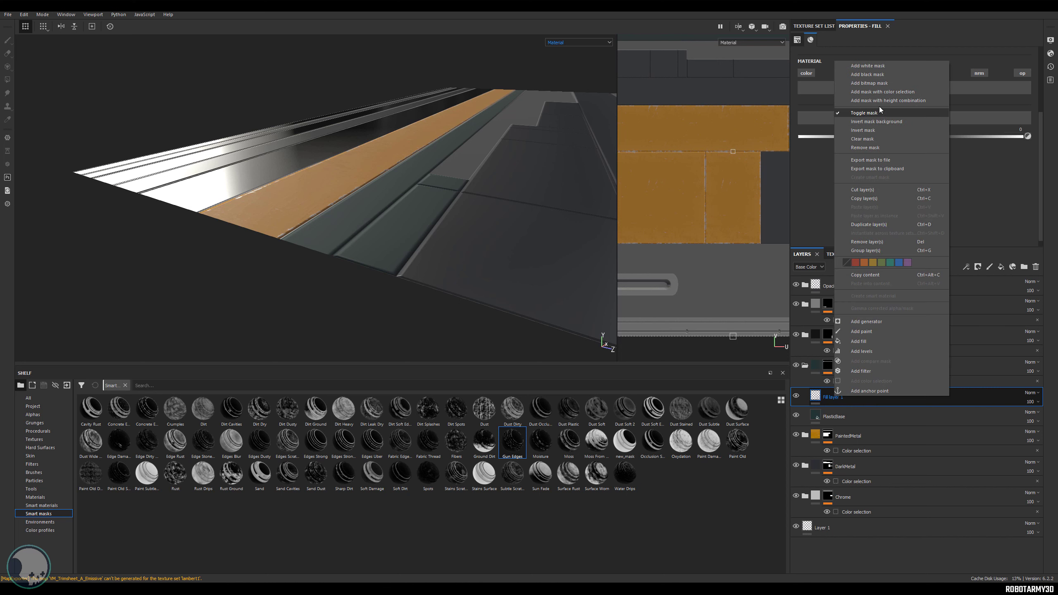
click(875, 77)
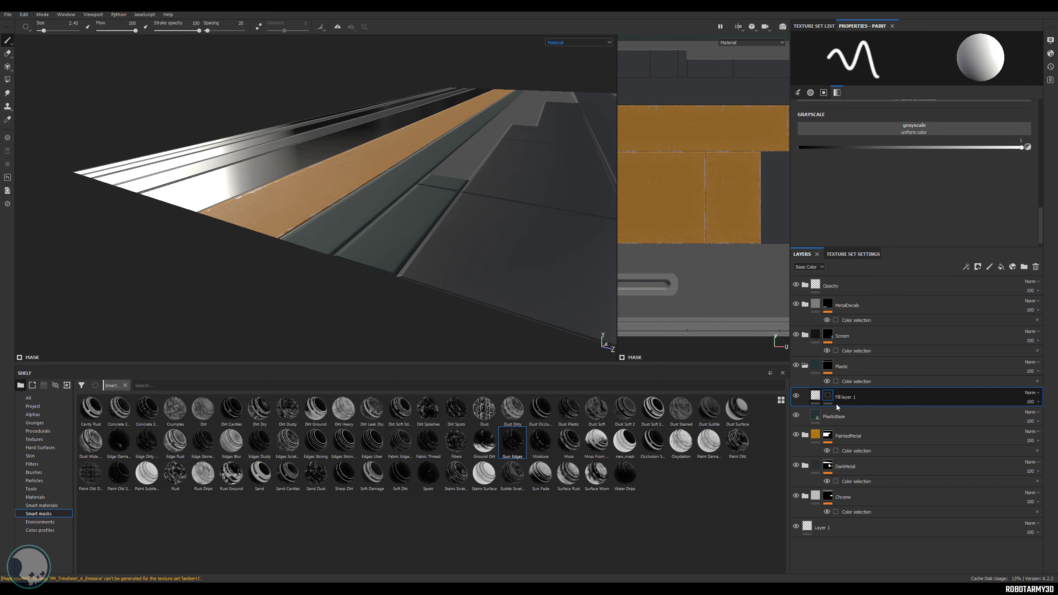
right_click(829, 397)
click(861, 343)
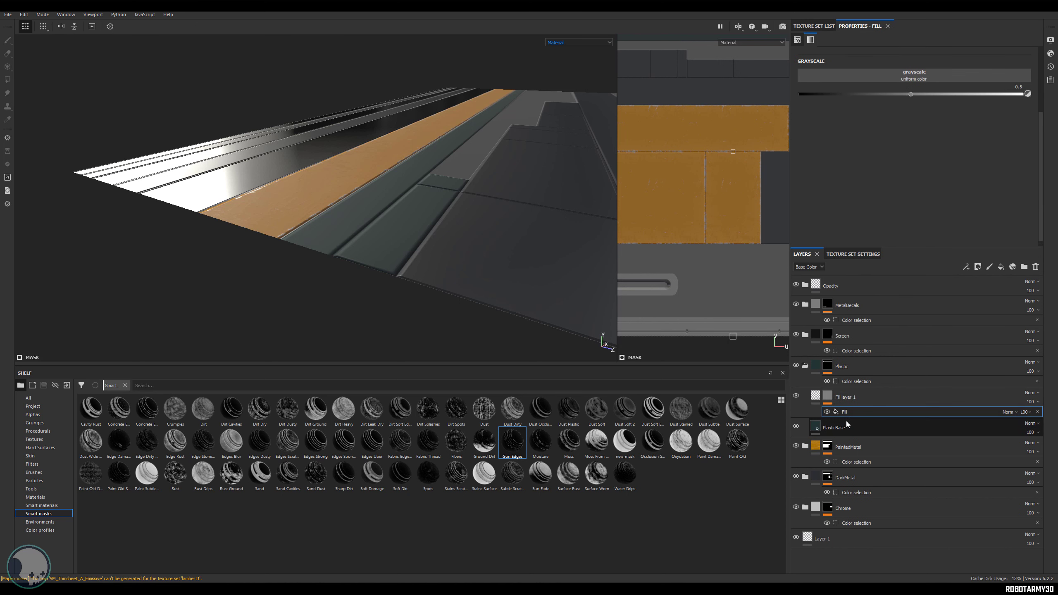
- Assign the Gaussian Noise procedural texture to the mask's fill and view the dark teal plastic strips up close
click(921, 74)
scroll(969, 166, down, 5)
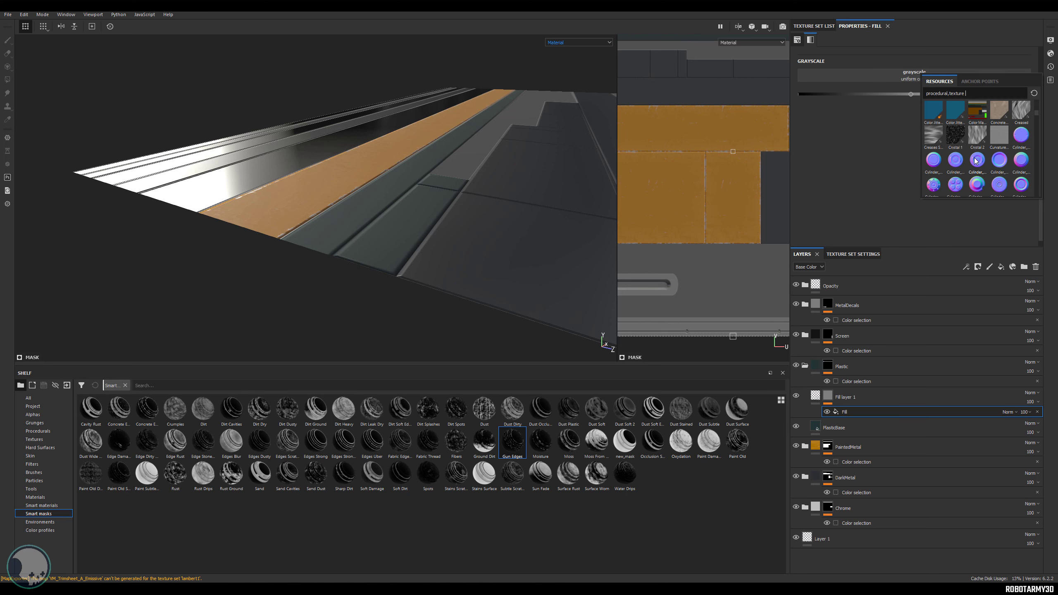
scroll(972, 130, up, 3)
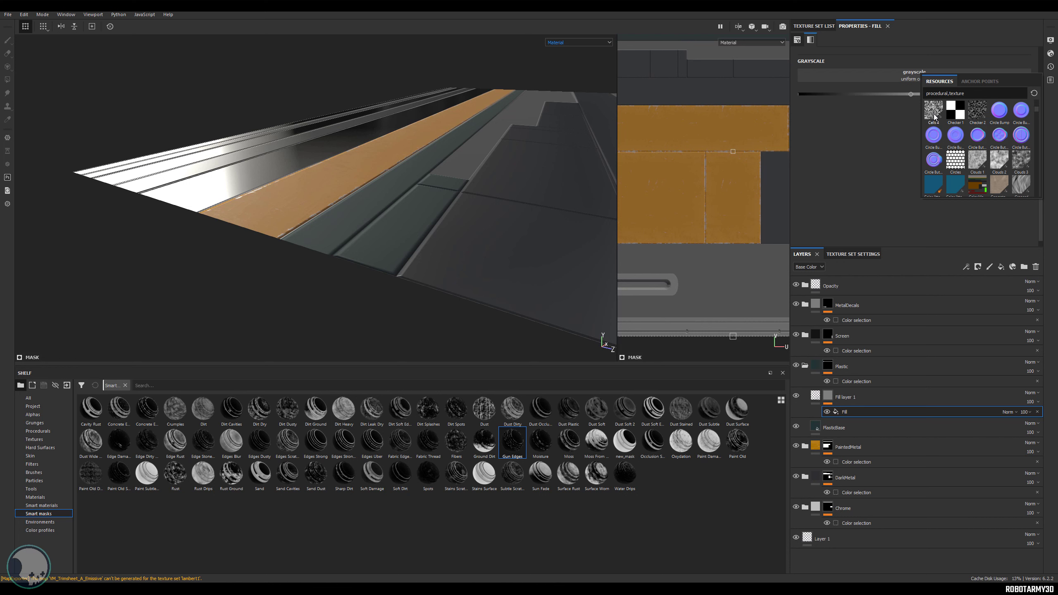
mouse_move(935, 118)
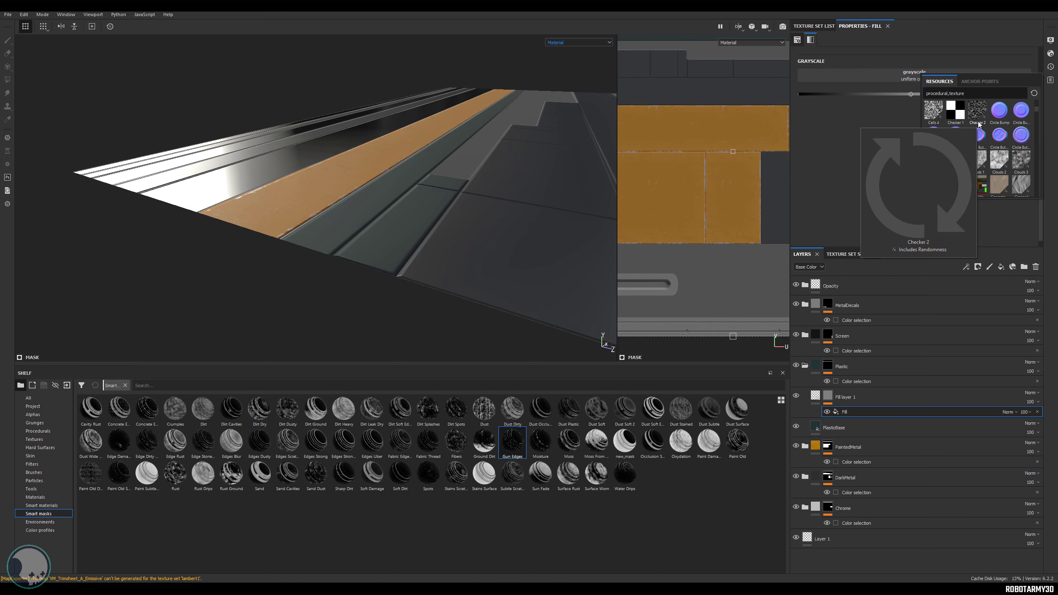
mouse_move(1020, 168)
scroll(995, 168, down, 6)
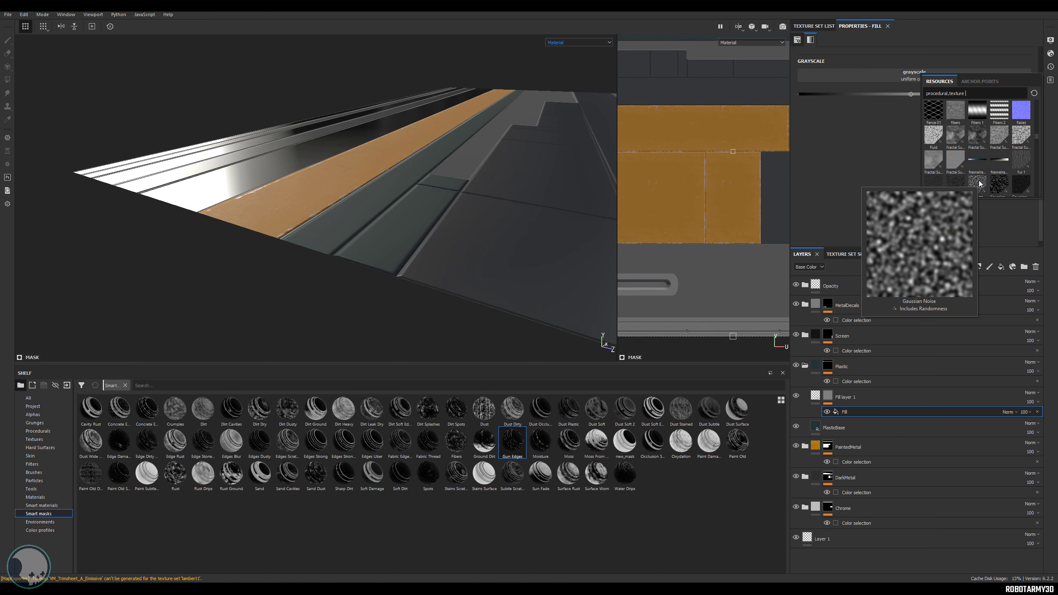
click(979, 184)
alt+drag(361, 199, 556, 223)
alt+drag(489, 204, 509, 174)
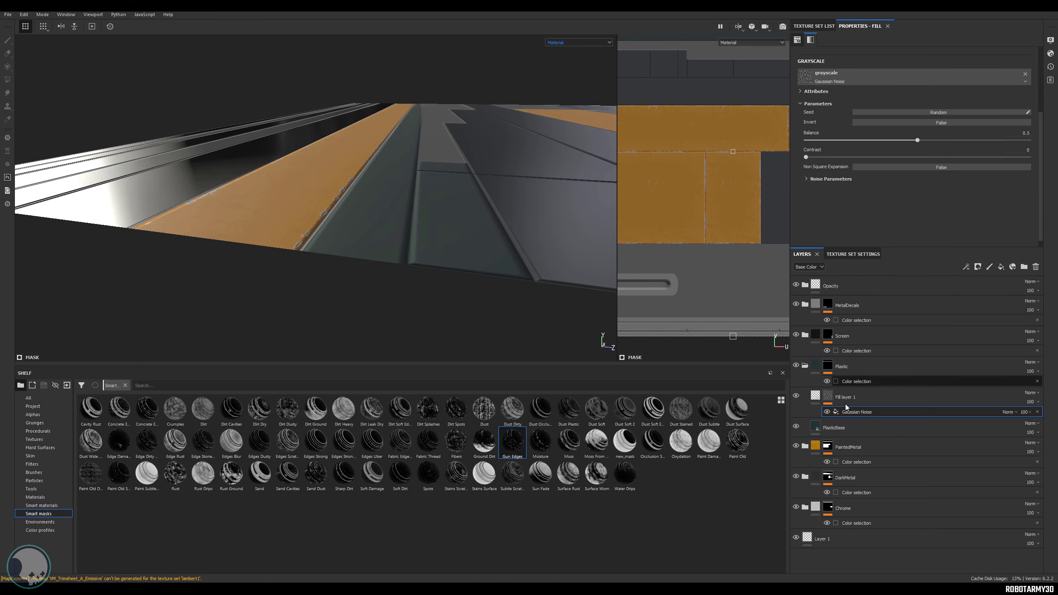
- Set the fill layer's height to 0.3199 and its Gaussian Noise mask balance to 0.78
click(815, 399)
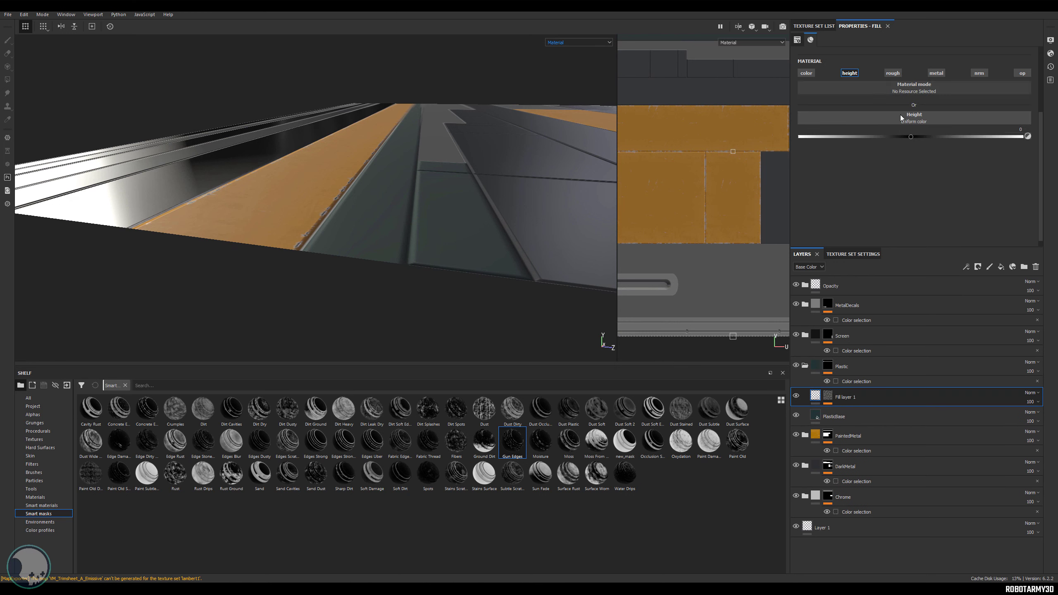
drag(911, 137, 879, 138)
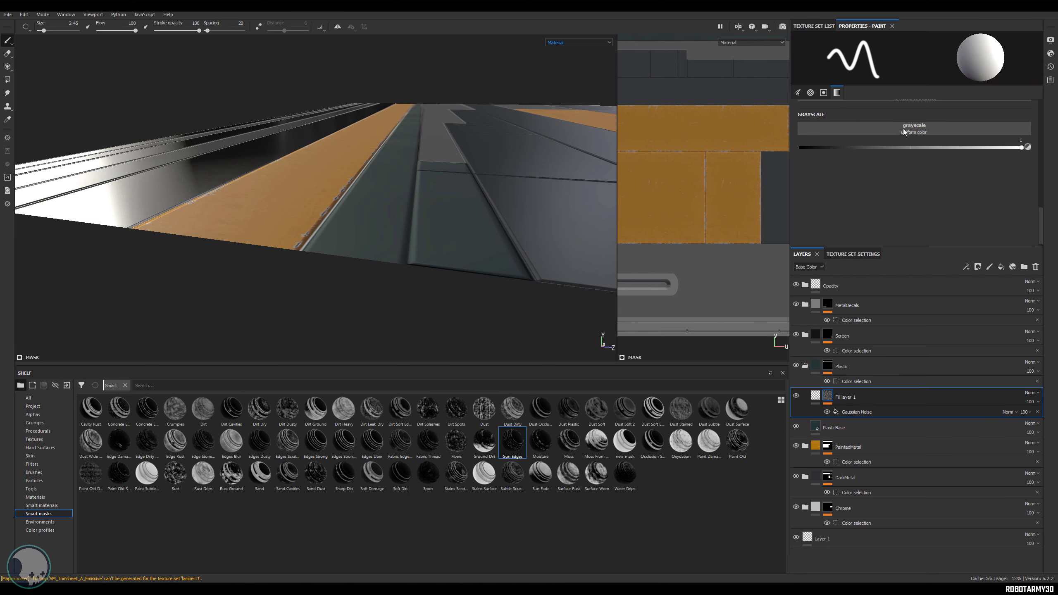
scroll(903, 200, up, 5)
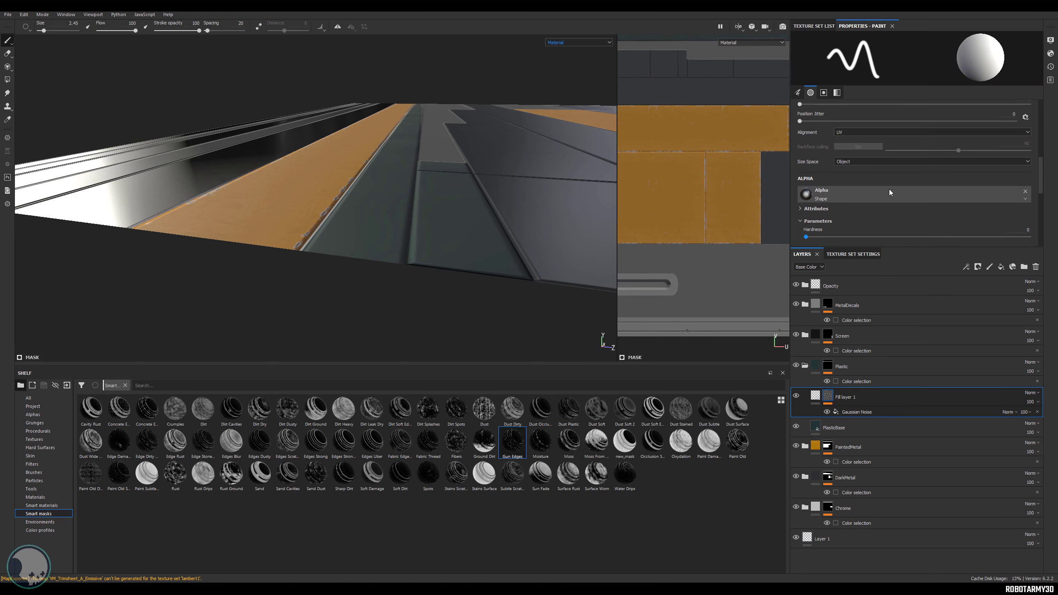
click(872, 408)
drag(916, 140, 980, 135)
alt+right_drag(410, 151, 501, 176)
- Try UV scales of 20 and 50 on the Gaussian Noise mask, settle on 60, and inspect the plastic grain
scroll(875, 139, up, 3)
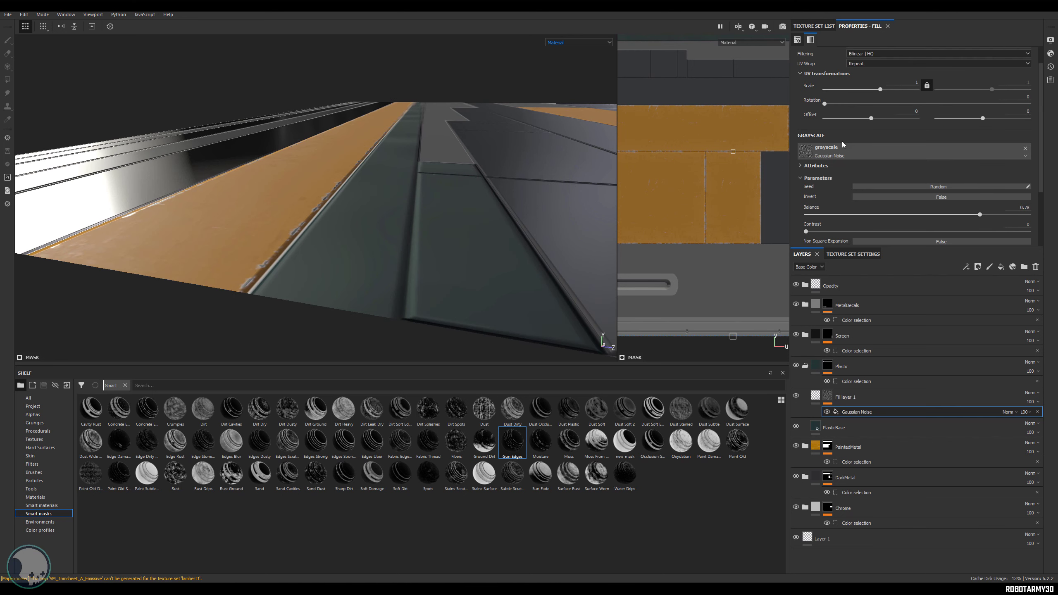
scroll(859, 172, up, 1)
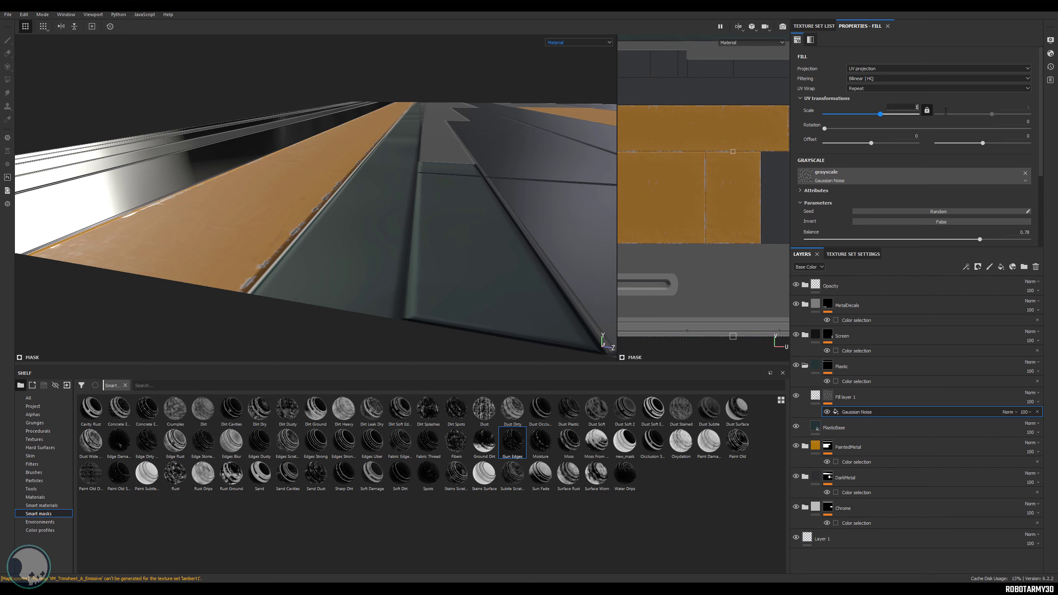
text(20)
key(Return)
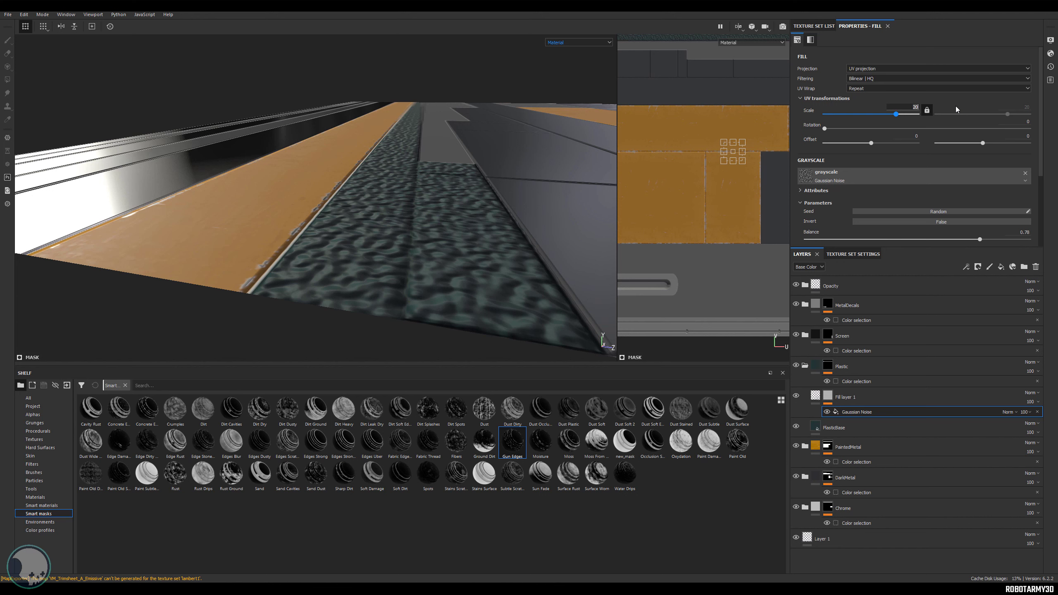
text(50)
key(Return)
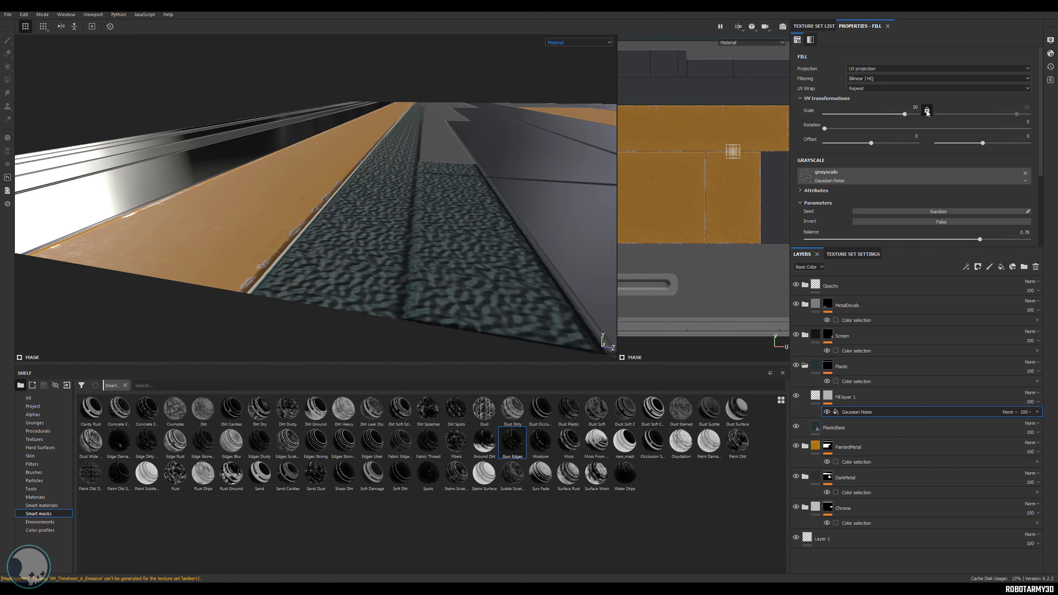
drag(914, 107, 930, 107)
text(60)
key(Return)
alt+drag(436, 151, 455, 209)
alt+middle_drag(454, 208, 491, 162)
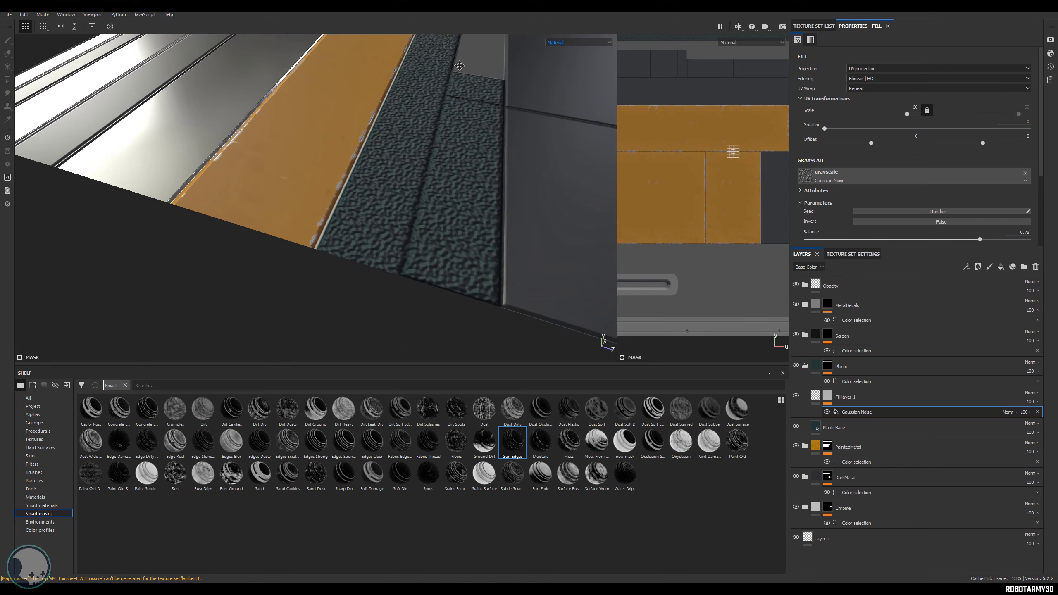
alt+right_drag(492, 162, 569, 163)
alt+middle_drag(569, 163, 481, 119)
- Set the Gaussian Noise balance to 0.29 and contrast to 0.27 to form sparse raised bumps
scroll(917, 185, down, 3)
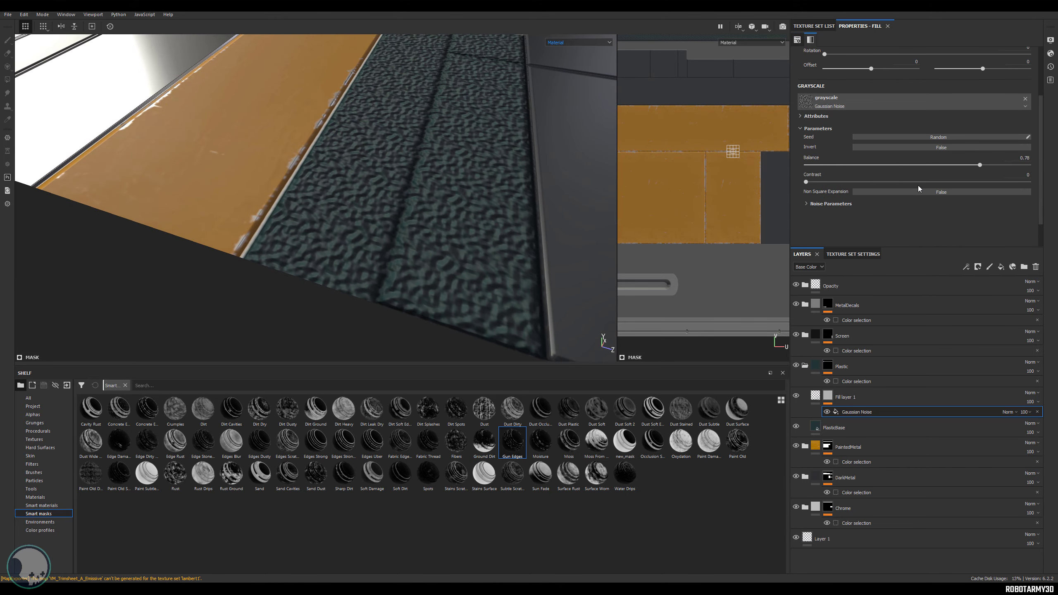
drag(972, 167, 874, 168)
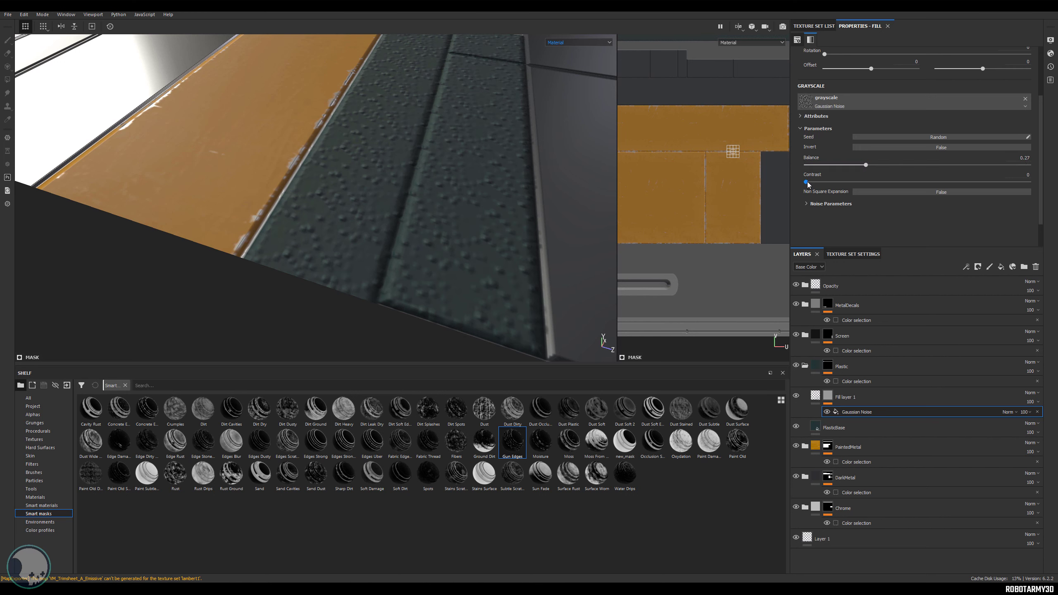
drag(806, 183, 857, 166)
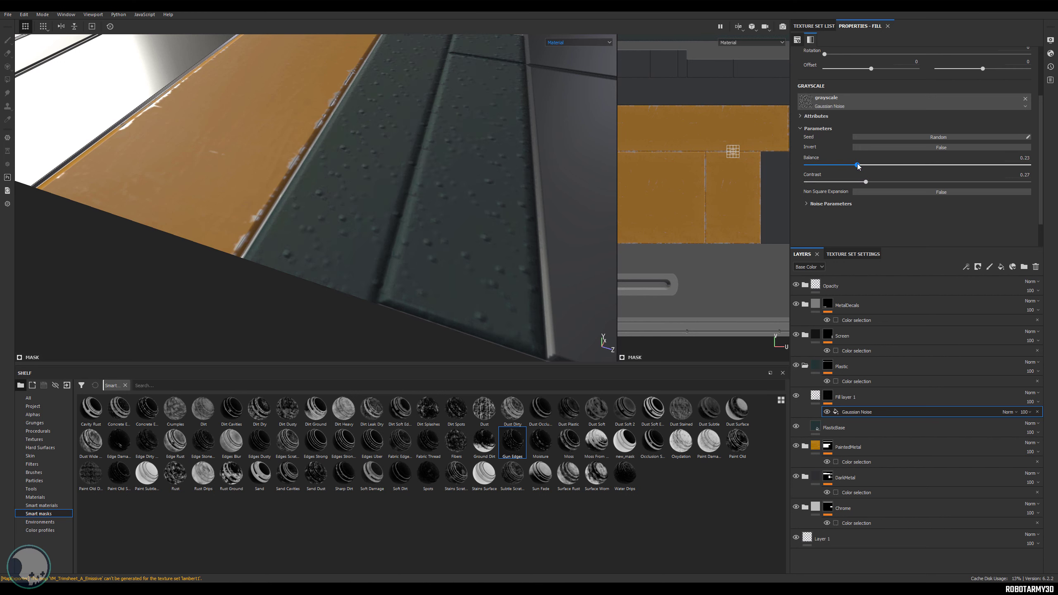
- Raise the Gaussian Noise UV scale to 99.44 and check the finer bumps on the plastic strips
scroll(872, 138, up, 3)
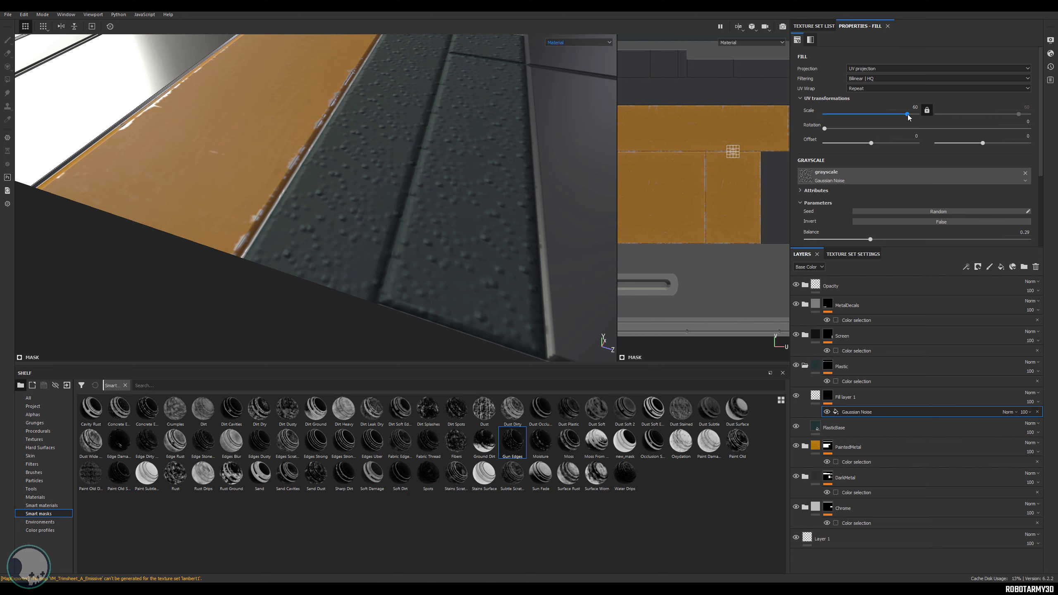
drag(911, 114, 915, 114)
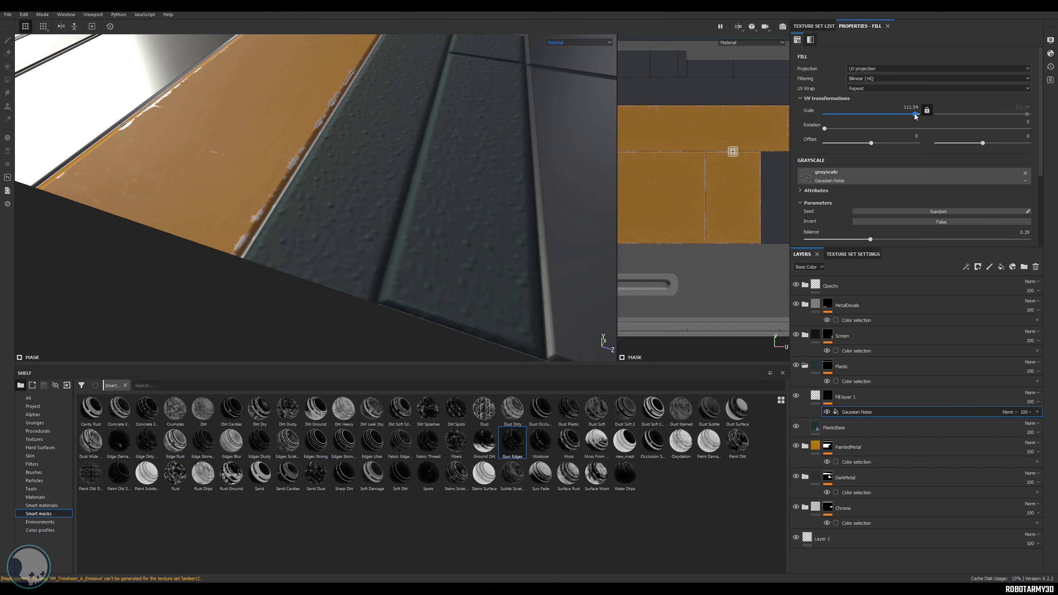
alt+drag(474, 166, 486, 138)
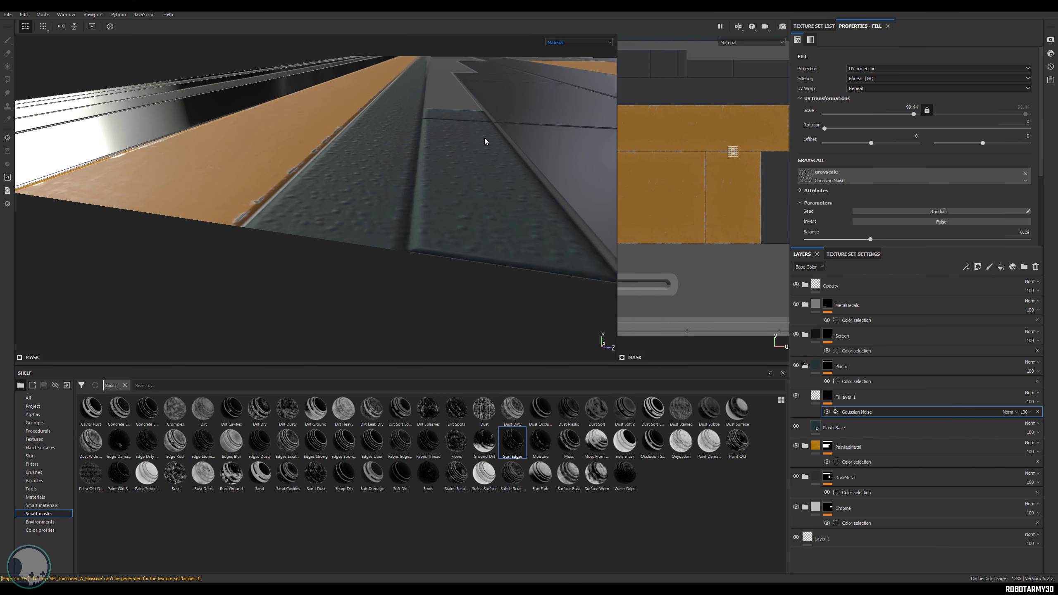
alt+right_drag(487, 137, 554, 176)
- Lower the noise fill layer's height to about 0.1 to soften the plastic bumps
click(815, 397)
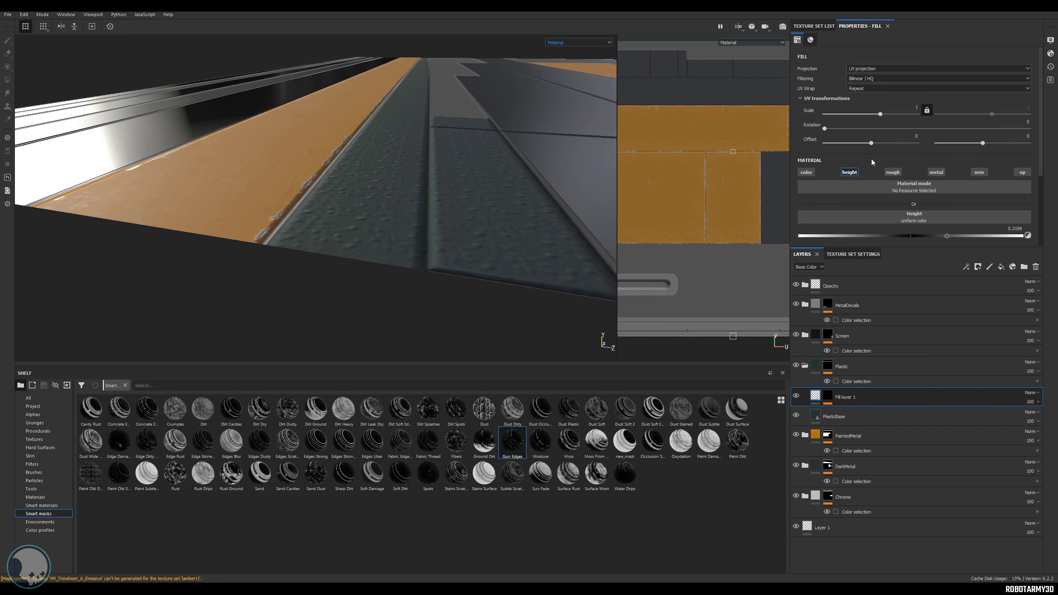
scroll(916, 214, down, 1)
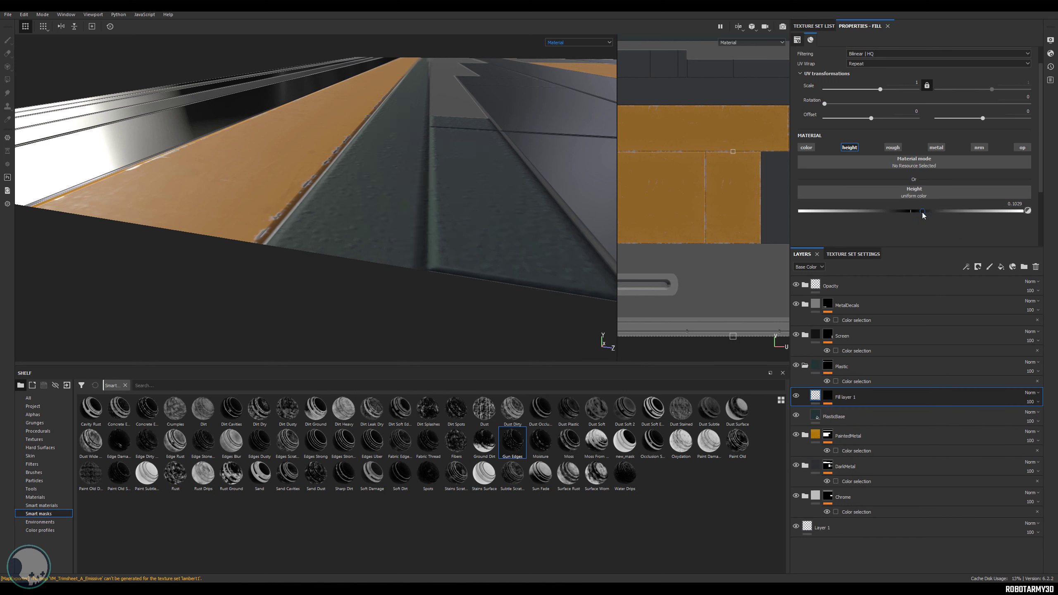
drag(926, 212, 927, 212)
mouse_move(480, 192)
alt+mouse_down()
mouse_move(501, 196)
mouse_move(435, 251)
mouse_move(467, 204)
alt+mouse_up()
- Set the PlasticBase layer's roughness to 0.6544 and check the plastic strips' sheen from several angles and distances
click(831, 416)
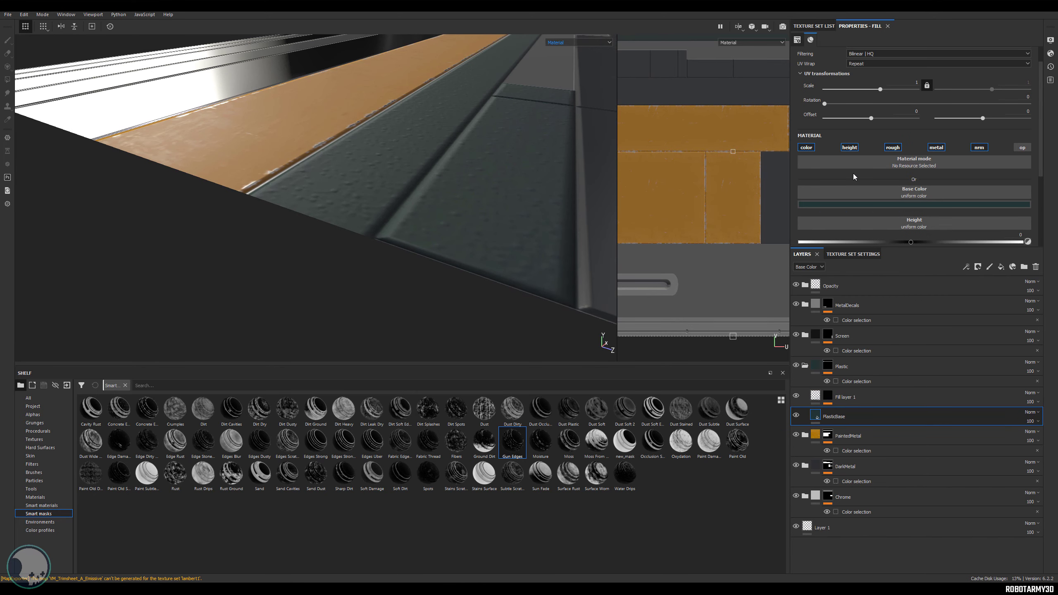
scroll(853, 174, down, 3)
drag(949, 207, 946, 207)
alt+drag(469, 110, 408, 215)
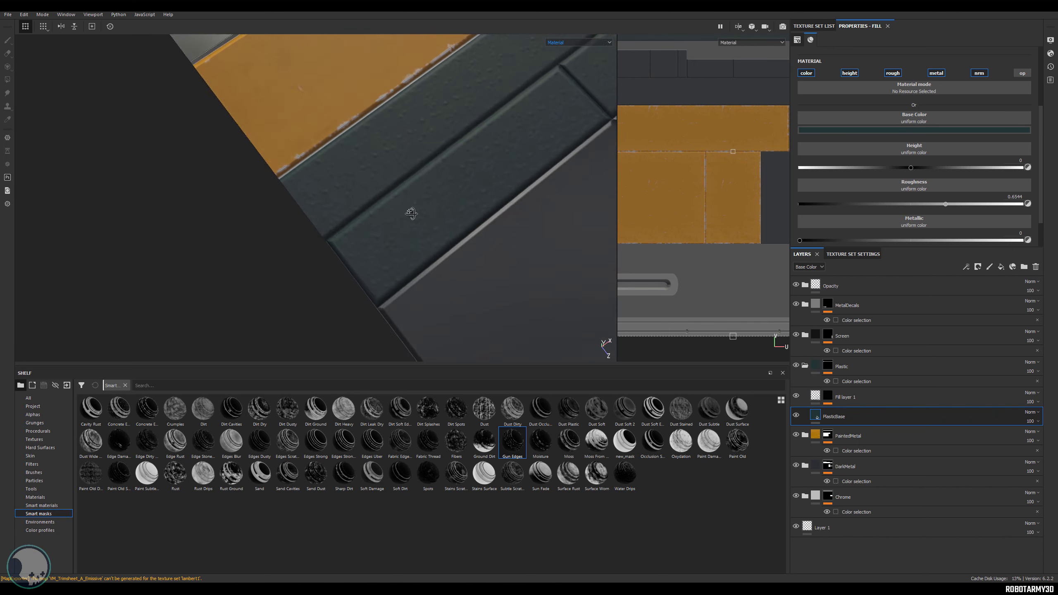
alt+right_drag(409, 215, 241, 128)
alt+middle_drag(600, 78, 408, 199)
scroll(408, 198, down, 5)
alt+drag(408, 198, 367, 167)
scroll(434, 180, up, 3)
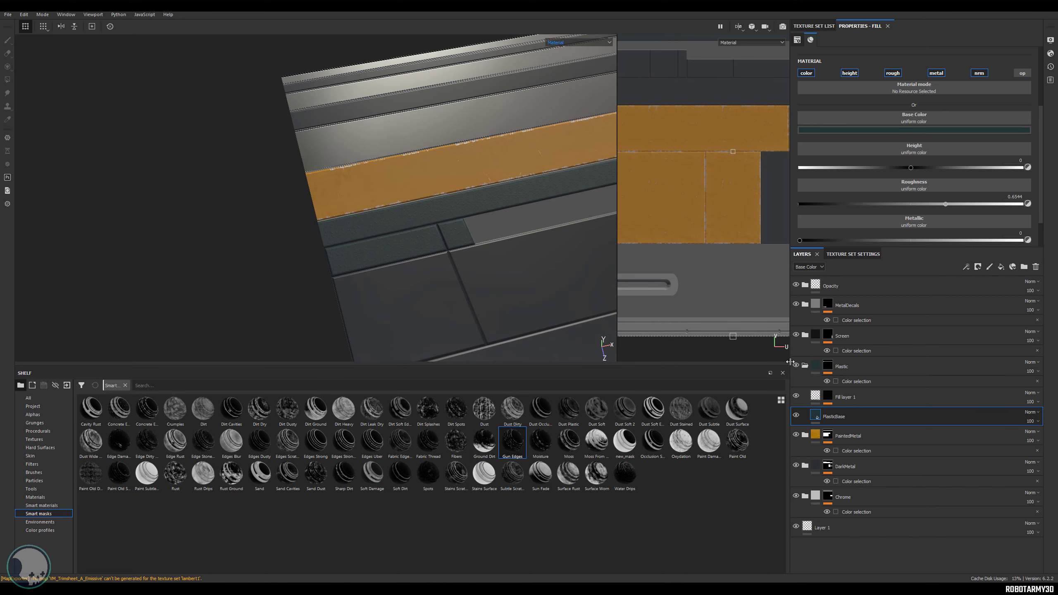
- Collapse the Plastic folder, expand the Chrome folder and select its Chromebase layer
click(805, 365)
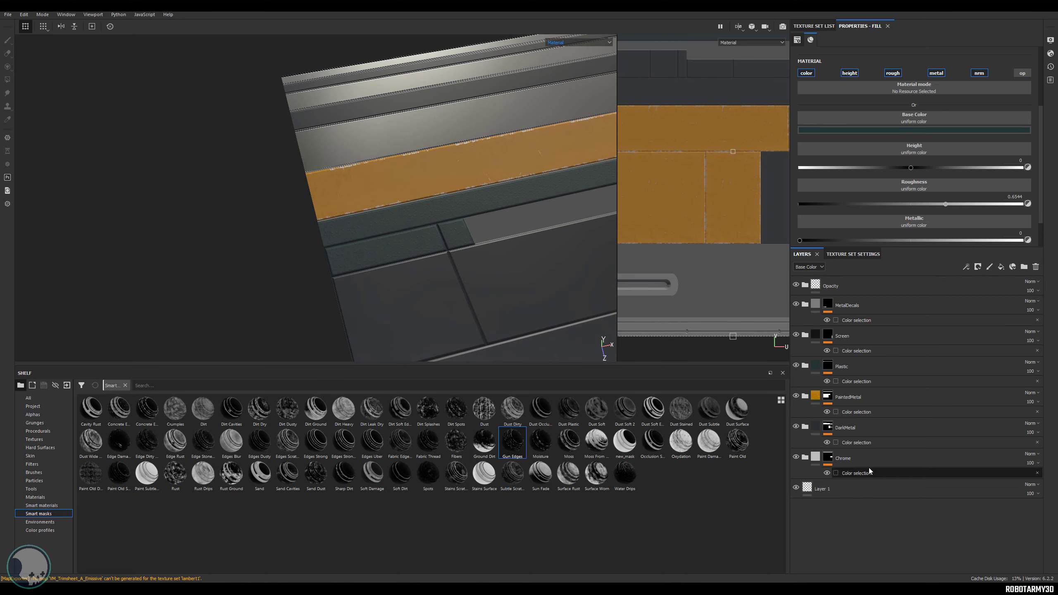
click(805, 457)
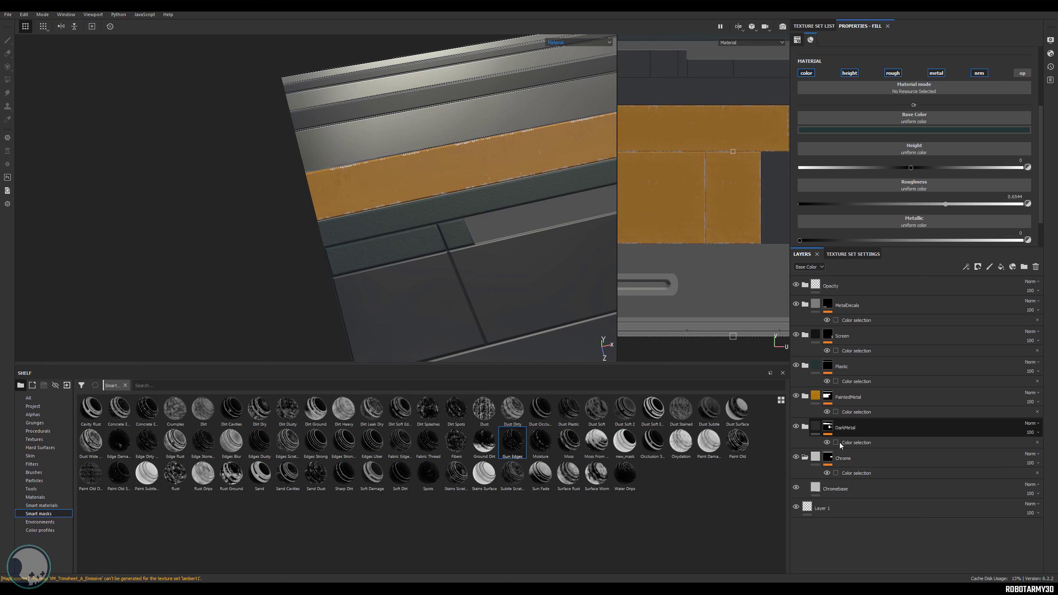
click(844, 494)
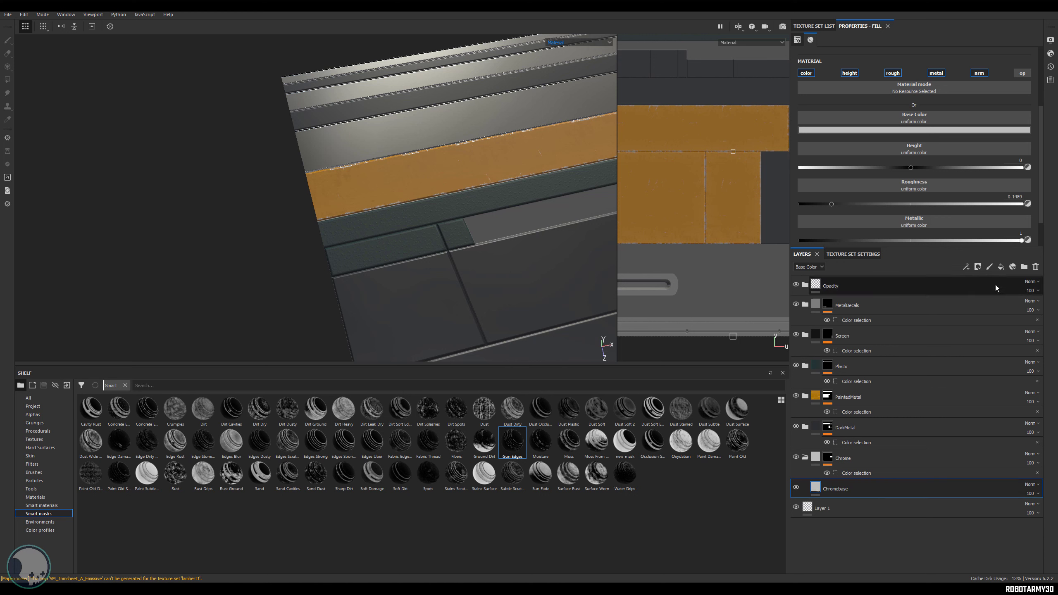
- Add a fill layer above Chromebase with only the roughness channel active, and set its roughness to about 0.44
click(1001, 266)
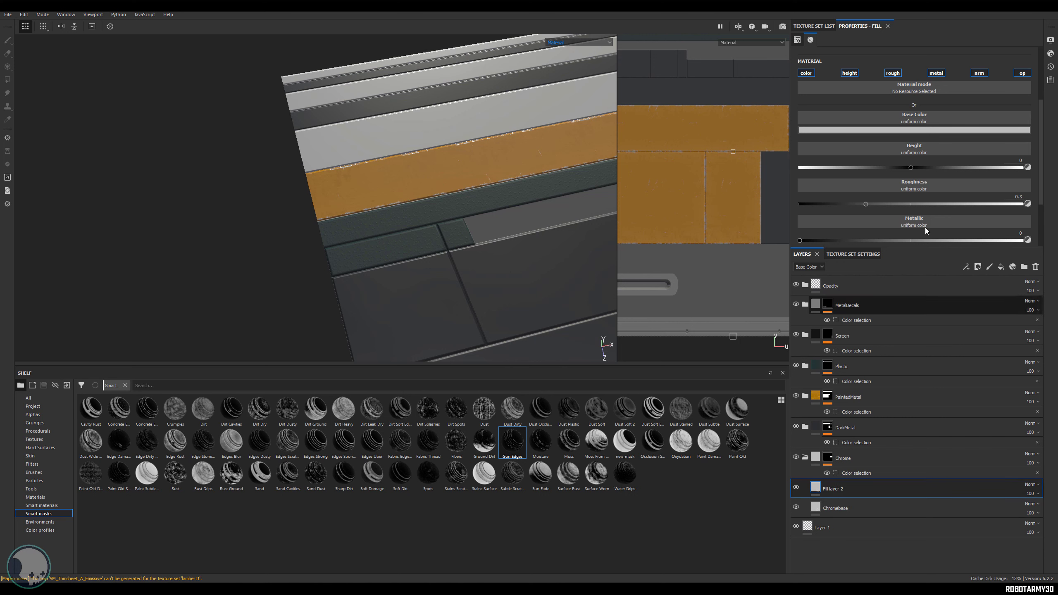
click(849, 73)
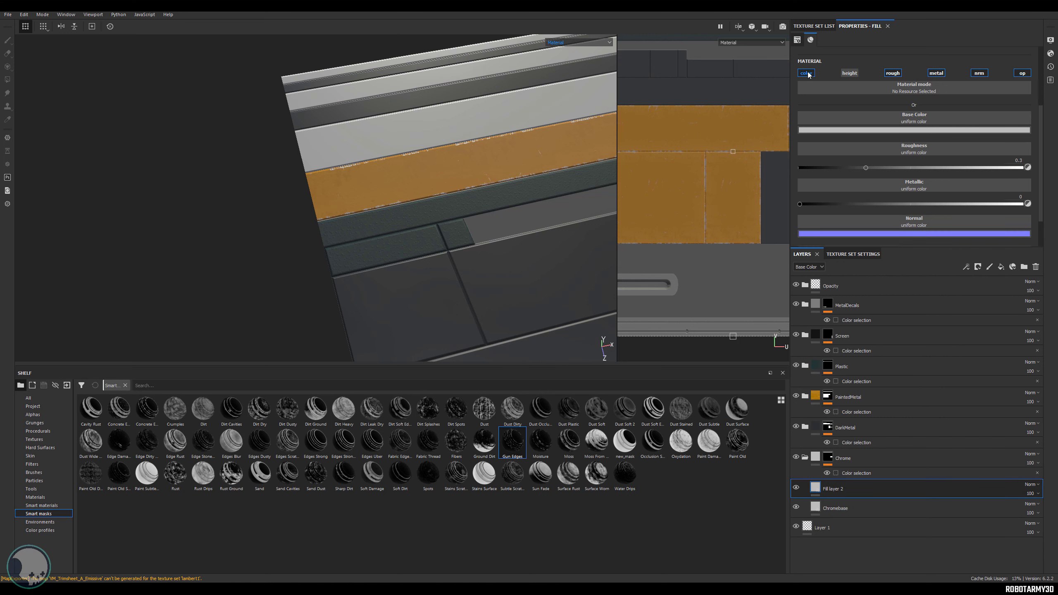
click(806, 73)
click(934, 72)
click(979, 74)
click(1021, 74)
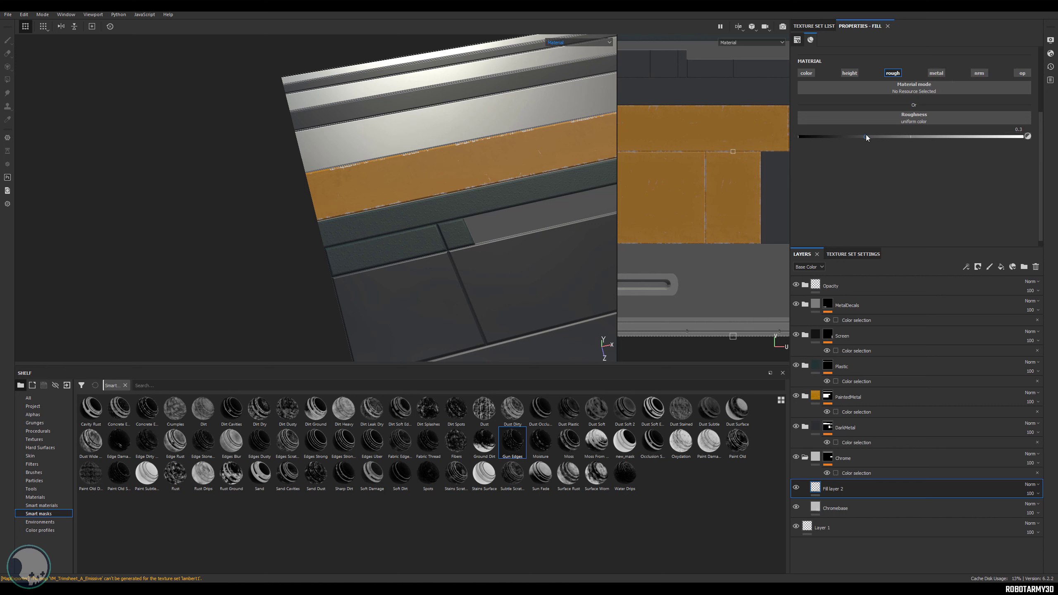
drag(867, 137, 896, 137)
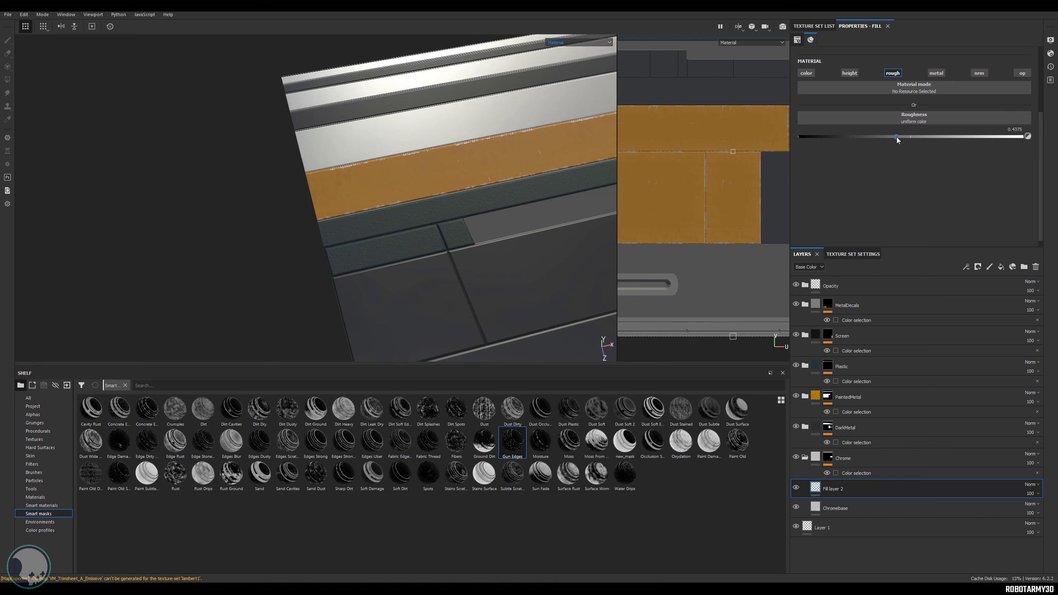
- Give the new roughness fill layer a black mask with a fill effect, and open the resource choice for its grayscale input
right_click(837, 493)
click(894, 166)
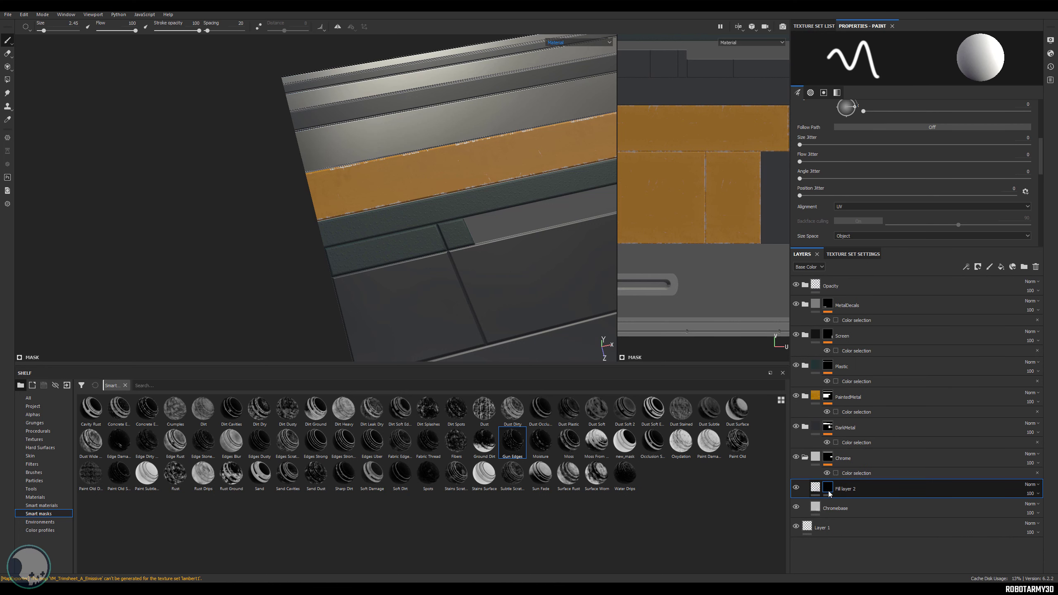
right_click(828, 492)
click(859, 436)
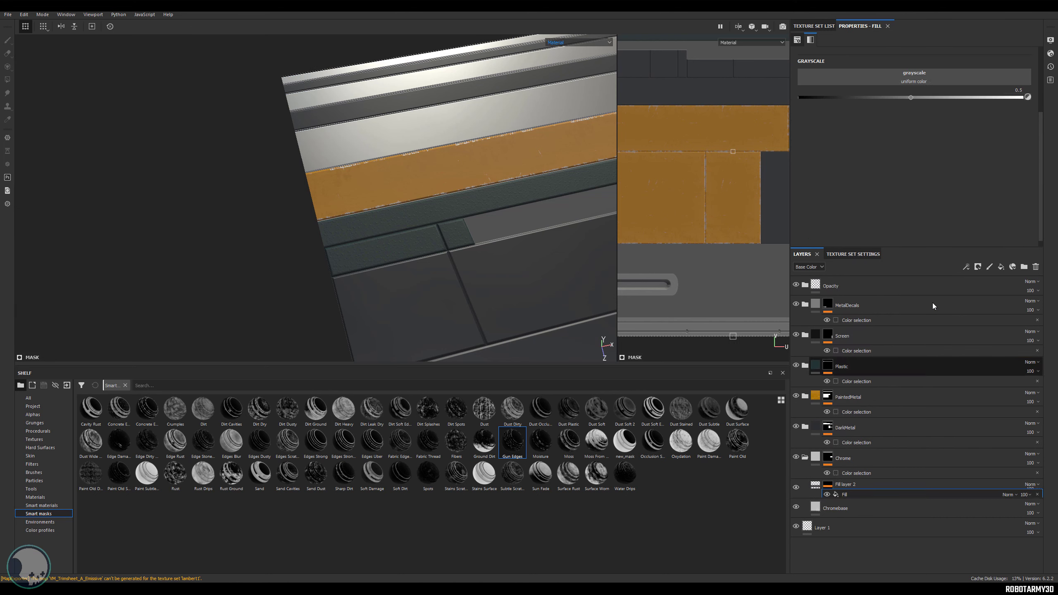
click(919, 83)
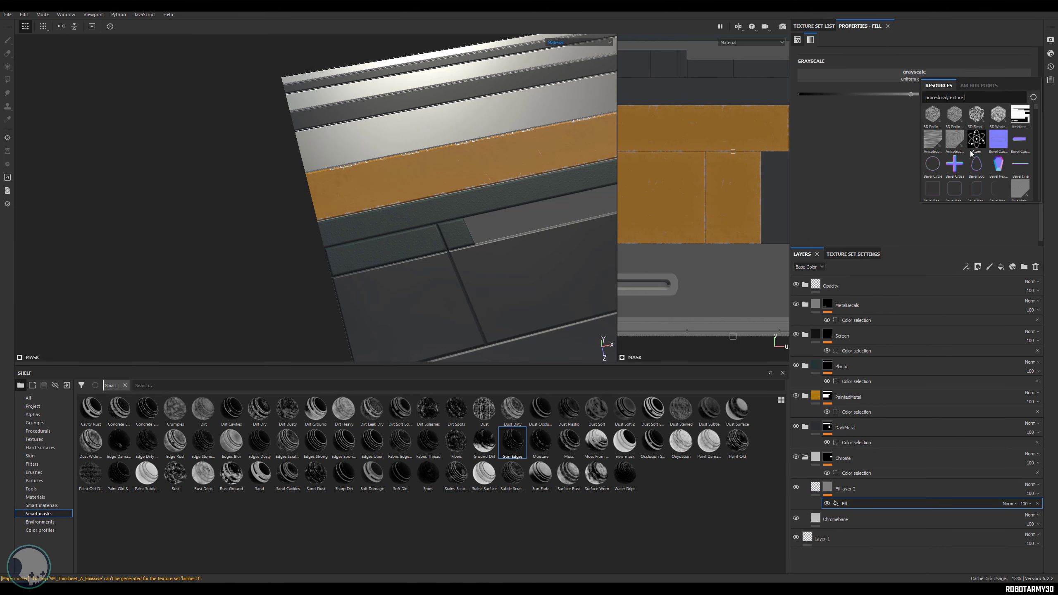
- Assign the Grunge Scratches Dirty texture to the mask fill of the fill layer above Chromebase
scroll(971, 152, down, 6)
scroll(971, 159, down, 5)
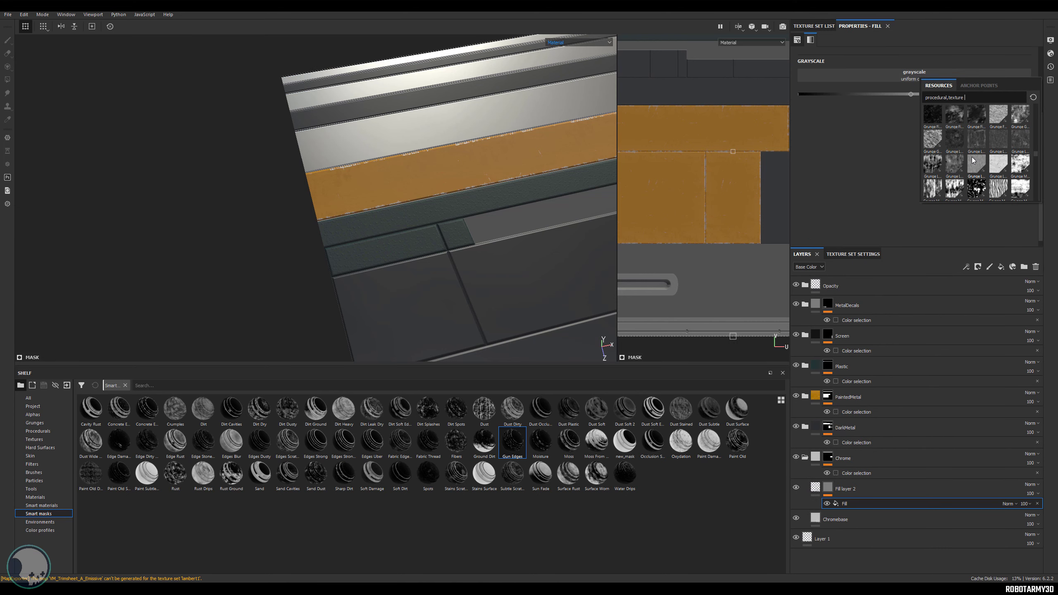
scroll(974, 162, down, 3)
click(974, 163)
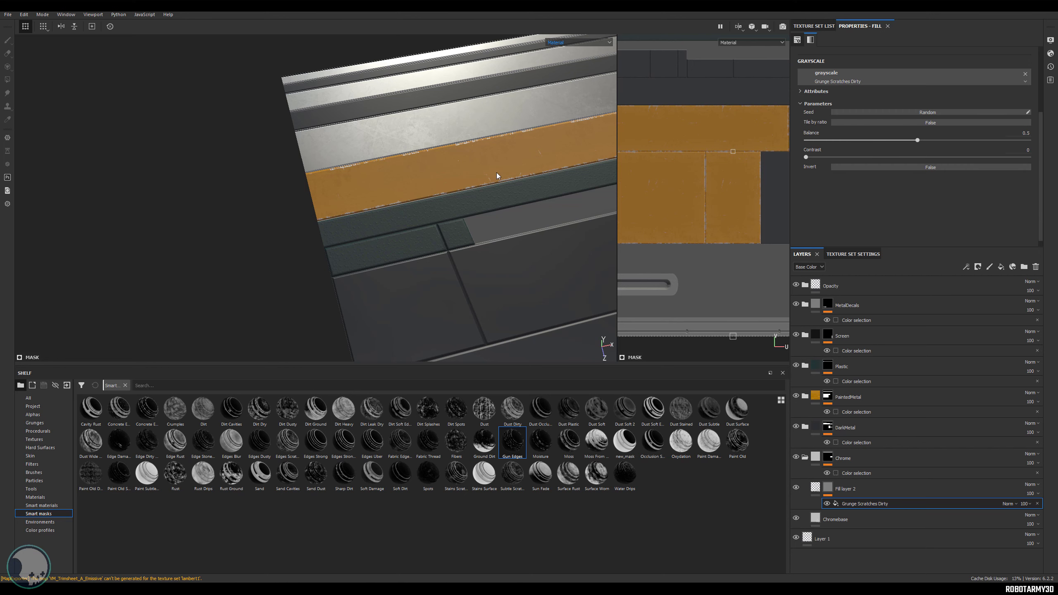
alt+right_drag(496, 176, 803, 225)
alt+drag(433, 164, 595, 167)
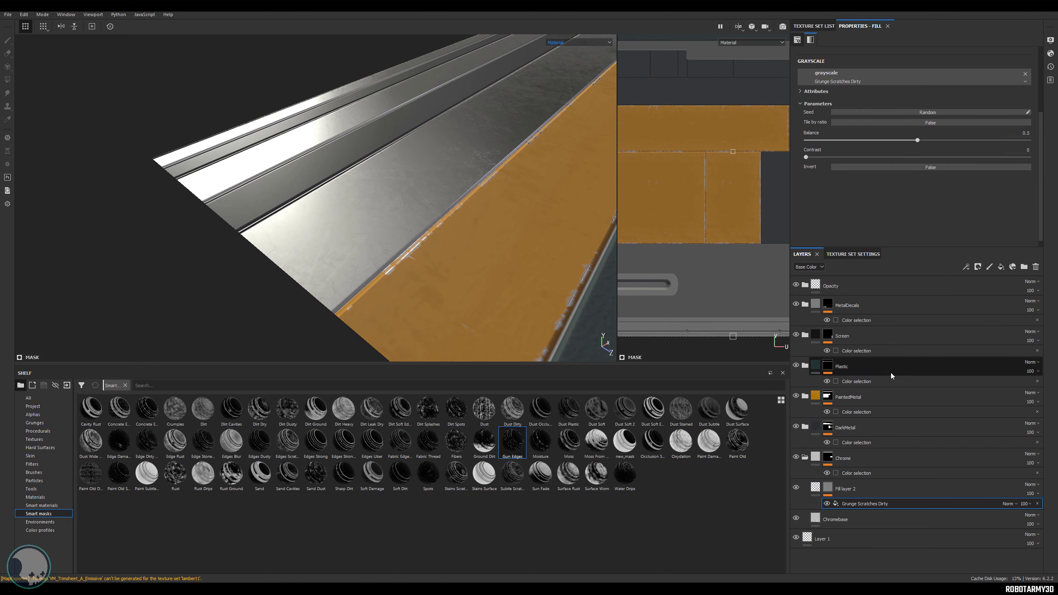
- Set the UV scale of the Grunge Scratches Dirty mask fill to 4
scroll(863, 104, up, 3)
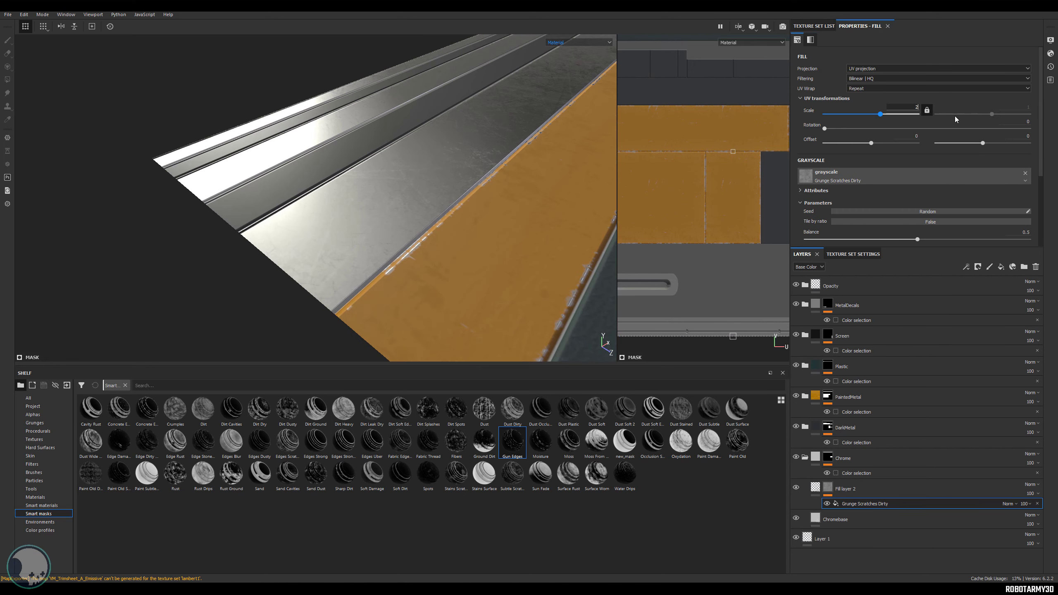
key(Return)
scroll(512, 213, down, 1)
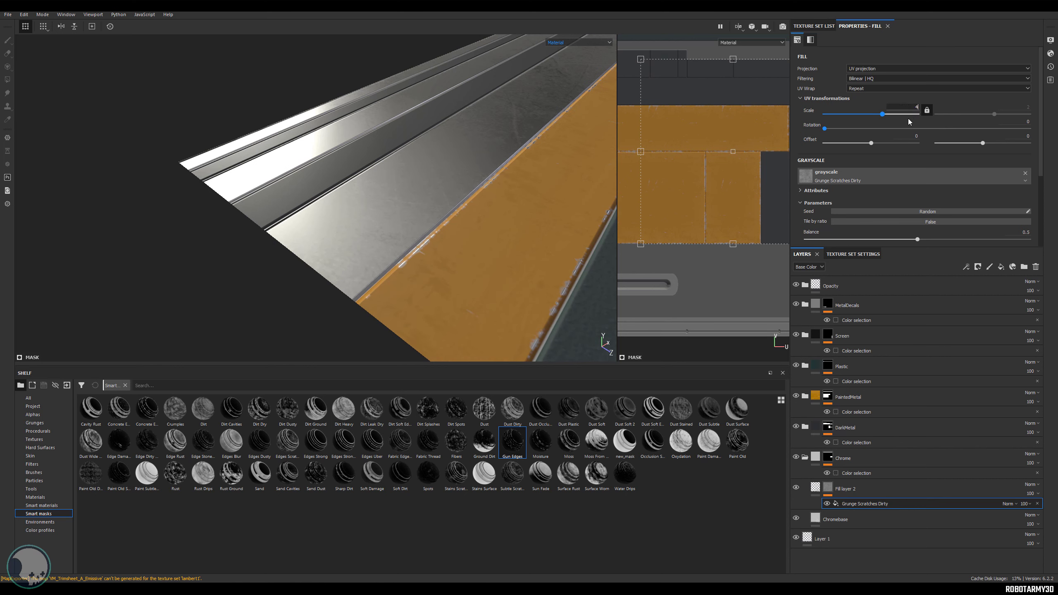
key(Return)
scroll(444, 194, down, 2)
alt+drag(444, 194, 476, 175)
alt+right_drag(475, 175, 683, 240)
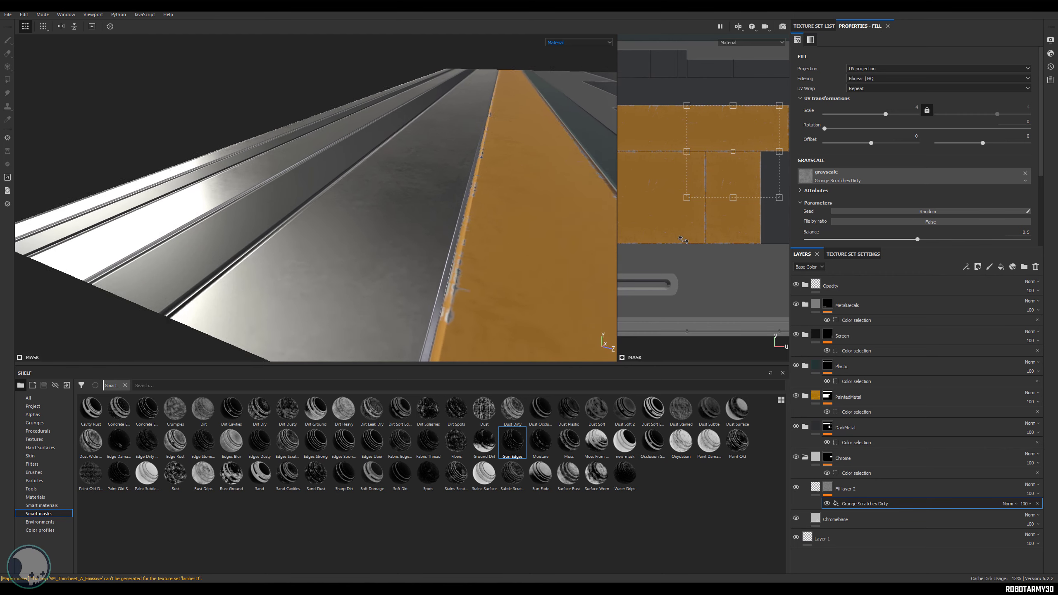
alt+middle_drag(508, 210, 572, 158)
- Set the Balance of the Grunge Scratches Dirty fill to 0.44
scroll(915, 175, down, 3)
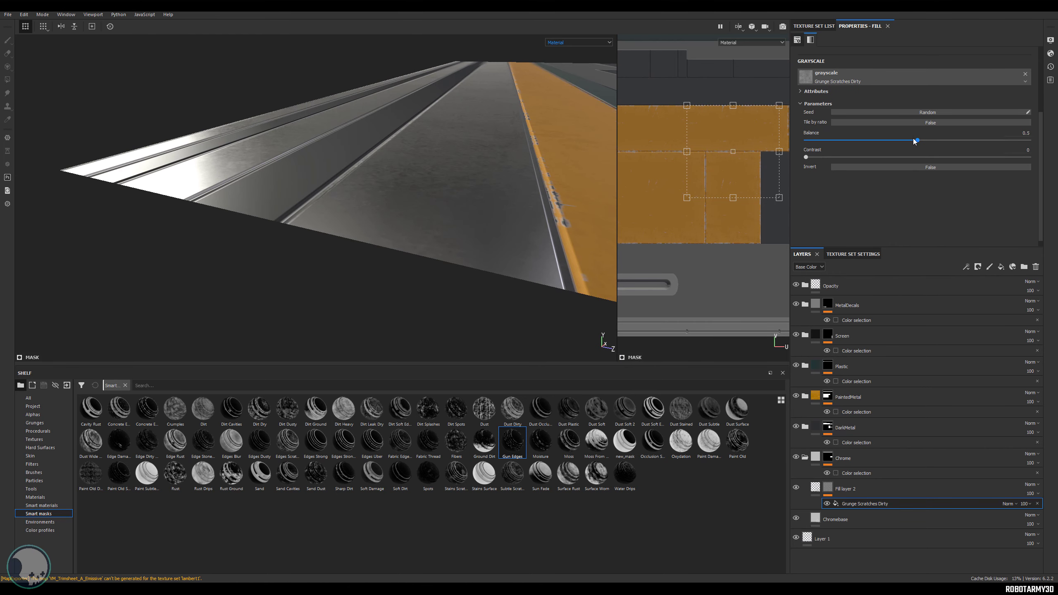
mouse_move(913, 141)
mouse_down()
mouse_move(892, 140)
mouse_move(903, 141)
mouse_up()
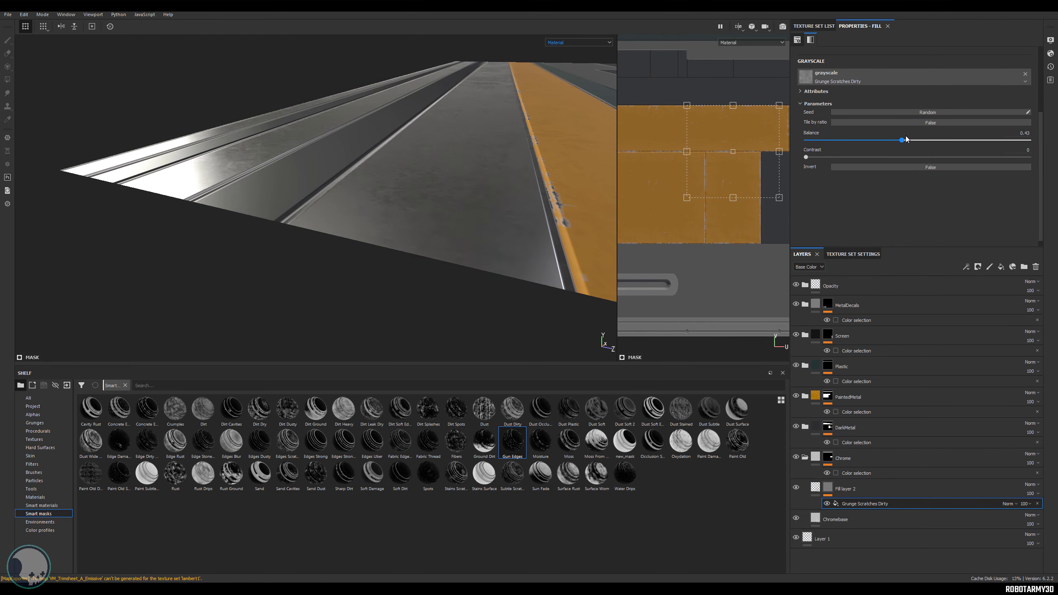
alt+drag(553, 183, 457, 275)
shift+right_drag(478, 240, 417, 238)
alt+drag(421, 239, 498, 201)
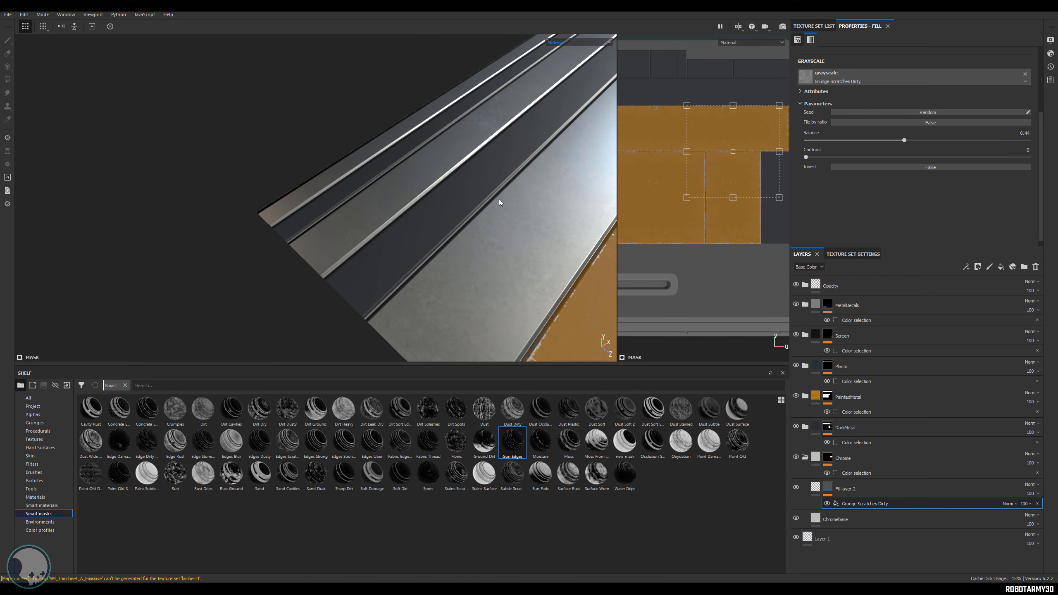
- Collapse the Chrome folder, expand the DarkMetal folder and duplicate its DarkMetalBase layer
click(806, 455)
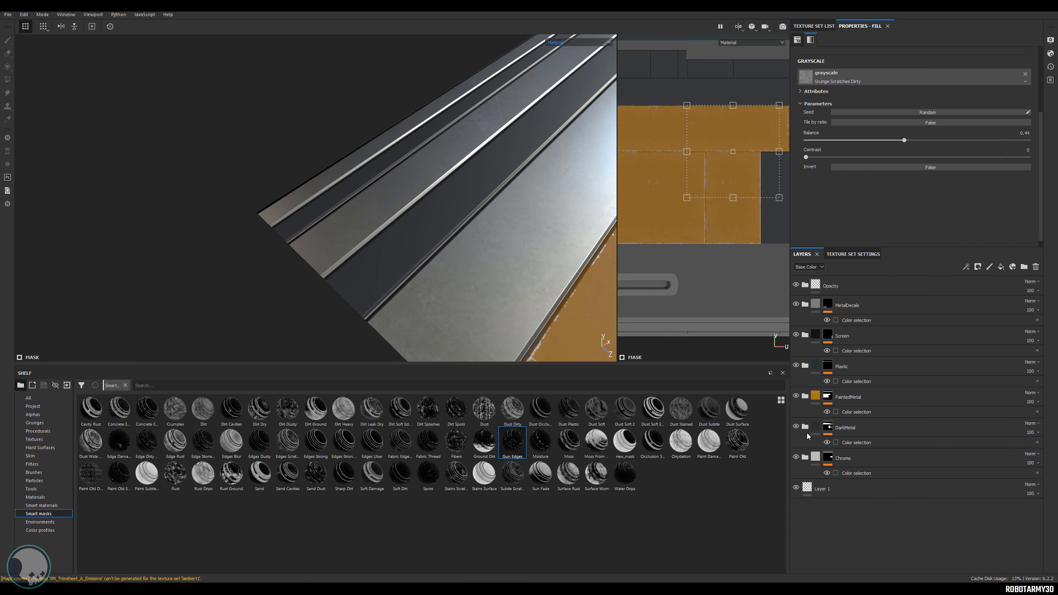
click(874, 426)
click(806, 429)
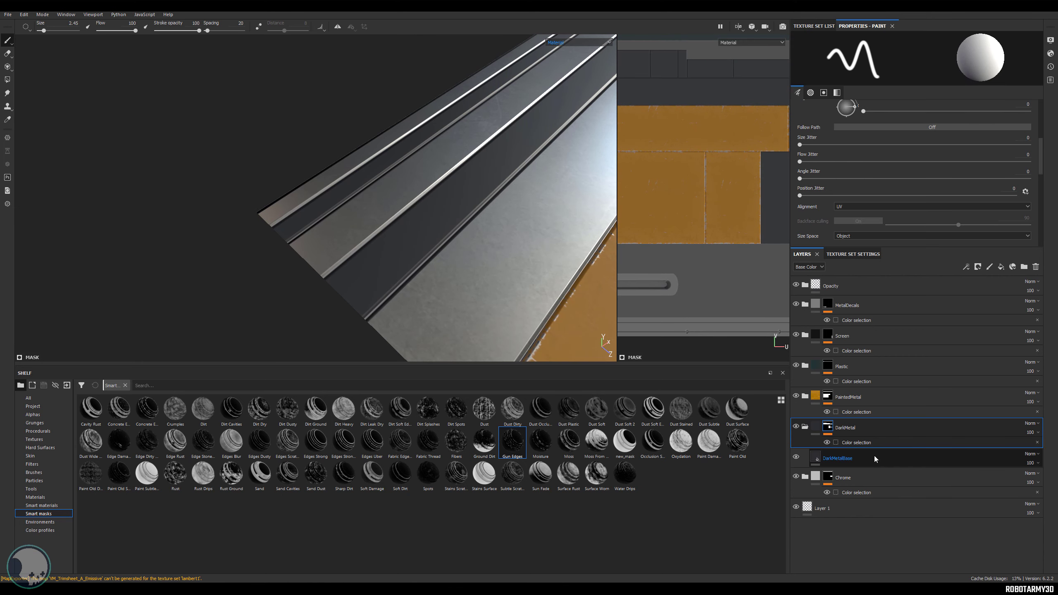
click(847, 458)
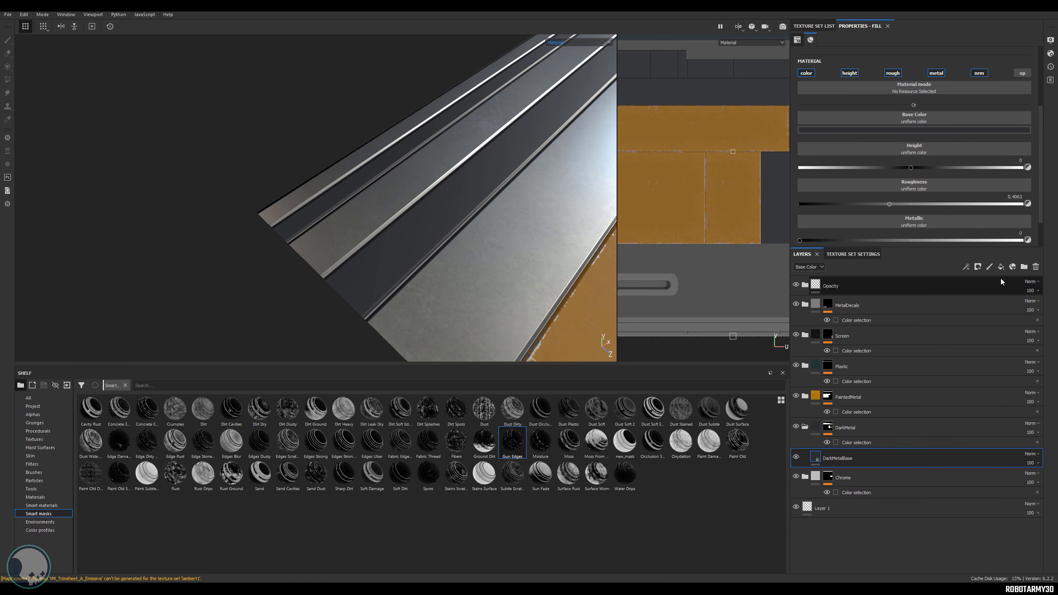
right_click(853, 459)
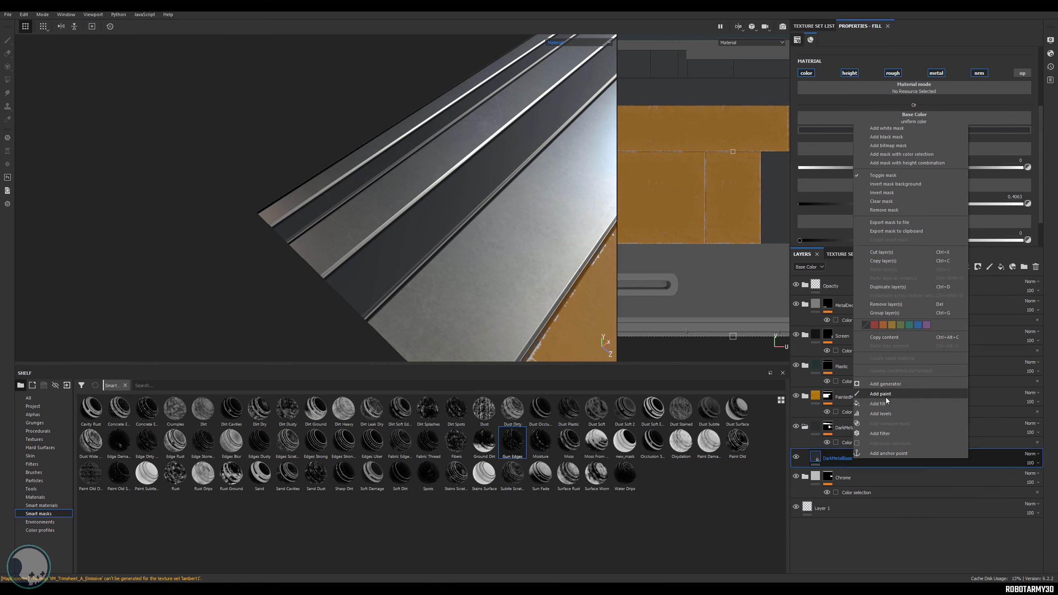
click(895, 305)
- Lighten the base color of DarkMetalBase copy 1 to a grey-blue of R 0.053, G 0.061, B 0.070
click(936, 131)
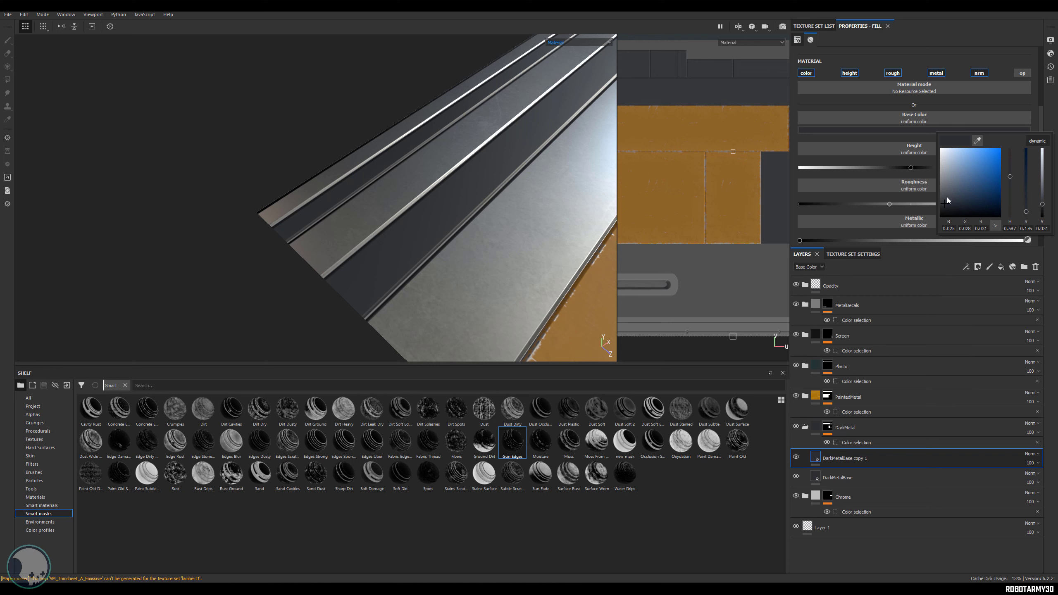
click(948, 198)
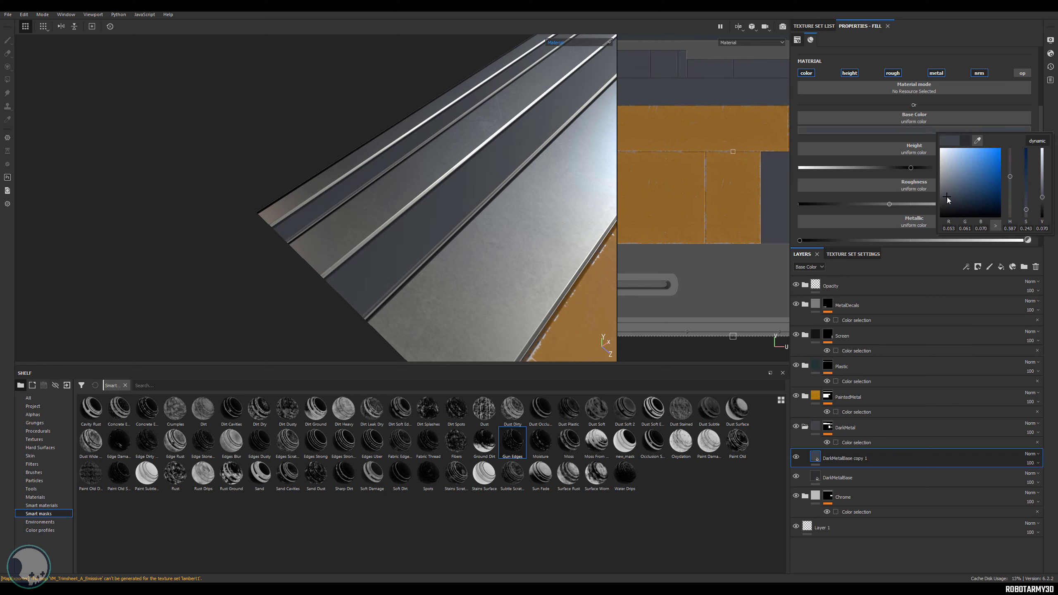
click(898, 534)
- Apply the Edges Strong Scratched smart mask to DarkMetalBase copy 1
click(858, 460)
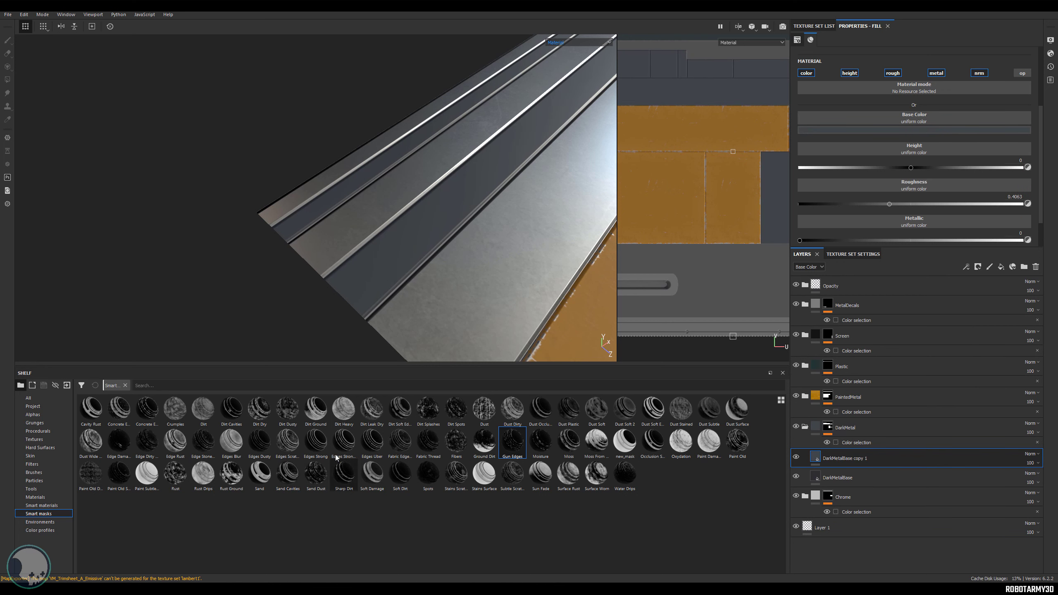
mouse_move(350, 448)
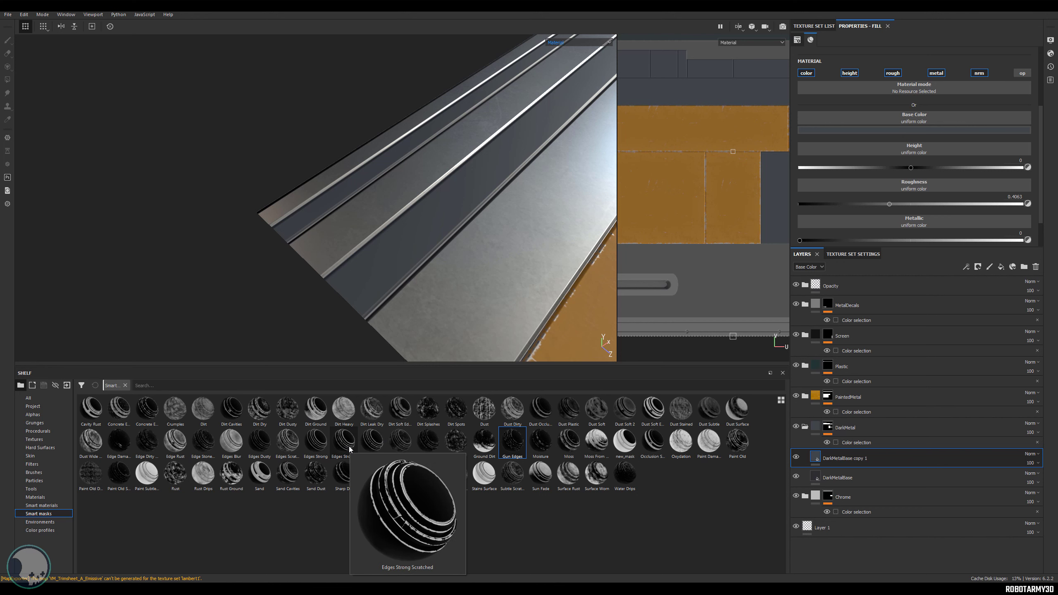
mouse_move(349, 447)
mouse_down()
mouse_move(872, 486)
mouse_move(849, 452)
mouse_up()
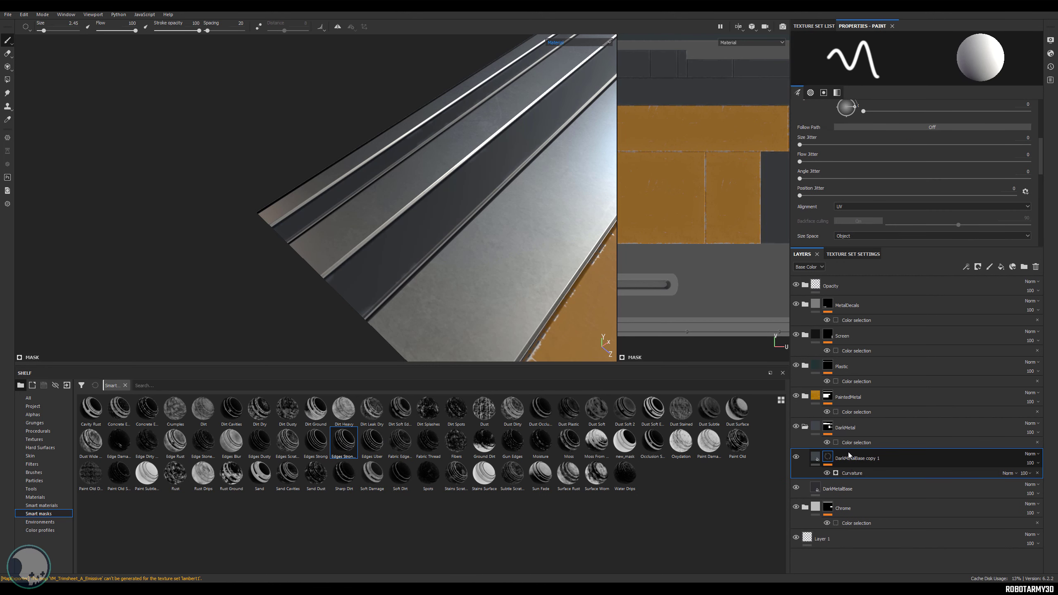
alt+drag(454, 282, 491, 261)
- Set the Curvature generator on the DarkMetalBase copy 1 mask to Global Balance 0.55 and Global Contrast 0.8
click(852, 473)
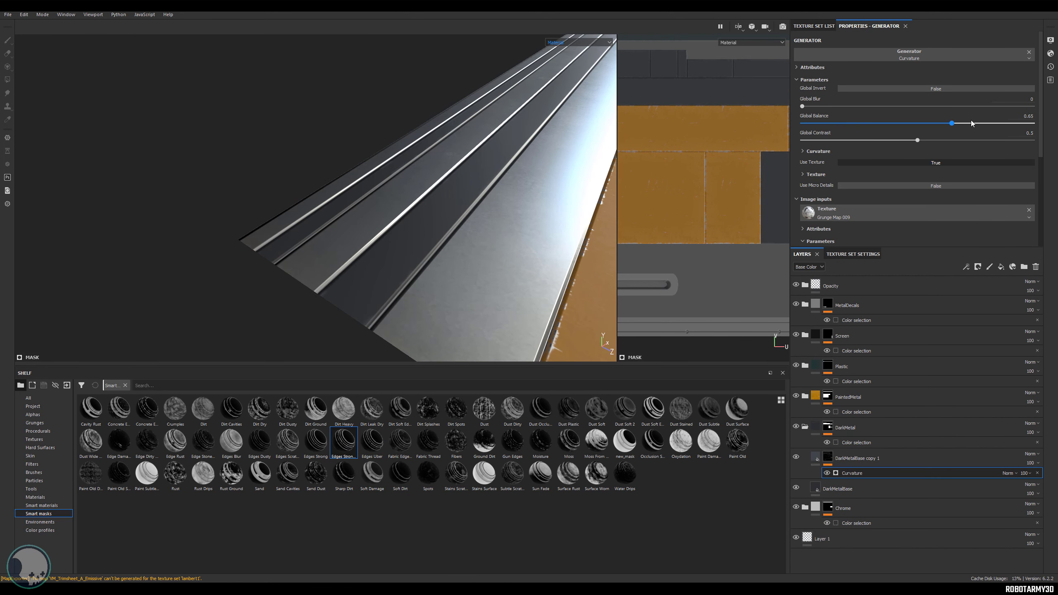
drag(968, 124, 993, 123)
drag(919, 140, 987, 142)
alt+drag(500, 195, 486, 174)
alt+middle_drag(486, 174, 320, 245)
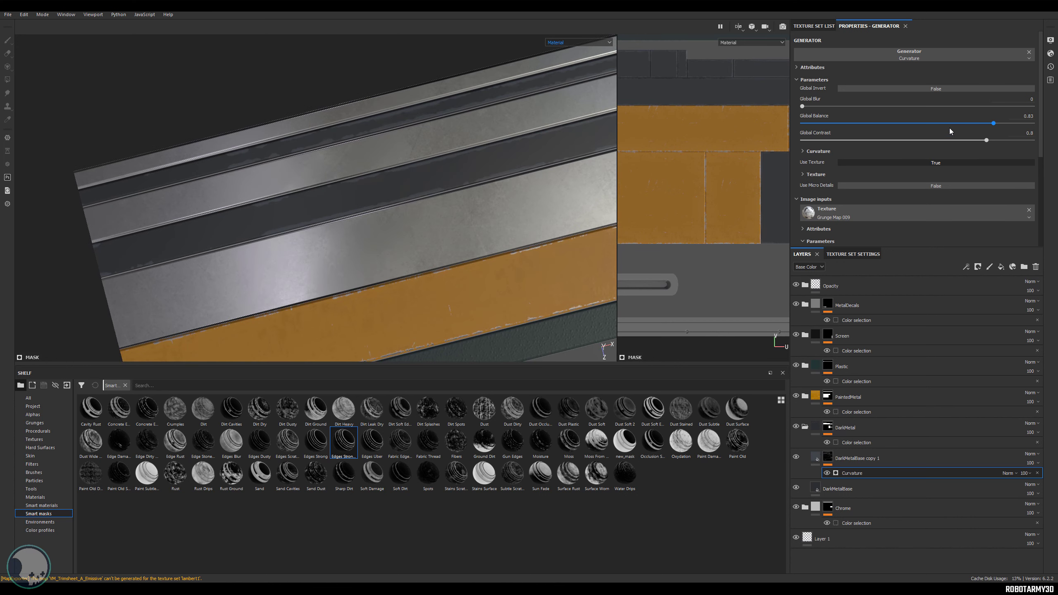
drag(902, 137, 929, 136)
alt+drag(461, 149, 281, 139)
alt+right_drag(282, 138, 151, 85)
alt+middle_drag(529, 217, 394, 165)
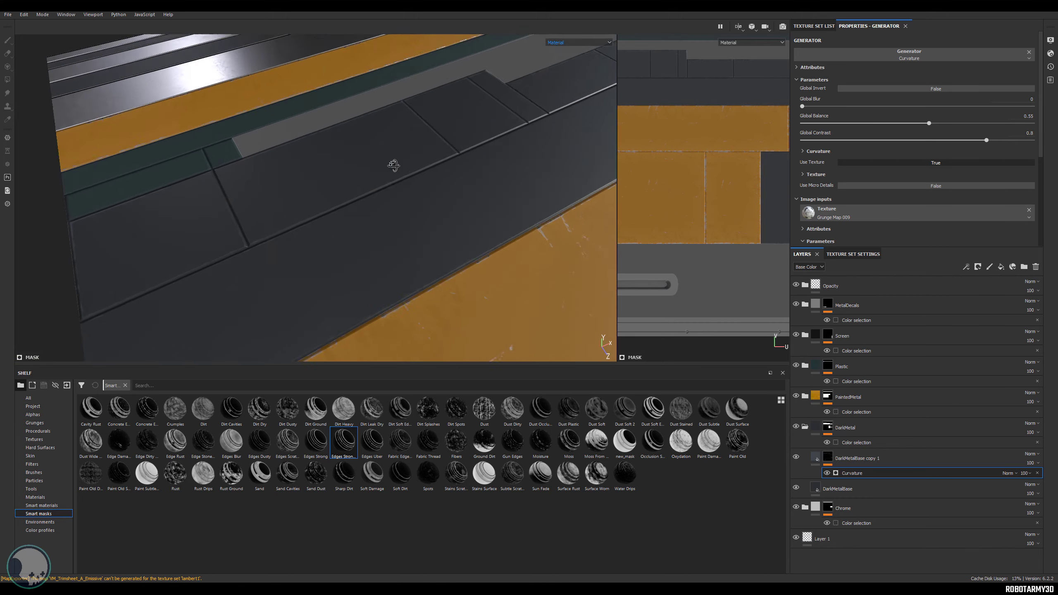
- Set the roughness of DarkMetalBase copy 1 to 0.2482
alt+right_drag(394, 165, 471, 183)
click(815, 457)
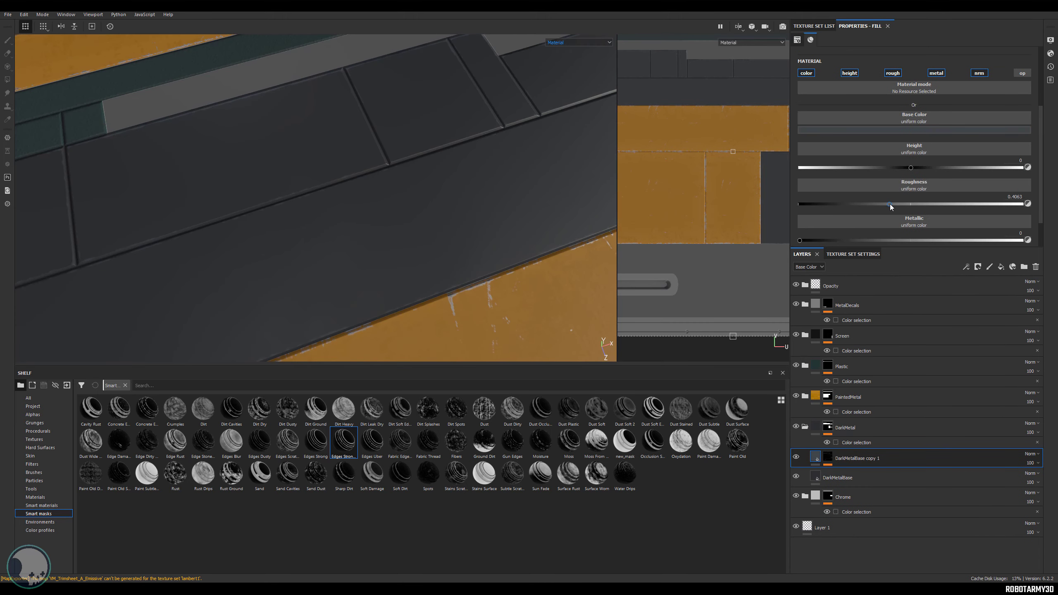
drag(928, 204, 923, 203)
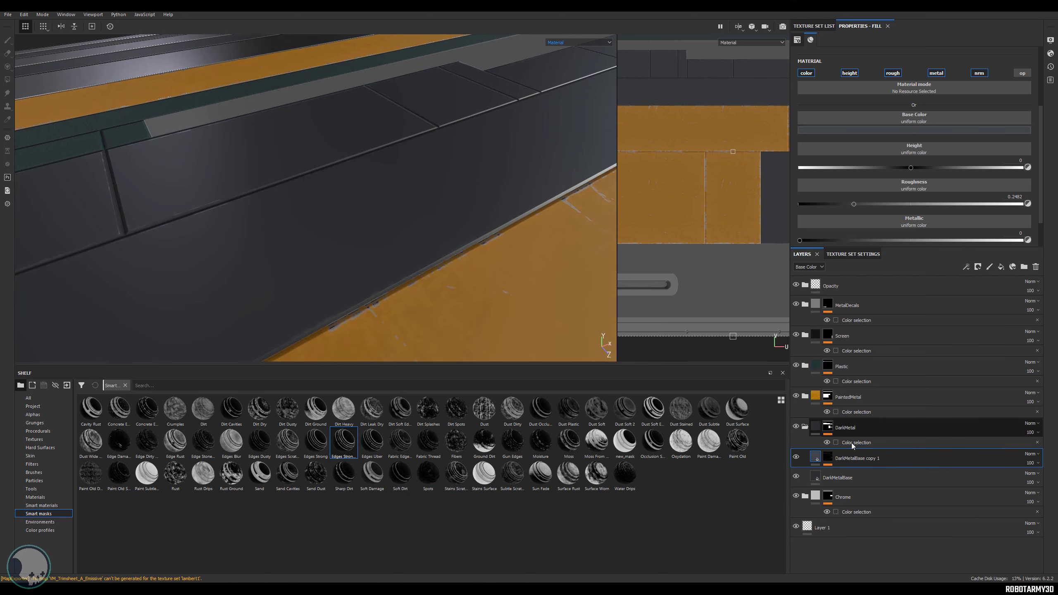
- Set the roughness of DarkMetalBase to 0.4265 and slightly lower that of DarkMetalBase copy 1
click(817, 477)
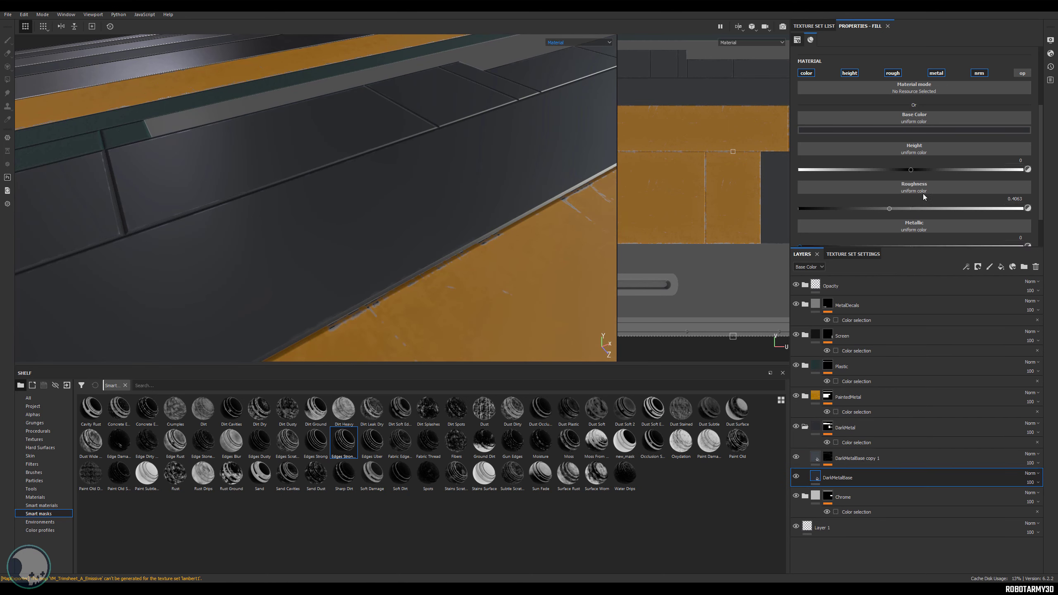
alt+drag(583, 194, 489, 169)
shift+right_drag(489, 169, 447, 165)
shift+right_drag(447, 165, 438, 165)
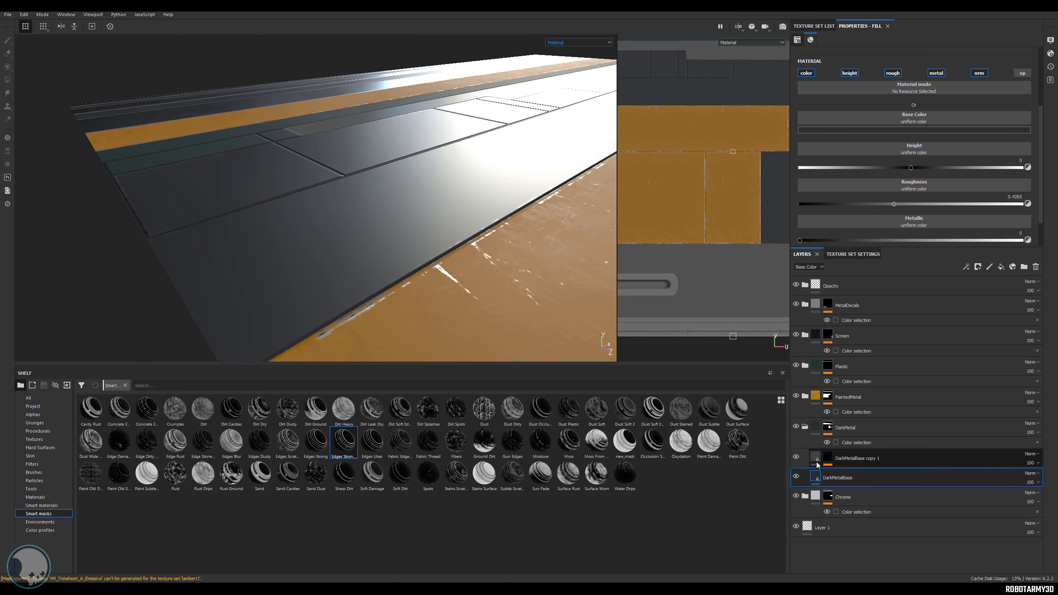
click(817, 461)
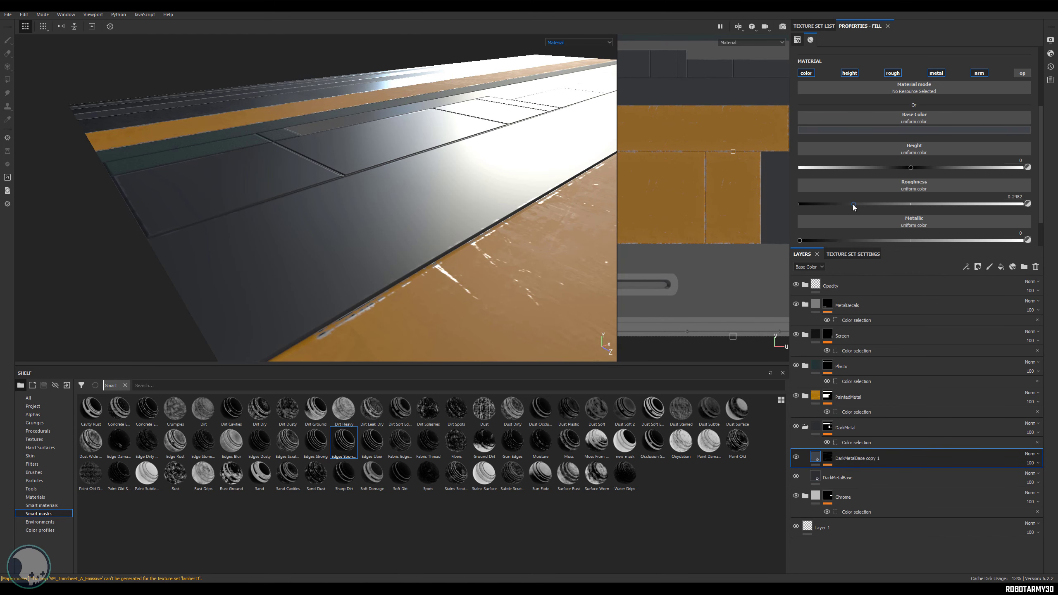
drag(850, 207, 847, 204)
- Add a fill layer above DarkMetalBase copy 1 with every channel except roughness turned off
click(811, 74)
click(850, 74)
click(936, 74)
click(983, 76)
click(1019, 76)
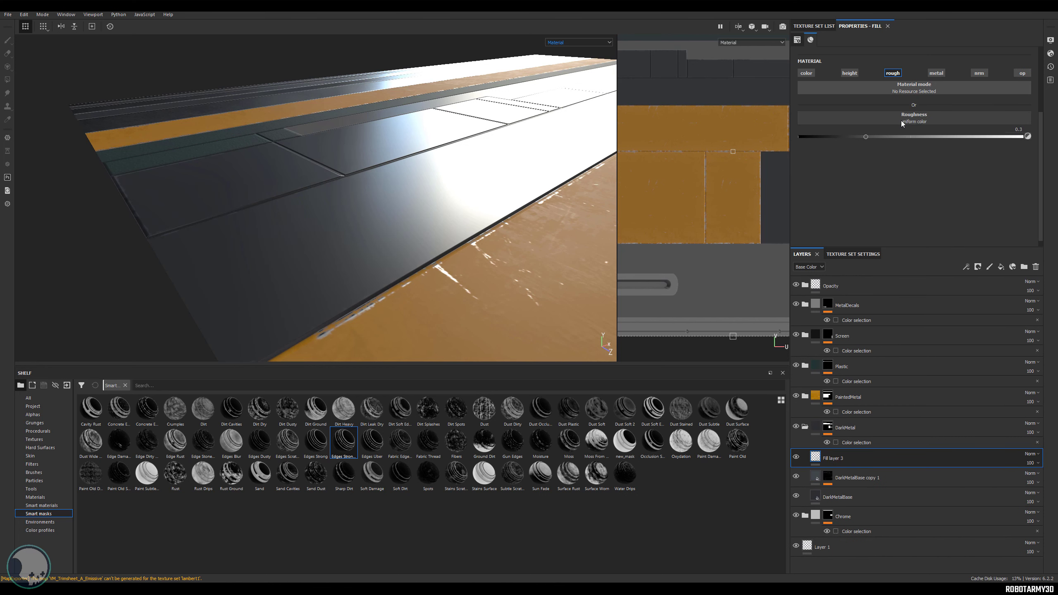
click(901, 121)
- Add a black mask to the new roughness-only fill layer and rename the layer darkmetal_Rough
right_click(827, 460)
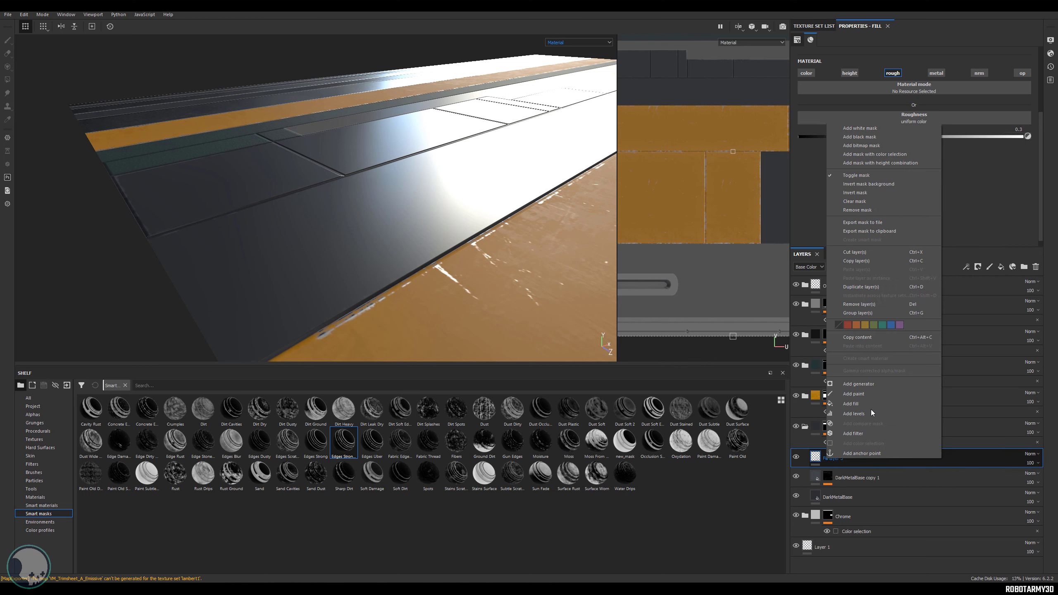
click(890, 139)
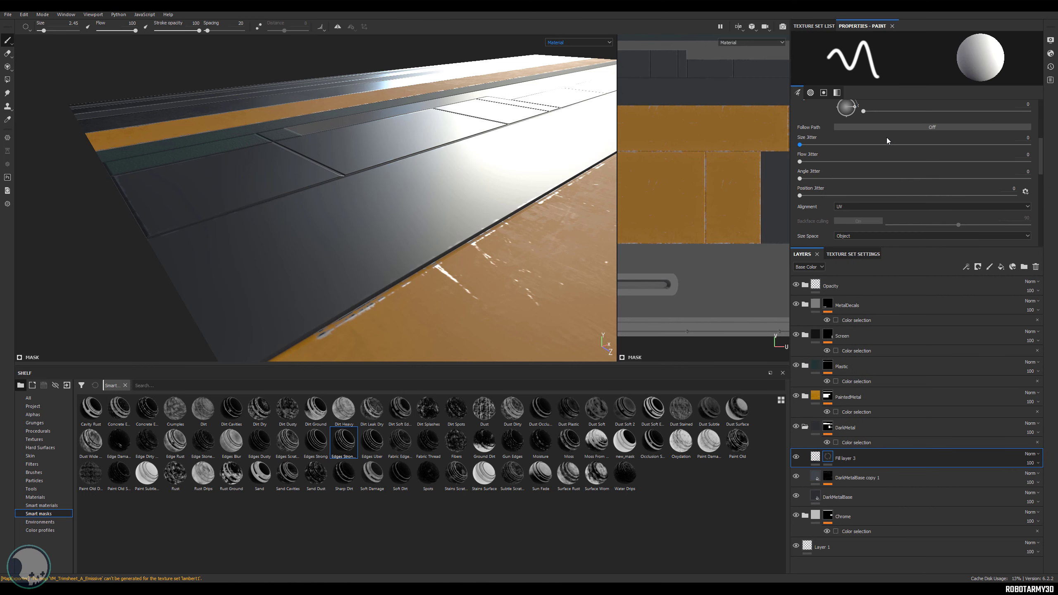
click(841, 459)
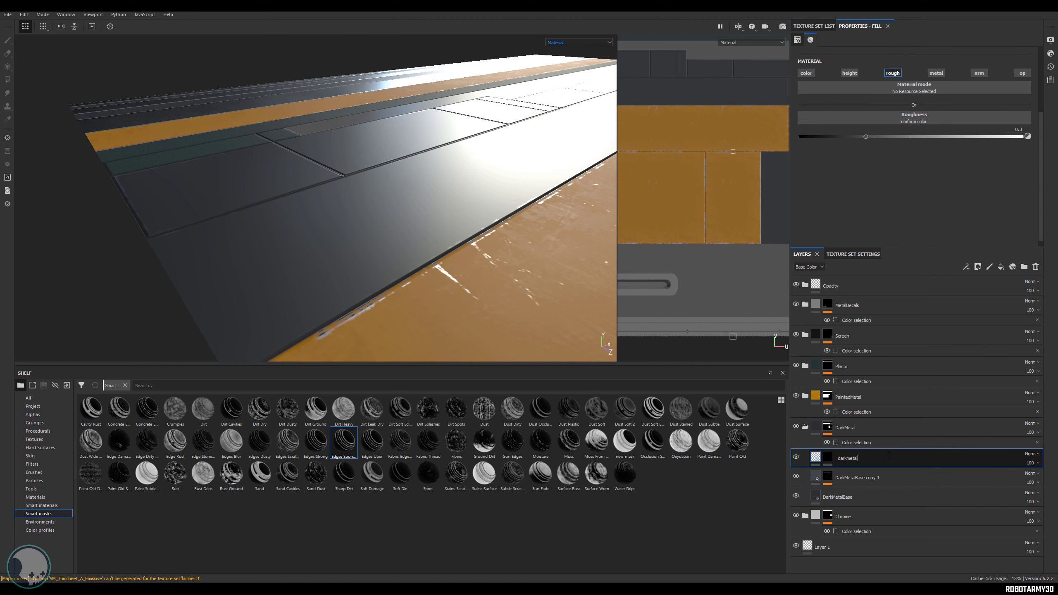
right_click(861, 459)
click(890, 404)
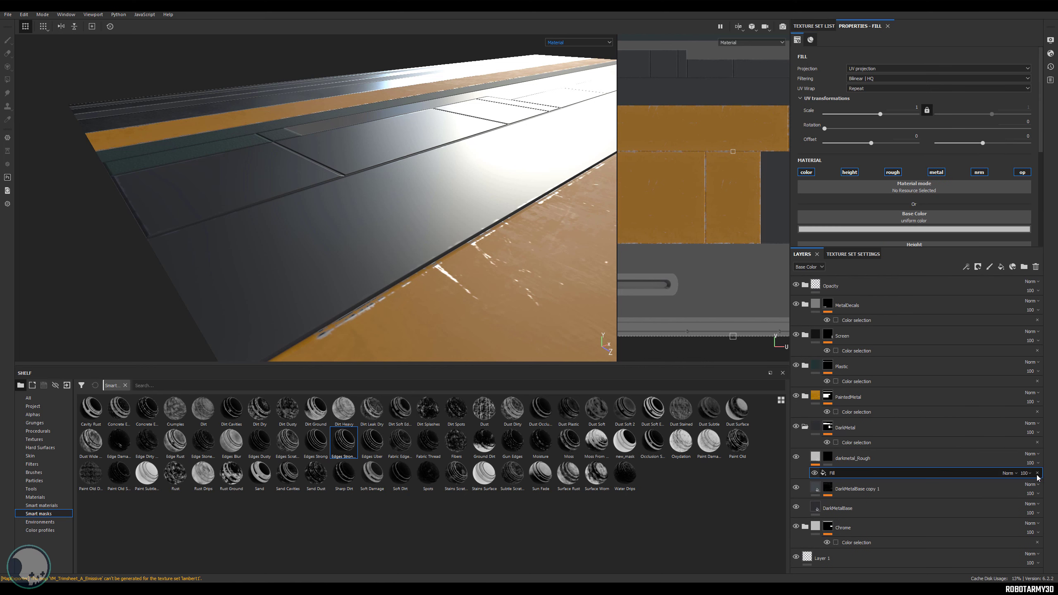
click(1037, 473)
- Add a fill to the darkmetal_Rough mask that uses the Grunge Scratches texture
right_click(829, 459)
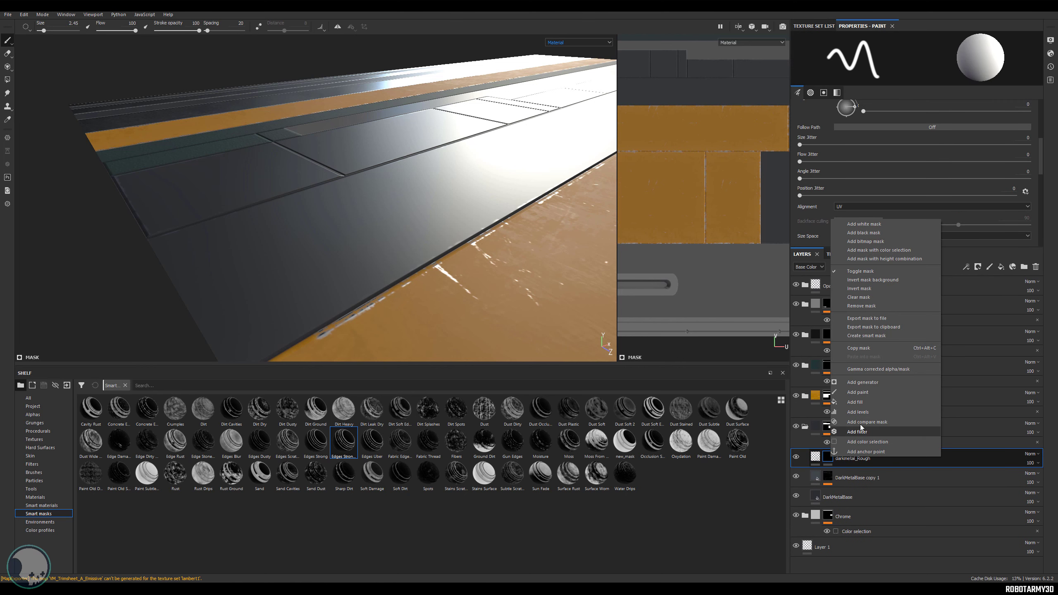
click(858, 404)
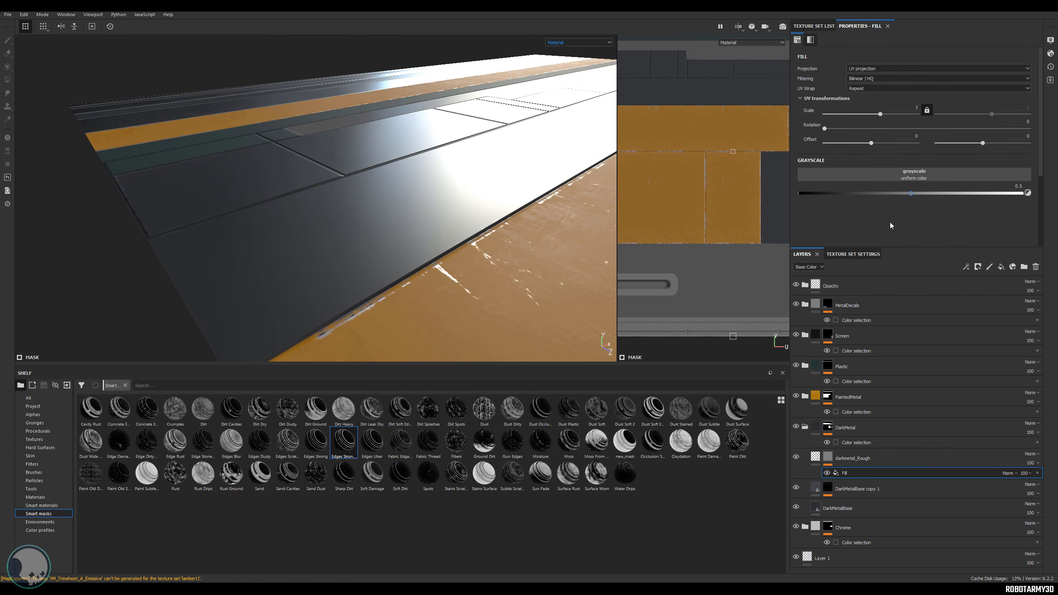
click(878, 173)
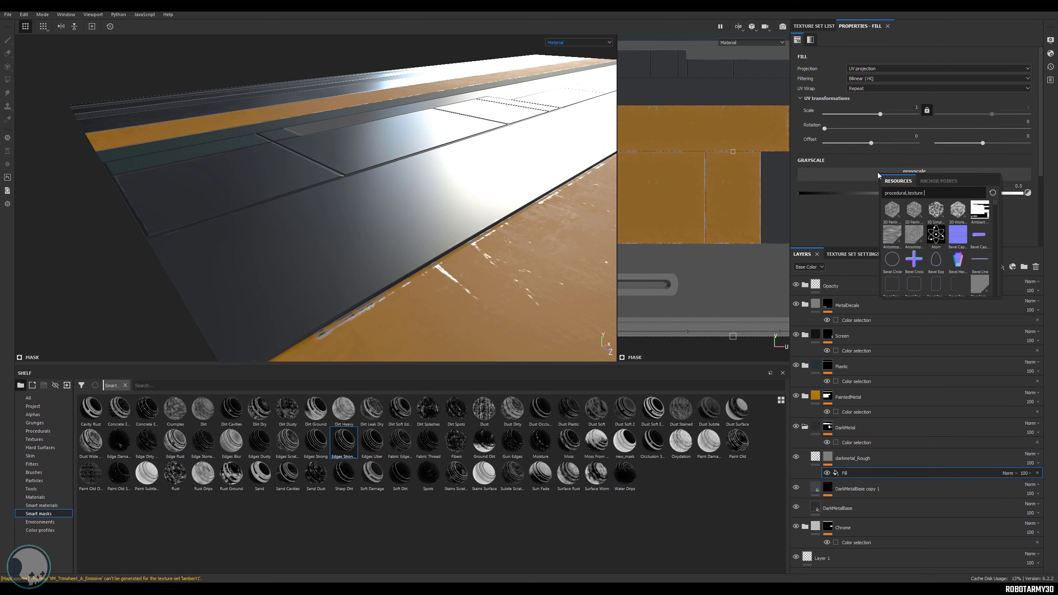
scroll(945, 252, down, 10)
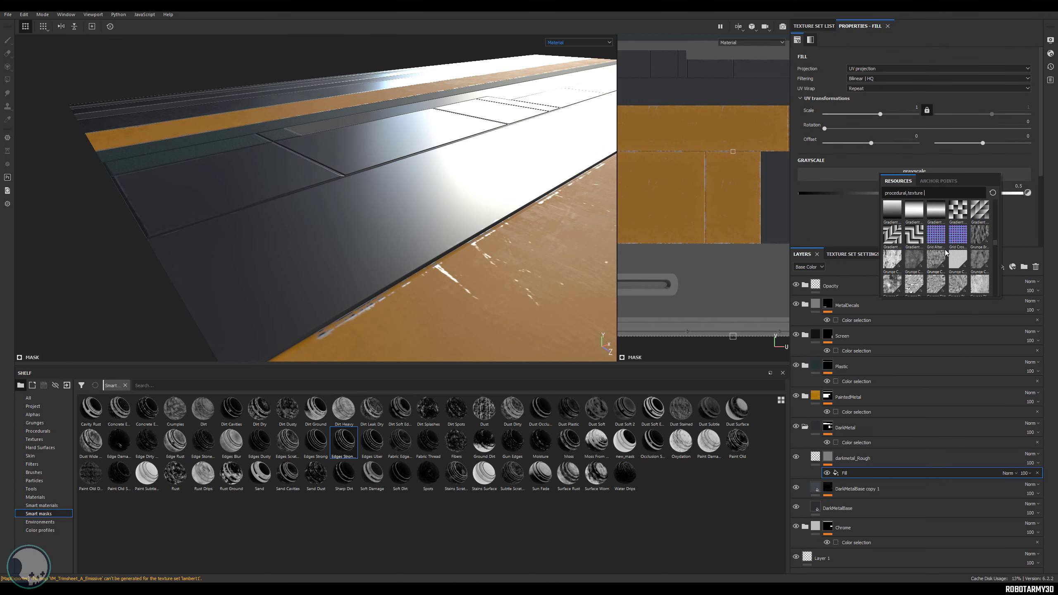
scroll(945, 253, down, 7)
click(952, 260)
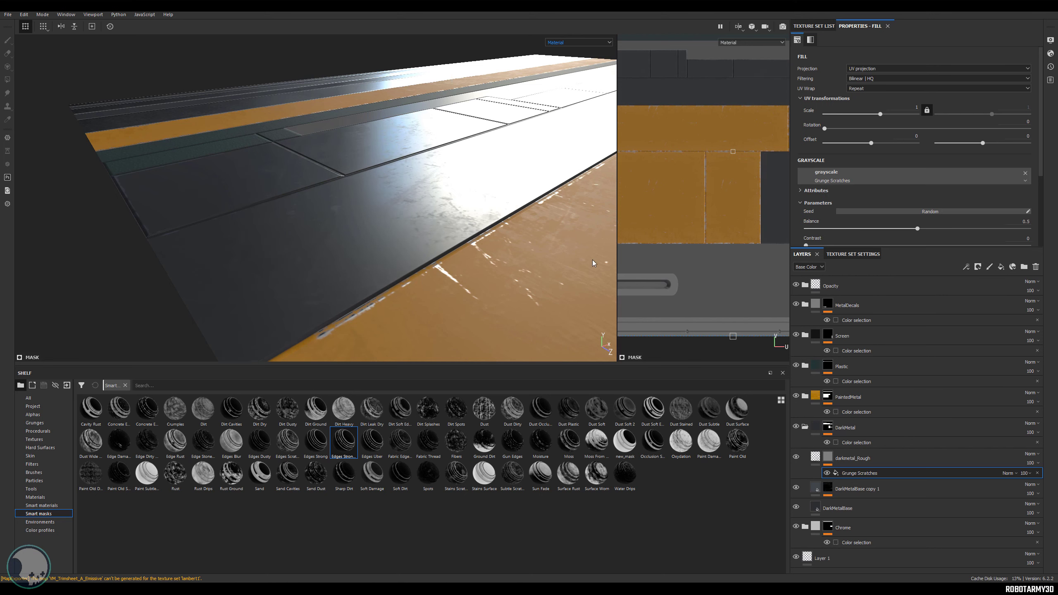
- Set the UV scale of the Grunge Scratches fill to 6
alt+drag(486, 224, 469, 236)
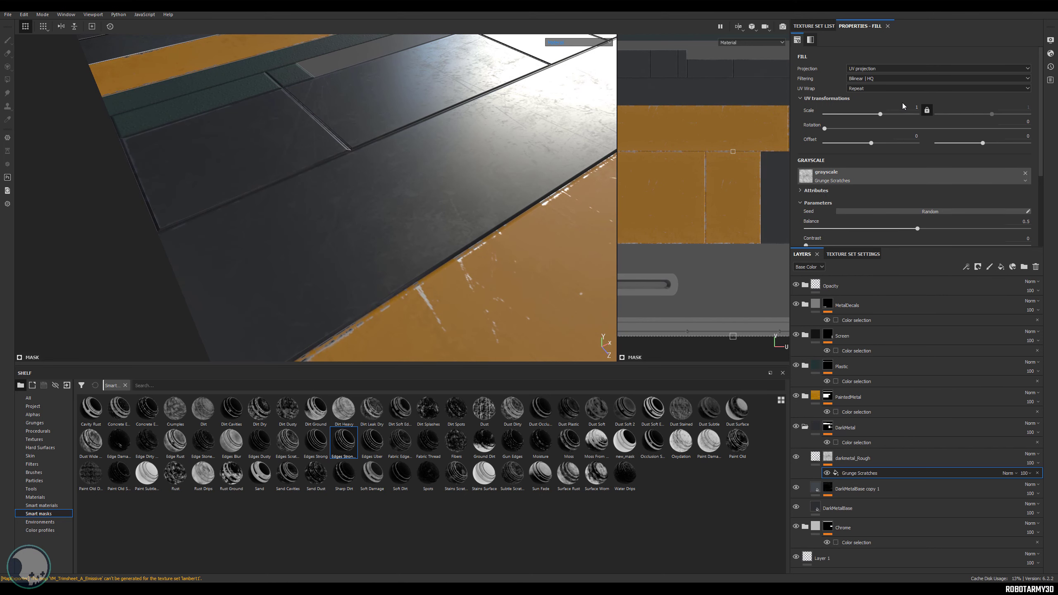
key(Return)
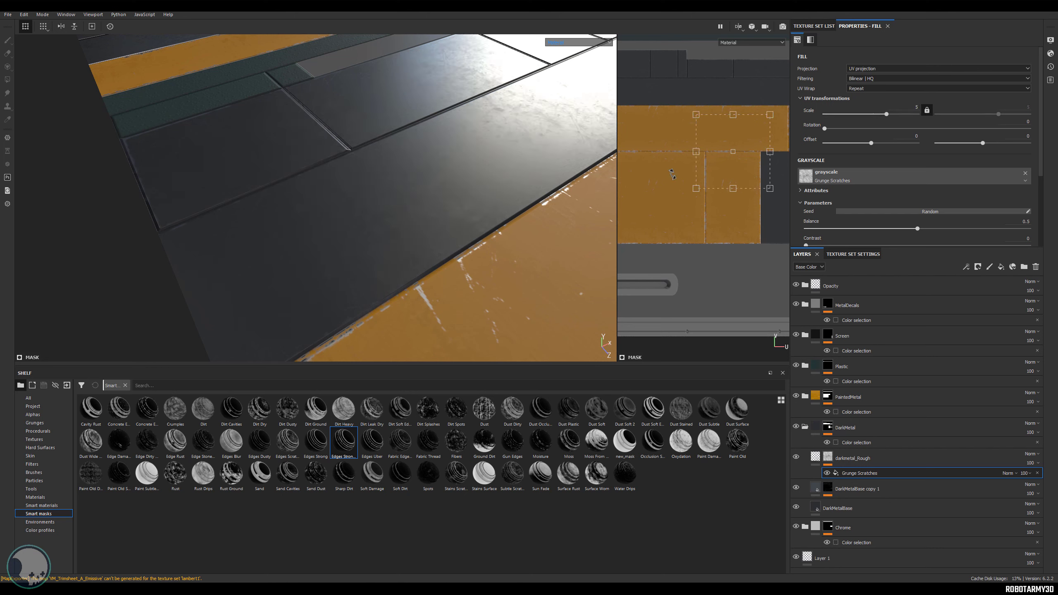
alt+drag(469, 184, 444, 193)
text(6)
key(Return)
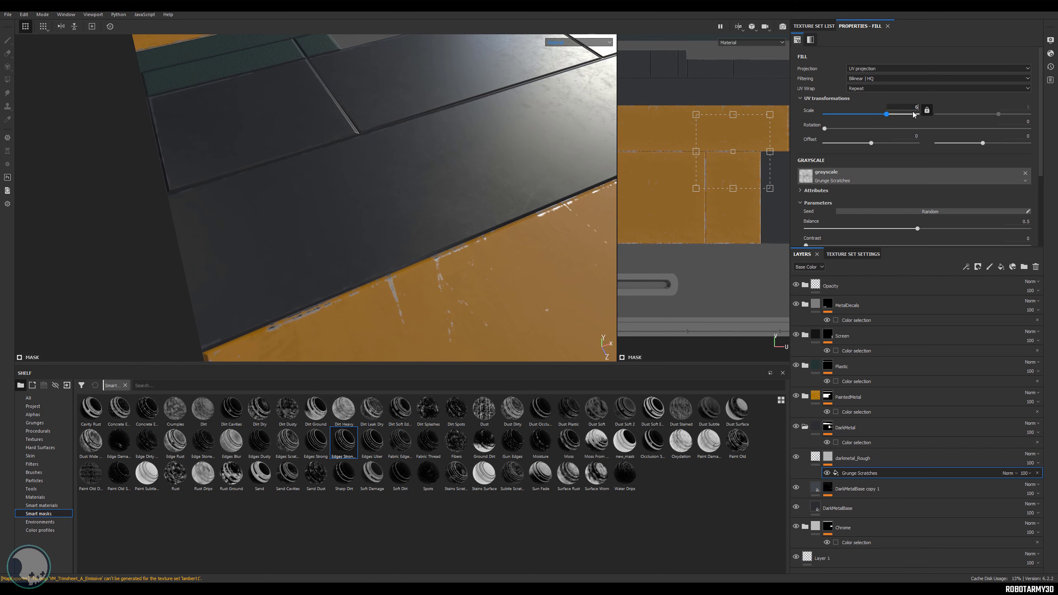
- Set the Grunge Scratches balance to 0.61 and its contrast to about 0.48
scroll(889, 208, down, 3)
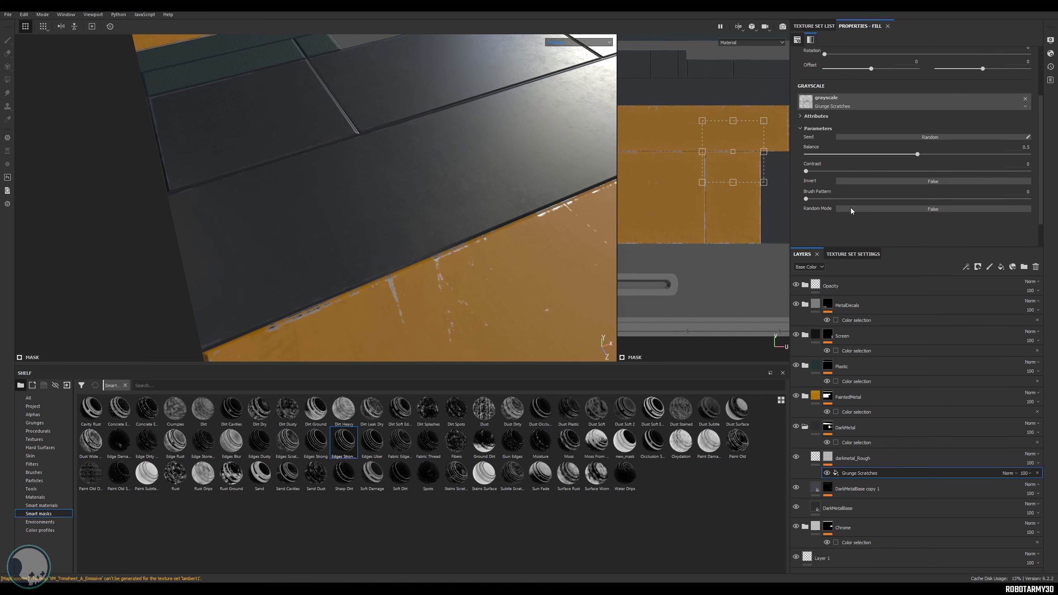
drag(912, 171, 914, 170)
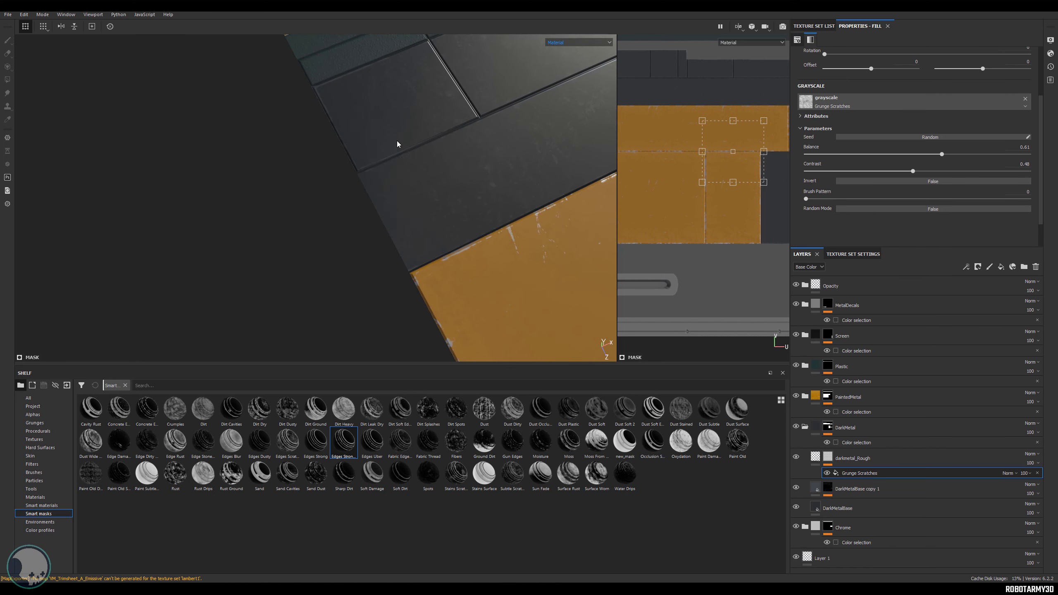
alt+drag(396, 142, 491, 162)
- Switch the layer stack to the Roughness channel and lower the darkmetal_Rough layer's opacity to 59
click(855, 458)
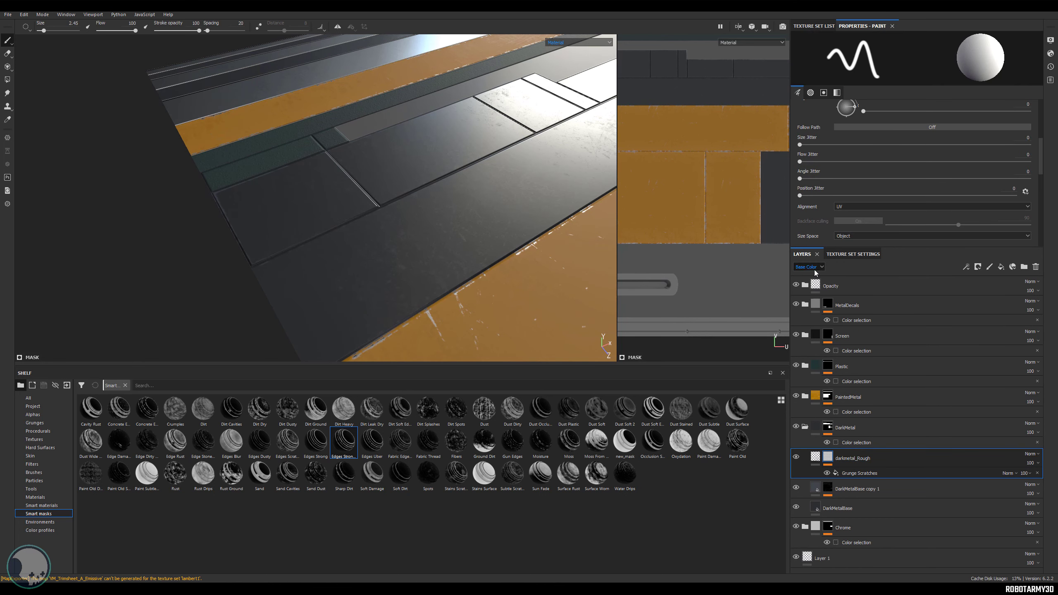
click(813, 266)
click(804, 286)
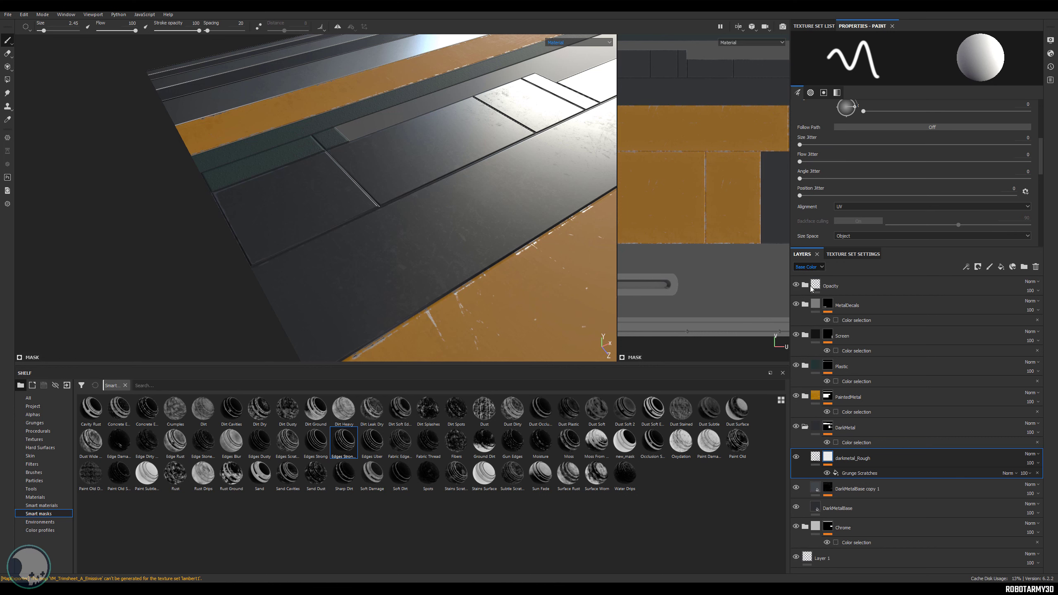
click(1029, 473)
drag(1054, 483, 1040, 482)
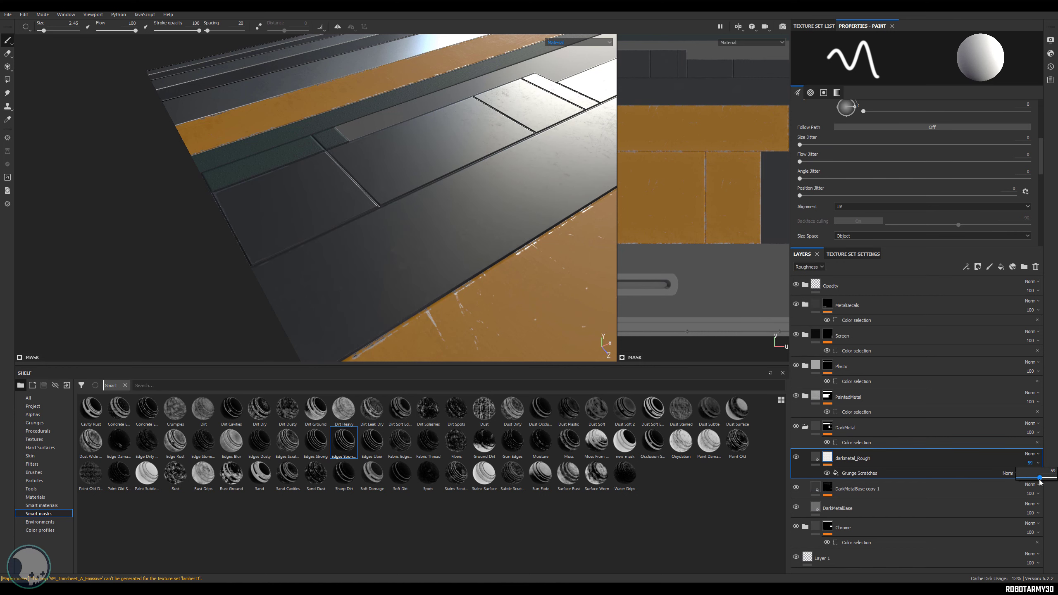
- Collapse the DarkMetal folder and hide the MetalDecals folder
mouse_move(433, 264)
alt+mouse_down()
mouse_move(432, 286)
mouse_move(472, 213)
mouse_move(491, 300)
alt+mouse_up()
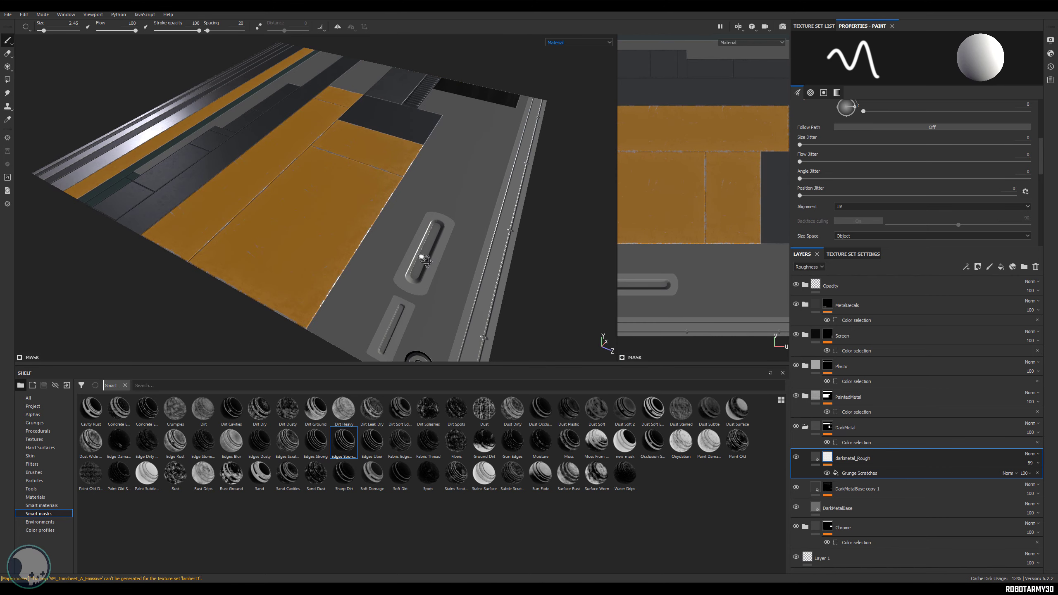
alt+drag(422, 257, 325, 199)
alt+middle_drag(419, 210, 406, 168)
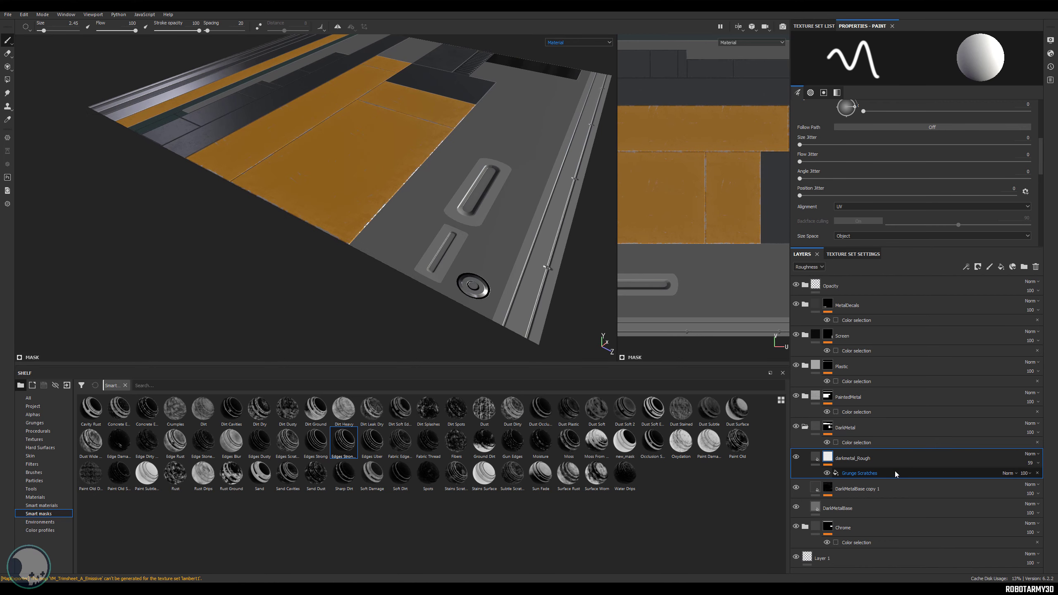
click(806, 428)
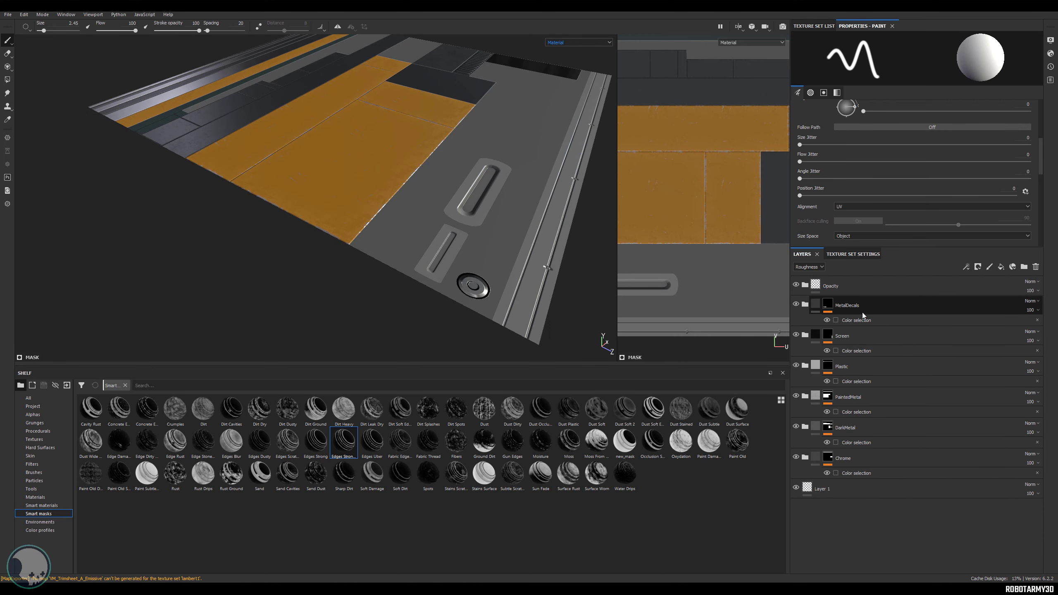
click(796, 304)
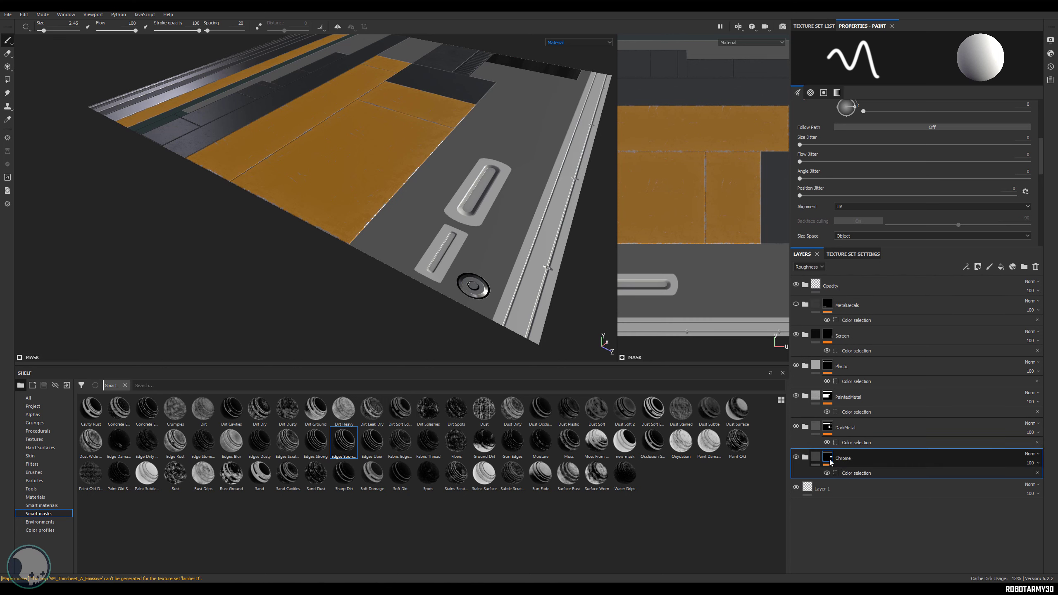
- Add the dark red ID color of the slot-shaped decals to the Chrome folder's color selection mask
click(850, 475)
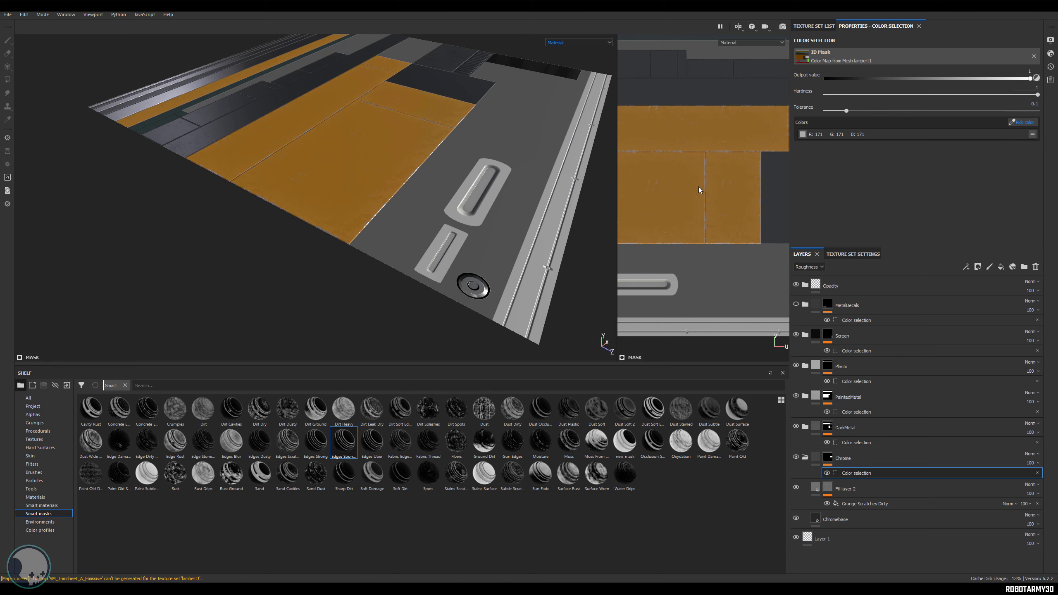
click(462, 214)
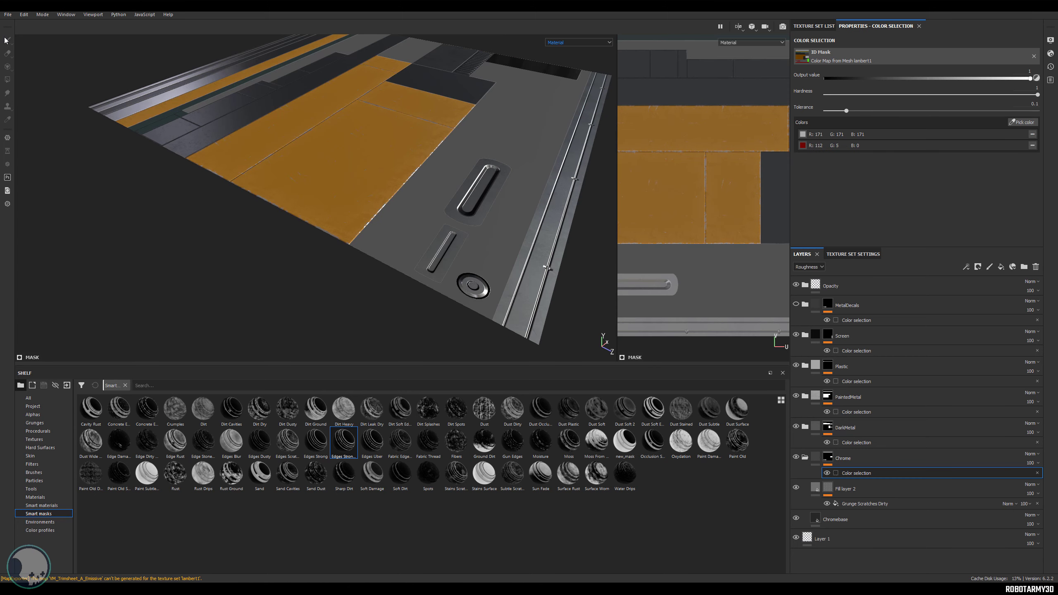
alt+drag(514, 216, 405, 247)
alt+right_drag(405, 247, 472, 250)
alt+middle_drag(533, 198, 460, 236)
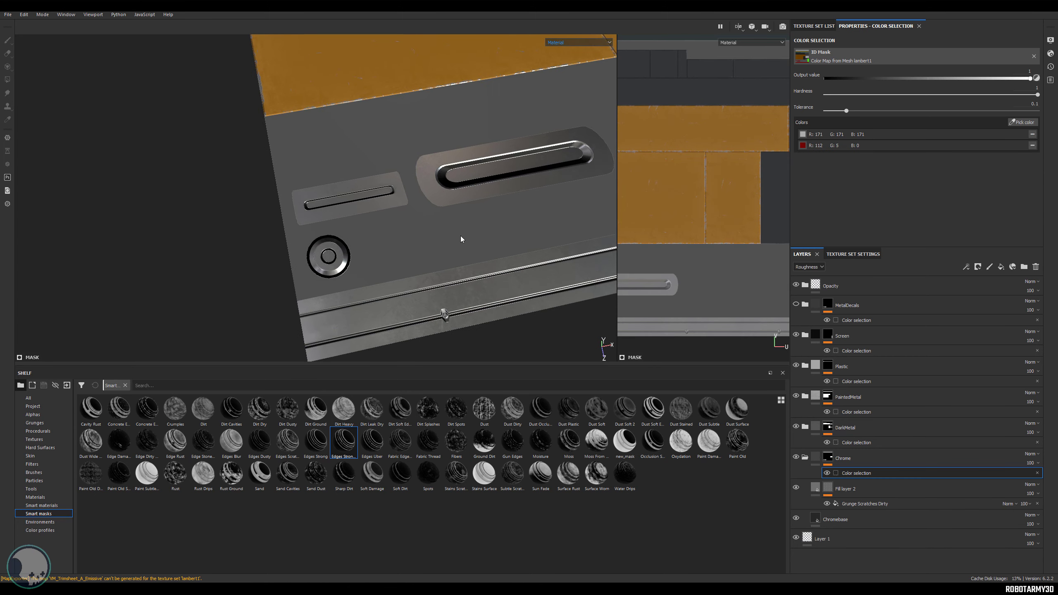
alt+right_drag(443, 192, 255, 203)
alt+middle_drag(379, 153, 352, 261)
- Create a folder named Dirt above MetalDecals and place a new fill layer inside it
click(827, 303)
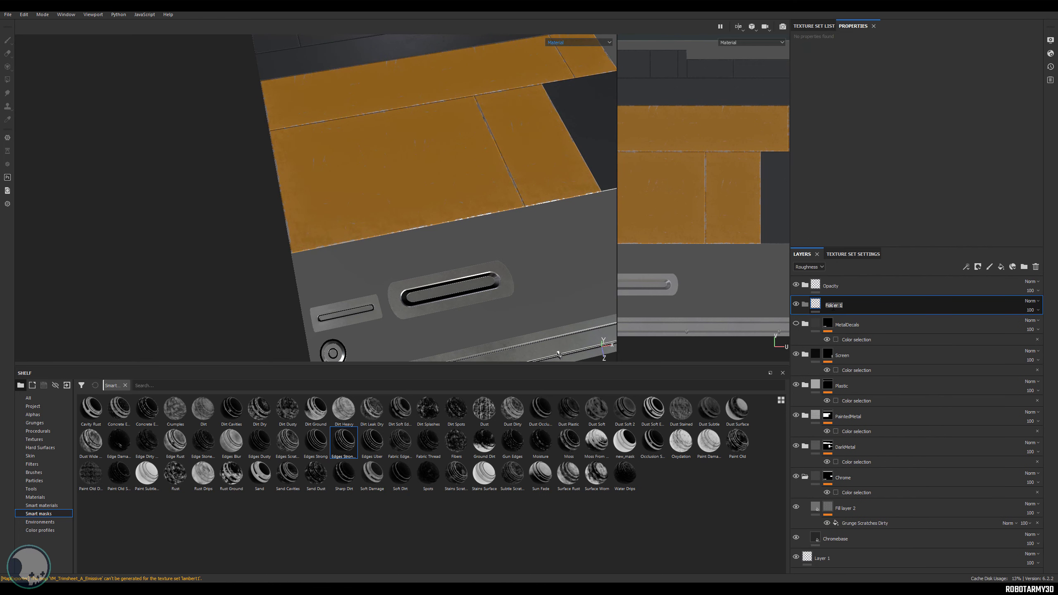
click(804, 306)
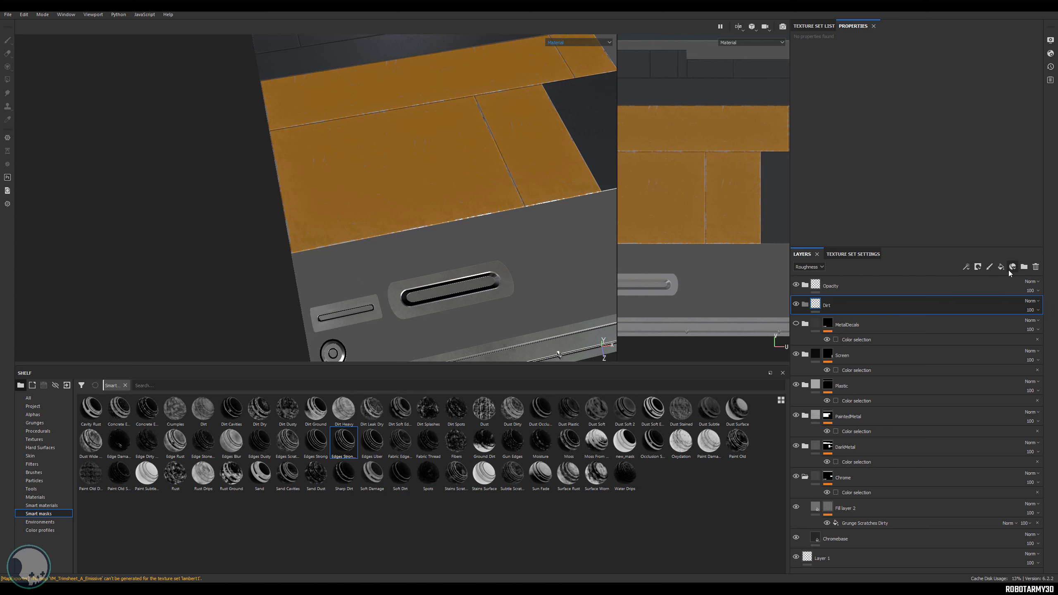
drag(840, 306, 830, 327)
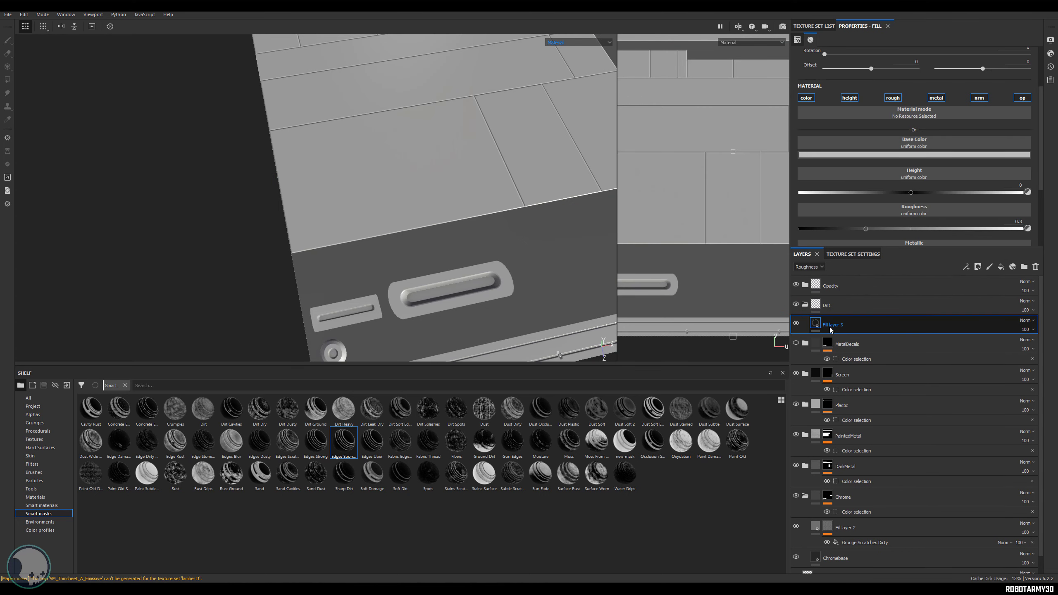
- Give the fill layer in the Dirt folder a very dark reddish-brown base color and a roughness of about 0.55
click(906, 156)
mouse_move(944, 197)
mouse_down()
mouse_move(903, 218)
mouse_move(906, 227)
mouse_up()
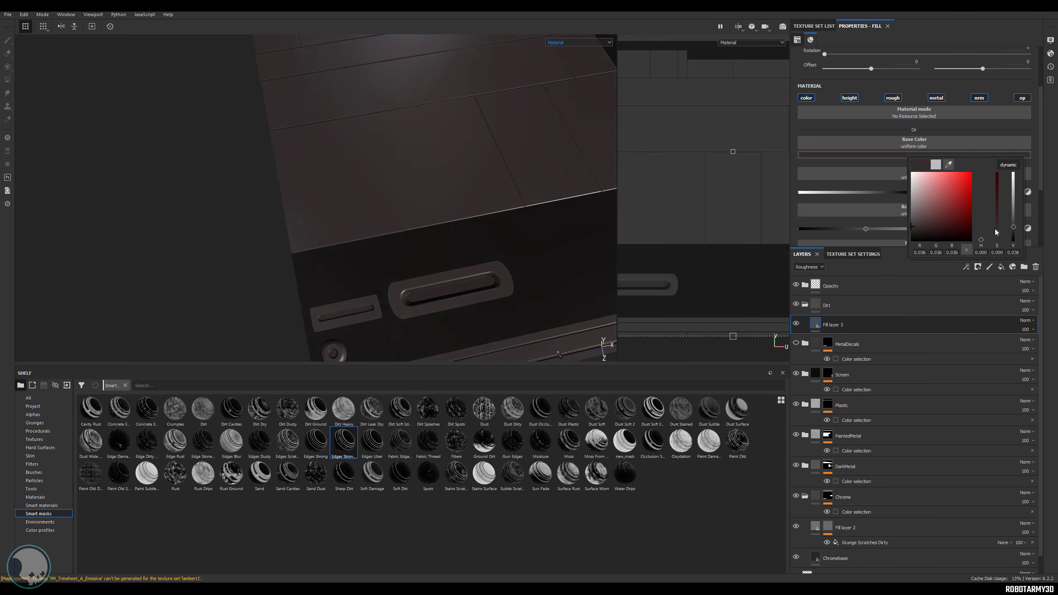
click(929, 230)
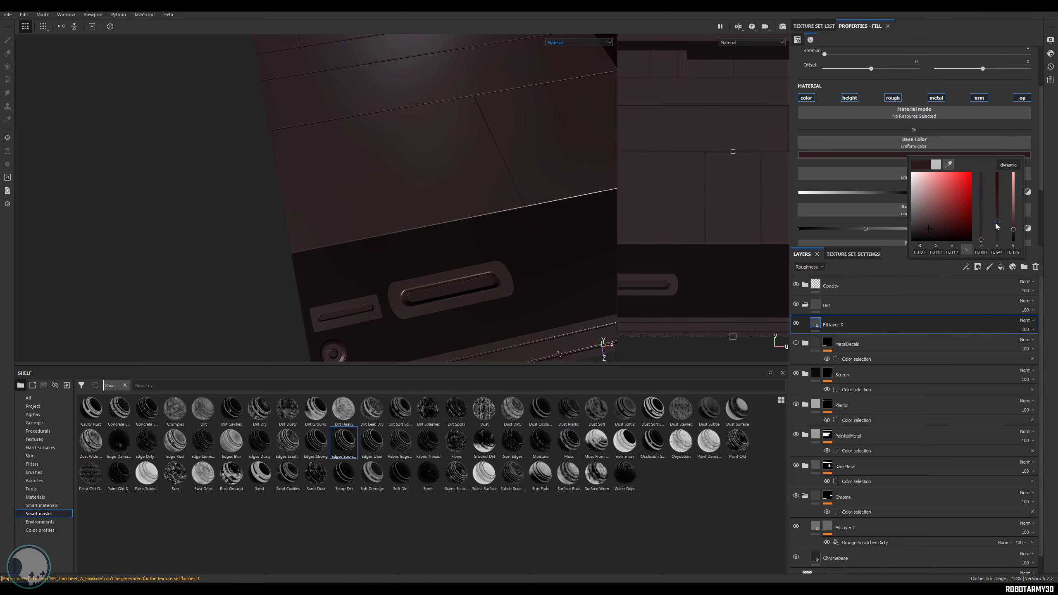
click(856, 327)
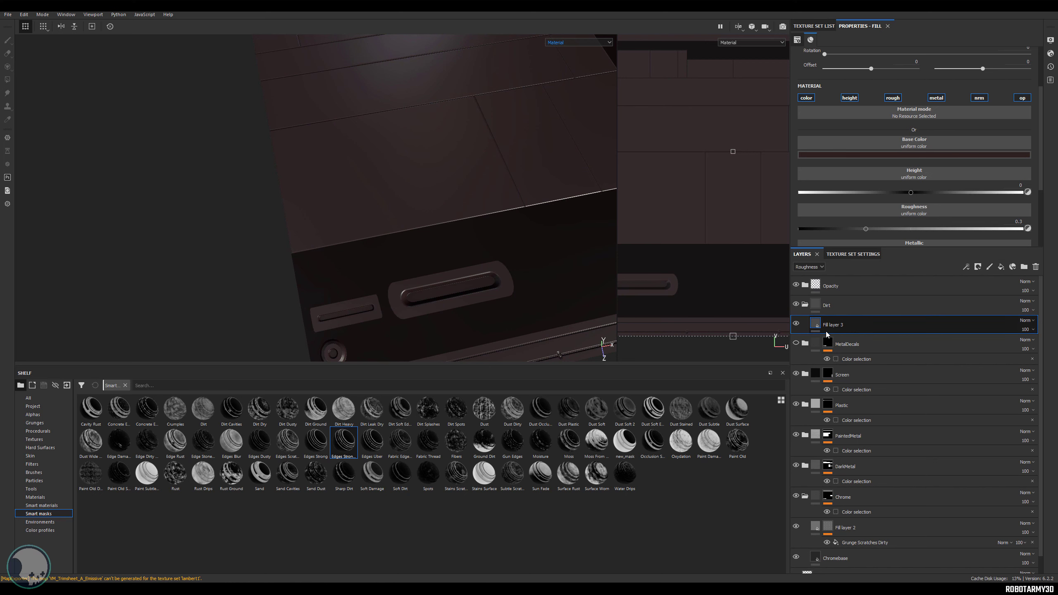
click(918, 230)
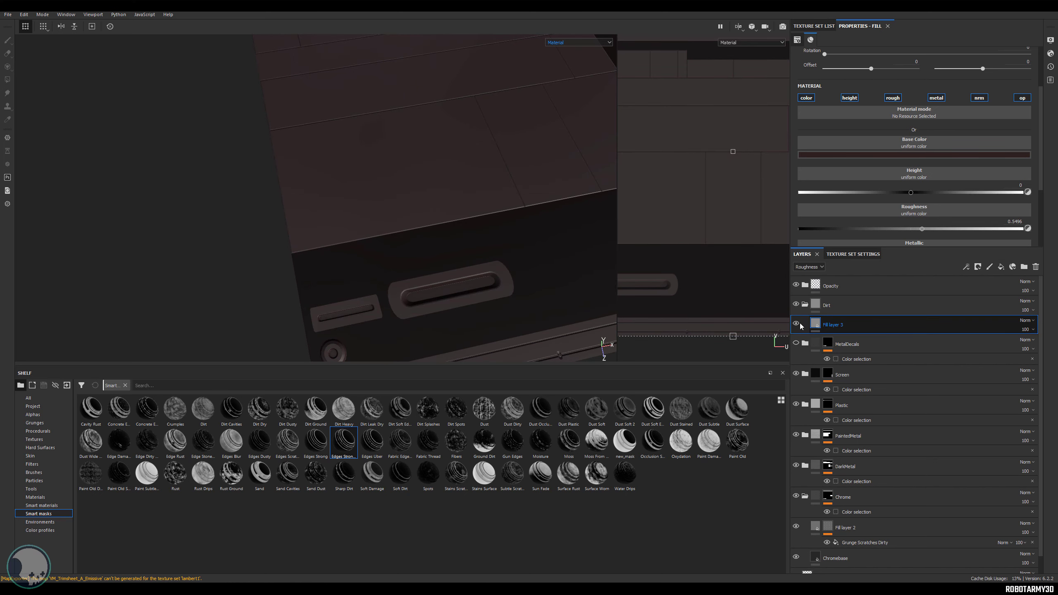
- Apply the Dust Occlusion smart mask to the fill layer in the Dirt folder and inspect the dirt on the vent grooves
alt+drag(507, 192, 479, 215)
alt+middle_drag(479, 215, 398, 200)
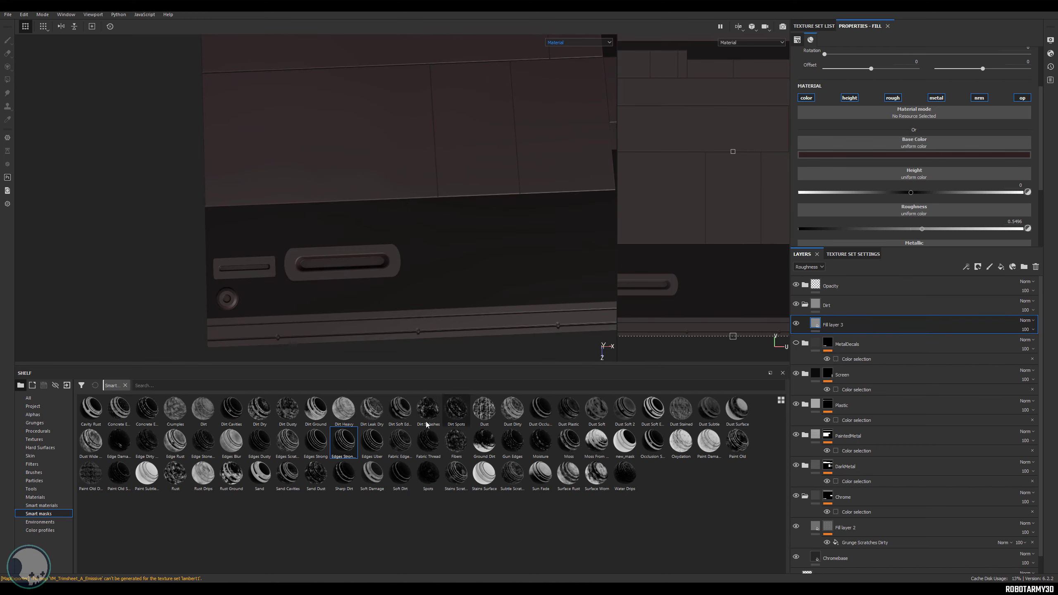
drag(541, 409, 843, 327)
alt+middle_drag(516, 73, 510, 260)
scroll(471, 231, up, 3)
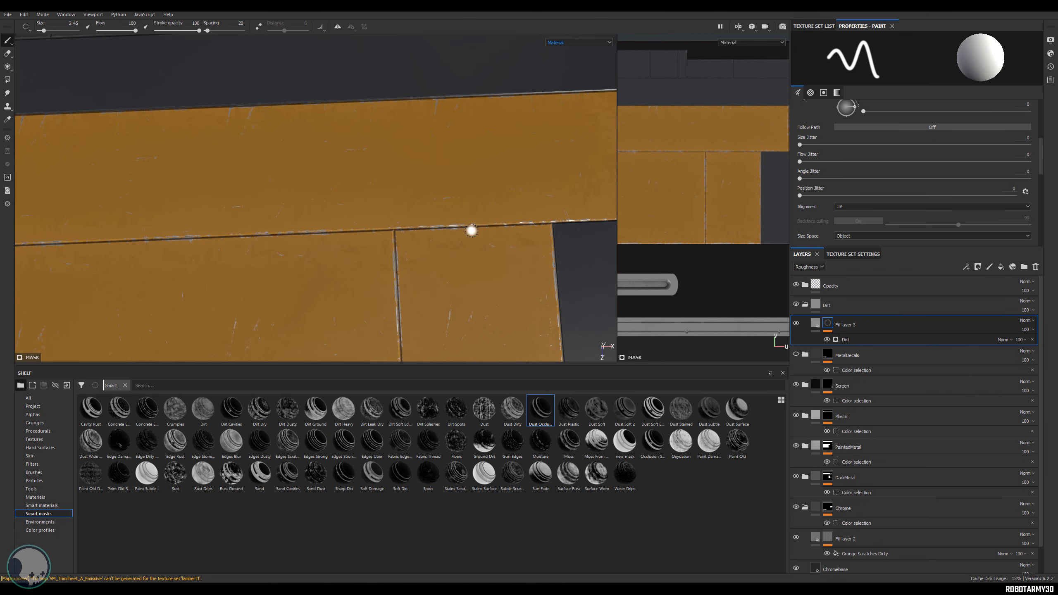
alt+middle_drag(471, 231, 283, 169)
alt+middle_drag(410, 225, 260, 156)
scroll(496, 238, up, 4)
alt+drag(495, 238, 501, 265)
alt+middle_drag(501, 264, 440, 262)
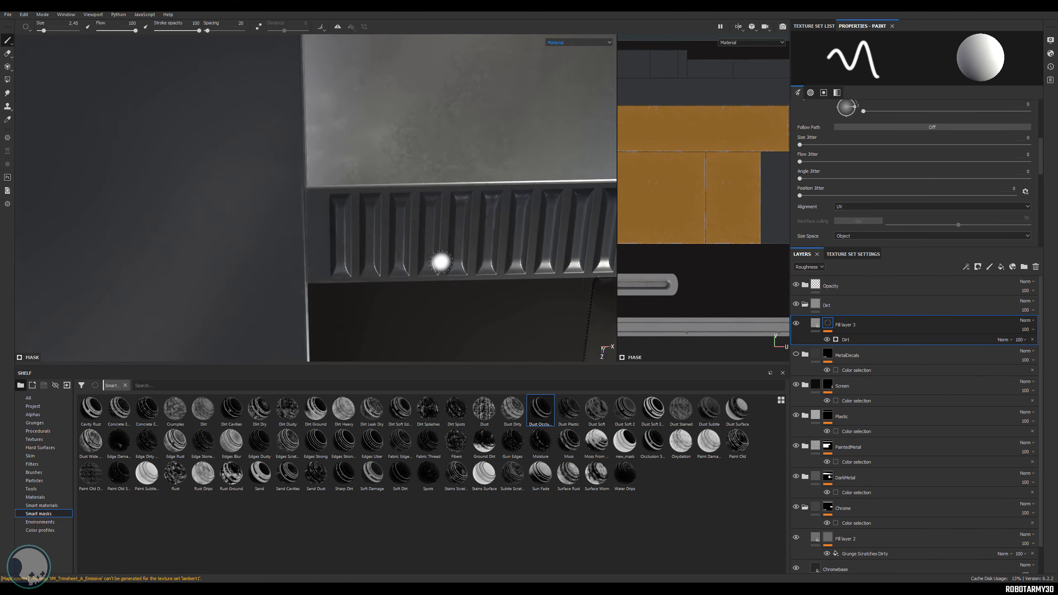
- Switch the layer stack to Base Color and darken the dirt layer's base color to about RGB 0.011, 0.006, 0.006
click(807, 267)
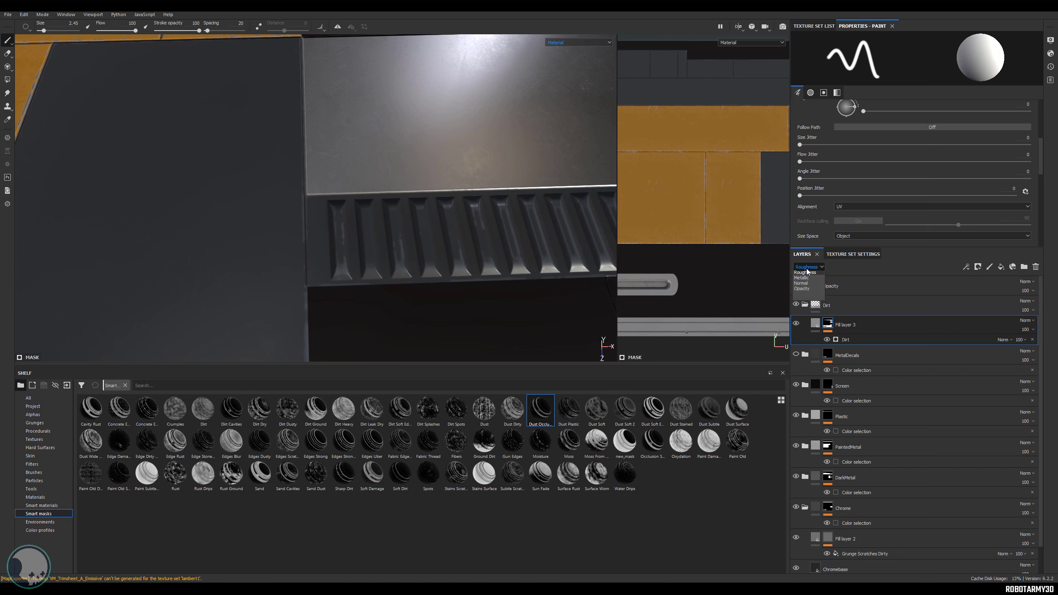
click(807, 273)
click(815, 325)
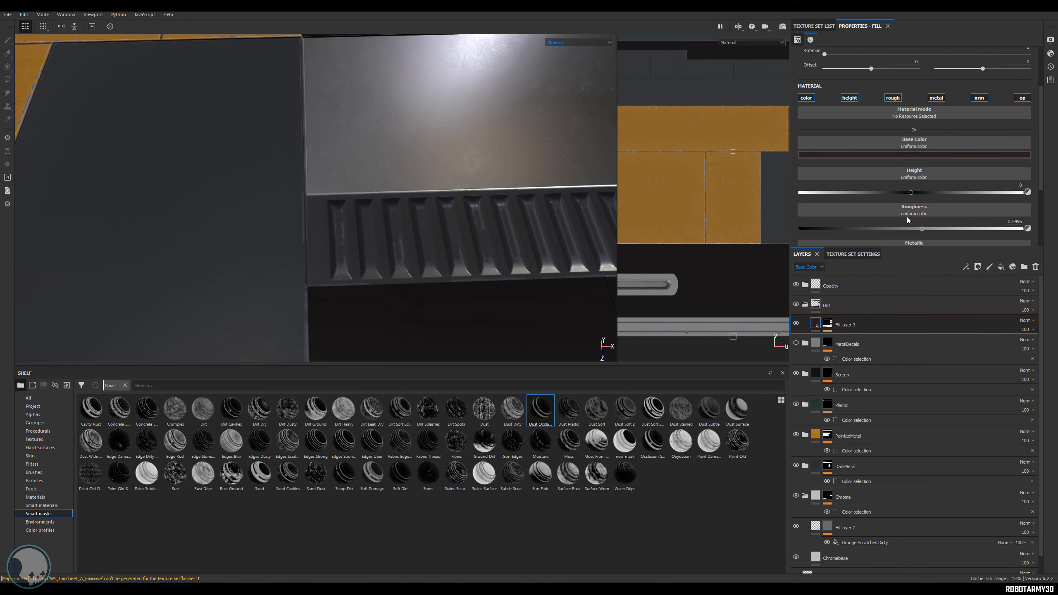
click(895, 156)
drag(1000, 236, 1004, 240)
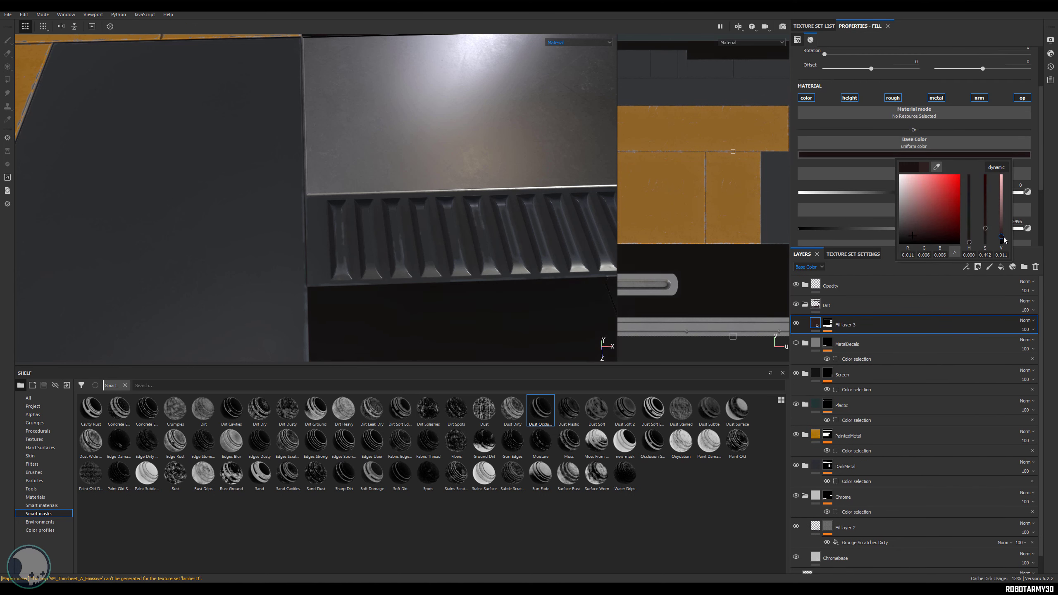
- Inspect the dirt on the vent grooves and dark screen panel under different lighting, and view the dirt mask's generator settings
alt+drag(419, 238, 432, 258)
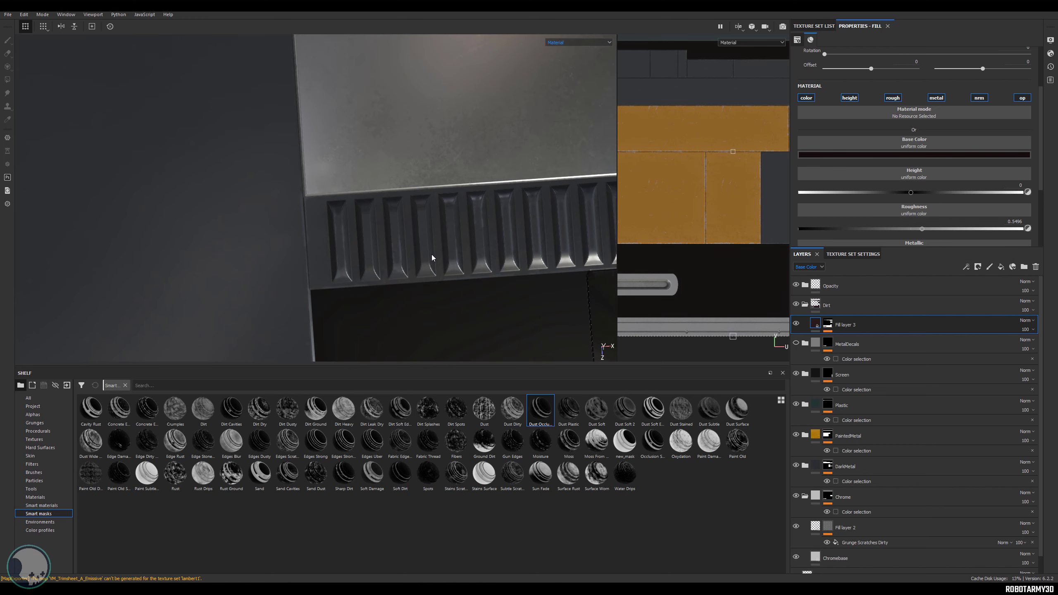
shift+right_drag(432, 258, 755, 340)
click(796, 324)
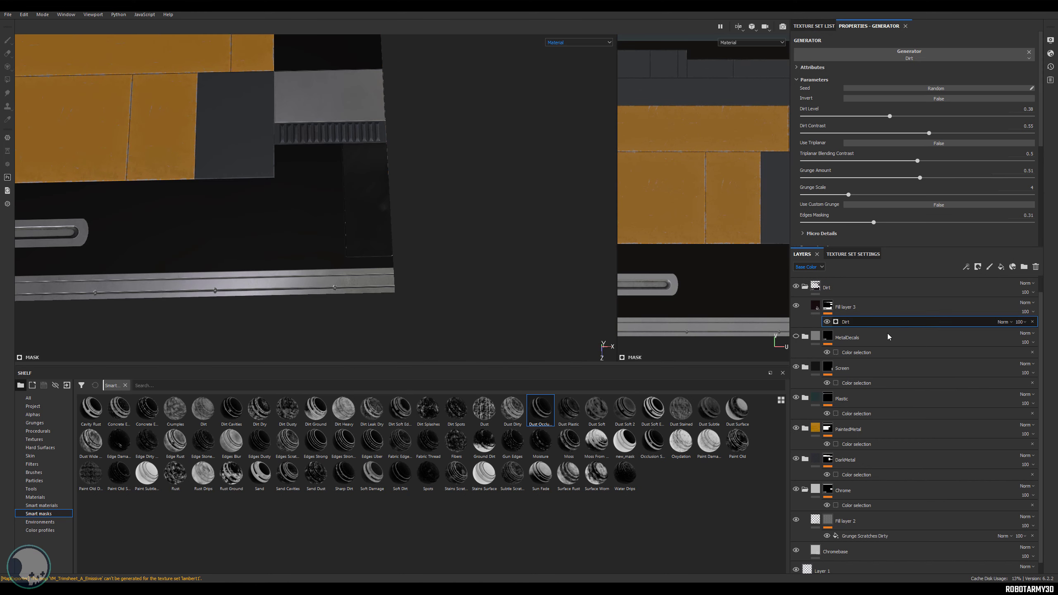
alt+right_drag(383, 172, 420, 199)
alt+middle_drag(419, 199, 416, 144)
mouse_move(404, 172)
alt+mouse_down()
mouse_move(390, 196)
mouse_move(410, 165)
alt+mouse_up()
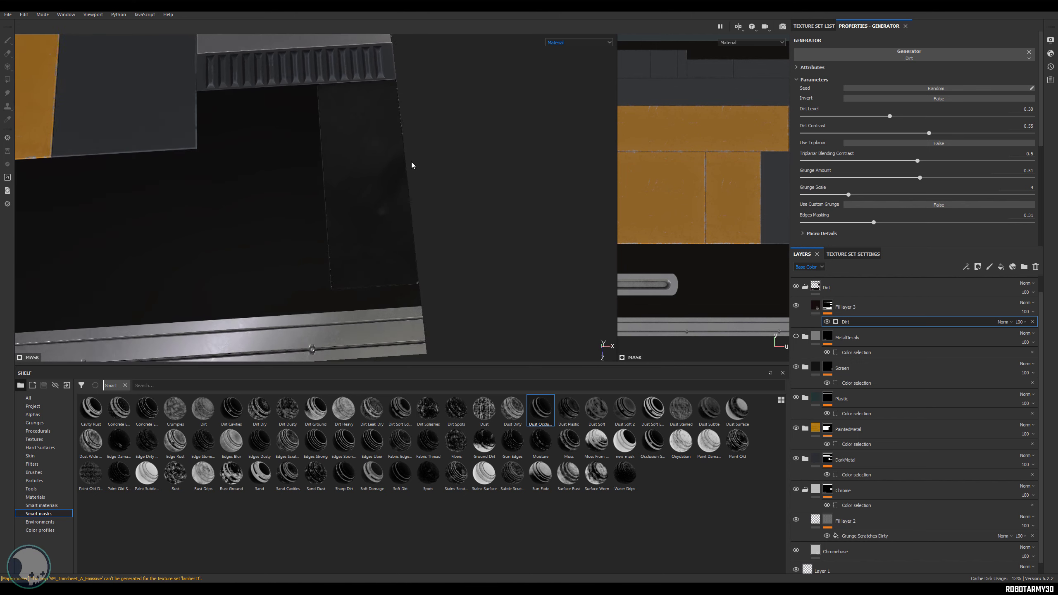
- Collapse the Dirt folder and add a new fill layer inside the Screen folder, directly beneath ScreenBase
click(805, 287)
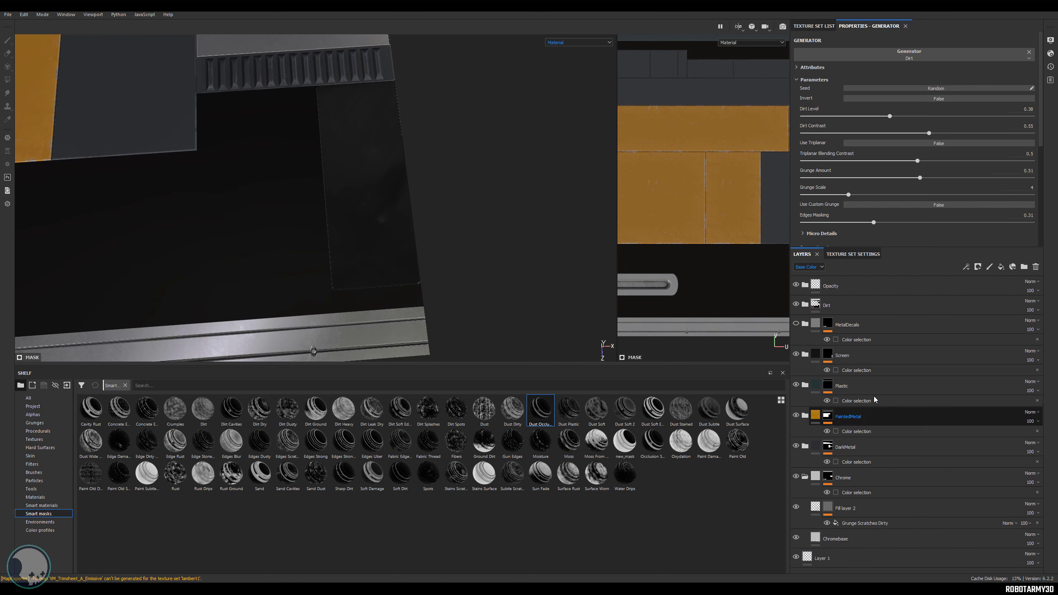
click(831, 356)
click(805, 355)
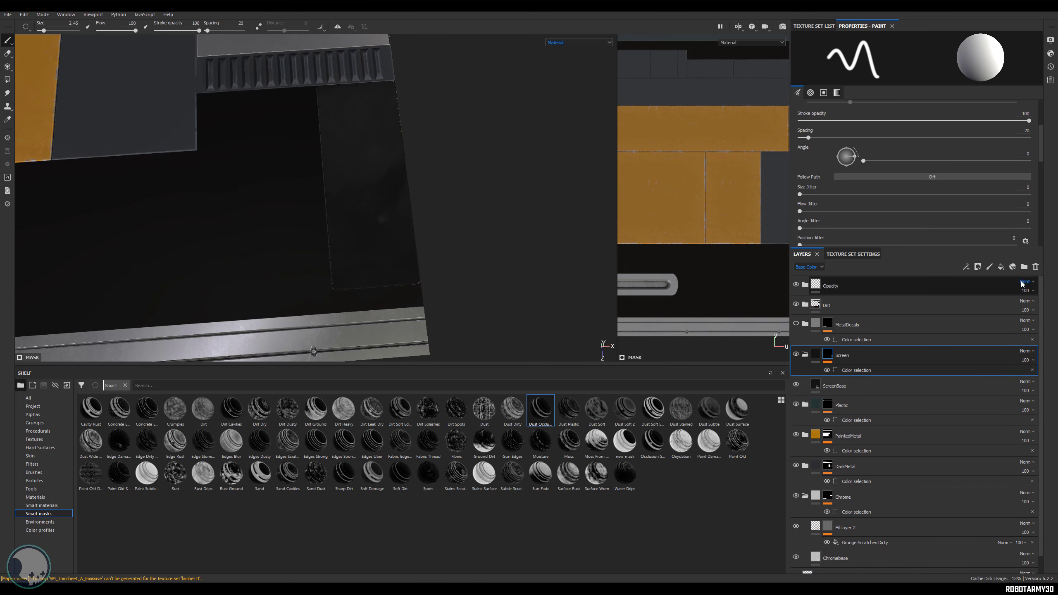
click(1001, 267)
drag(840, 355, 849, 376)
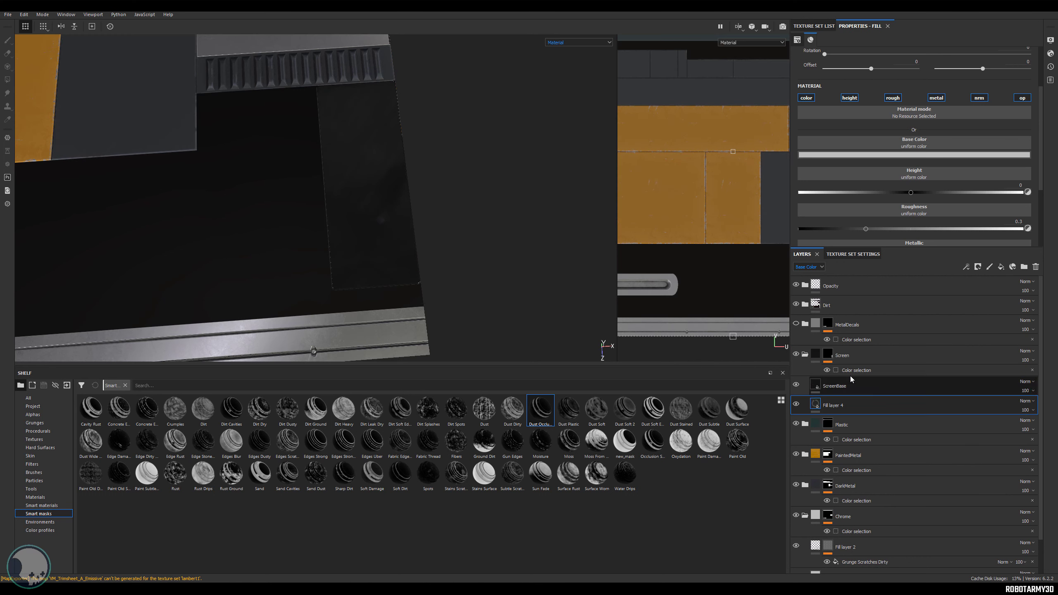
- Set the base color of the new fill layer in the Screen folder to pure black, RGB 0, 0, 0
click(828, 388)
click(830, 405)
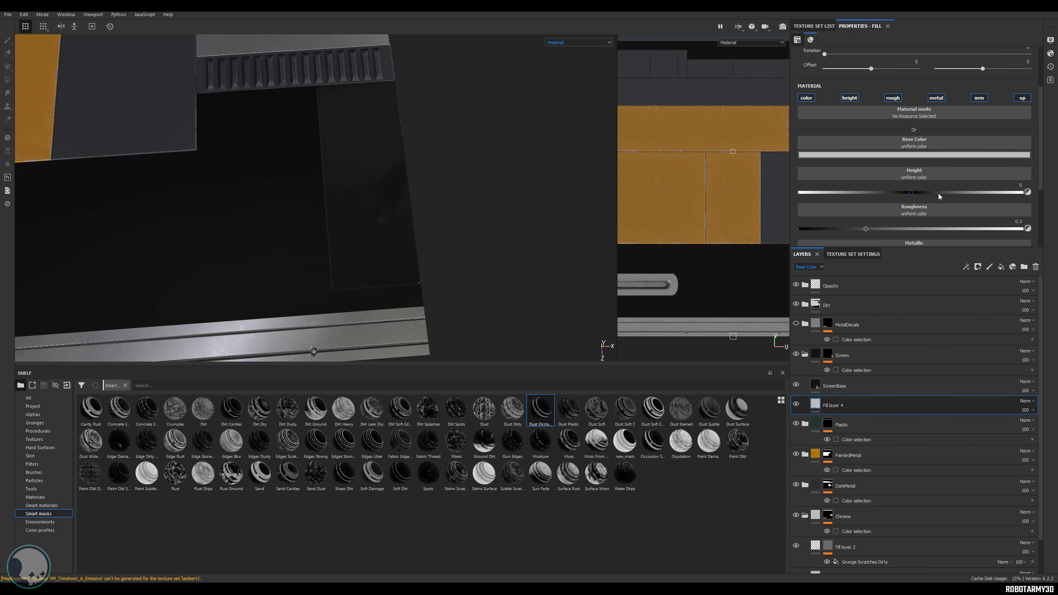
click(917, 157)
drag(926, 211, 875, 272)
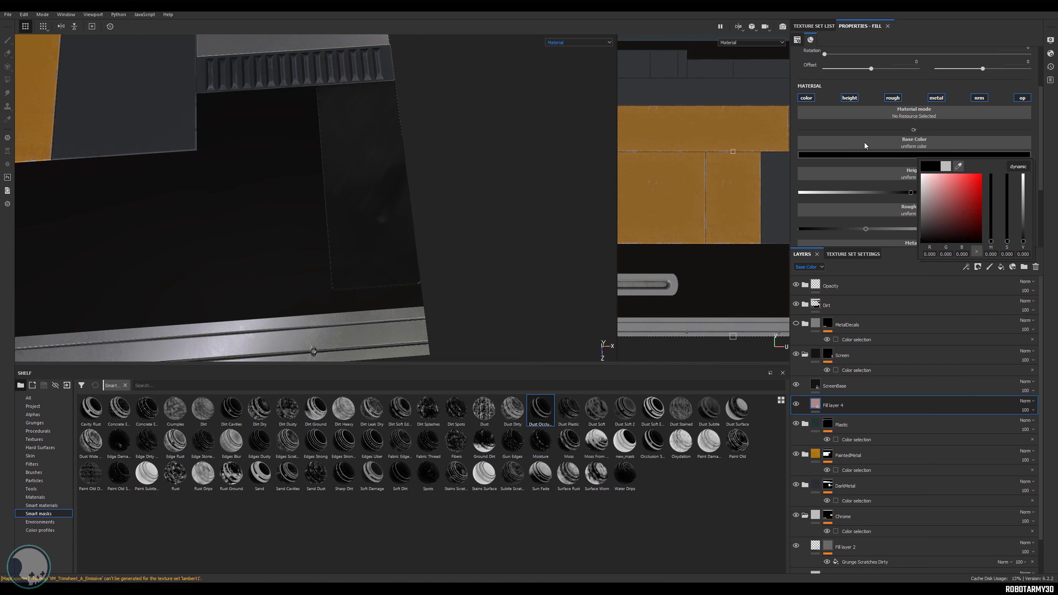
- Turn off the color channel on the ScreenBase layer and examine the reflections on the screen panel
click(901, 388)
click(901, 388)
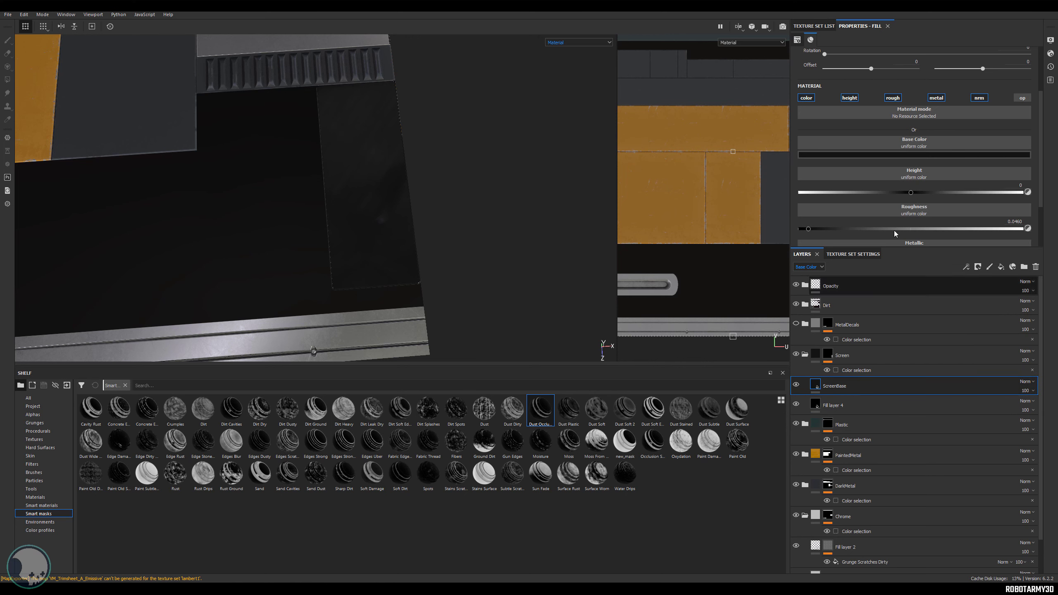
click(812, 100)
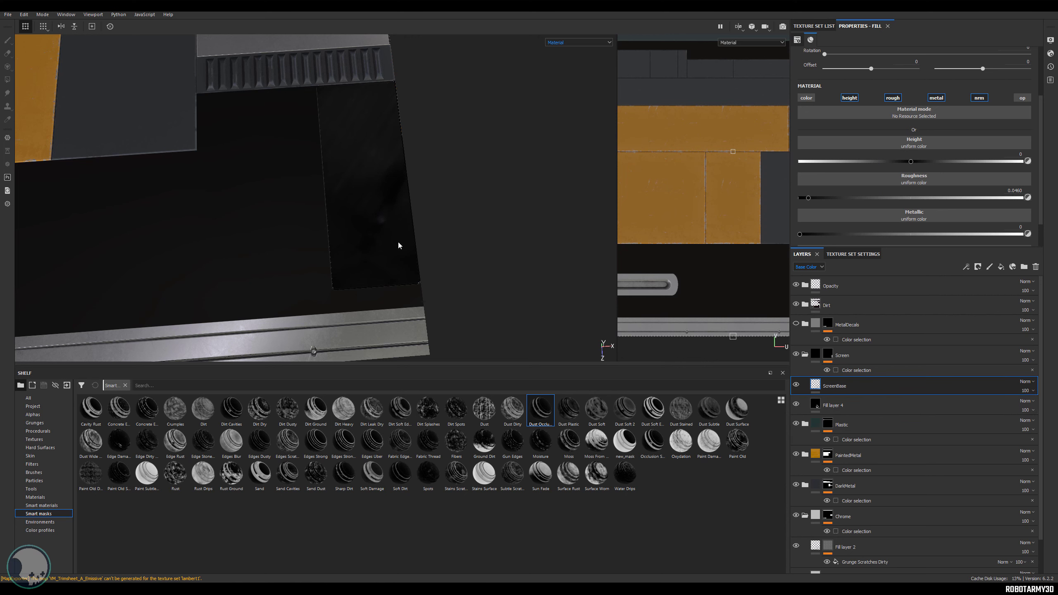
alt+drag(398, 242, 371, 233)
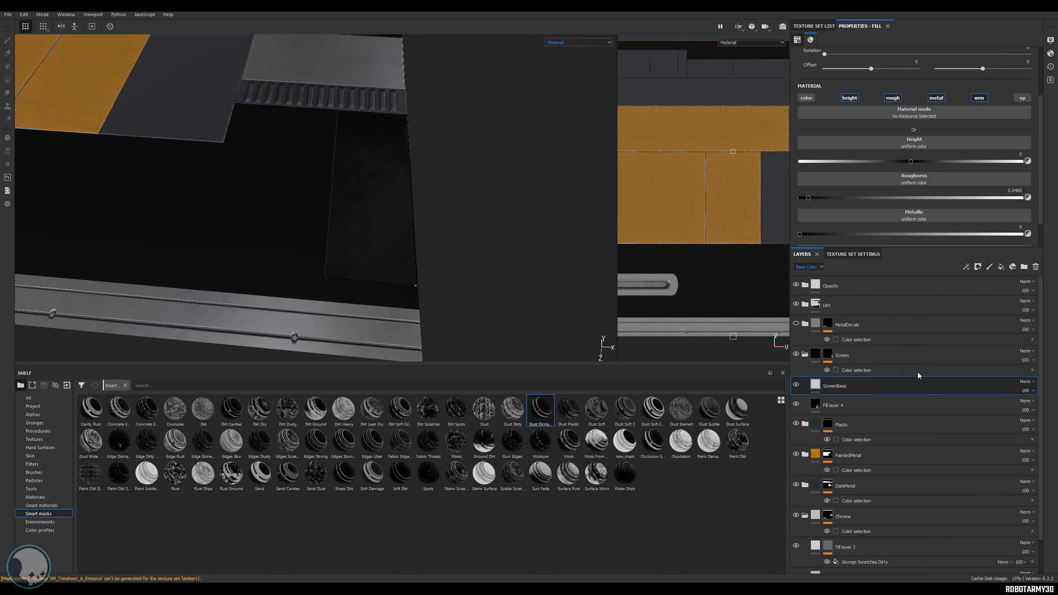
alt+drag(417, 203, 374, 235)
alt+middle_drag(387, 193, 342, 169)
alt+right_drag(342, 169, 391, 187)
mouse_move(392, 187)
alt+middle_down()
mouse_move(399, 215)
mouse_move(387, 173)
alt+middle_up()
alt+middle_drag(539, 274, 683, 279)
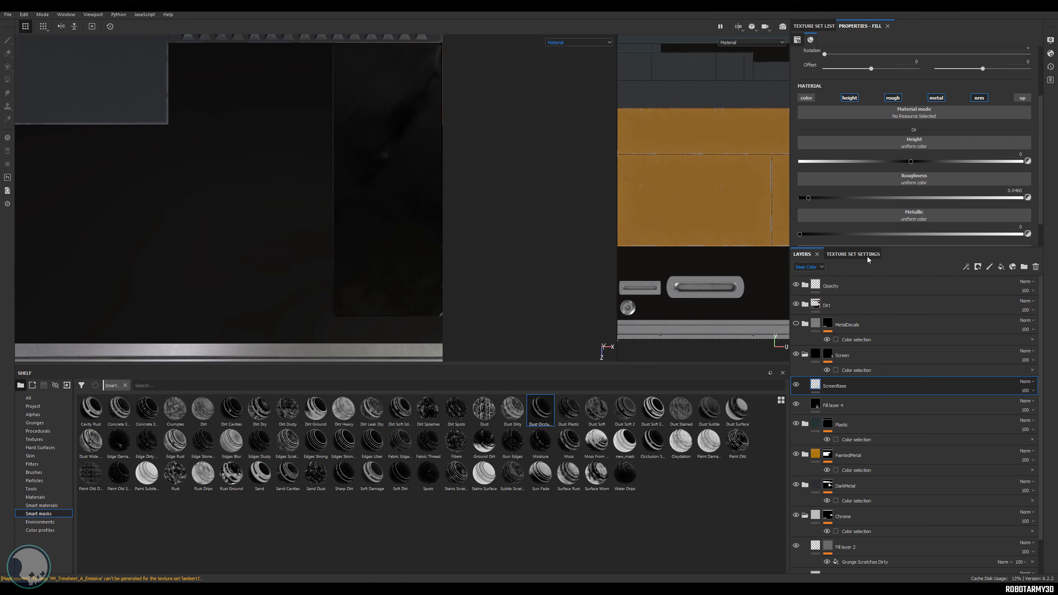
- Add an Emissive channel to the texture set and return to the layer stack
click(862, 254)
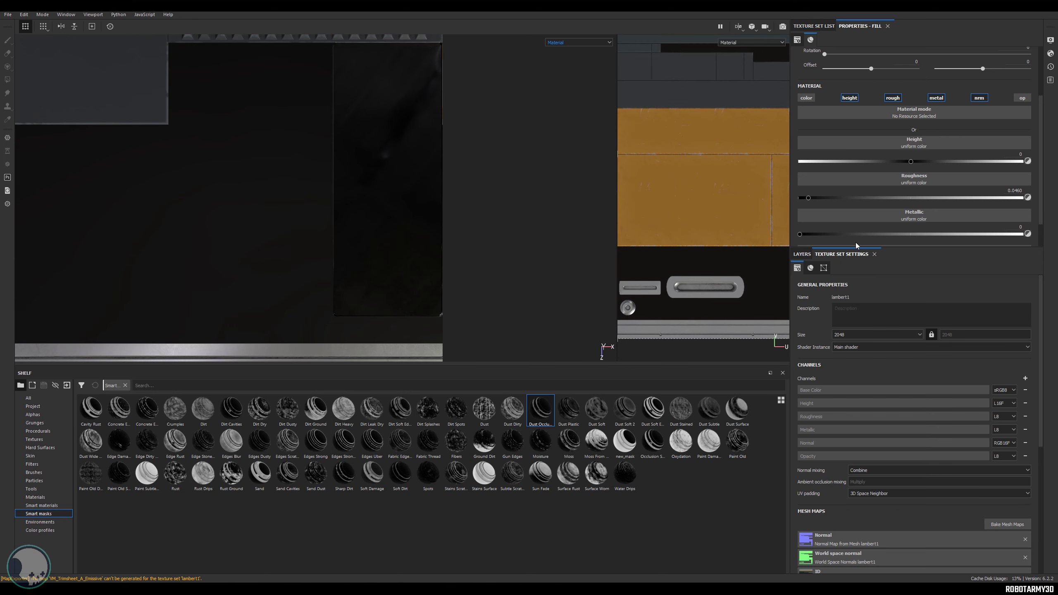
click(1025, 378)
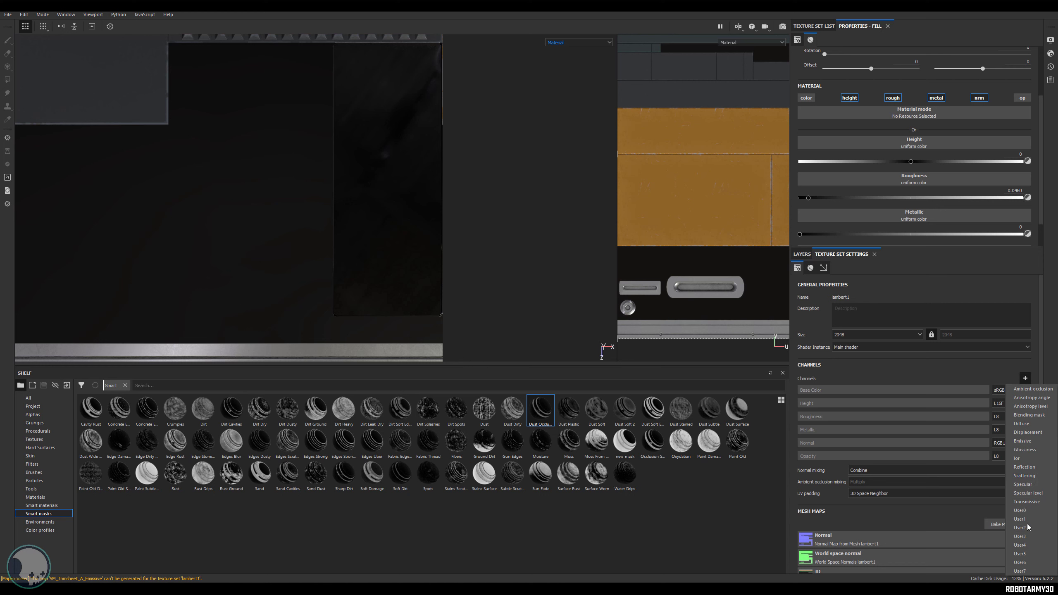
click(1020, 441)
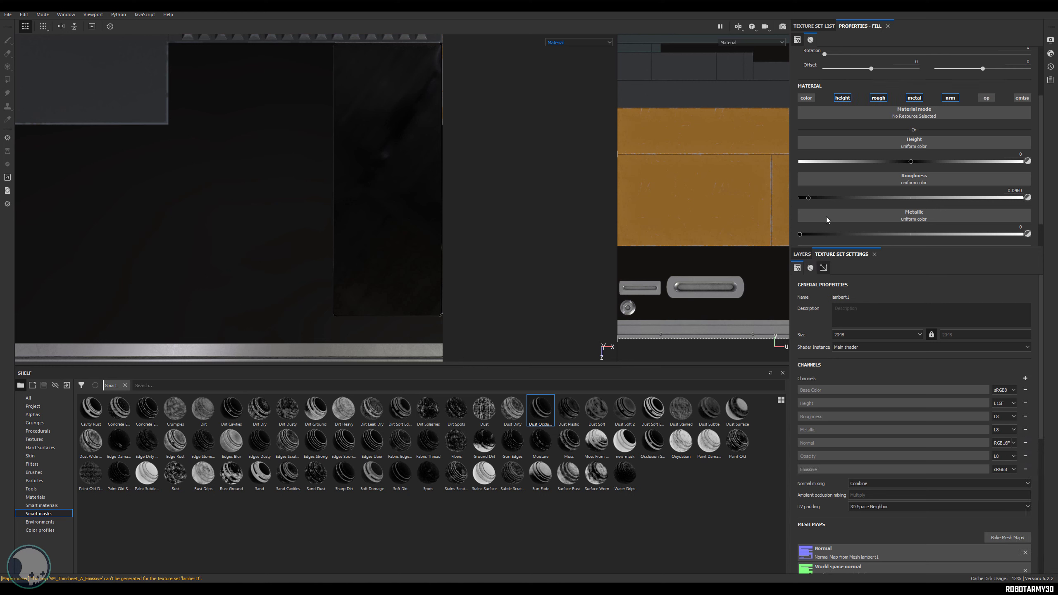
click(803, 255)
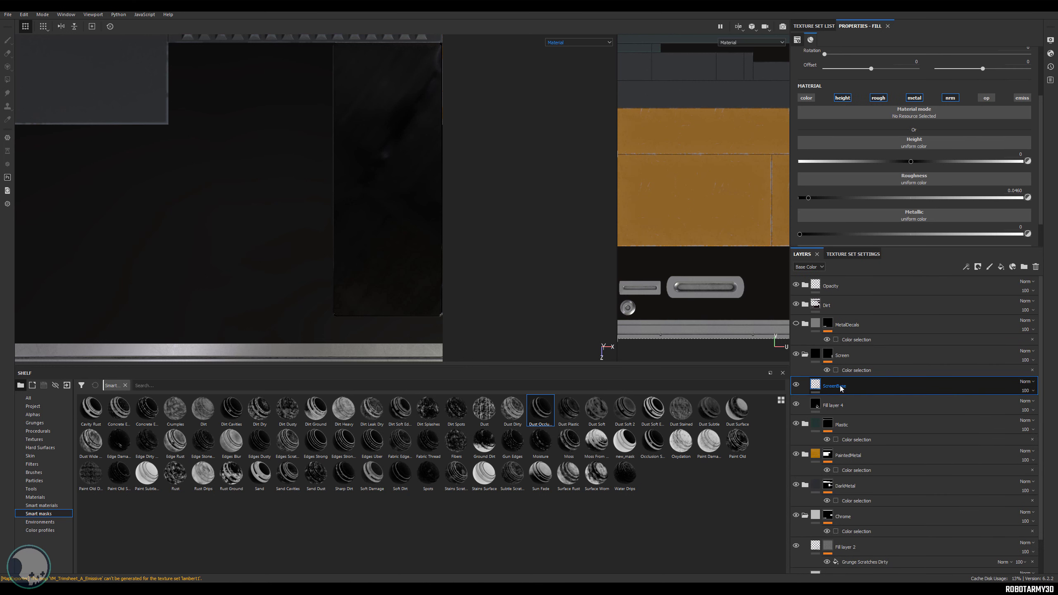
- Rename the ScreenBase layer to ScreenText_White and the black fill layer beneath it to ScreenBase
double_click(833, 405)
text(Fill Layer)
key(Return)
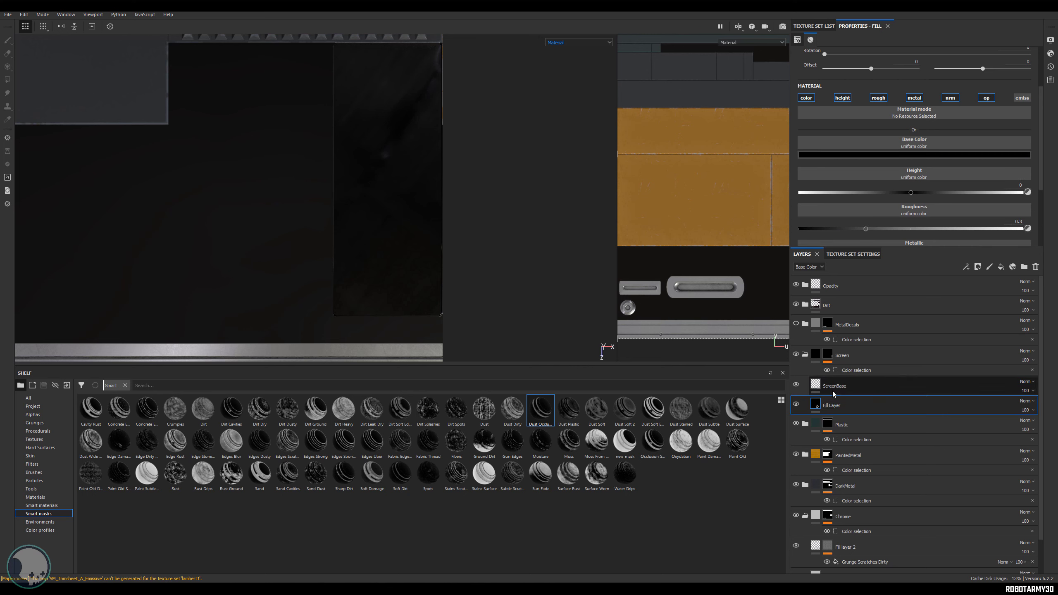
click(834, 390)
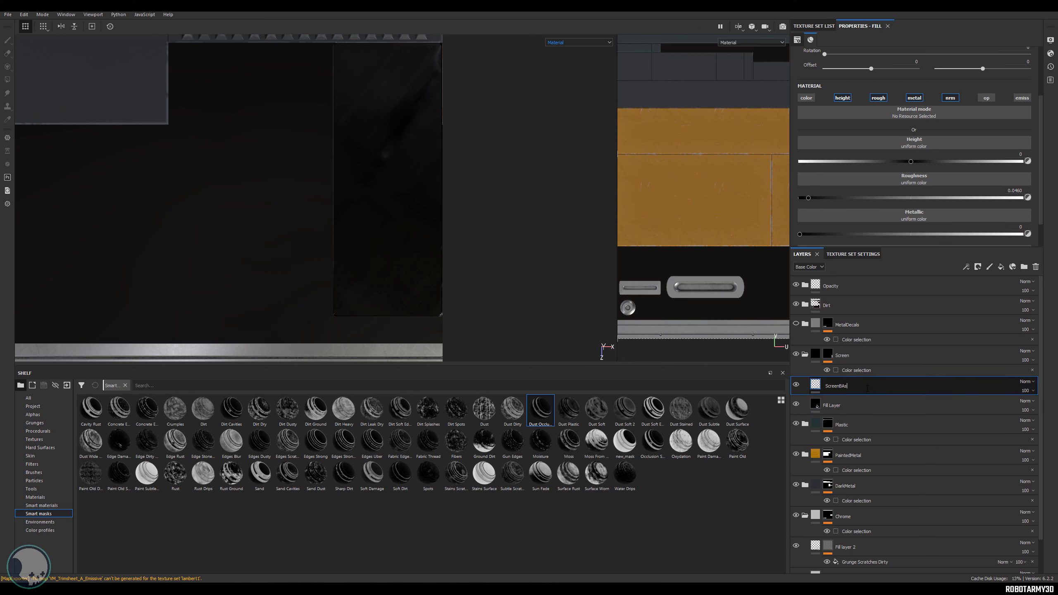
text(Text_White)
key(Return)
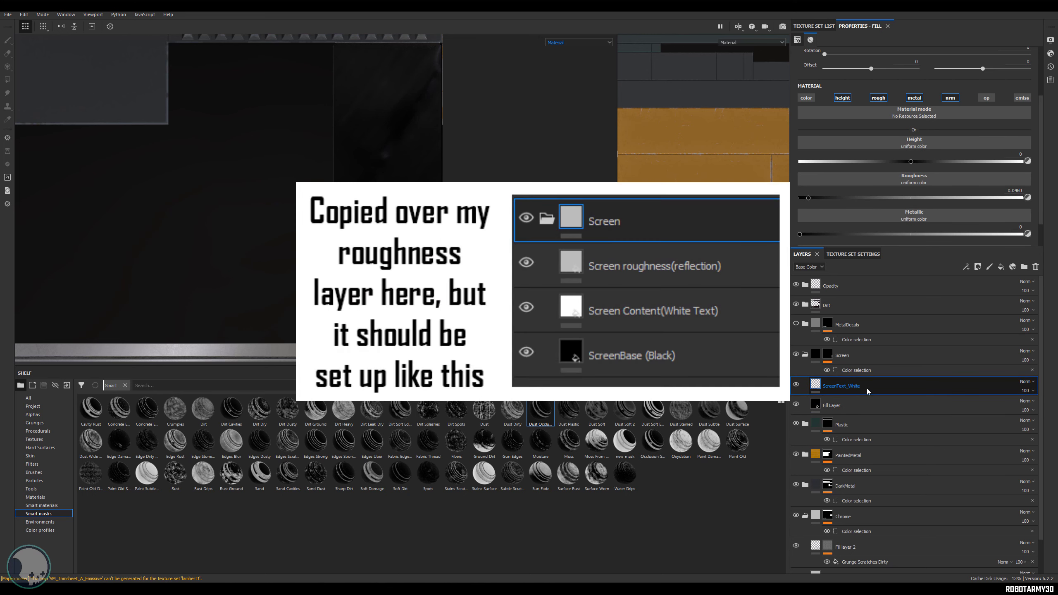
click(837, 408)
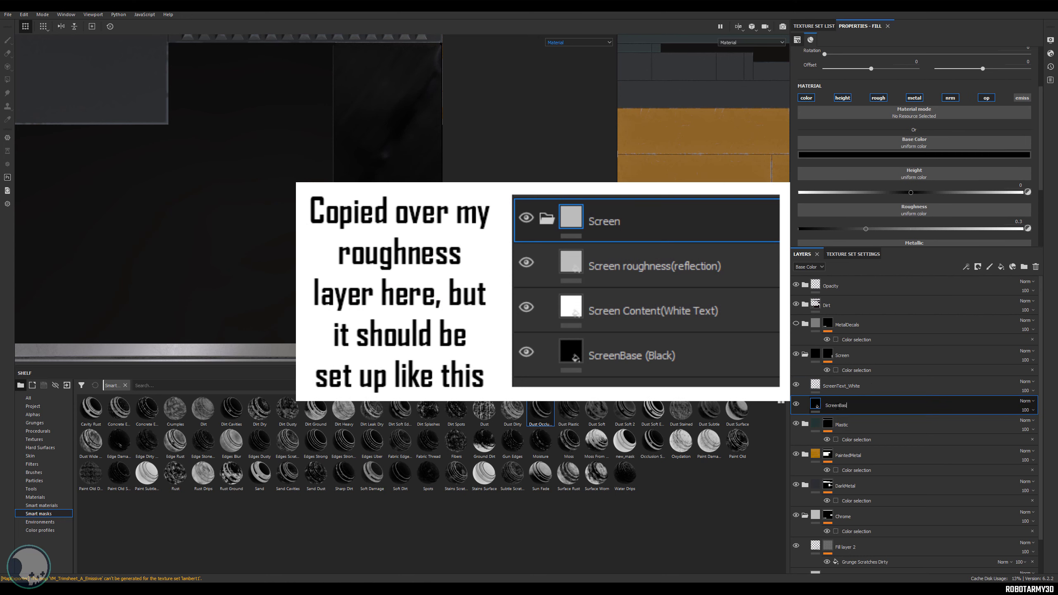
- Enable the color and emissive channels on ScreenText_White and set its emissive color to a light grey
click(856, 393)
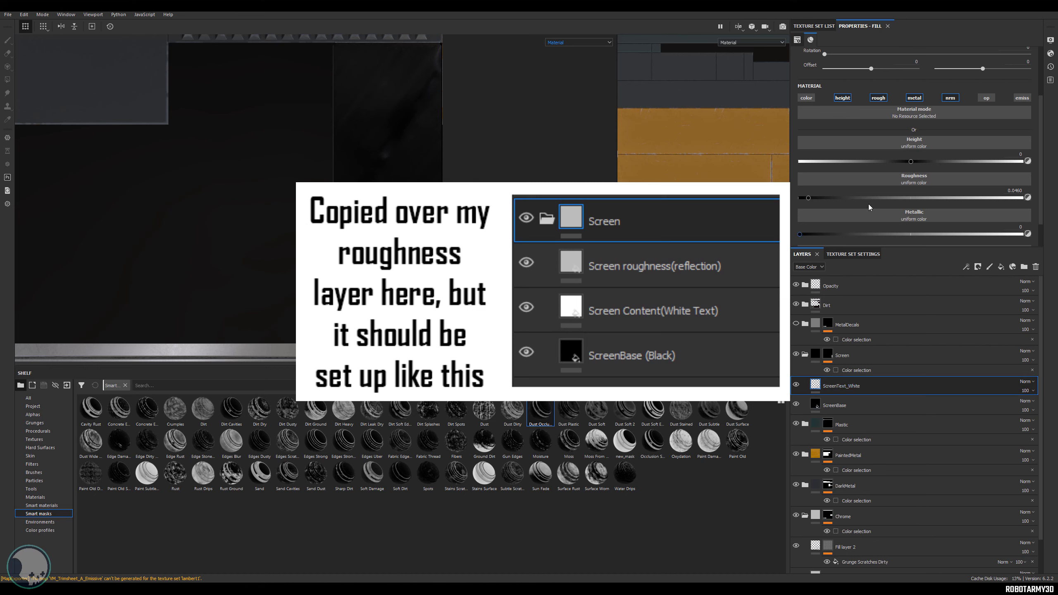
click(806, 98)
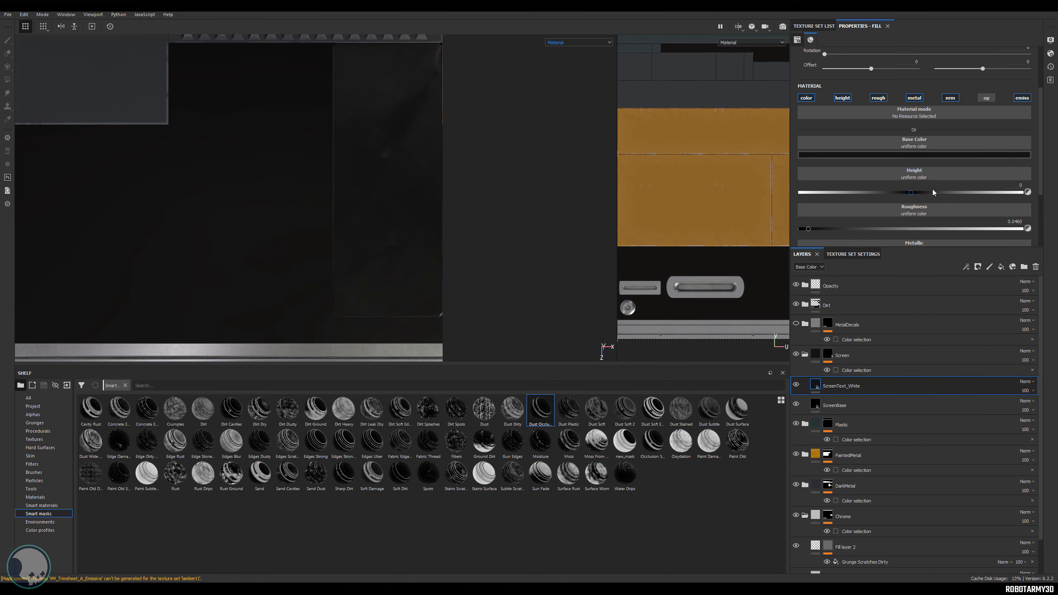
scroll(932, 189, down, 3)
click(915, 232)
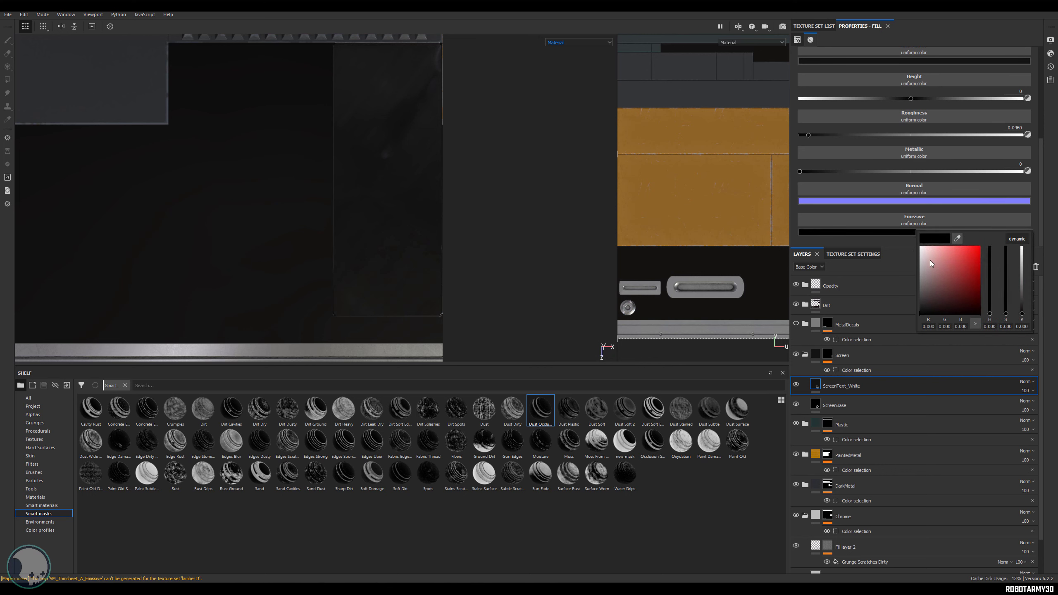
drag(930, 260, 907, 266)
alt+right_drag(491, 225, 501, 220)
alt+middle_drag(501, 220, 477, 229)
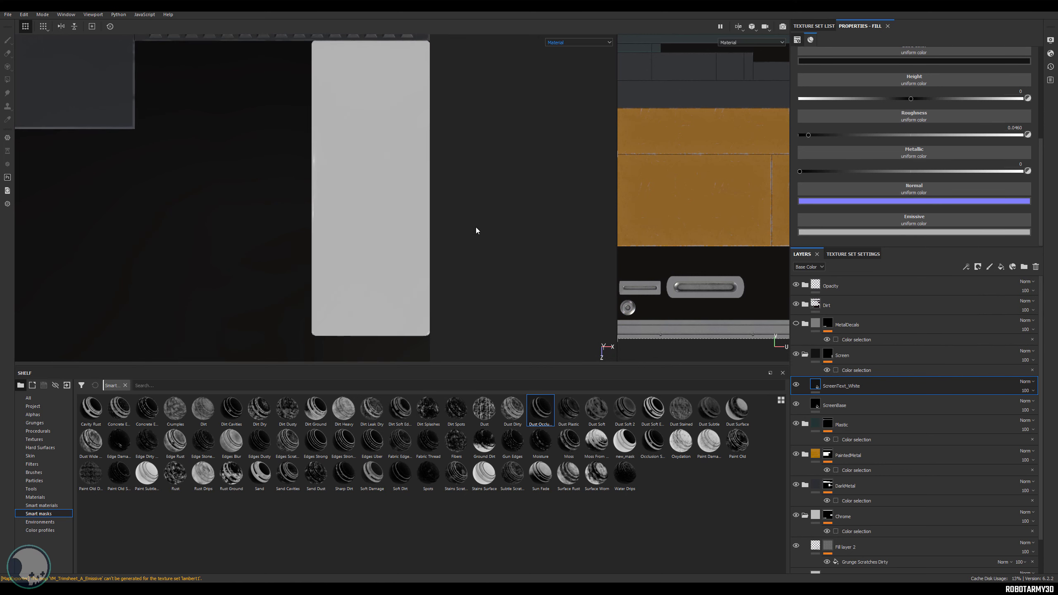
- Add a black mask to the ScreenText_White layer and put a fill effect in that mask
right_click(848, 388)
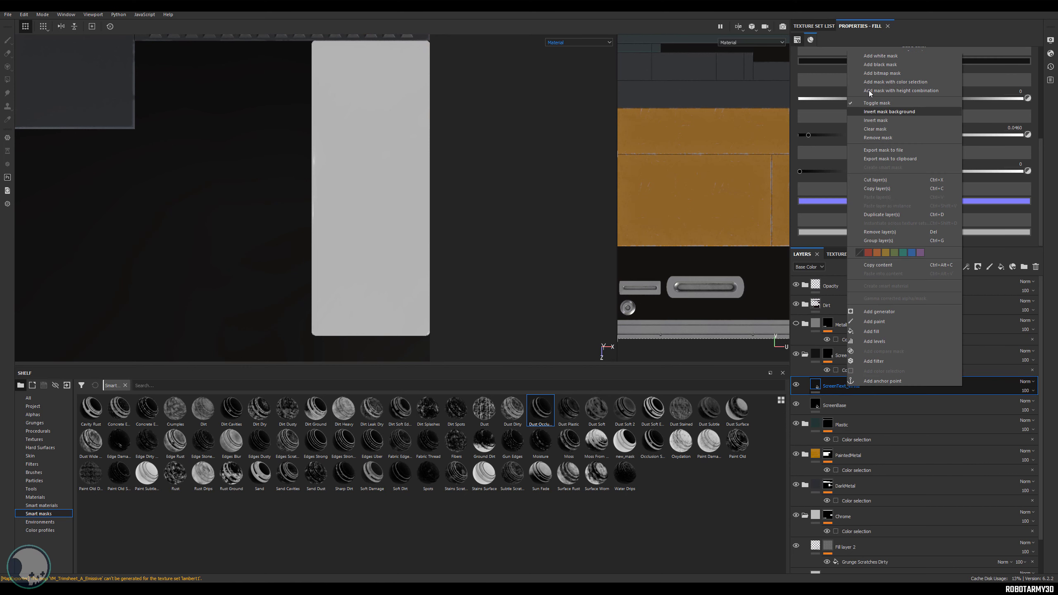
click(877, 65)
right_click(853, 388)
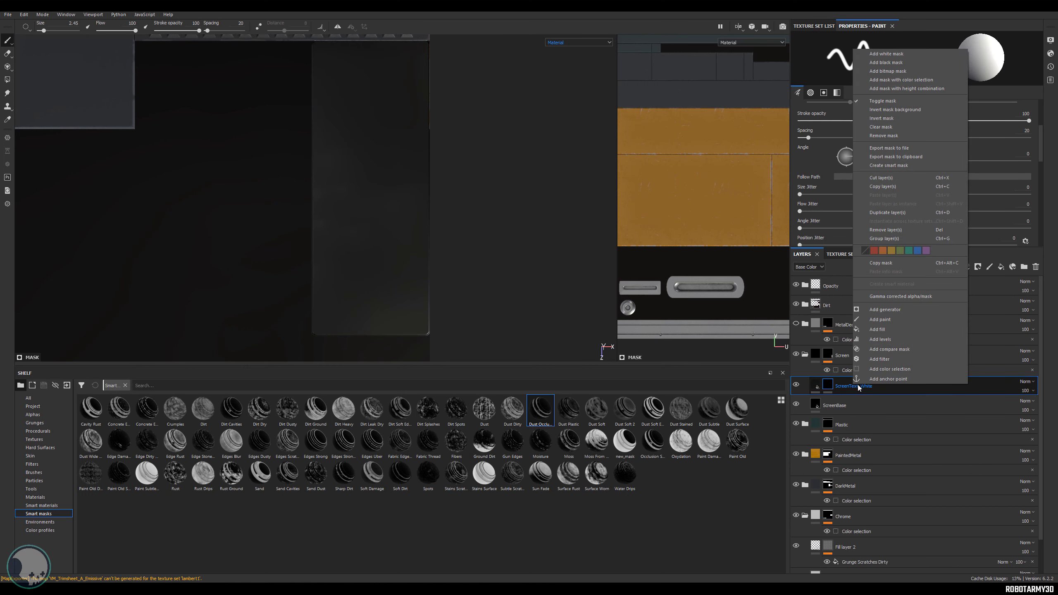
click(879, 330)
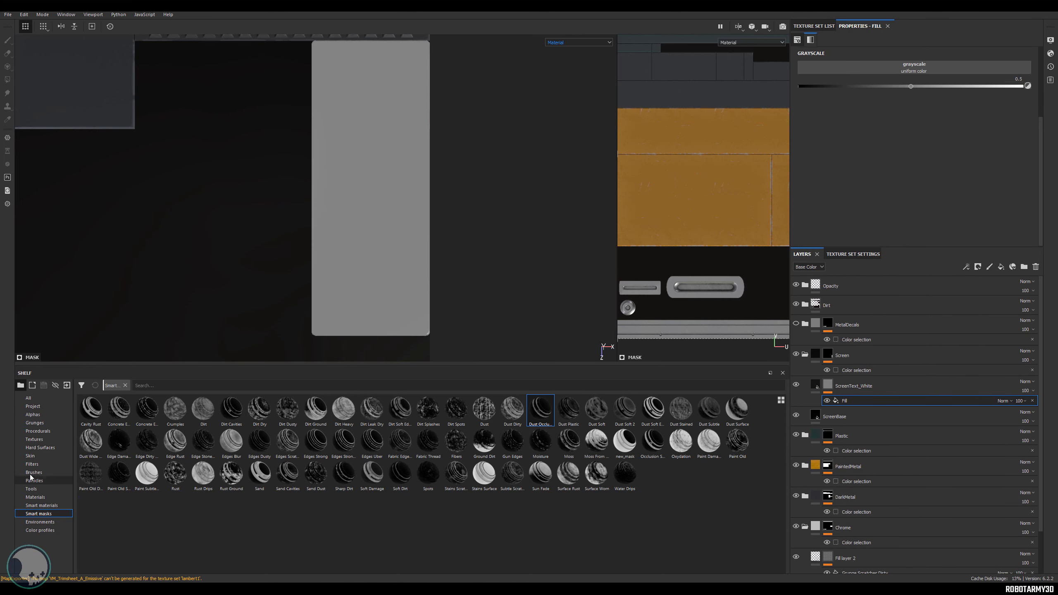
- Search the whole shelf for "font" and assign Font Orbitron to the grayscale of the ScreenText_White mask fill
click(182, 386)
text(font)
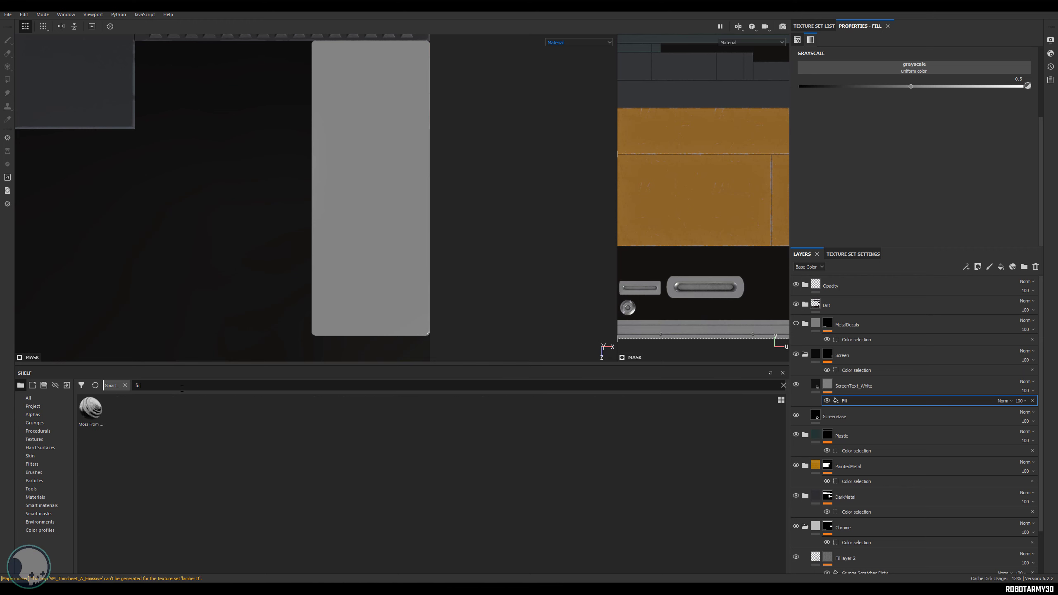
click(126, 386)
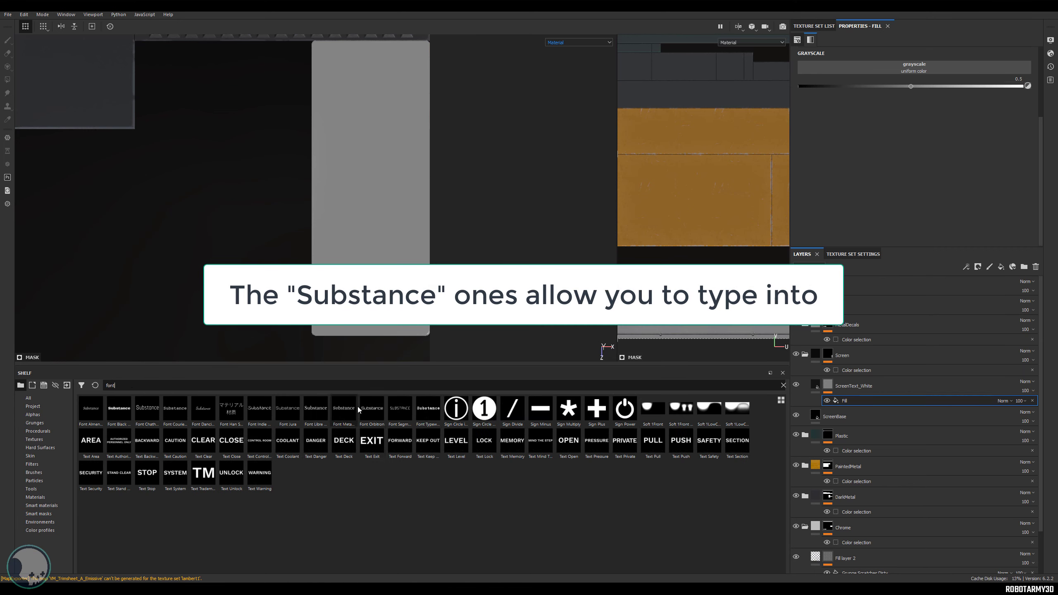
mouse_move(372, 444)
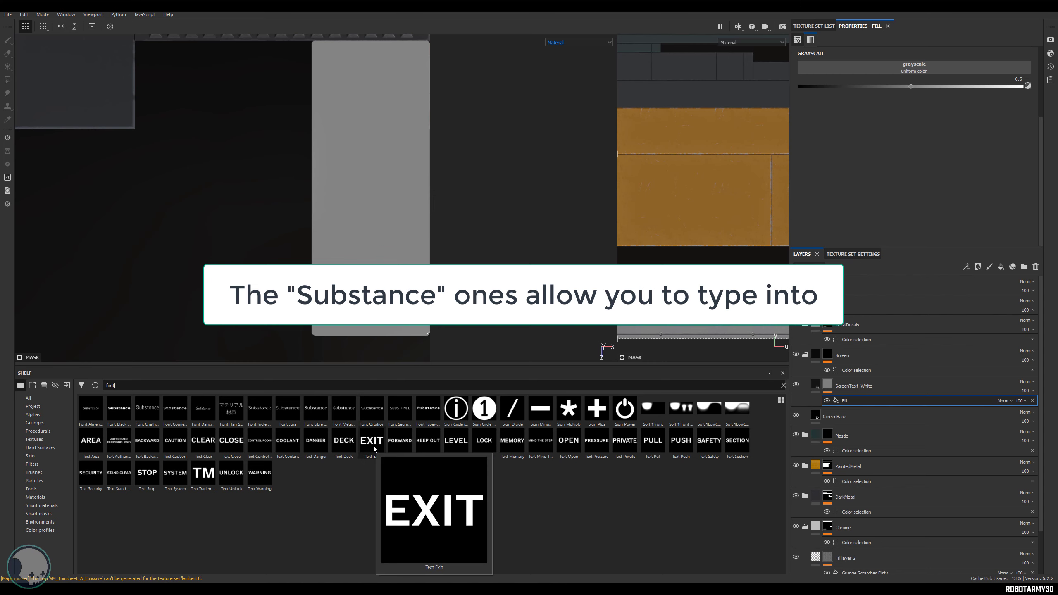
mouse_move(369, 413)
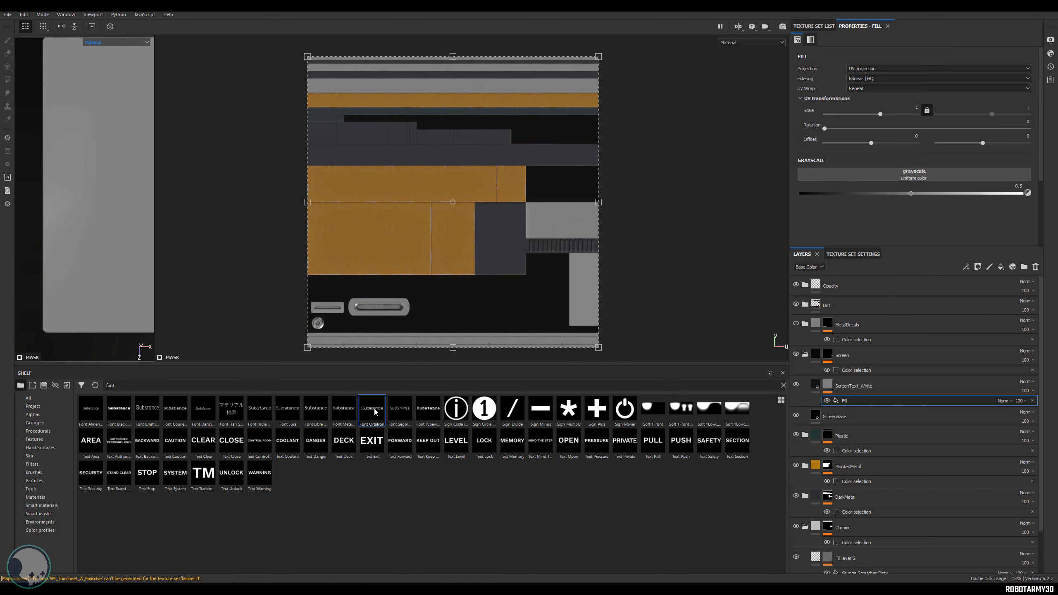
drag(373, 412, 912, 174)
- Set the font text to ATM, scale it to about 5.2 and move it over the screen panel in the UV view
mouse_move(497, 230)
alt+middle_down()
mouse_move(500, 197)
mouse_move(490, 224)
alt+middle_up()
click(835, 213)
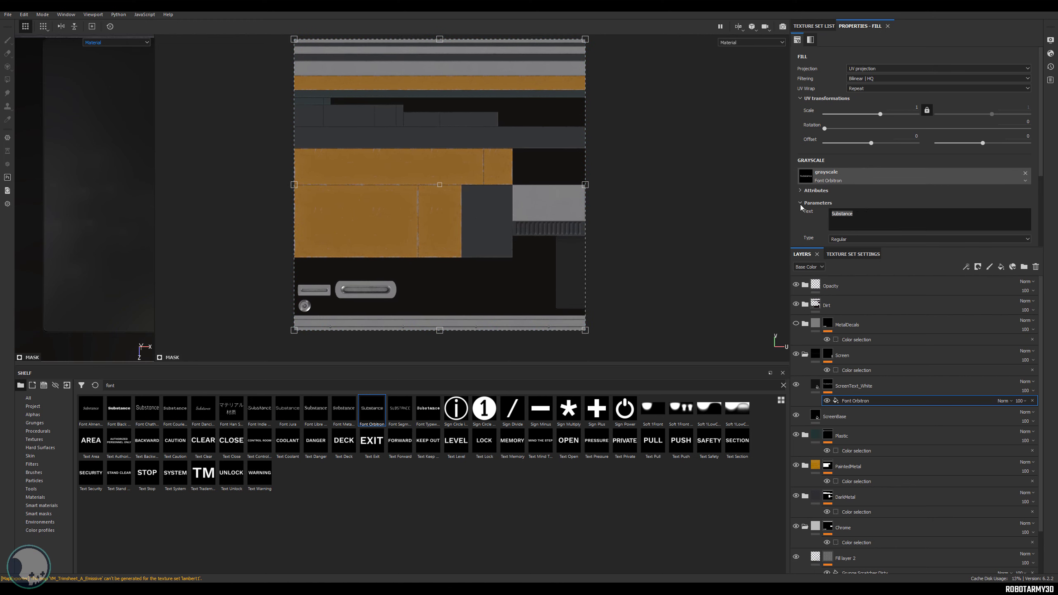
text(ATM)
drag(583, 329, 617, 294)
shift+drag(493, 196, 543, 241)
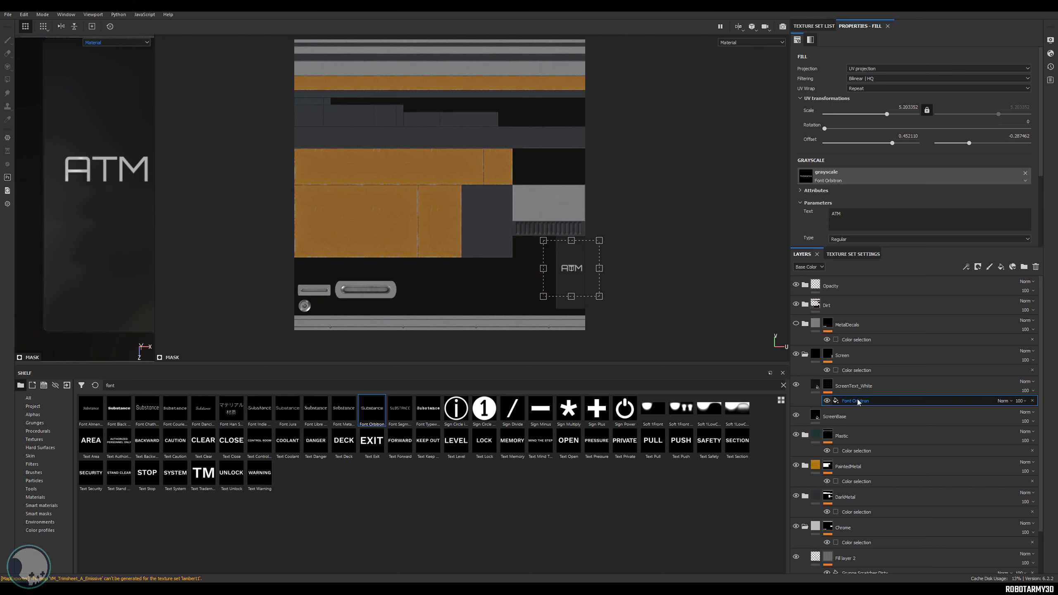
- Nudge the ATM text to center it across the screen panel, at an offset of about 0.45, -0.286
scroll(680, 312, down, 2)
scroll(628, 287, up, 6)
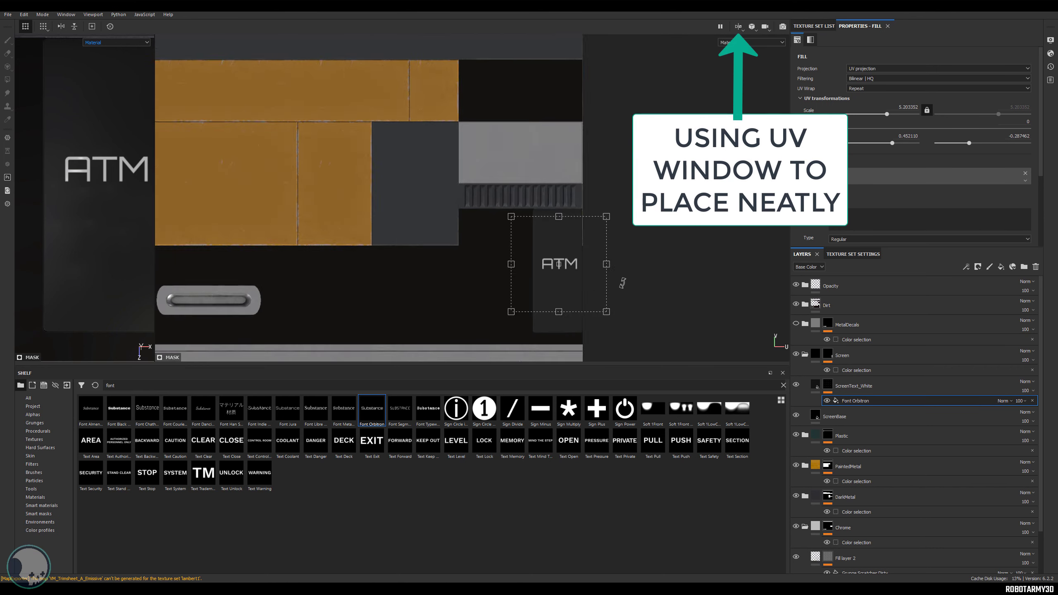
scroll(622, 282, up, 4)
drag(516, 252, 514, 250)
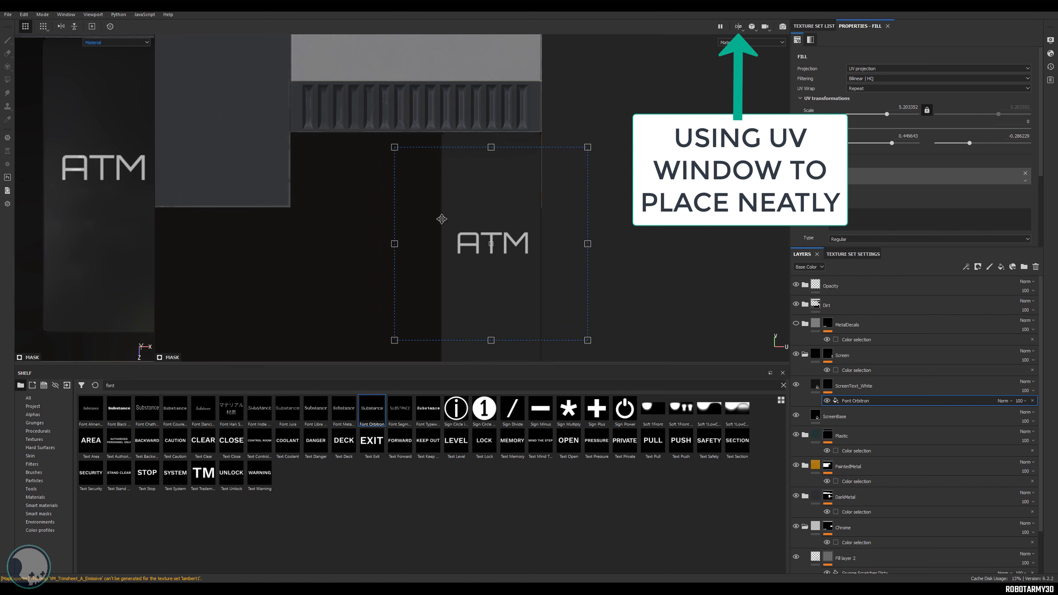
- Set the ATM text fill's UV Wrap to None and recenter the text on the screen panel at an offset of about 0.45, -0.272
mouse_move(504, 217)
mouse_down()
mouse_move(500, 112)
mouse_move(501, 240)
mouse_move(496, 214)
mouse_up()
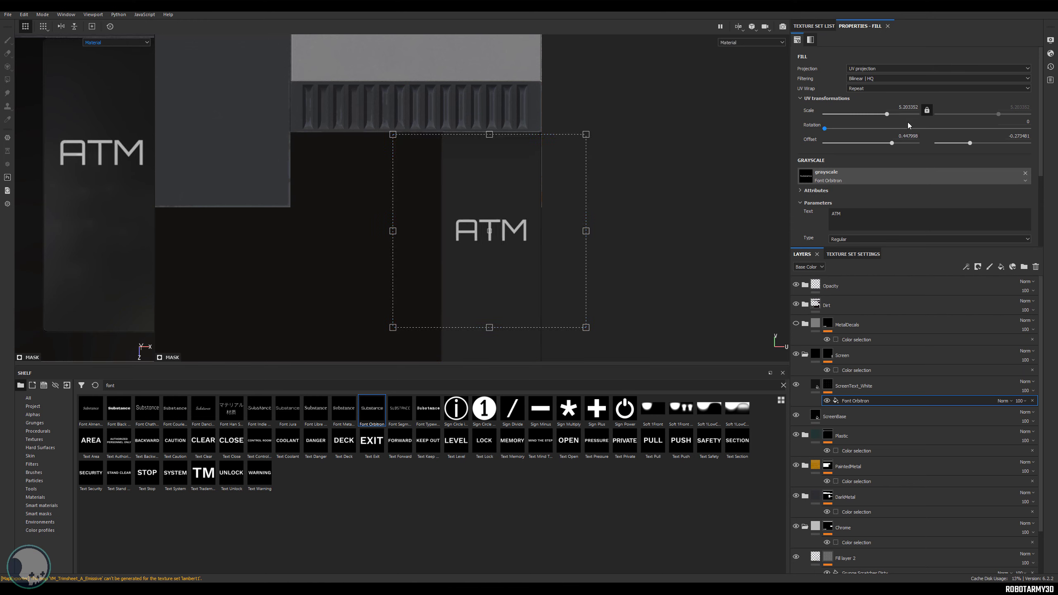
click(873, 88)
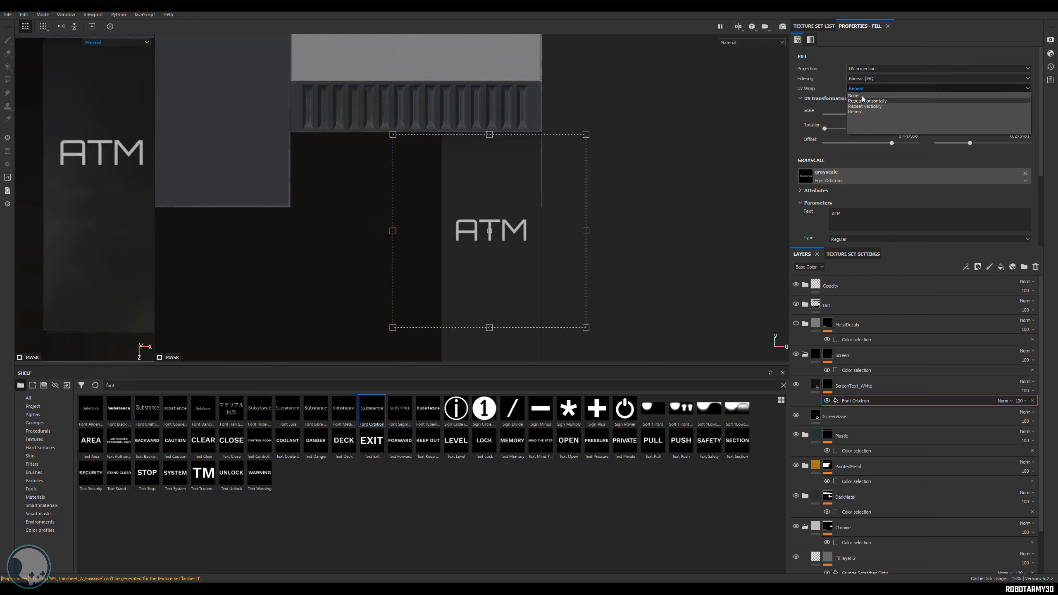
click(863, 102)
drag(503, 230, 505, 228)
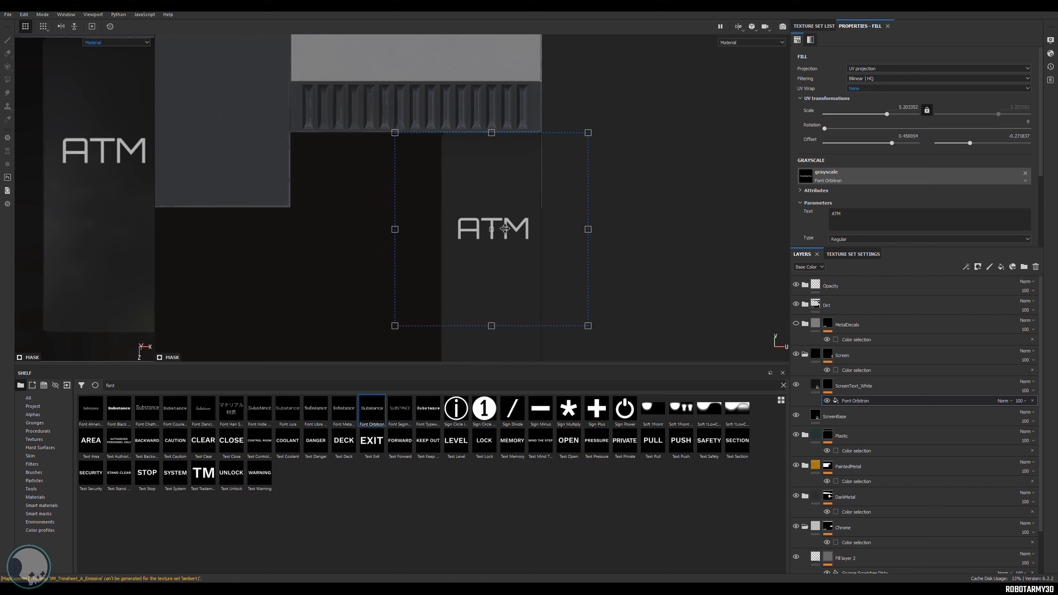
- Set the ATM text's font type to Bold and nudge the text to an offset of about 0.45, -0.274
scroll(887, 205, down, 2)
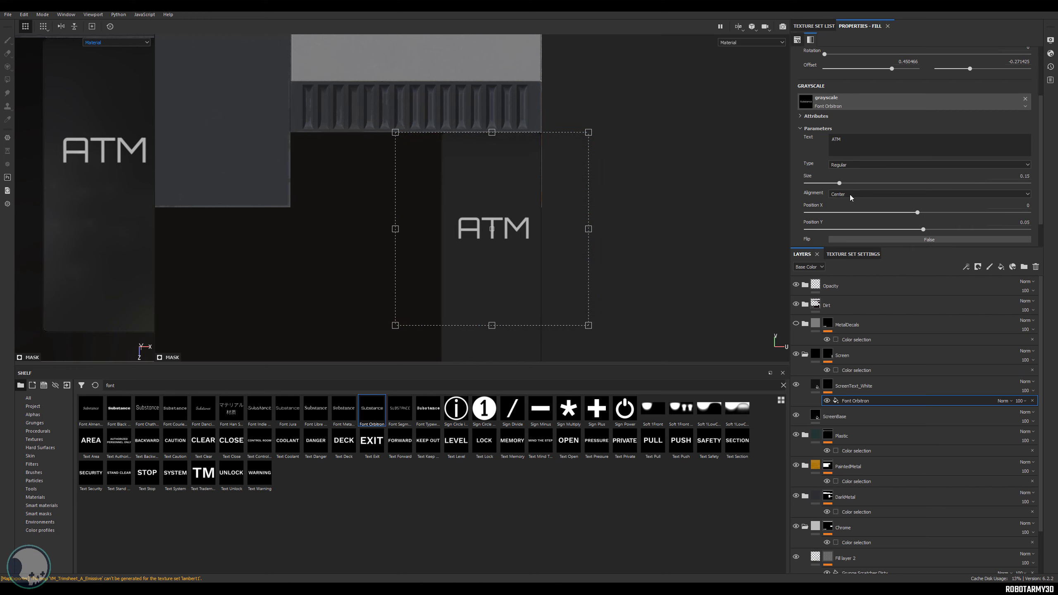
click(841, 165)
click(843, 180)
drag(491, 231, 491, 234)
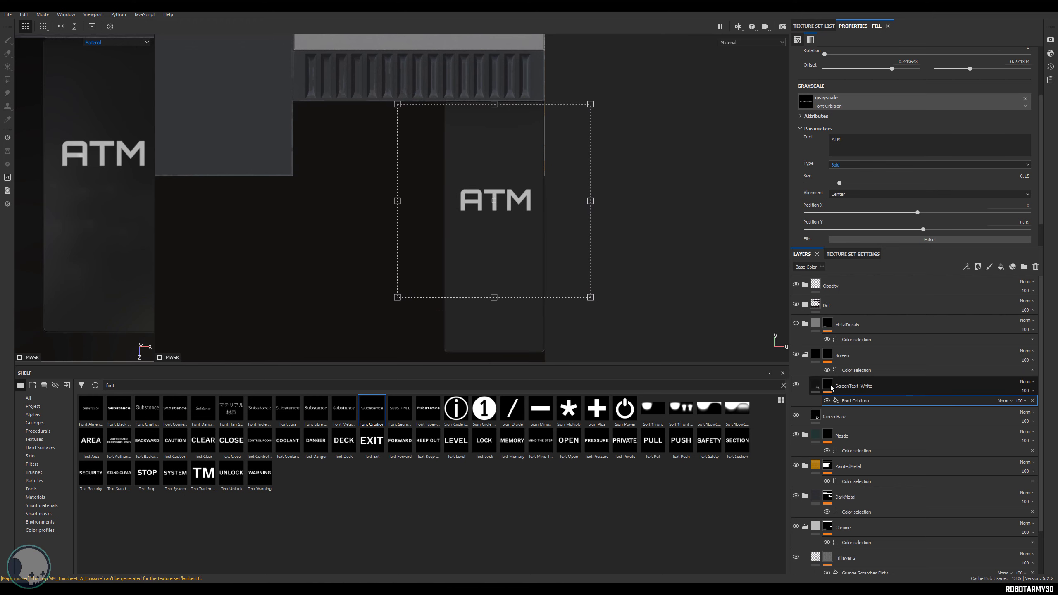
- Add a second fill effect to the ScreenText_White mask and assign Font Orbitron to its grayscale
click(831, 386)
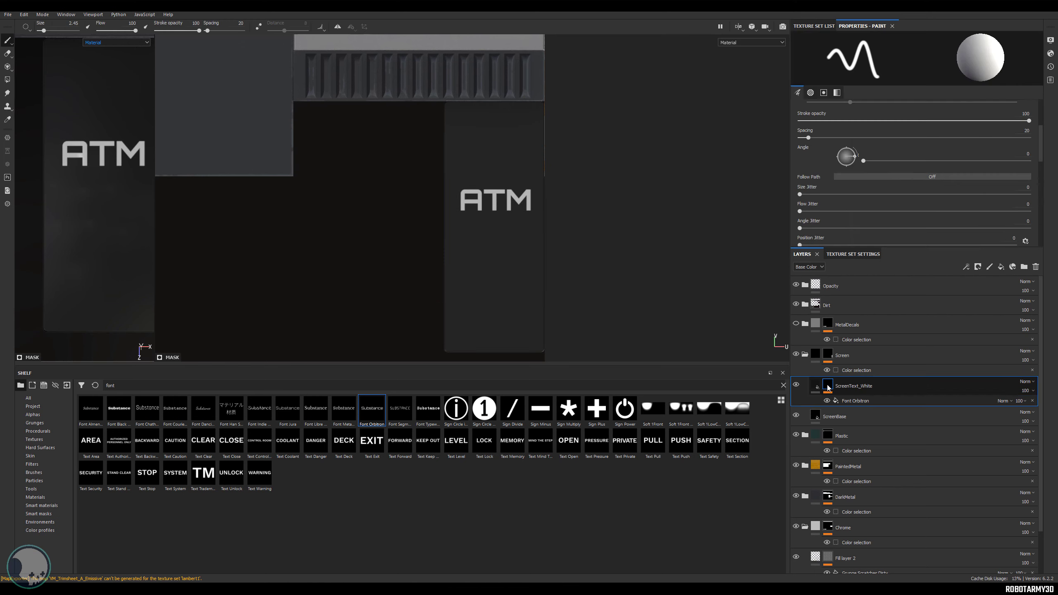
right_click(830, 386)
click(858, 334)
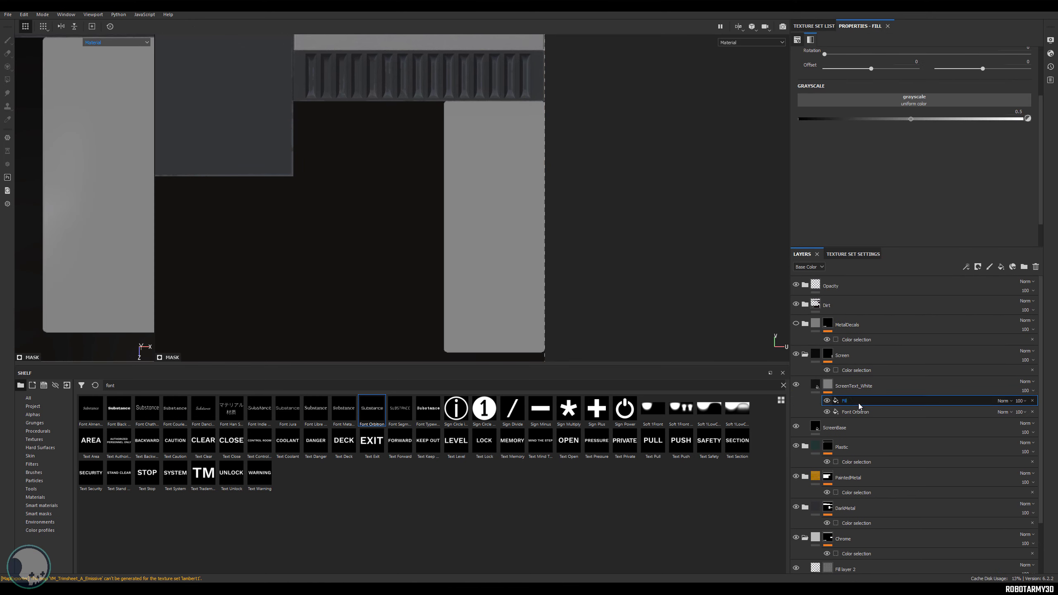
drag(382, 417, 912, 102)
scroll(435, 191, up, 2)
scroll(440, 189, down, 9)
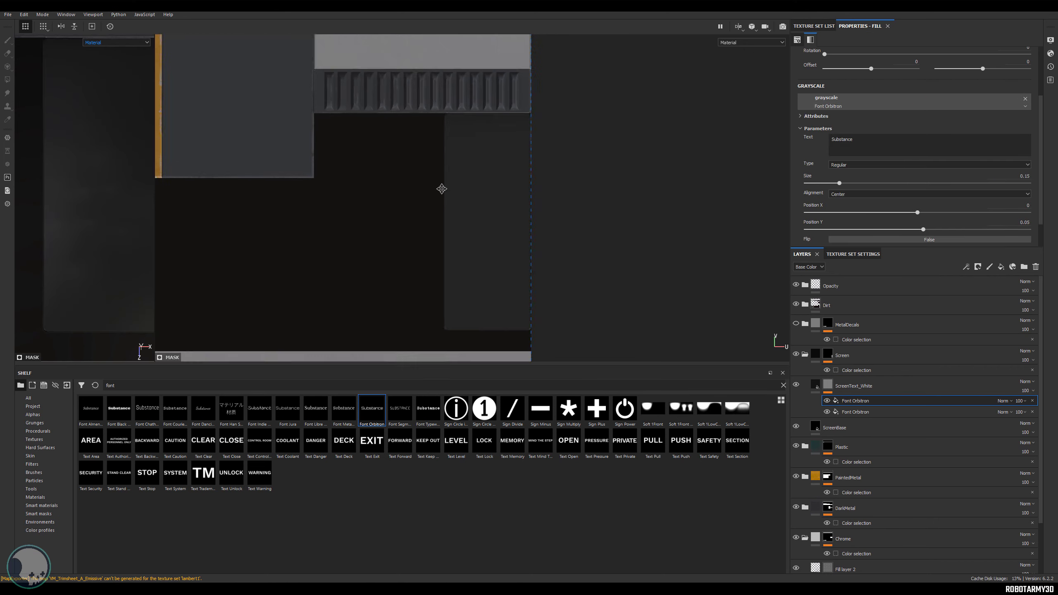
- Place the new text over the screen panel at a scale of about 5.33 and make it read SCAN CHIP on two lines
drag(477, 258, 499, 235)
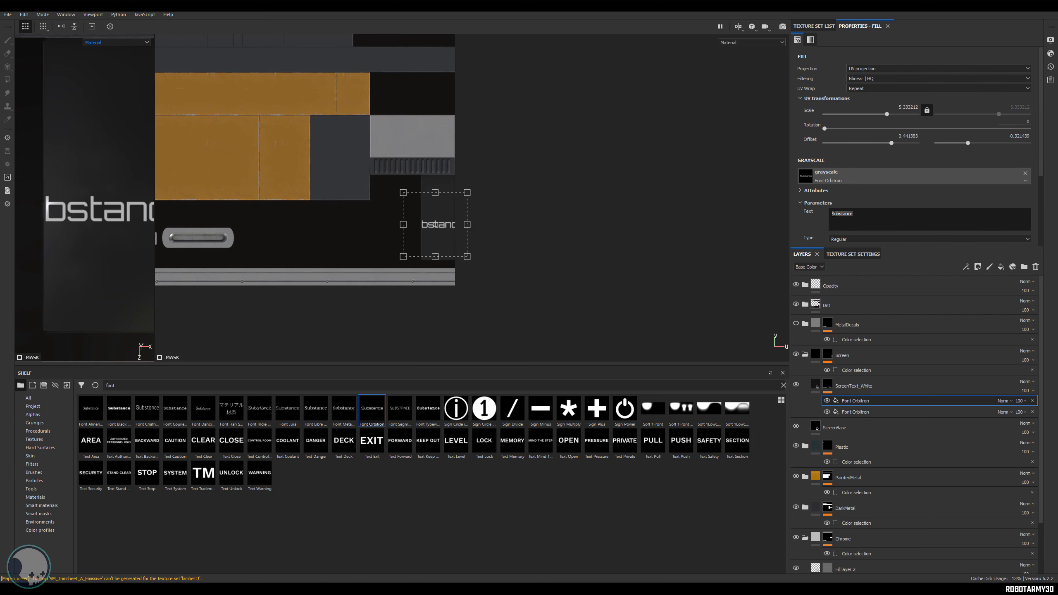
key(BackSpace)
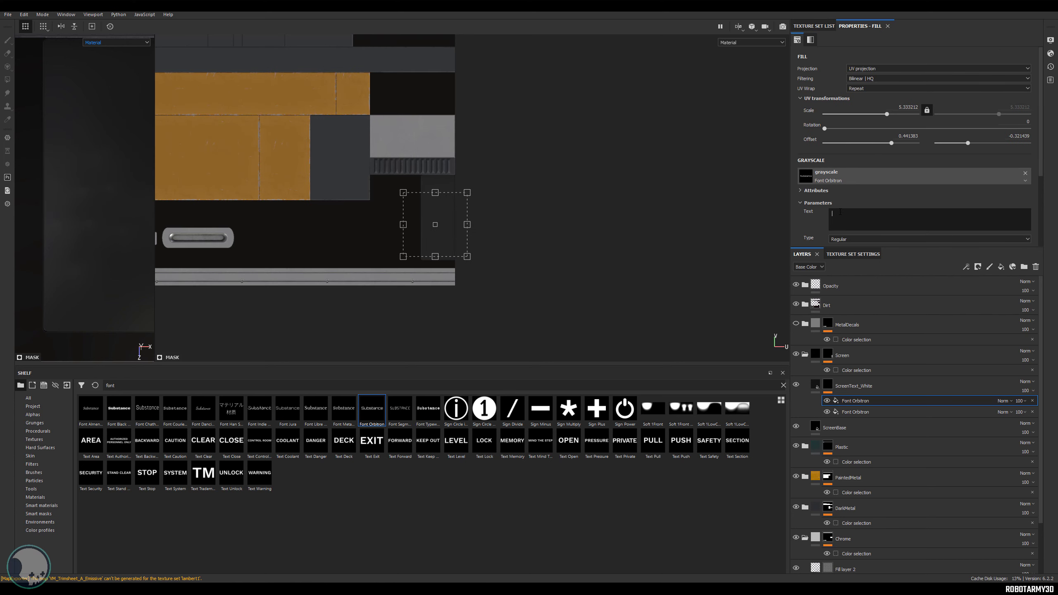
text(SCAN)
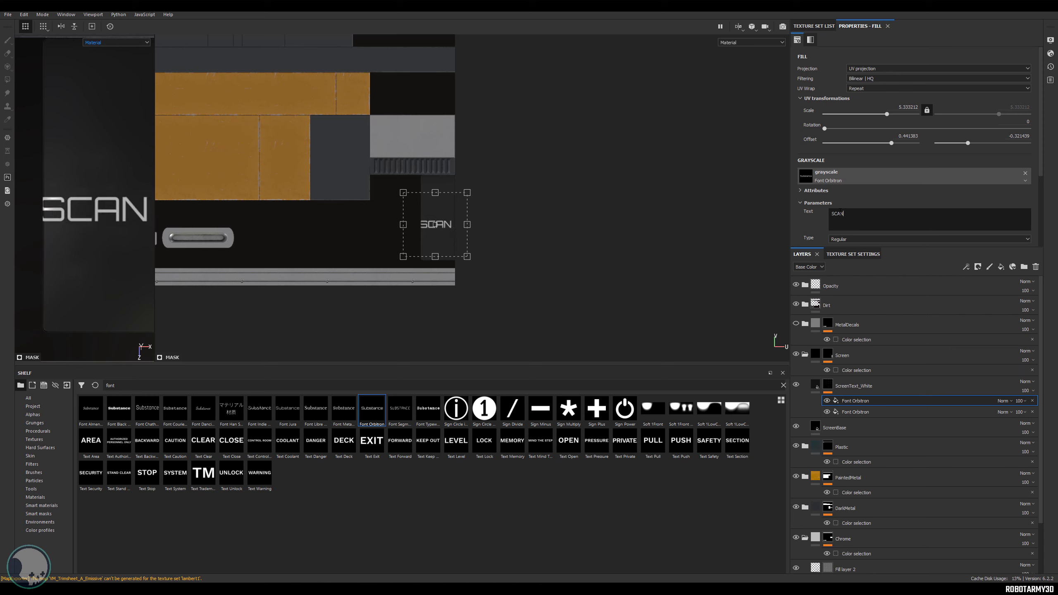
key(BackSpace)
key(Return)
text(CHIC)
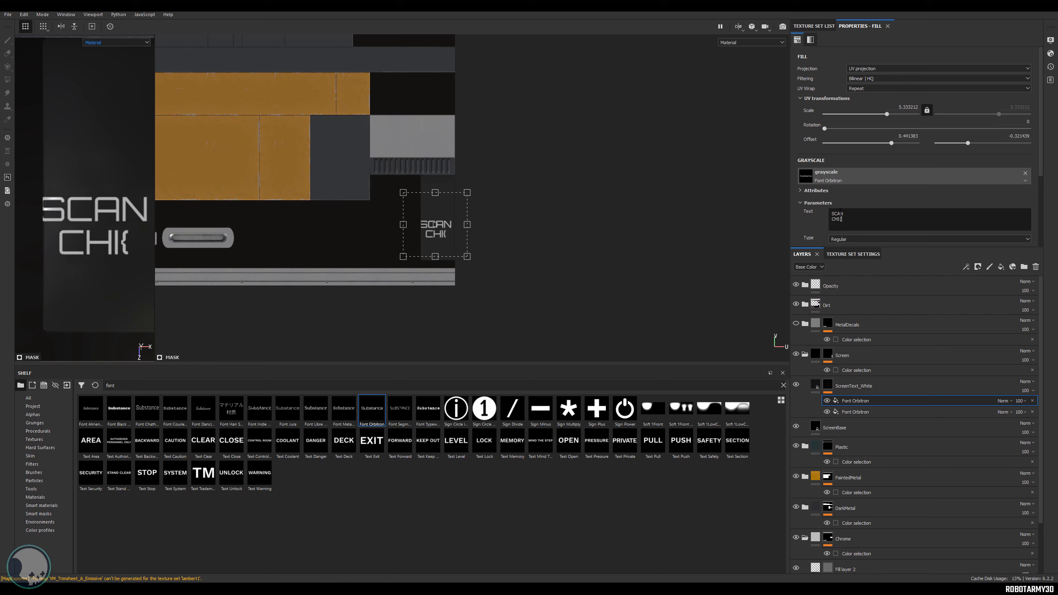
key(BackSpace)
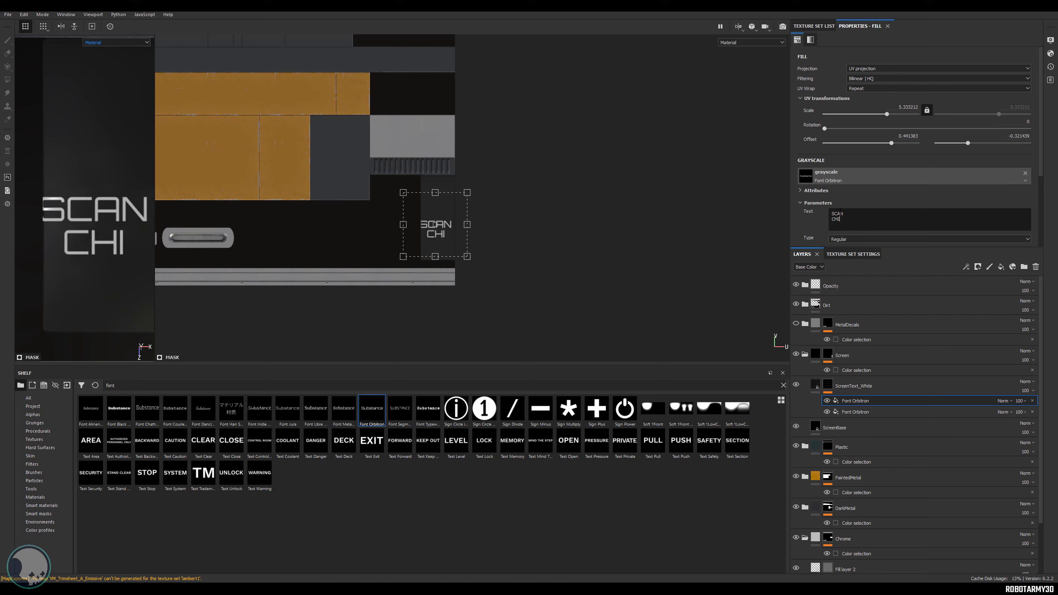
text(P)
scroll(887, 193, down, 2)
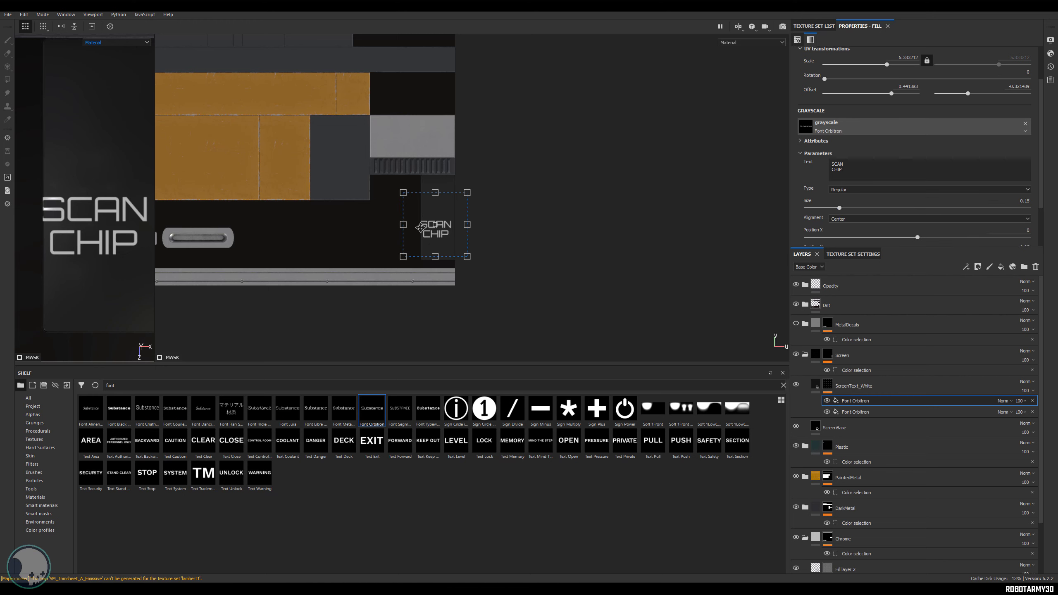
- Scale the SCAN CHIP text to about 9.78 and center it across the screen panel at an offset of about 0.451, -0.319
scroll(435, 225, up, 5)
scroll(445, 220, up, 2)
drag(445, 221, 457, 237)
drag(506, 159, 442, 207)
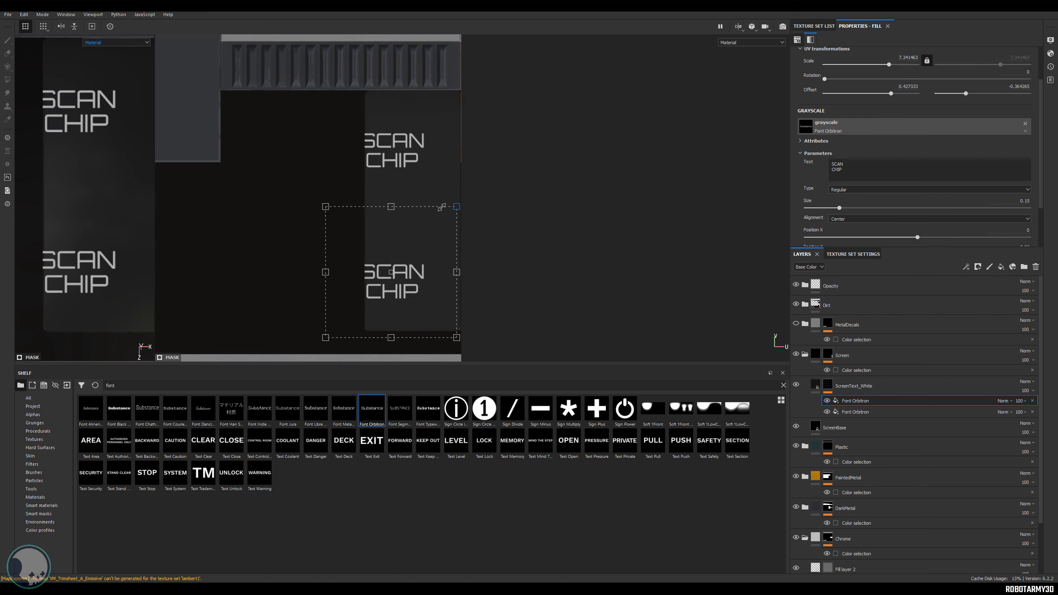
drag(430, 269, 447, 224)
drag(474, 162, 441, 195)
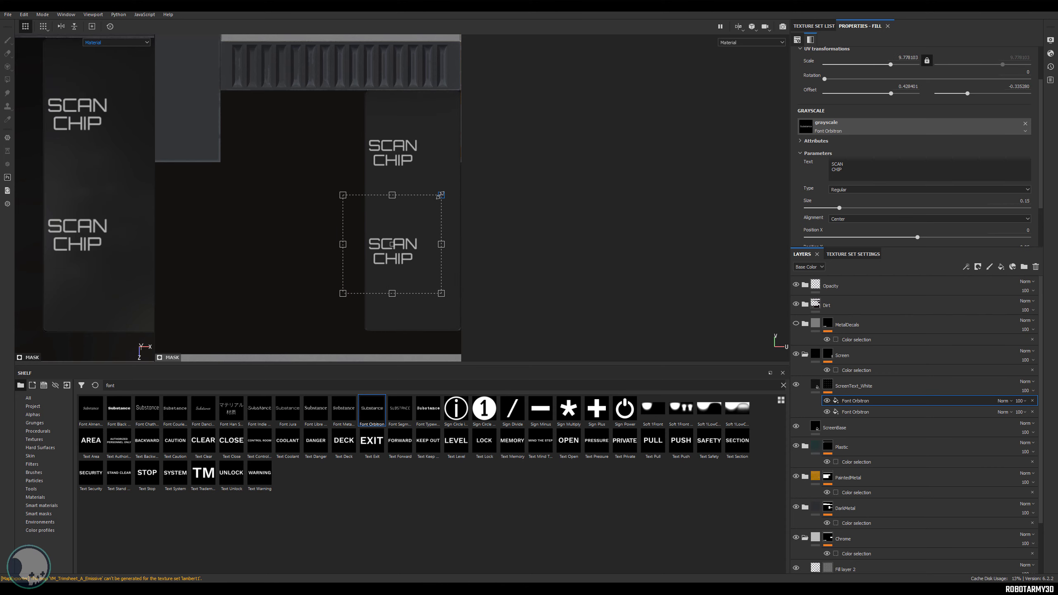
drag(416, 234, 436, 218)
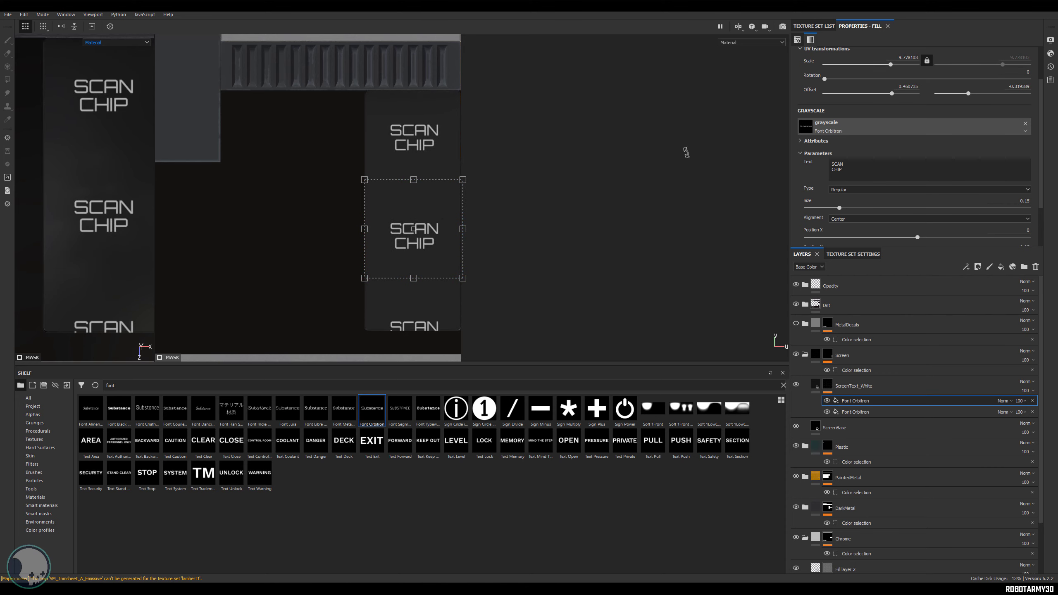
- Set the SCAN CHIP fill's UV Wrap to None and its blend mode to Linear dodge (Add)
scroll(948, 109, up, 2)
click(861, 88)
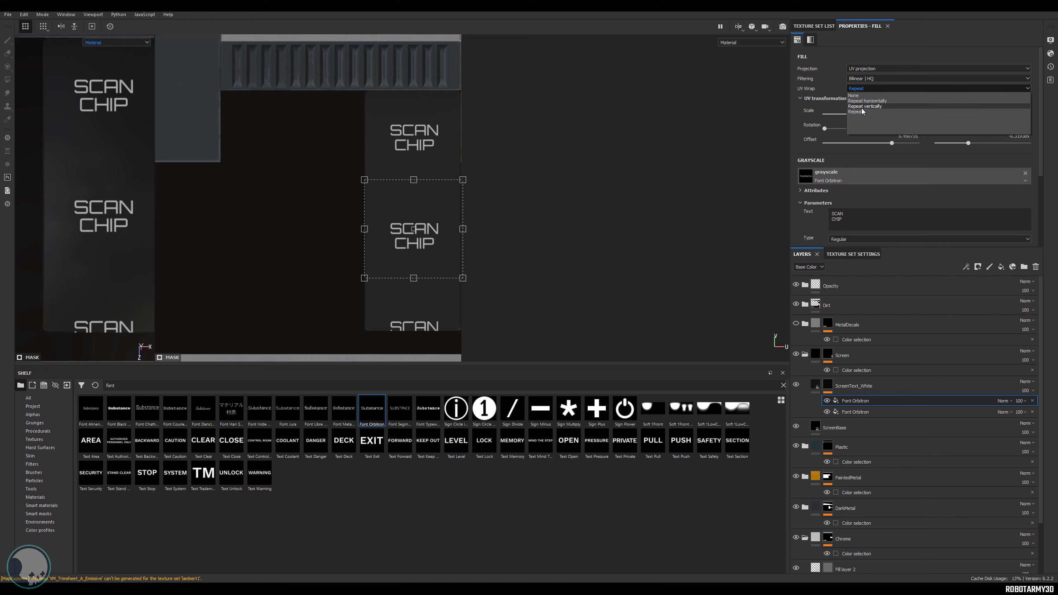
click(866, 97)
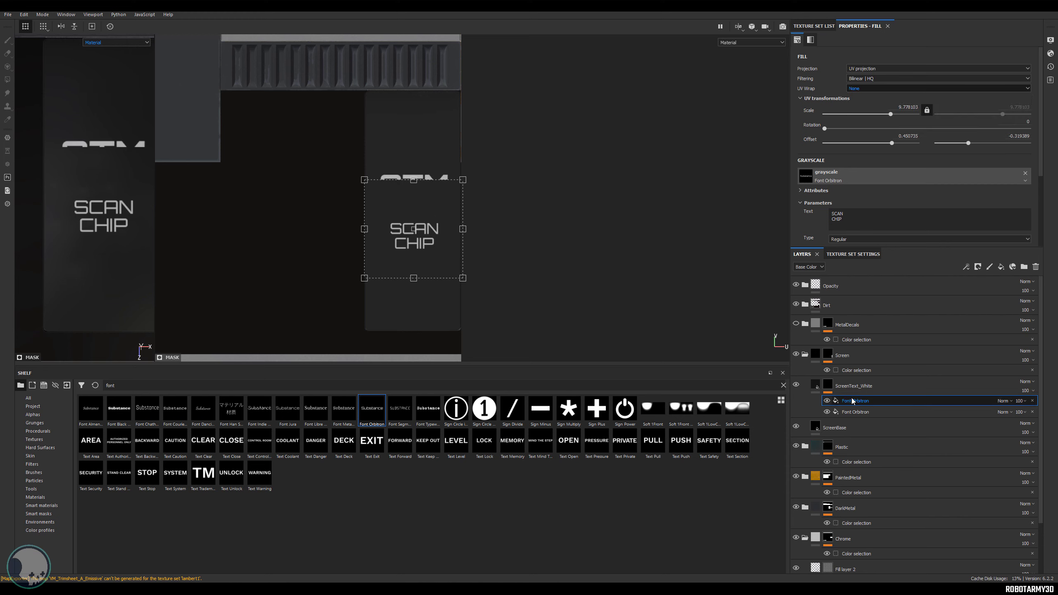
click(1004, 402)
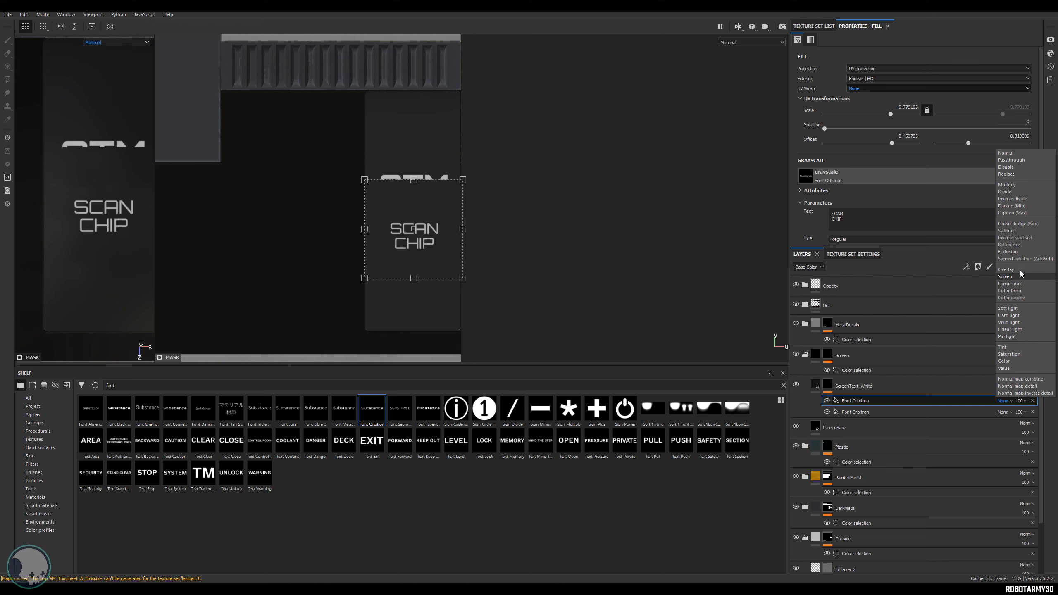
click(1015, 223)
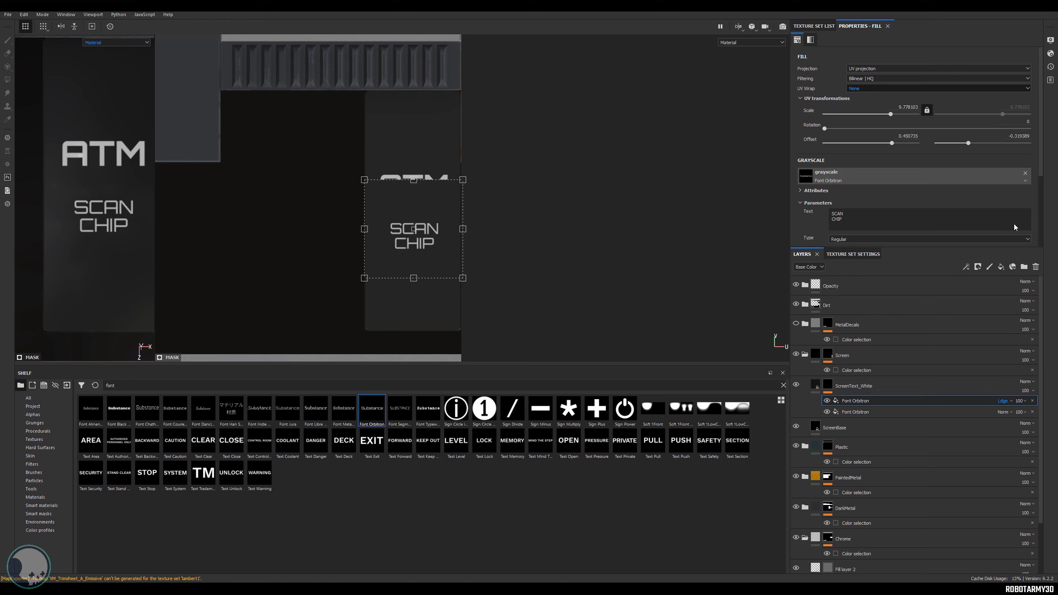
- Move the ATM and SCAN CHIP texts up the screen panel, placing SCAN CHIP at an offset of about 0.449, -0.31
drag(414, 240, 414, 234)
drag(414, 234, 413, 234)
click(855, 411)
drag(405, 184, 404, 159)
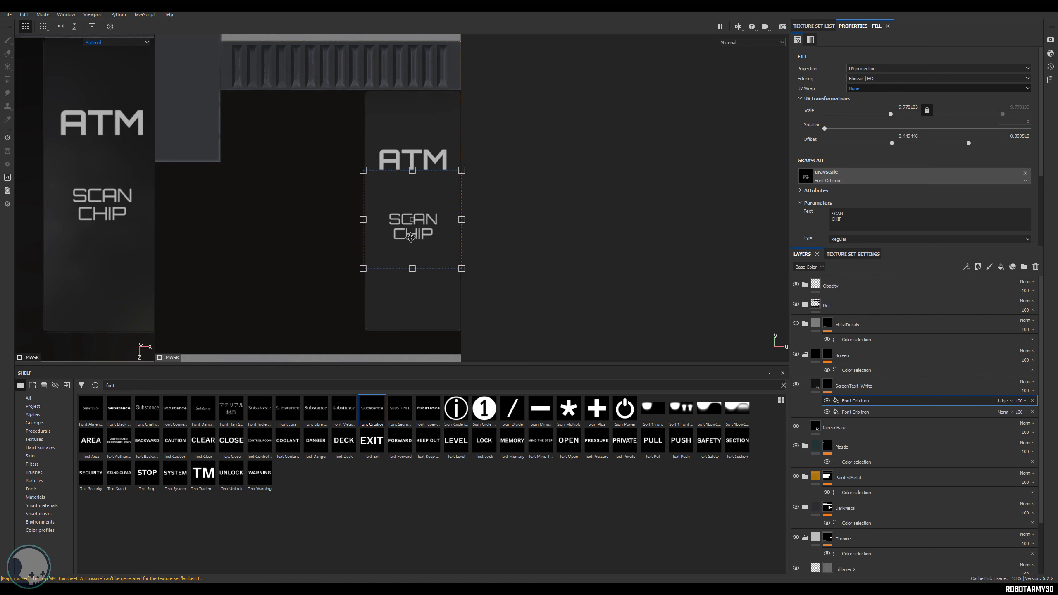
- Add a paint effect above the two text fills in the ScreenText_White mask
right_click(874, 400)
click(861, 401)
right_click(861, 401)
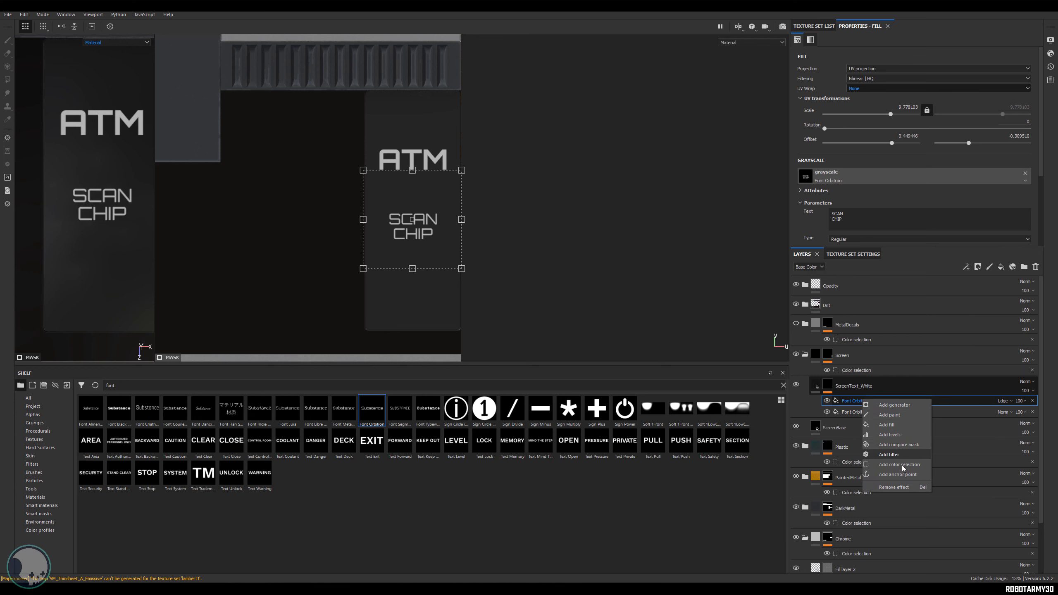
click(876, 402)
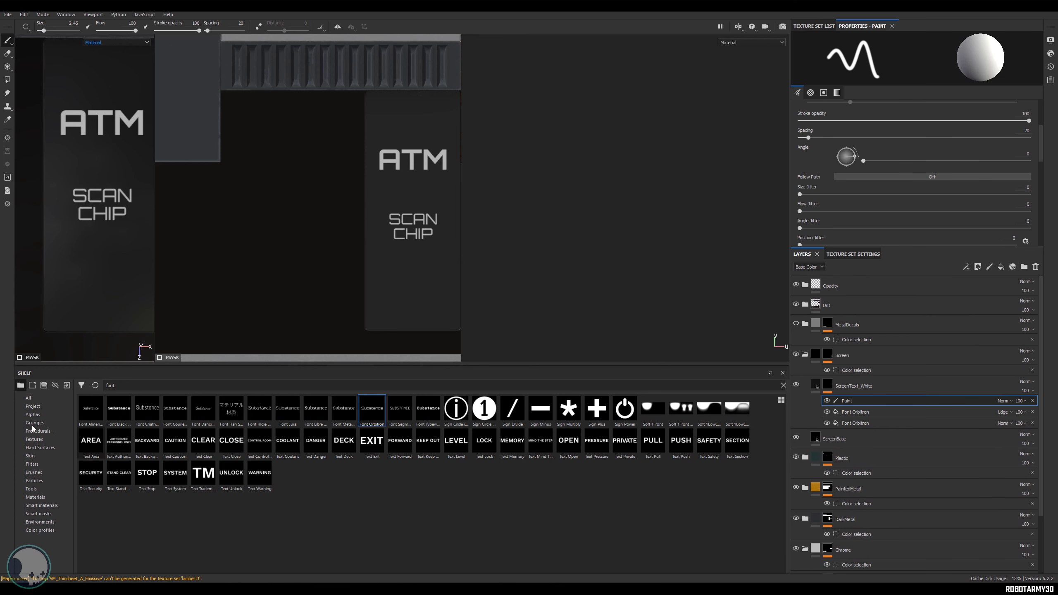
- Browse the shelf's alphas and assign Hexagon Border Corner as the paint brush's alpha
click(32, 414)
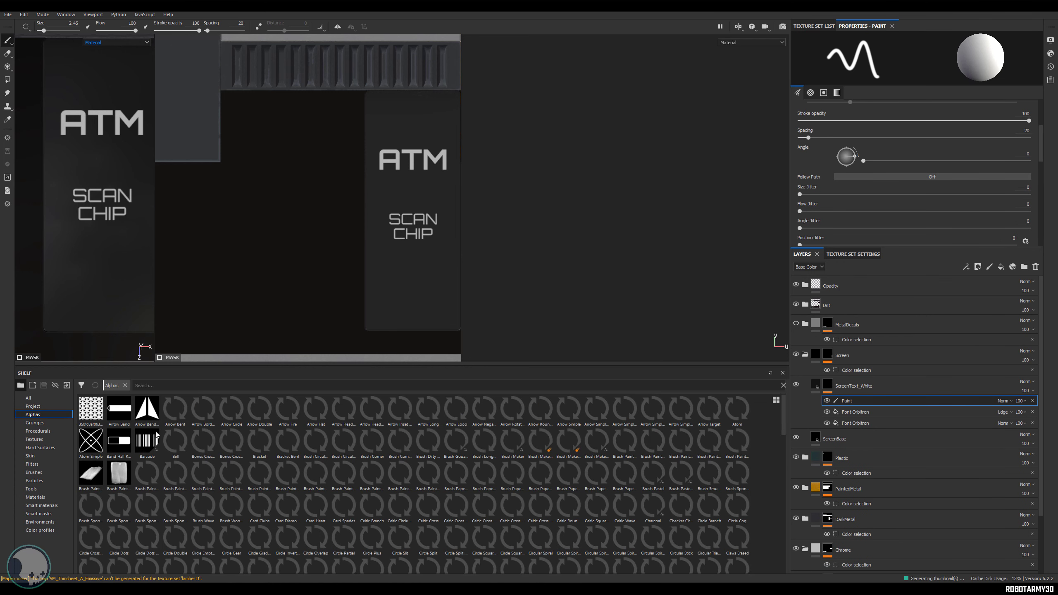
scroll(271, 452, down, 5)
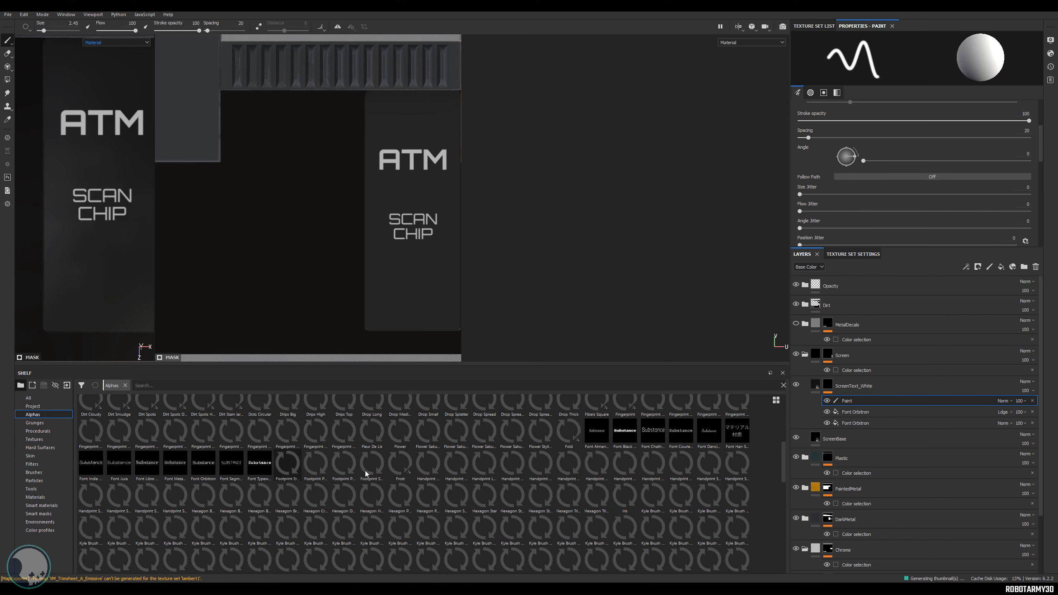
scroll(488, 494, up, 4)
scroll(917, 160, down, 1)
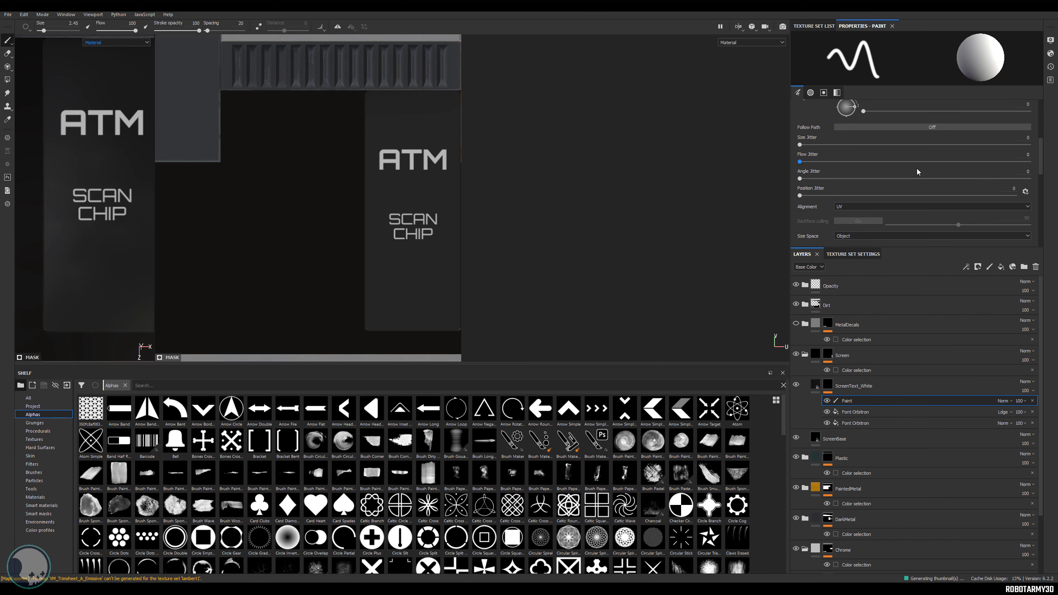
scroll(918, 171, down, 3)
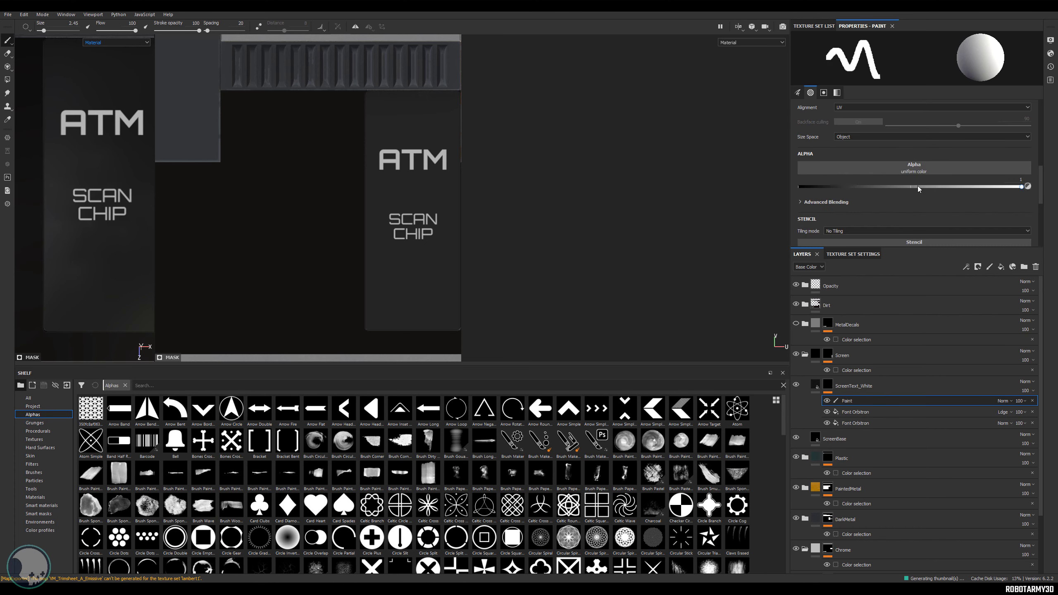
scroll(918, 190, down, 5)
scroll(919, 201, up, 5)
scroll(465, 459, down, 5)
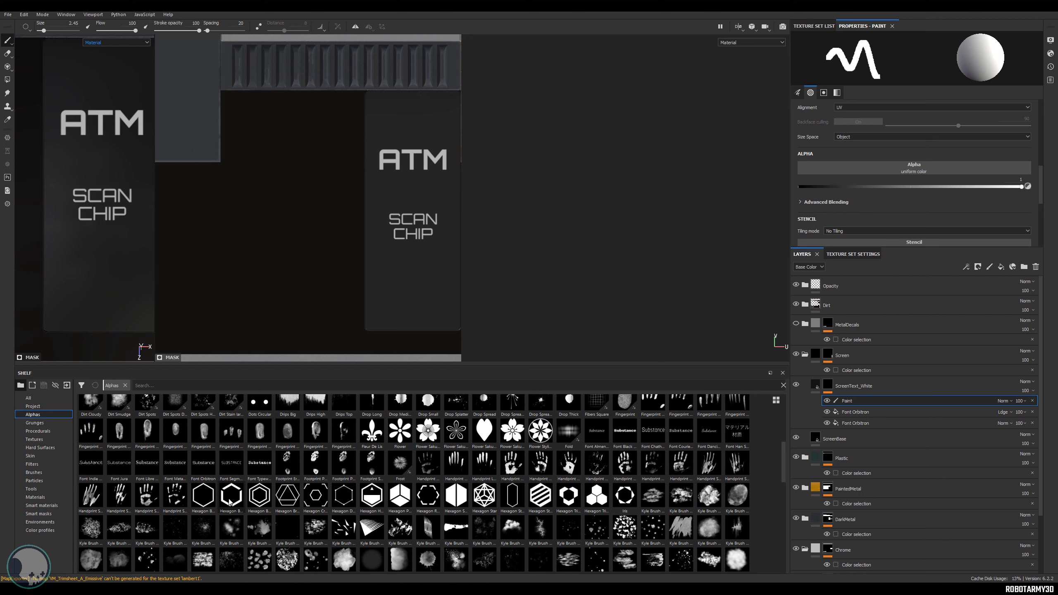
mouse_move(237, 502)
drag(232, 503, 910, 169)
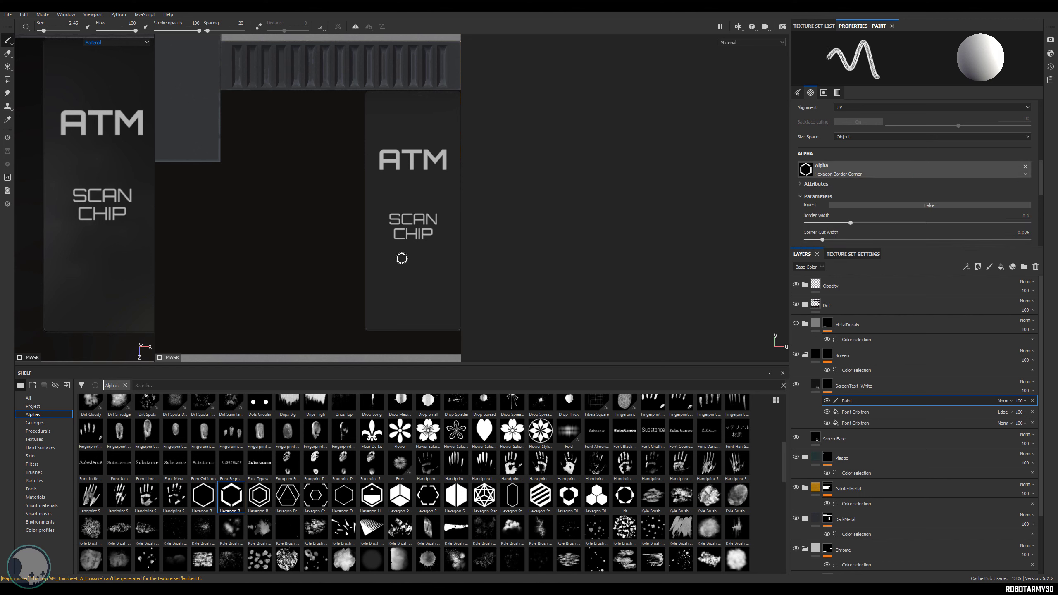
- Enlarge the brush to a size of about 11.36 and stamp one hexagon below the SCAN CHIP text in the UV view
scroll(413, 289, up, 2)
key(bracketright)
key(bracketright)
key(bracketright)
key(bracketright)
key(bracketright)
key(bracketright)
key(bracketright)
key(bracketright)
key(bracketright)
key(bracketright)
key(bracketright)
key(bracketright)
key(bracketright)
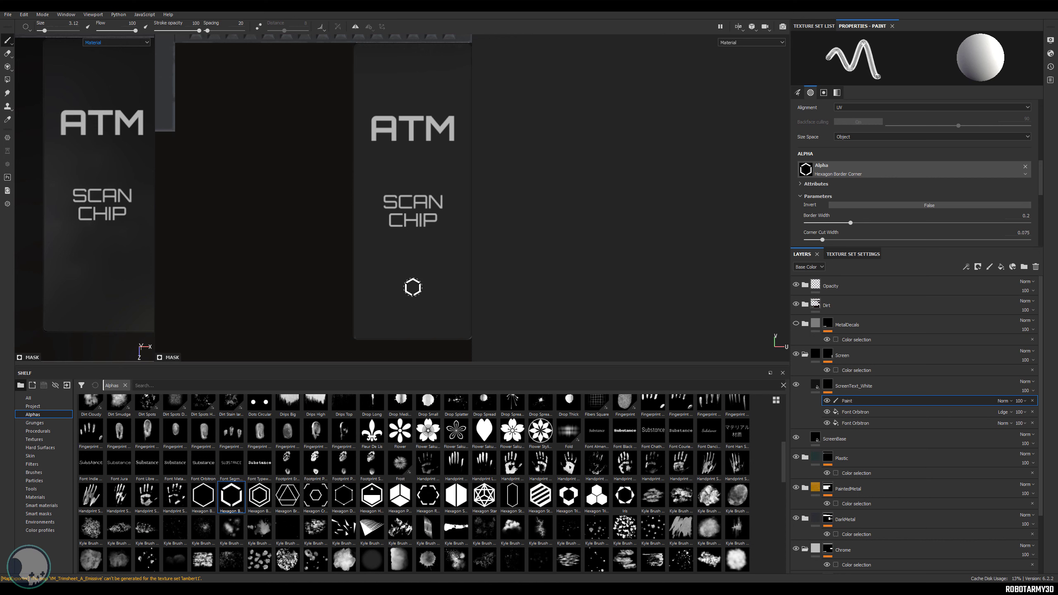
key(bracketleft)
key(bracketleft)
key(bracketleft)
key(bracketleft)
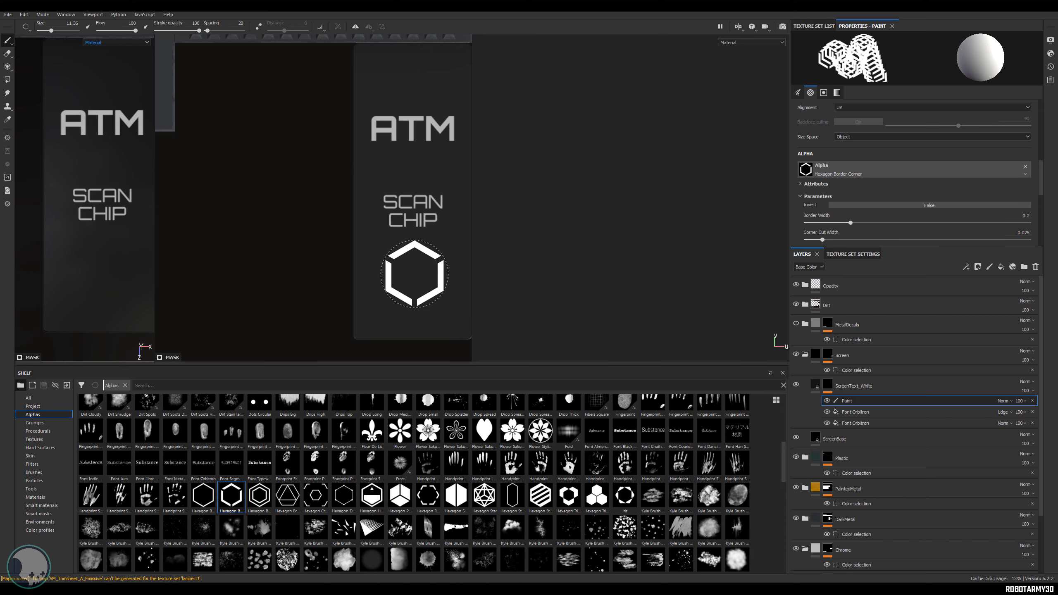
click(414, 274)
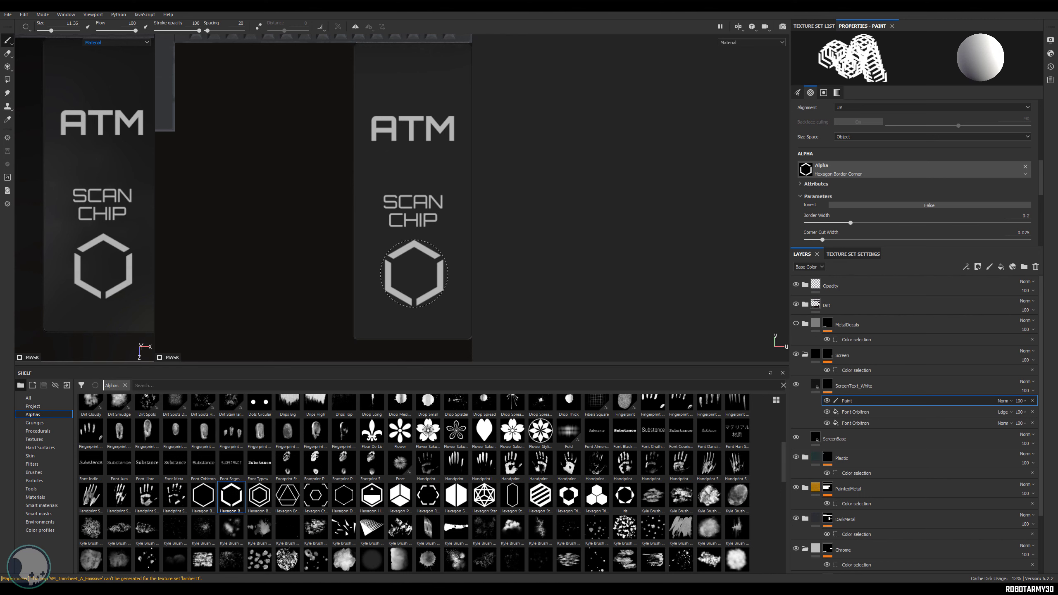
- Switch the brush alpha to Square Dashed, reduce the size to about 5.61 and stamp a dashed square inside the hexagon
scroll(463, 491, down, 10)
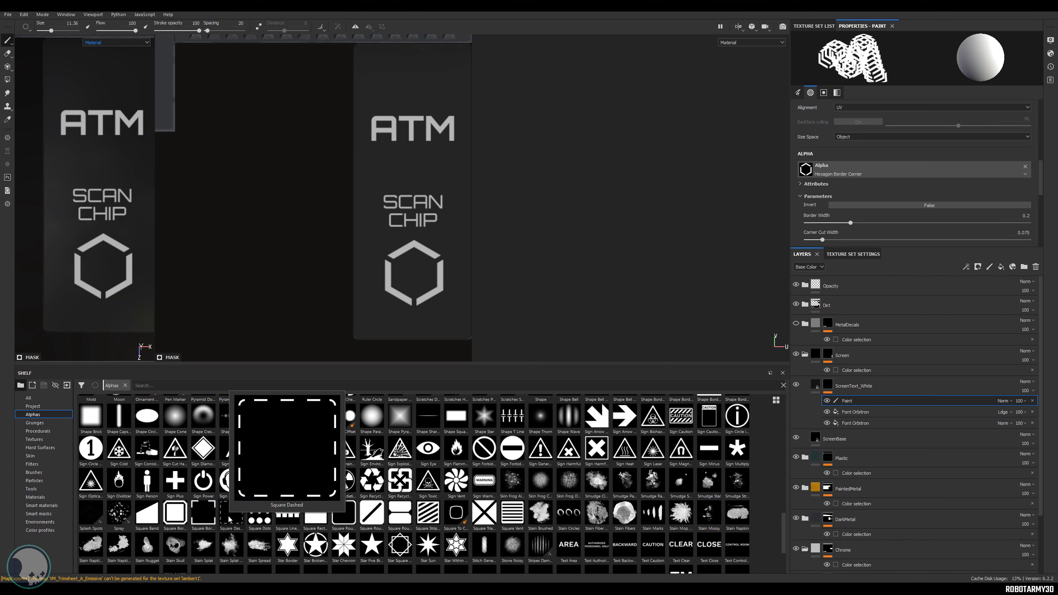
click(235, 525)
key(bracketleft)
key(bracketleft)
key(bracketleft)
key(bracketleft)
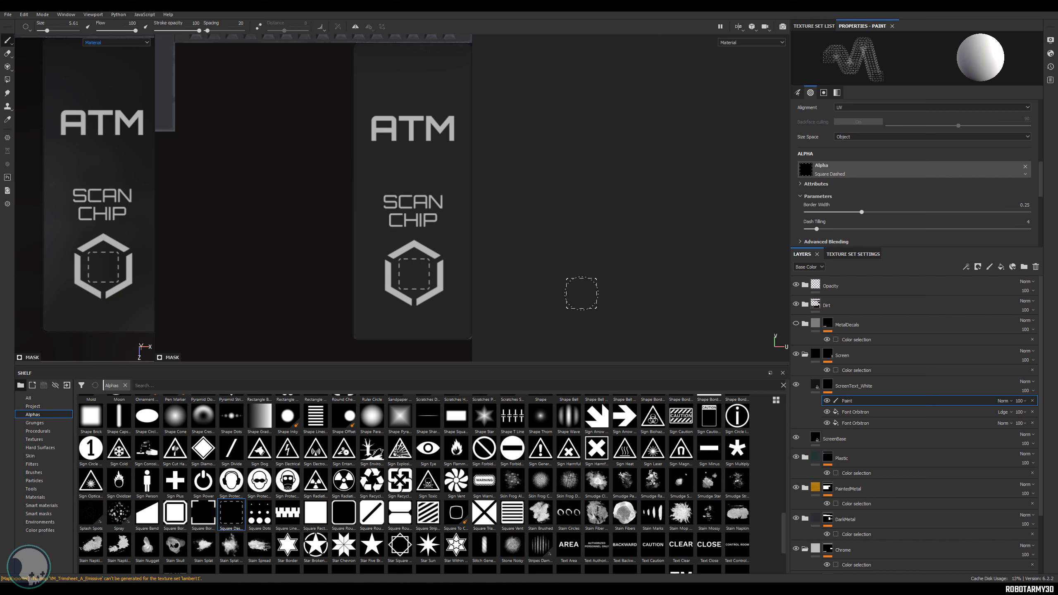
- Duplicate the ScreenText_White layer and delete the paint effect and both Font Orbitron fills from the copy's mask
alt+middle_drag(459, 160, 484, 177)
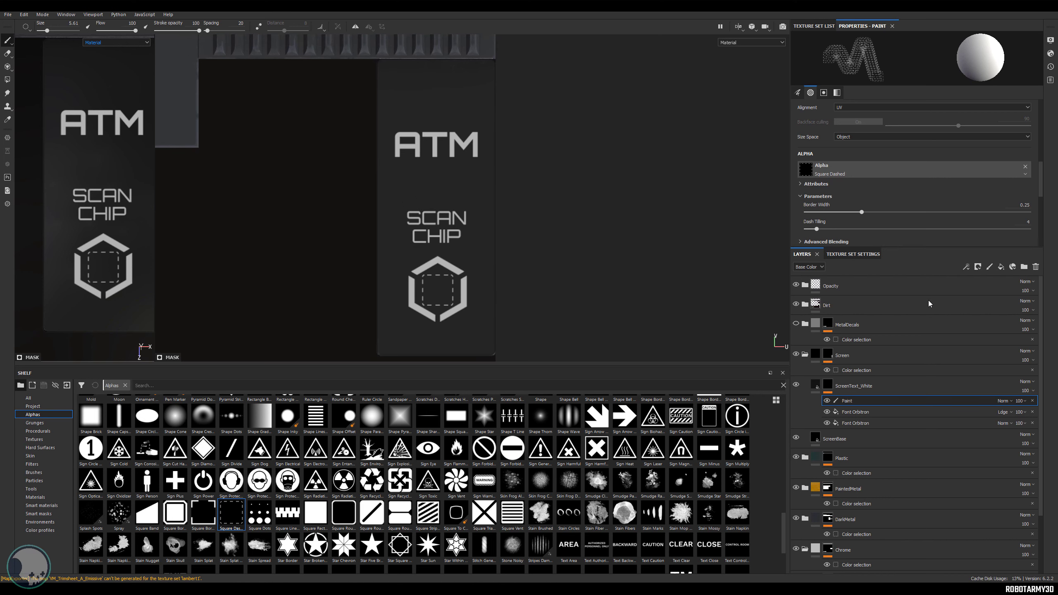
right_click(867, 388)
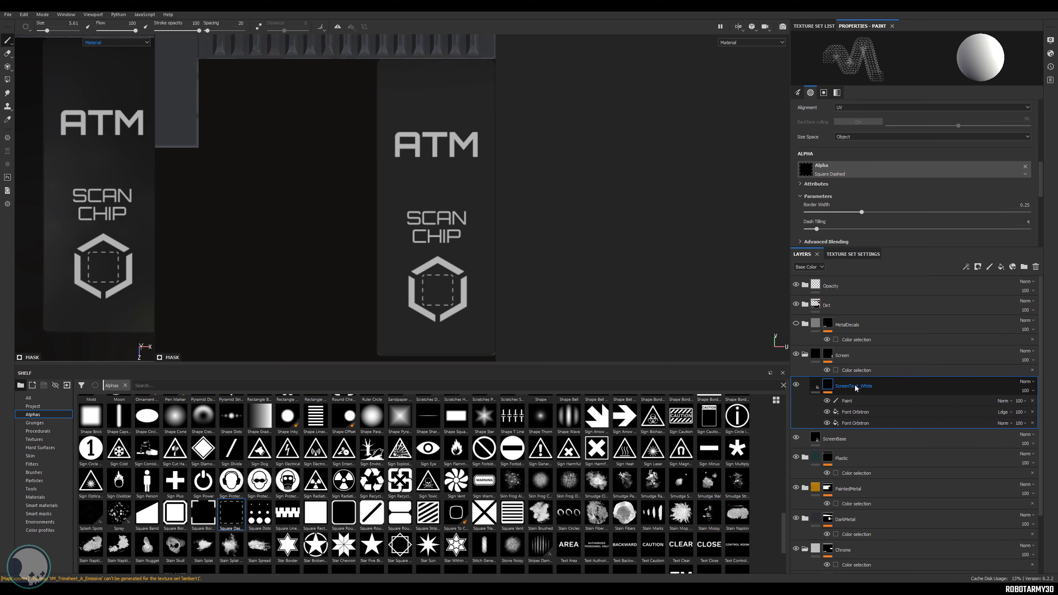
click(891, 213)
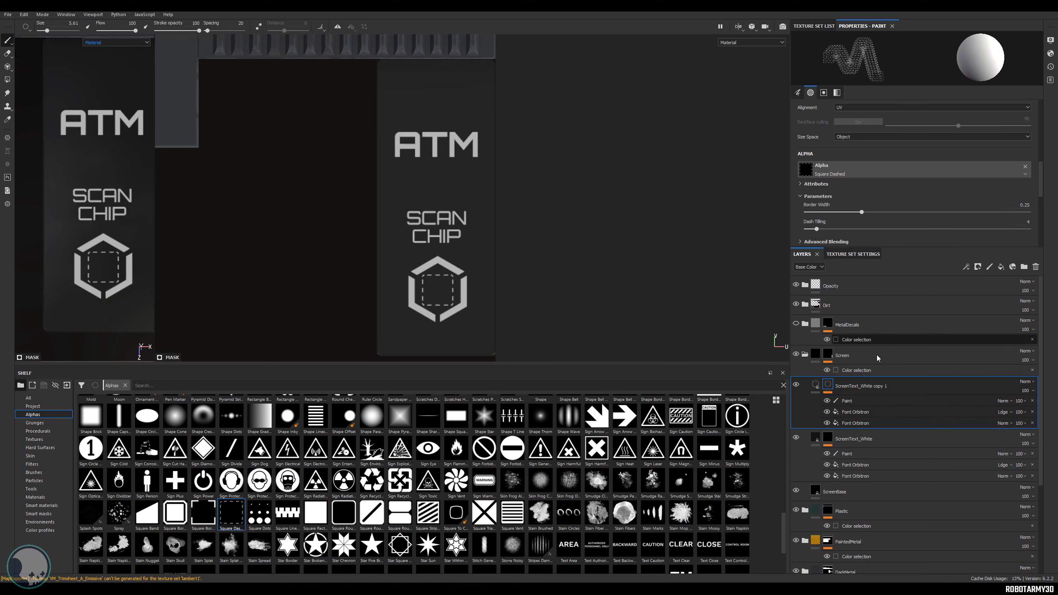
click(1033, 412)
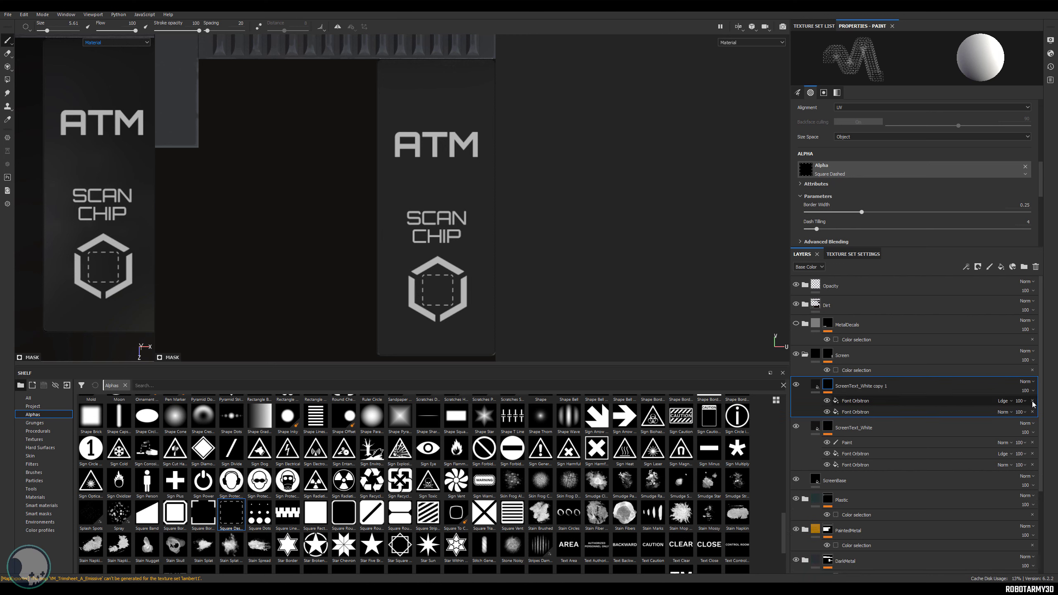
click(1033, 401)
click(1034, 404)
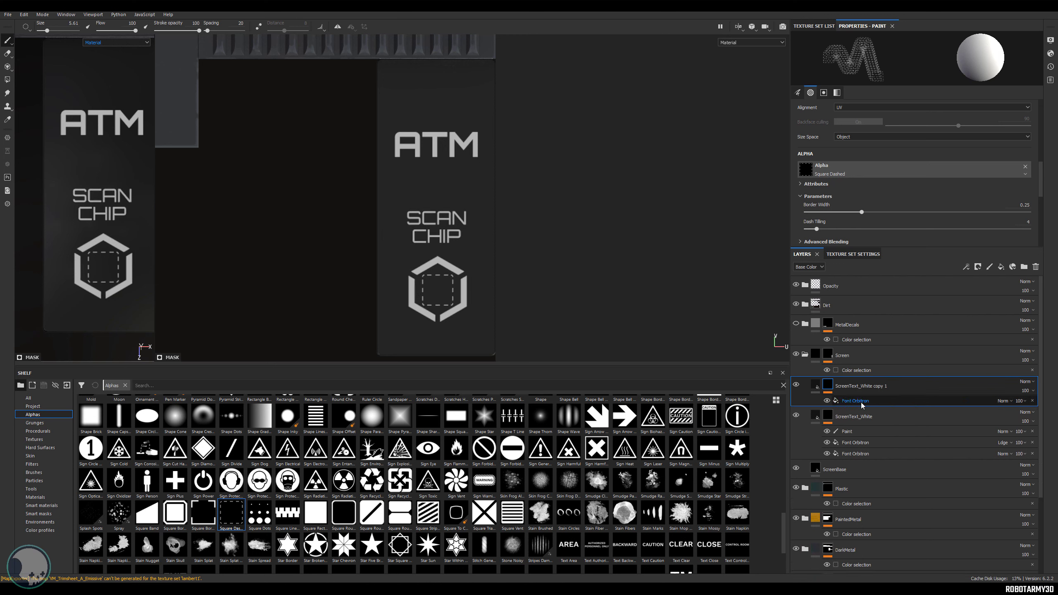
click(1033, 401)
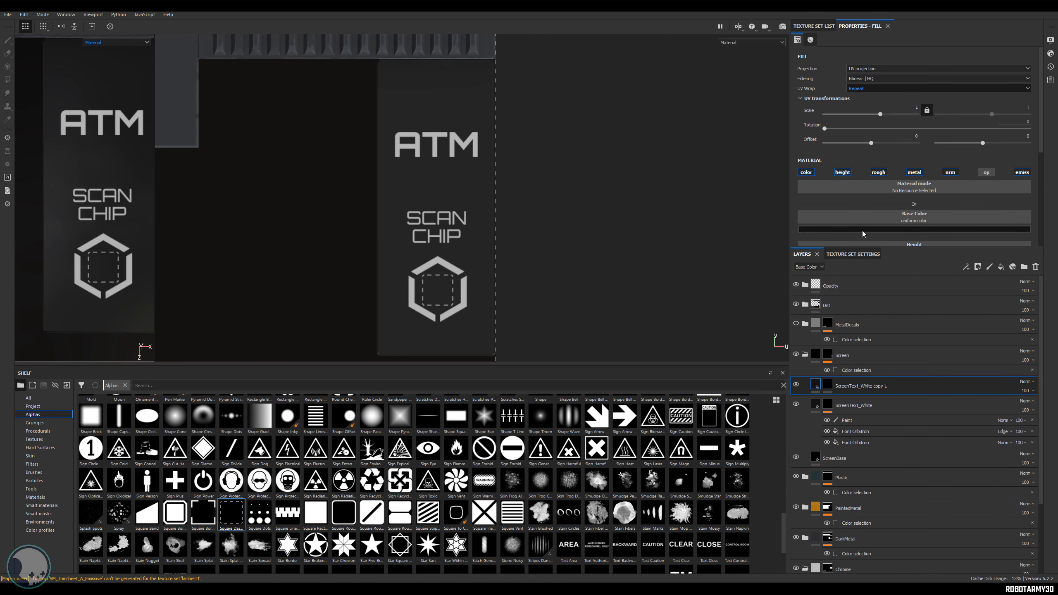
- Disable the copied layer's base color channel and set its emissive color to turquoise, about R 0.018, G 0.784, B 0.632
scroll(862, 234, down, 5)
scroll(905, 206, up, 2)
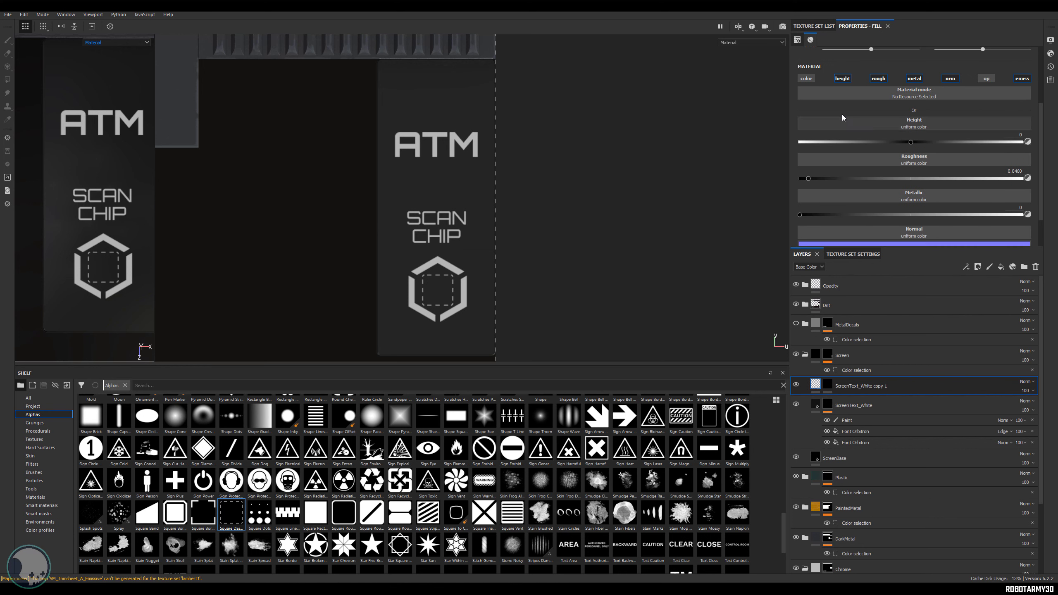
scroll(891, 196, down, 2)
click(894, 232)
click(937, 275)
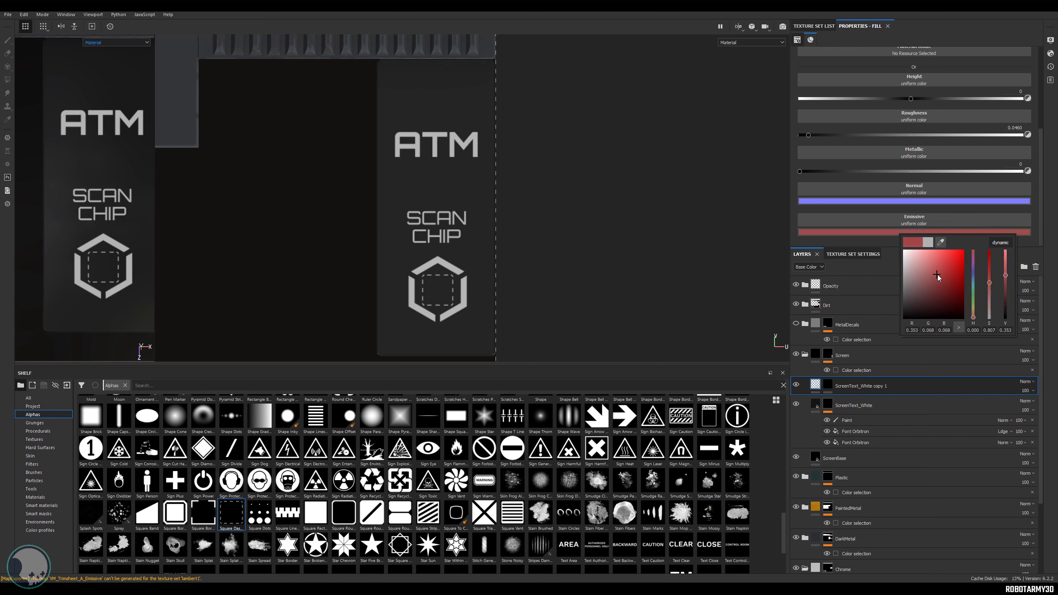
drag(974, 301, 953, 257)
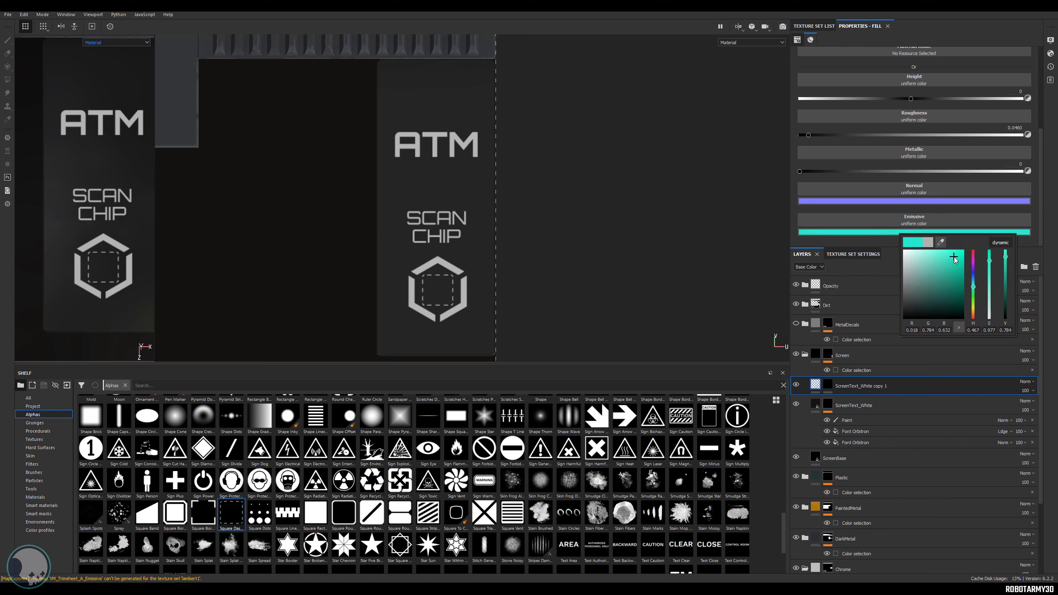
- Add a fill to the ScreenText_White copy 1 mask and assign the Hexagon Triangle Border procedural as its grayscale
right_click(856, 386)
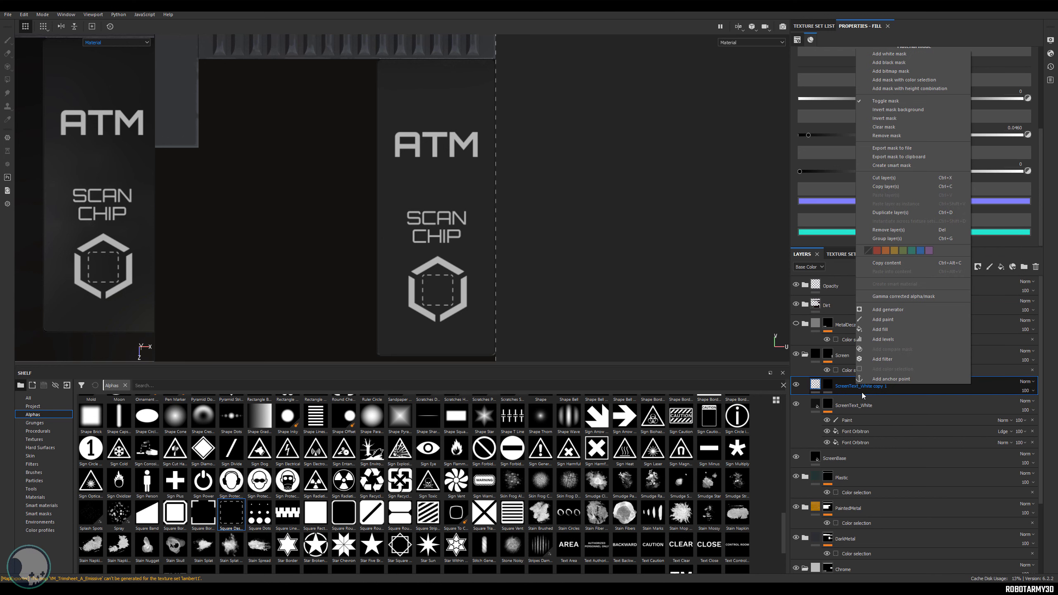
click(827, 384)
right_click(826, 384)
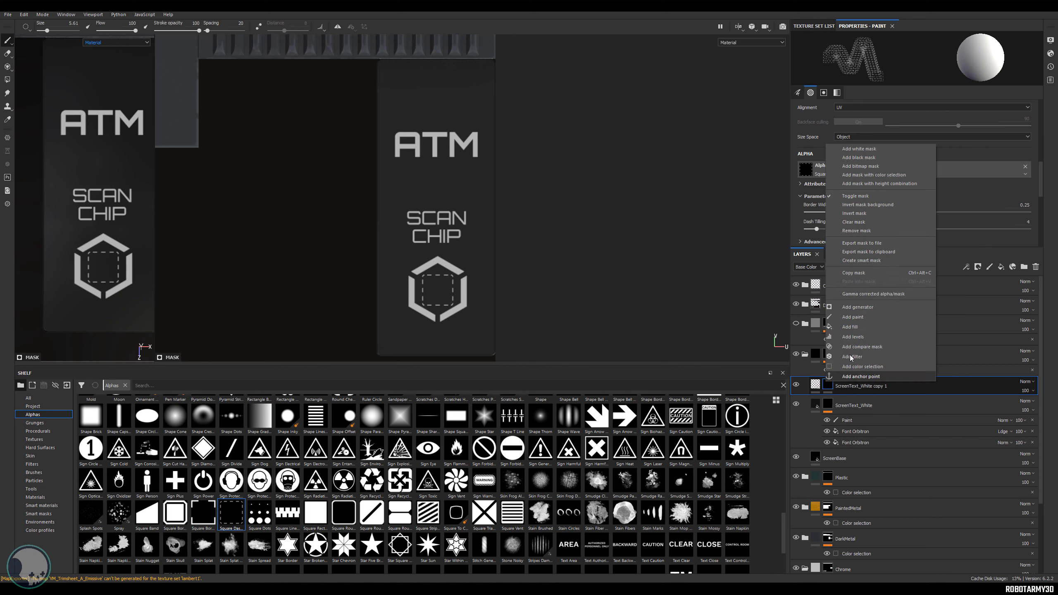
click(857, 326)
click(915, 67)
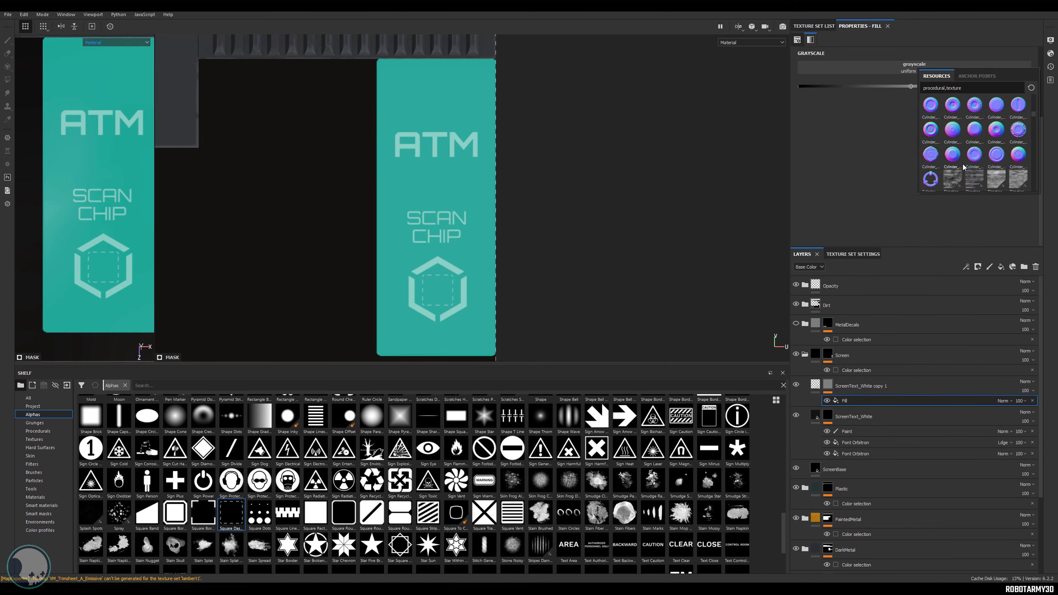
scroll(977, 137, down, 15)
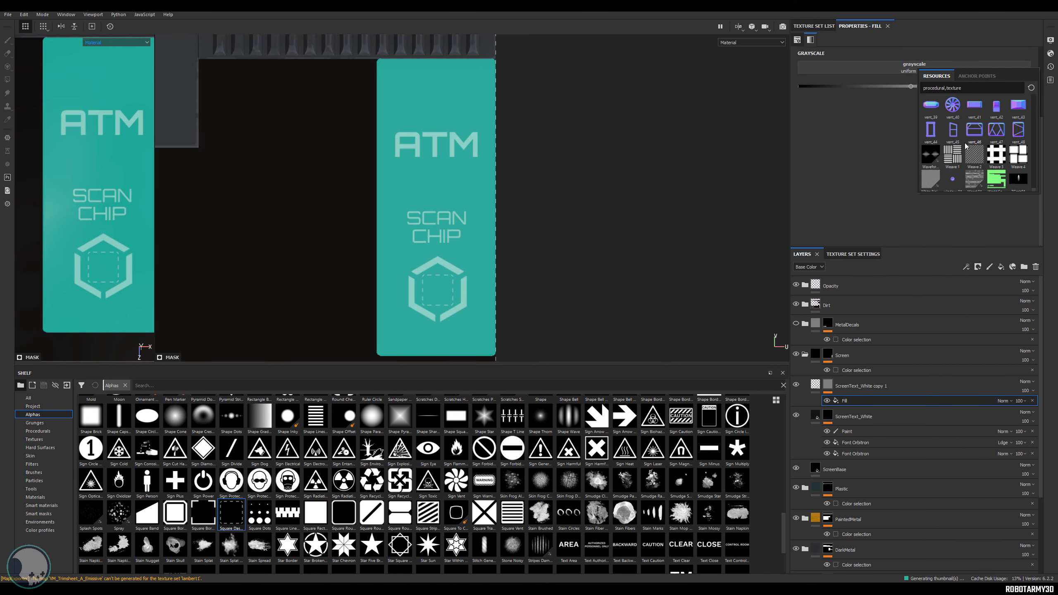
scroll(960, 161, down, 5)
scroll(959, 158, up, 18)
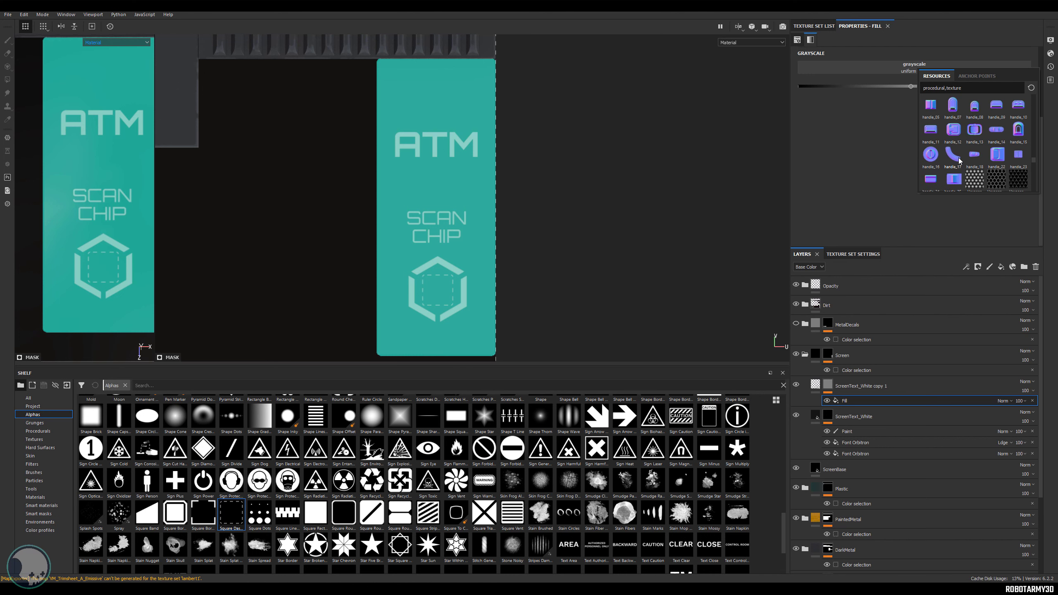
scroll(959, 161, down, 5)
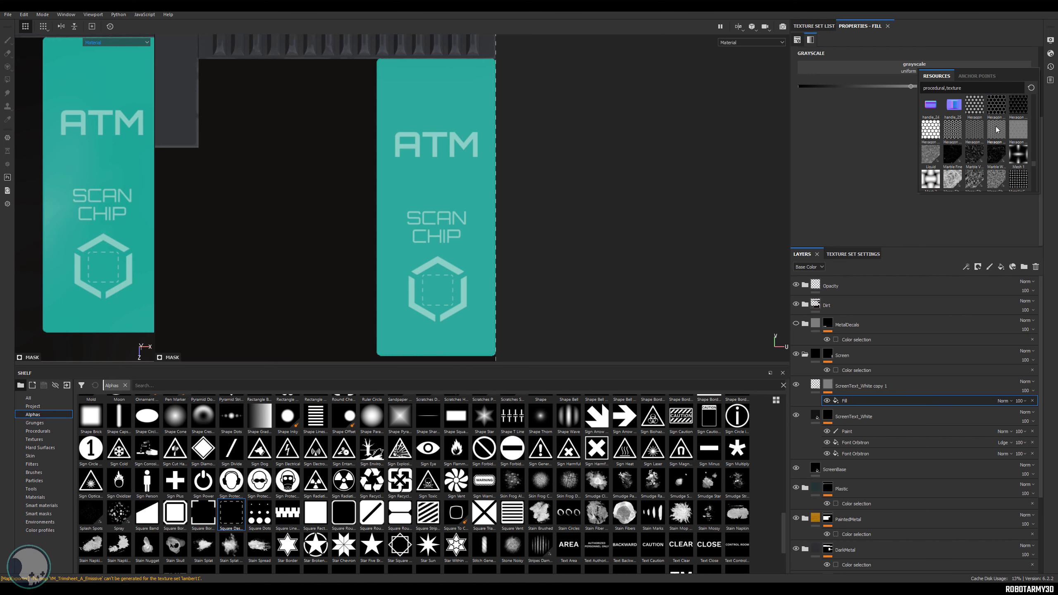
mouse_move(997, 131)
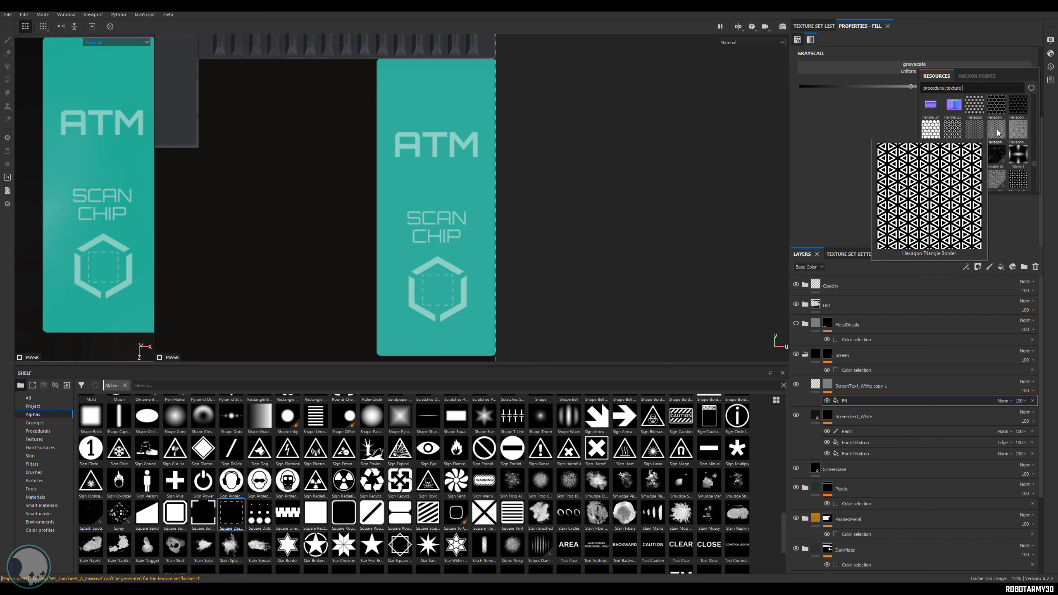
click(1000, 131)
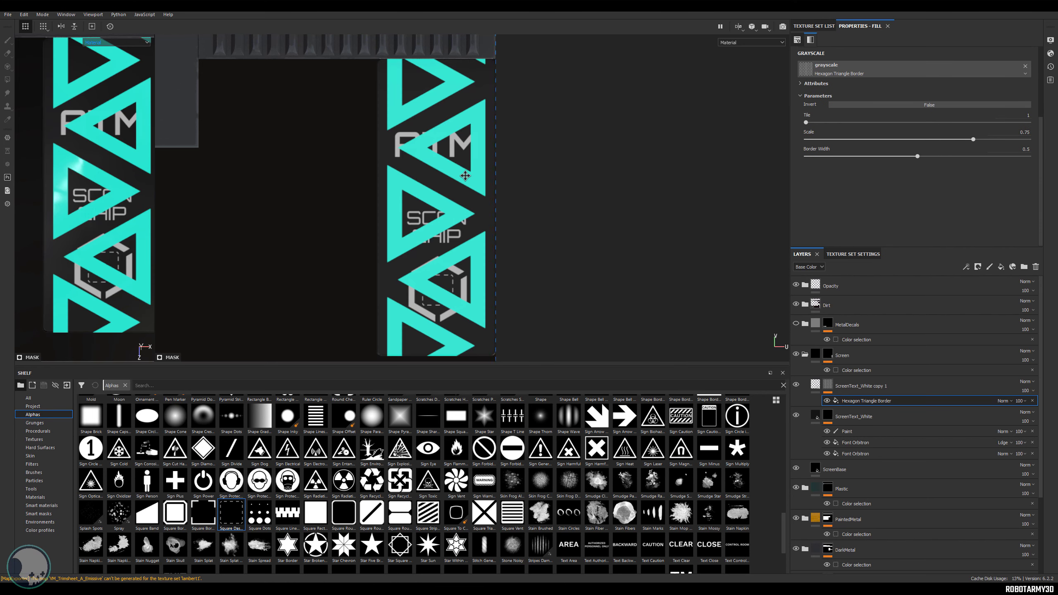
- Tile the Hexagon Triangle Border pattern at a scale of about 6.82 and reposition it over the ATM screen in the UV view
scroll(465, 214, down, 5)
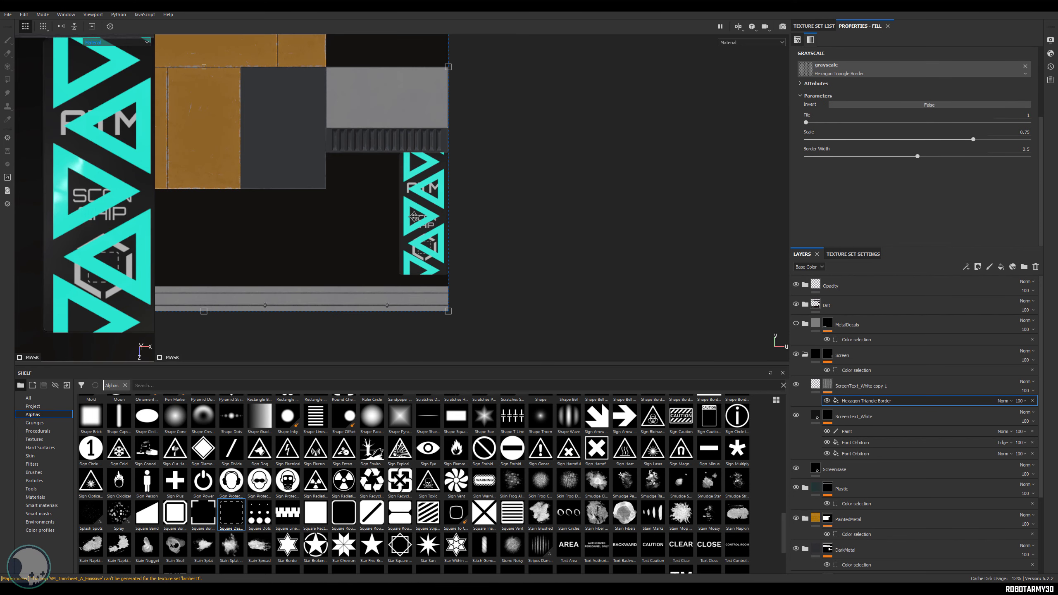
shift+drag(437, 283, 484, 275)
scroll(457, 252, down, 5)
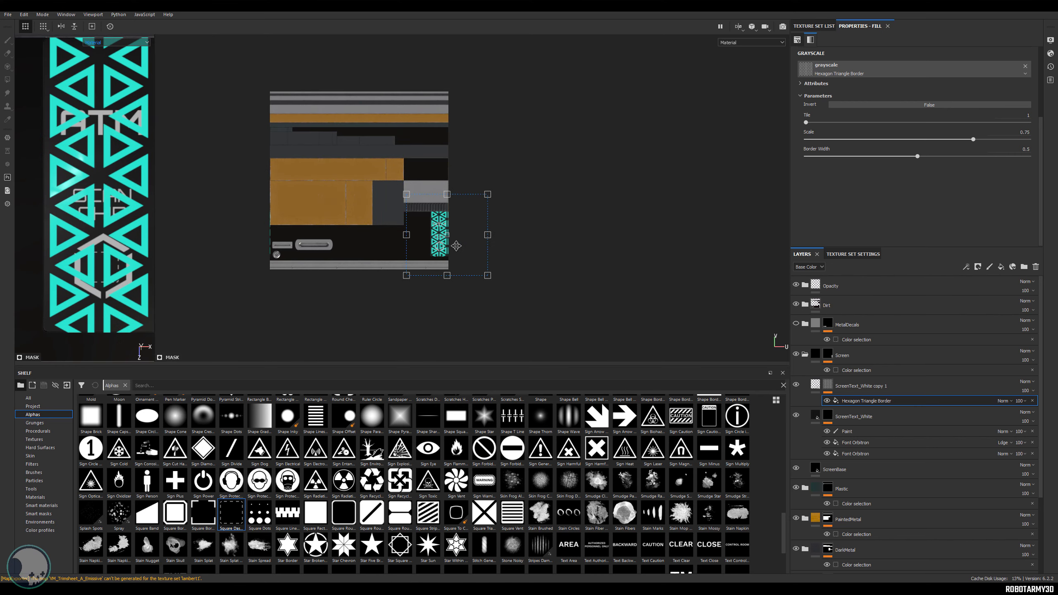
scroll(456, 246, up, 8)
shift+drag(542, 325, 484, 229)
scroll(484, 229, up, 5)
alt+middle_drag(485, 230, 677, 257)
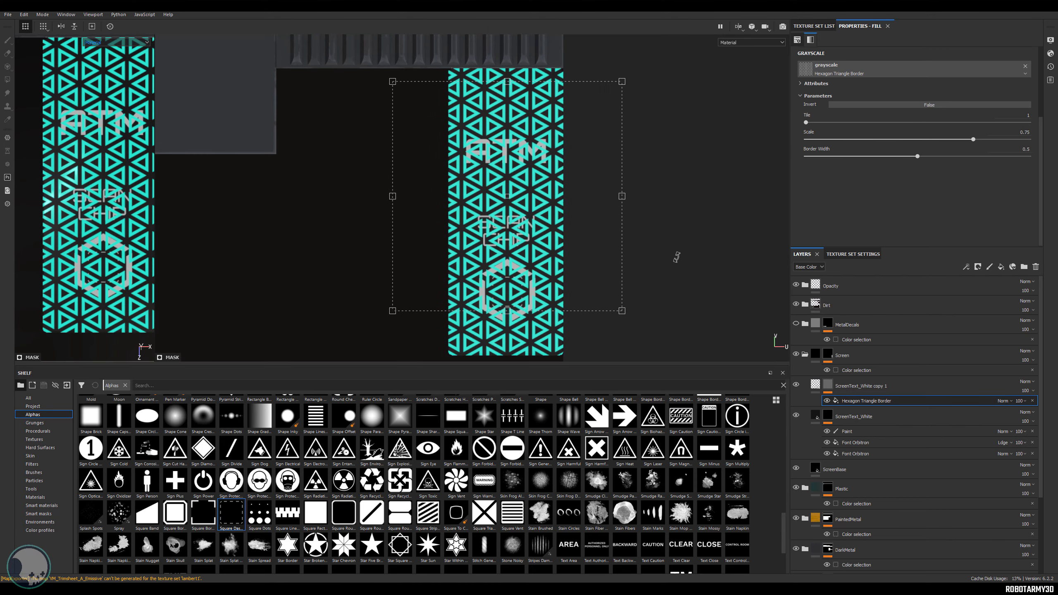
shift+drag(622, 312, 557, 234)
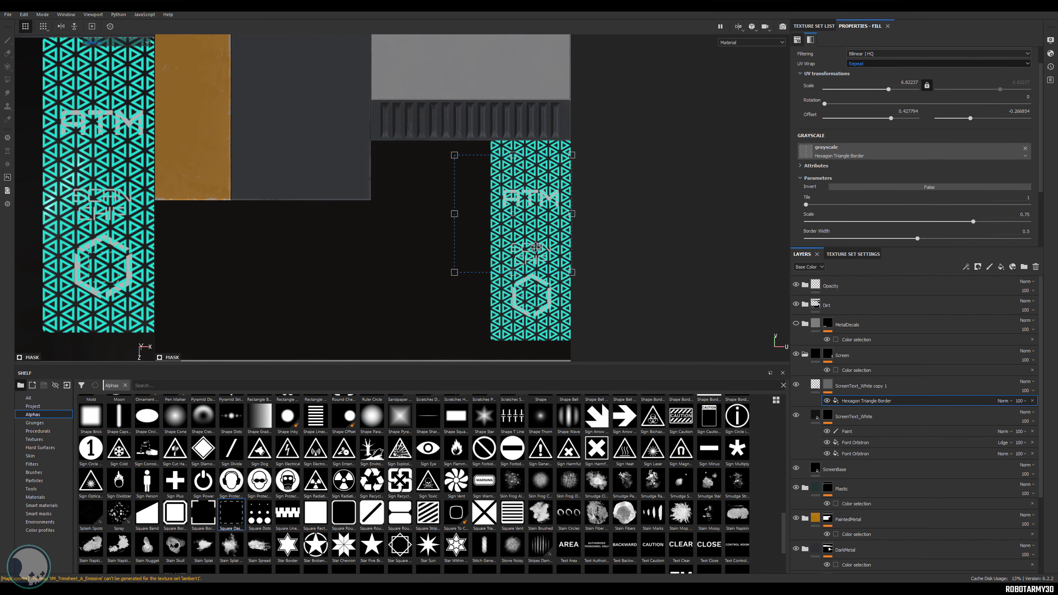
drag(535, 247, 546, 269)
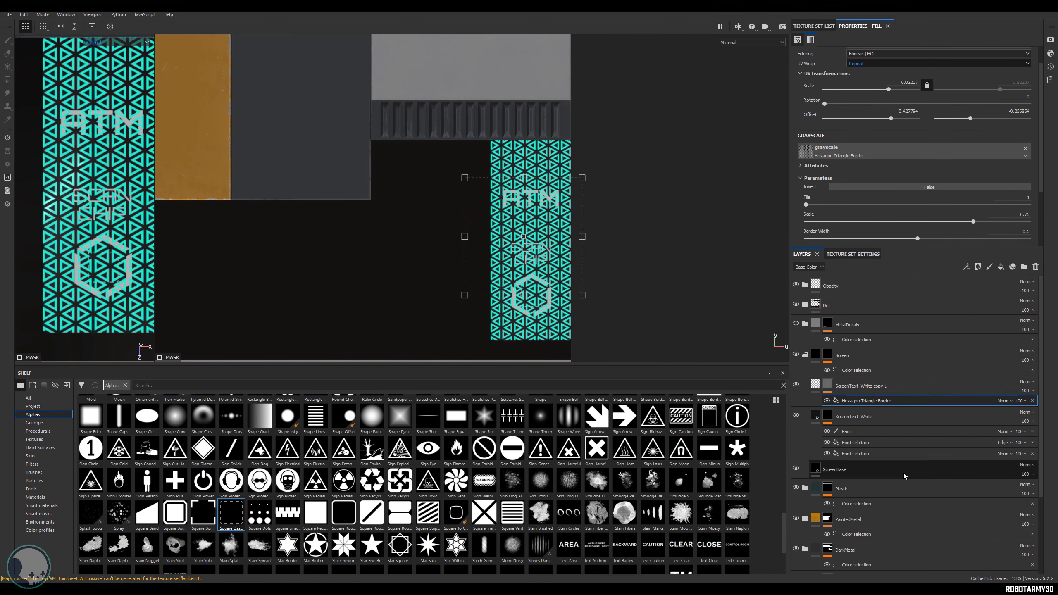
- Add another fill above Hexagon Triangle Border in the same mask and assign Gradient Linear 2 as its grayscale
right_click(875, 401)
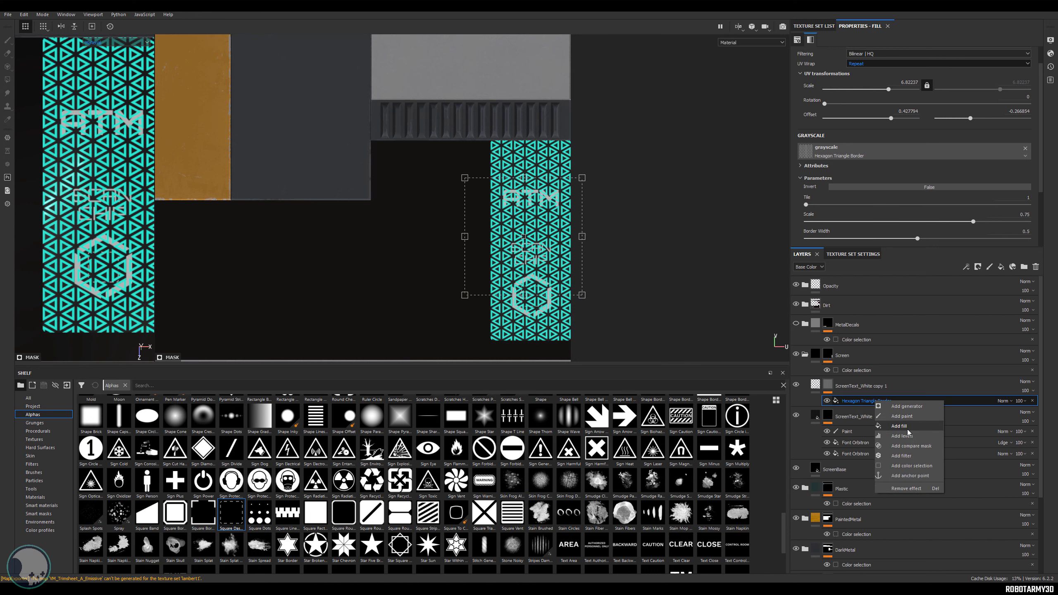
click(906, 426)
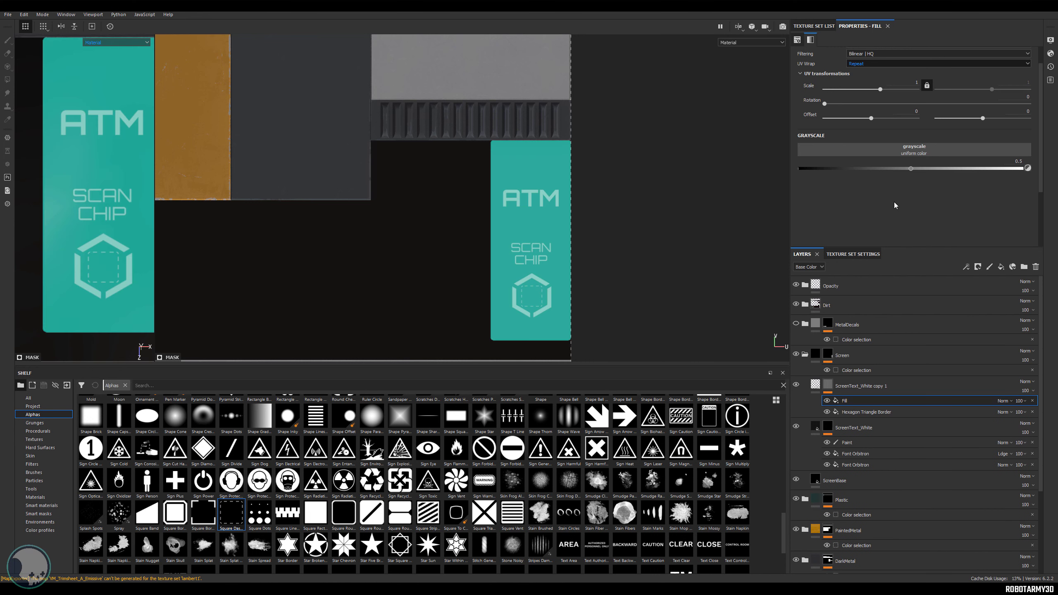
click(926, 153)
scroll(986, 202, down, 5)
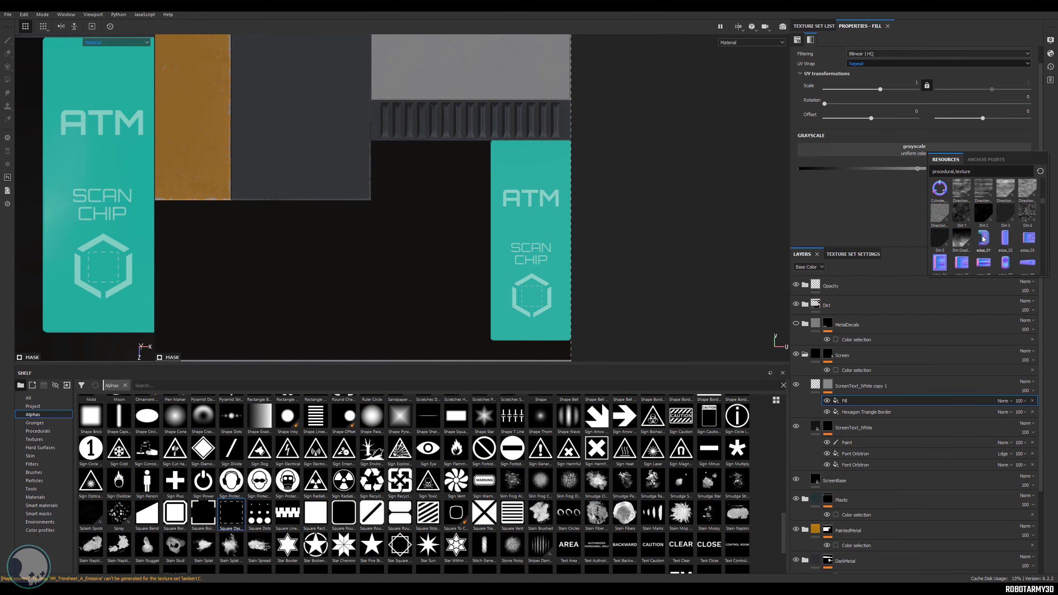
scroll(983, 239, down, 6)
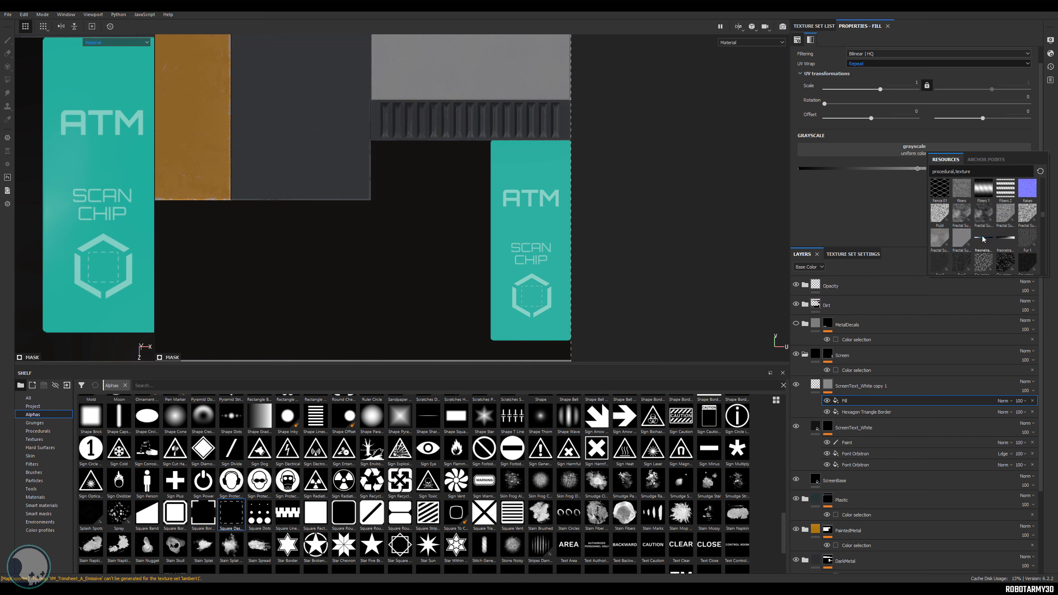
scroll(983, 239, up, 3)
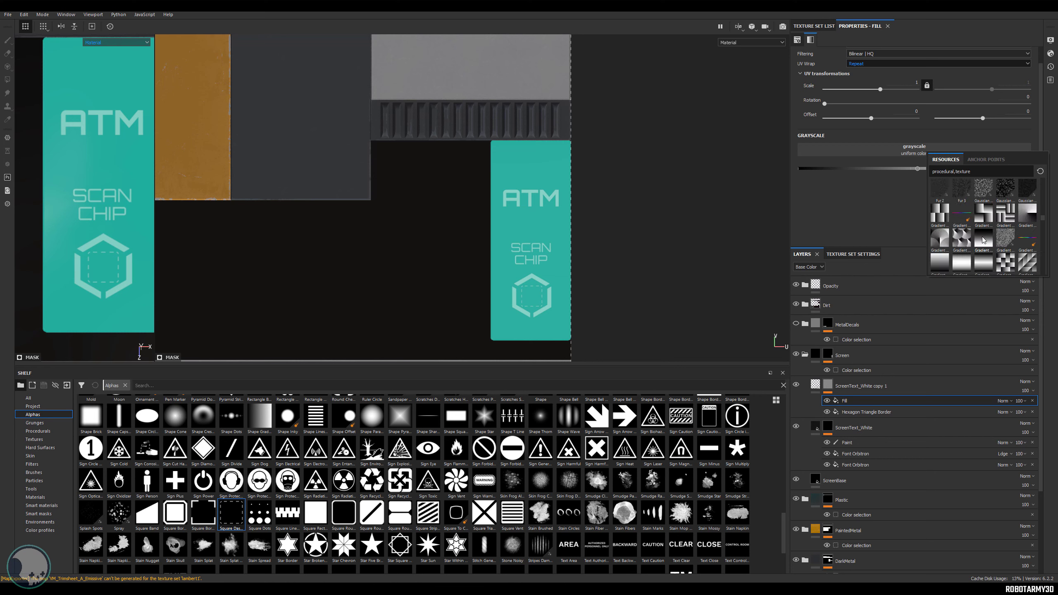
click(965, 265)
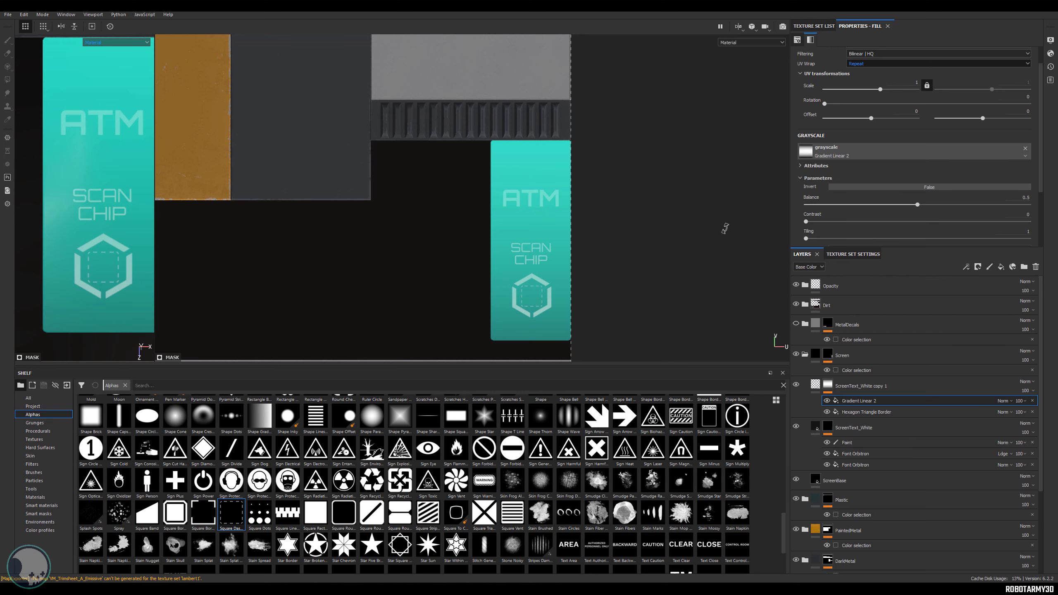
- Shrink Gradient Linear 2 over the ATM screen at a scale of about 2.76 and set its blend mode to Subtract
scroll(516, 217, down, 3)
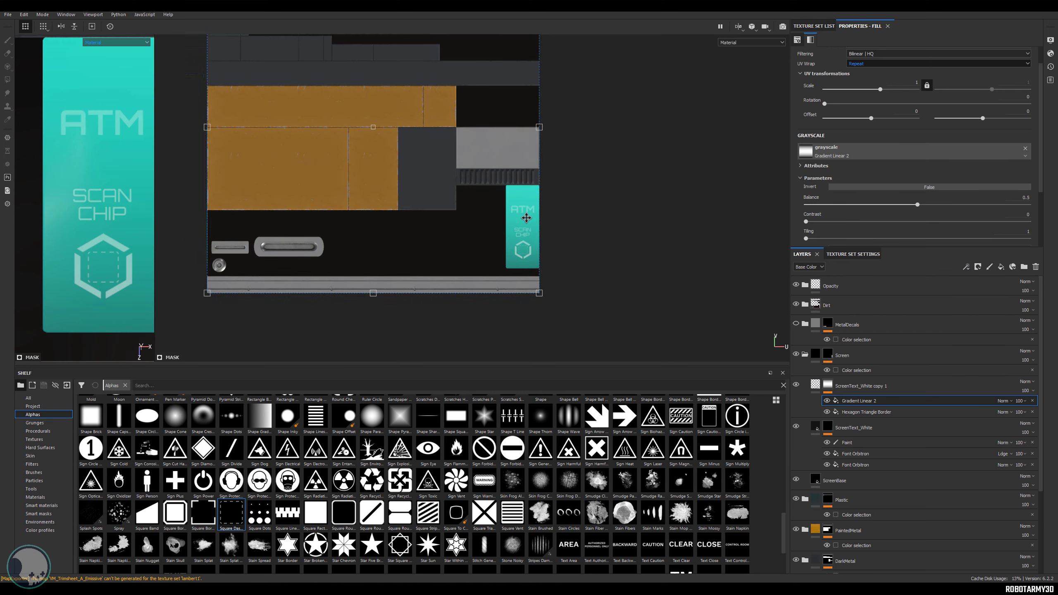
drag(540, 294, 377, 132)
drag(324, 83, 571, 269)
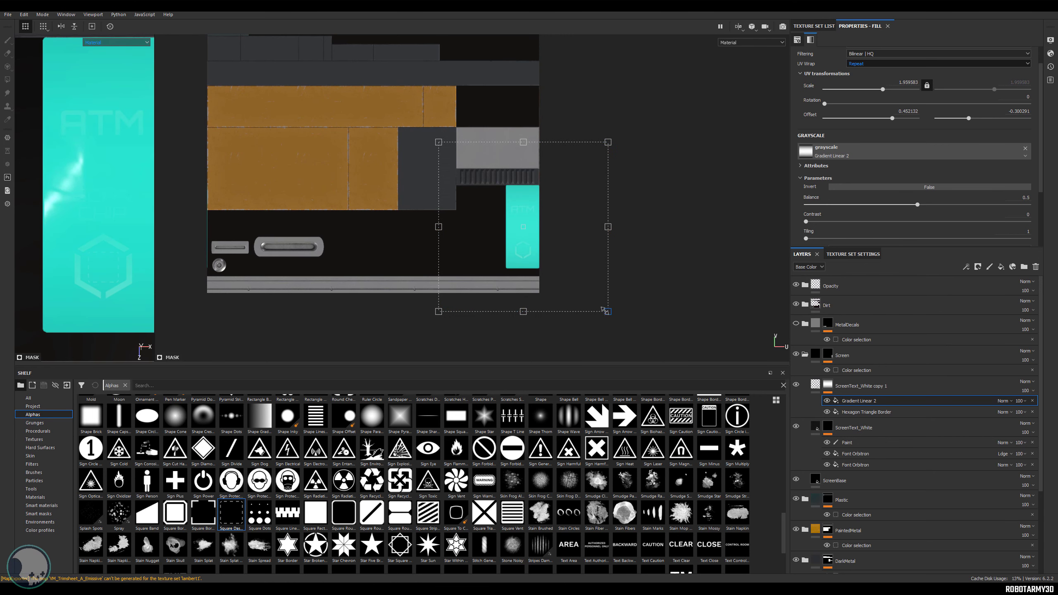
drag(605, 310, 572, 278)
drag(438, 142, 454, 158)
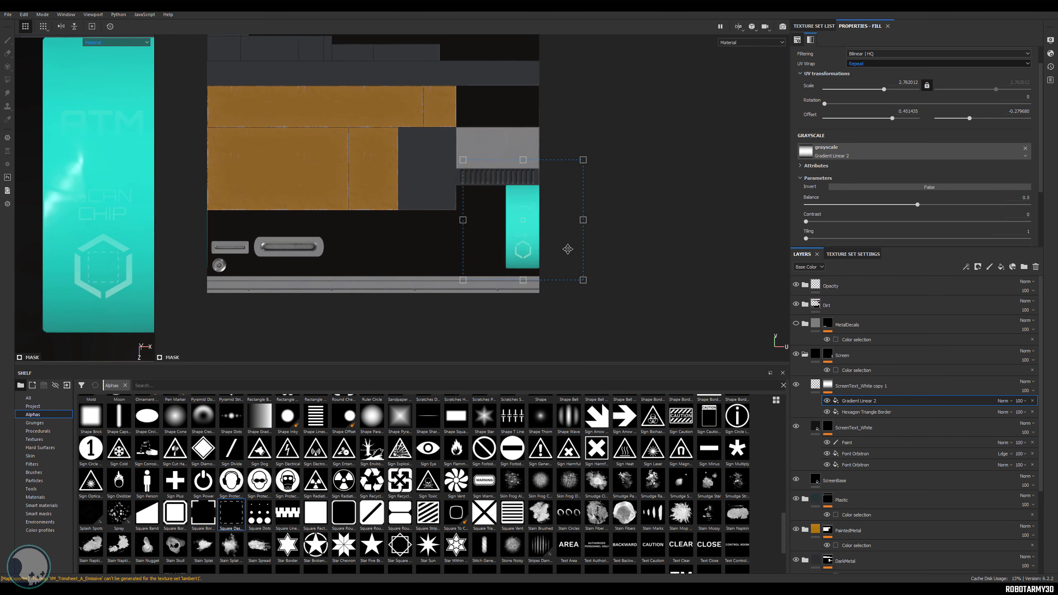
click(1004, 401)
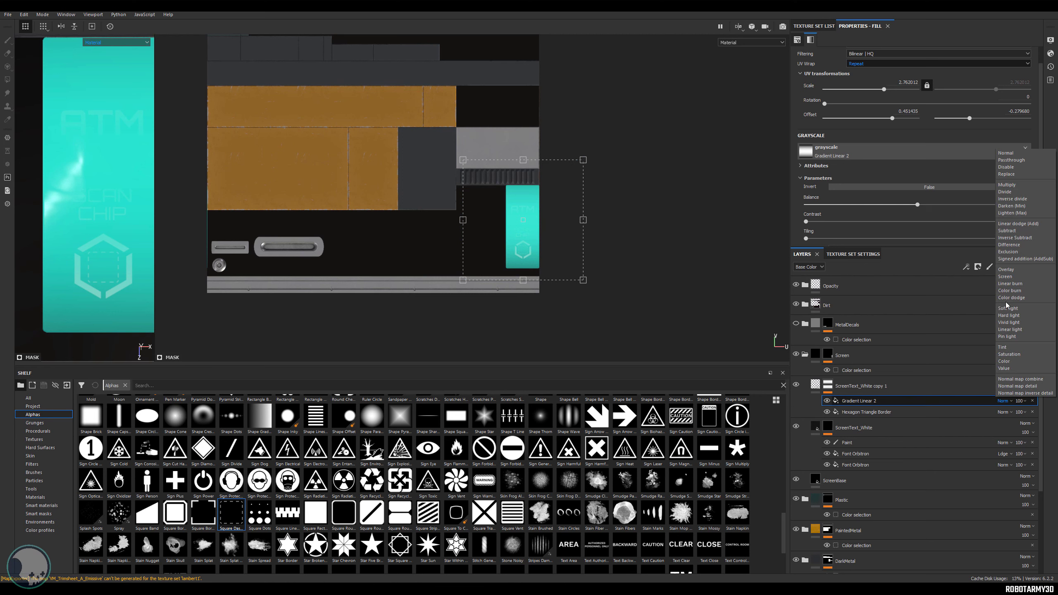
click(1015, 233)
- Refit the gradient to a scale of about 3.03 and shift it so the triangles fade out behind the SCAN CHIP text
scroll(572, 246, up, 4)
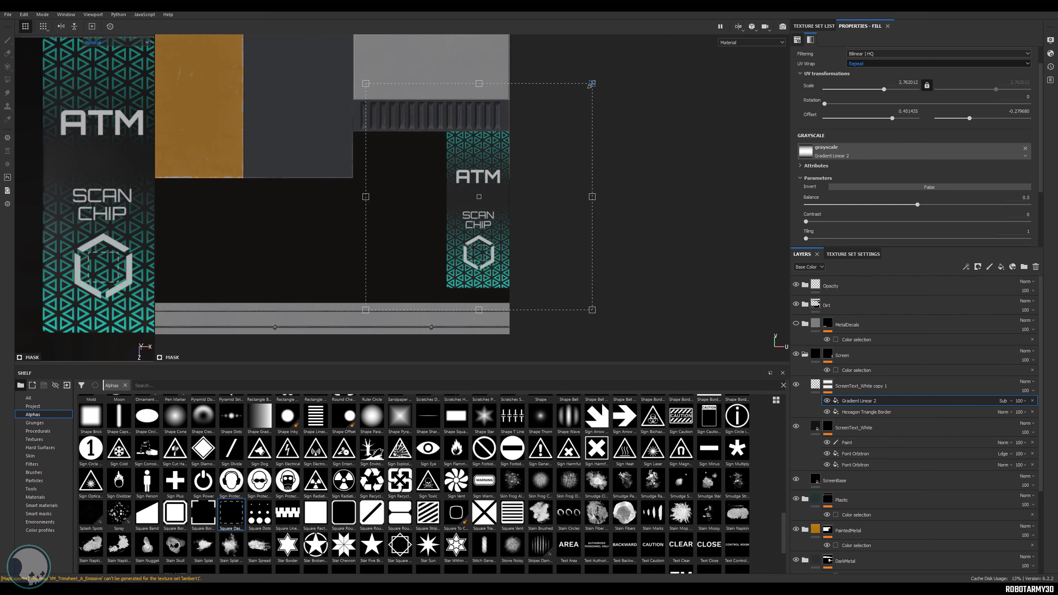
drag(592, 85, 663, 20)
drag(569, 119, 550, 146)
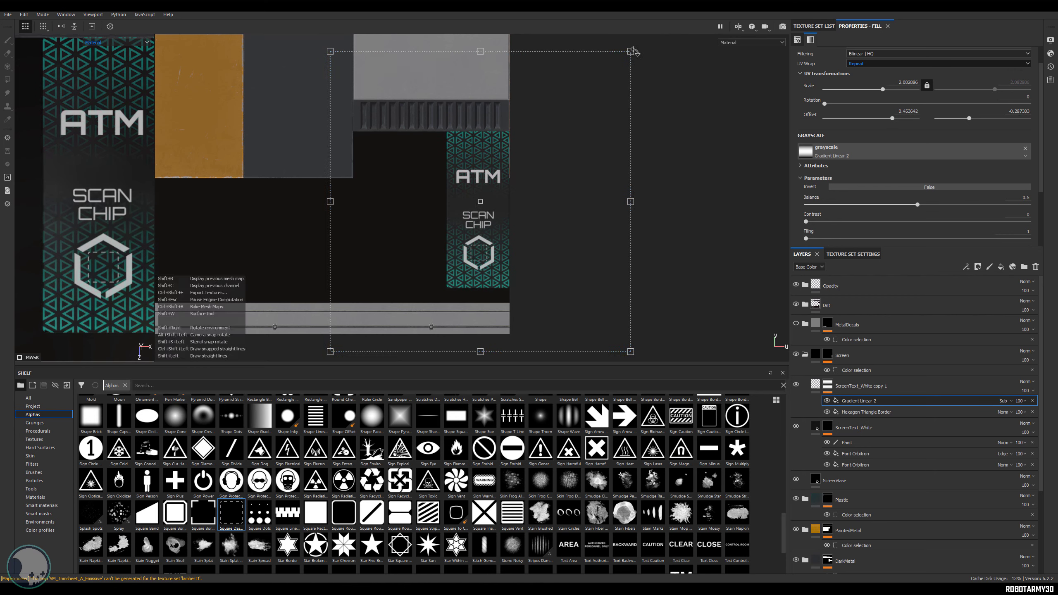
shift+drag(632, 51, 522, 146)
drag(468, 185, 509, 150)
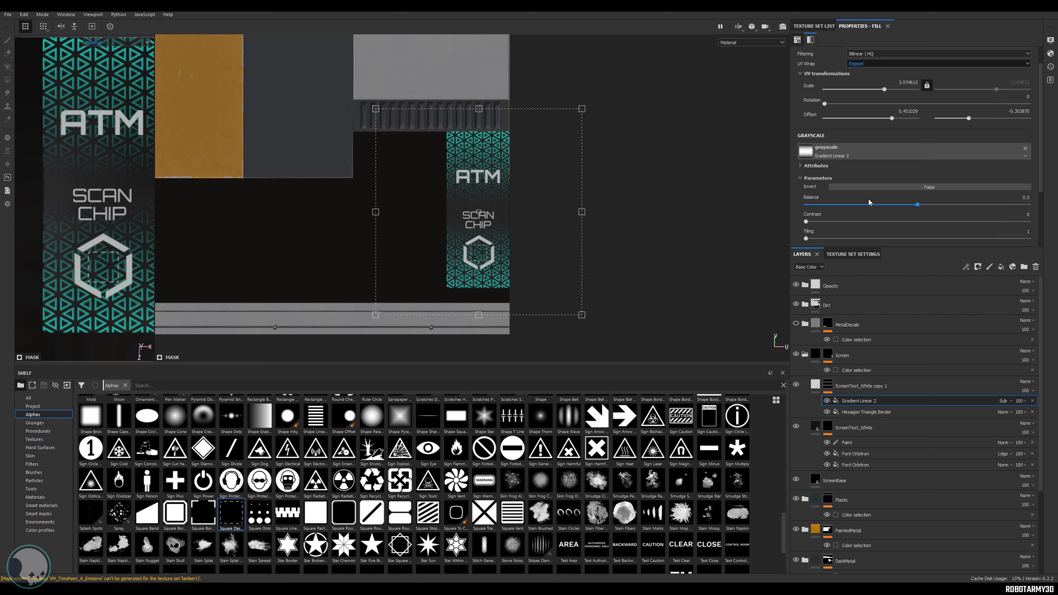
- Lower Gradient Linear 2's balance to 0.46 and try repositioning and stretching the gradient over the ATM screen
drag(898, 205, 926, 201)
drag(814, 218, 775, 217)
drag(480, 199, 483, 82)
scroll(483, 197, up, 2)
scroll(482, 198, down, 7)
key(ctrl+z)
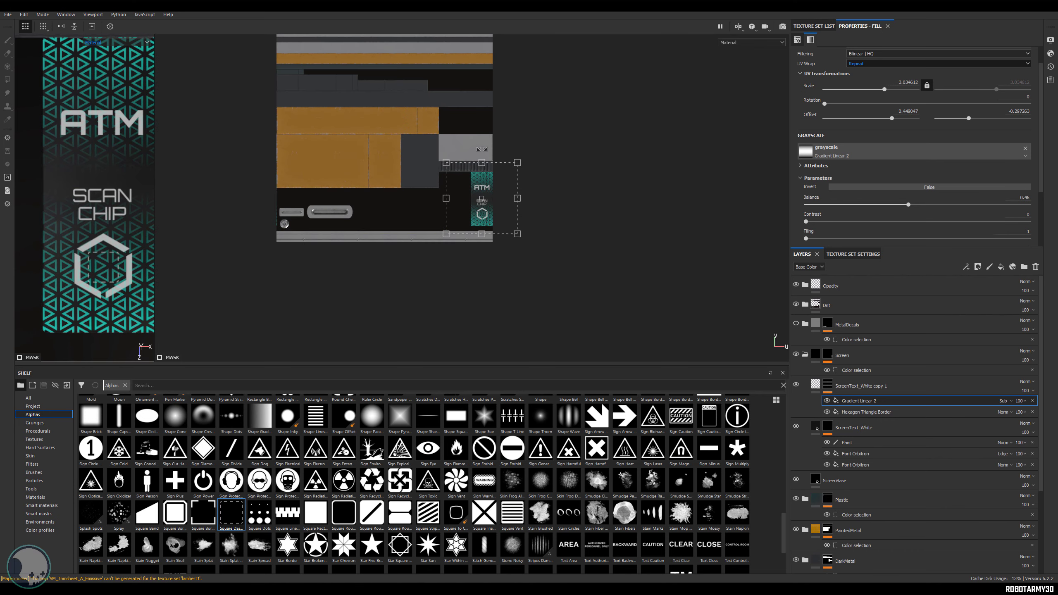
- Unlock the gradient's scale, stretch it vertically to about 1.33 centred on the SCAN CHIP area, and set its balance to 0.5
click(927, 85)
drag(482, 163, 484, 71)
drag(492, 124, 491, 159)
scroll(472, 204, down, 2)
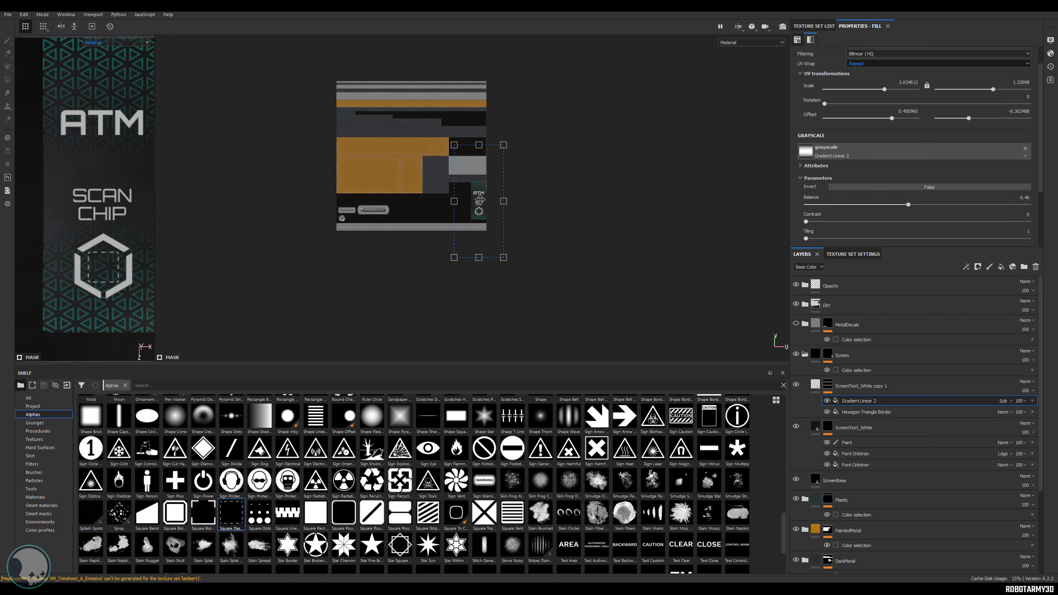
scroll(481, 198, up, 10)
drag(484, 190, 484, 182)
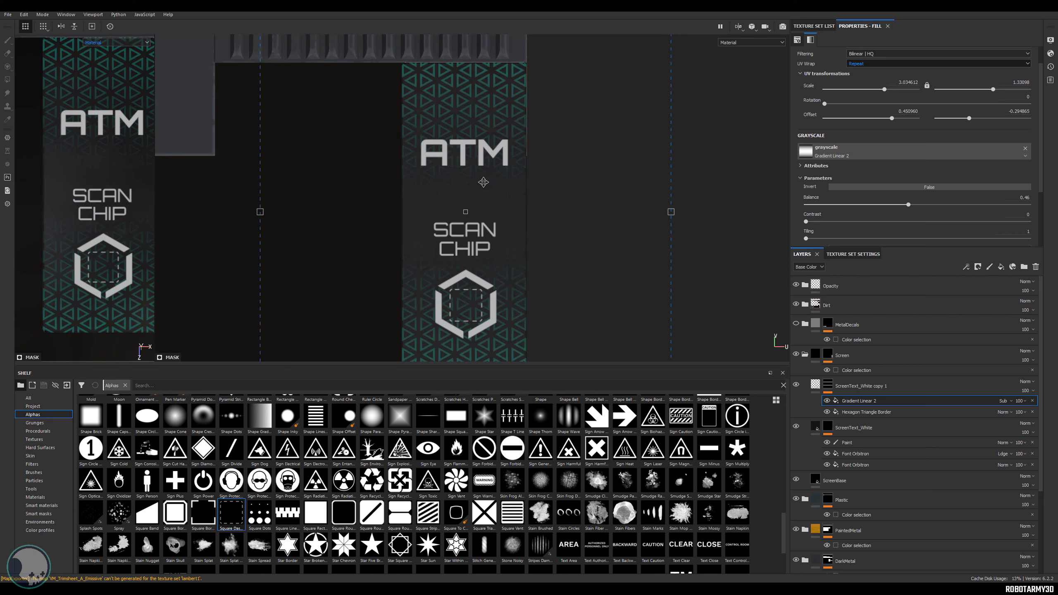
drag(874, 204, 919, 201)
scroll(534, 213, down, 4)
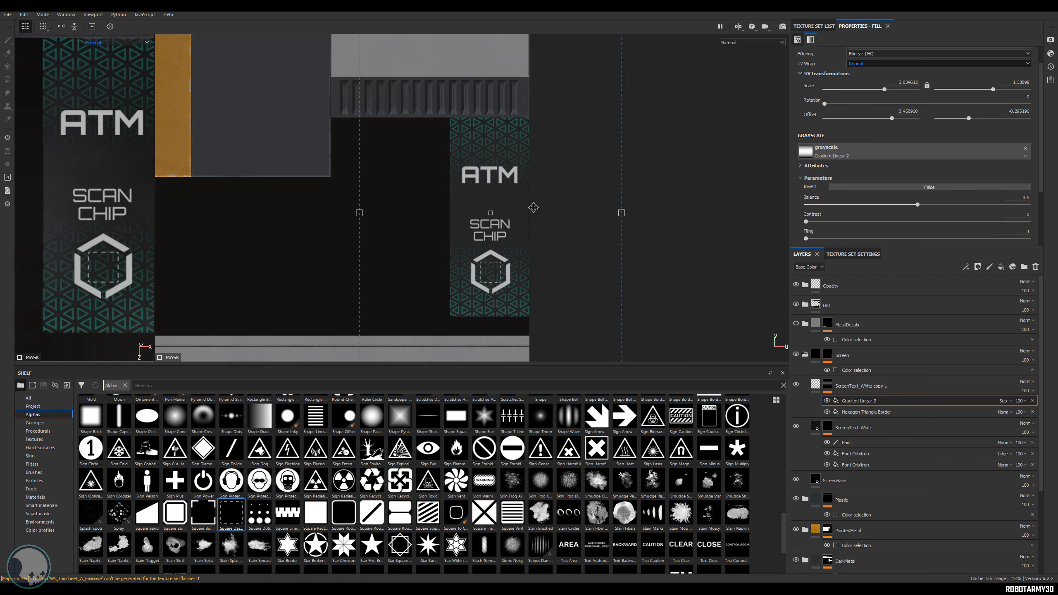
- Compare the ATM screen with and without ScreenText_White copy 1, and lower that layer's Emissive opacity to 30
click(883, 387)
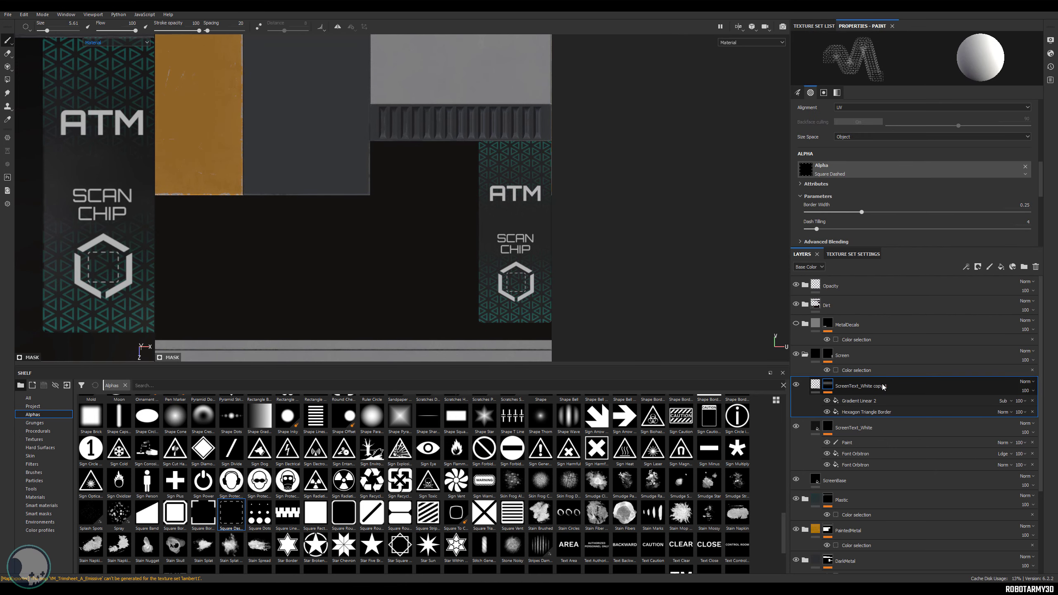
click(796, 385)
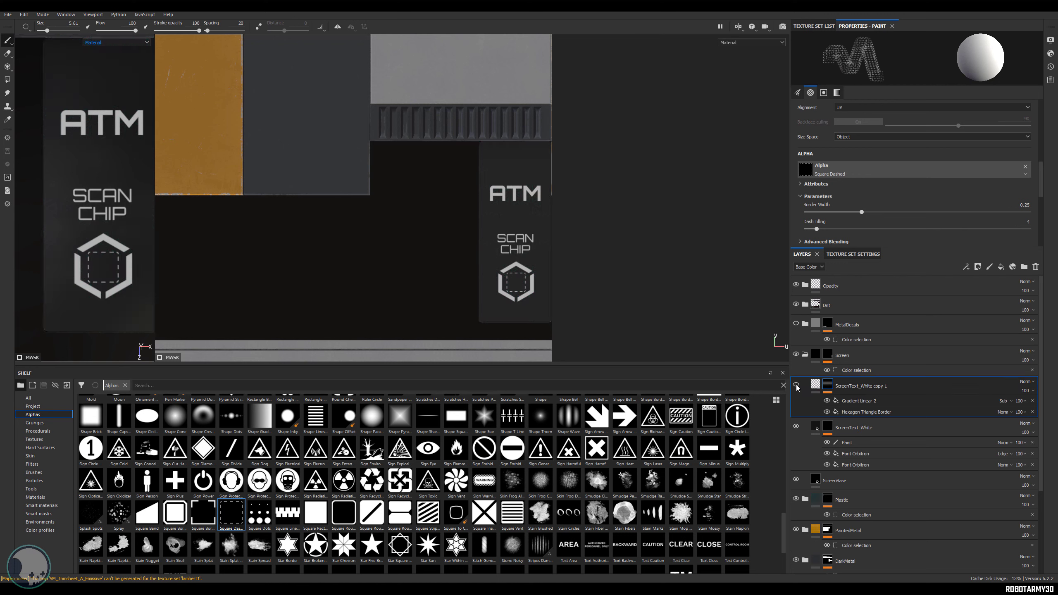
click(796, 385)
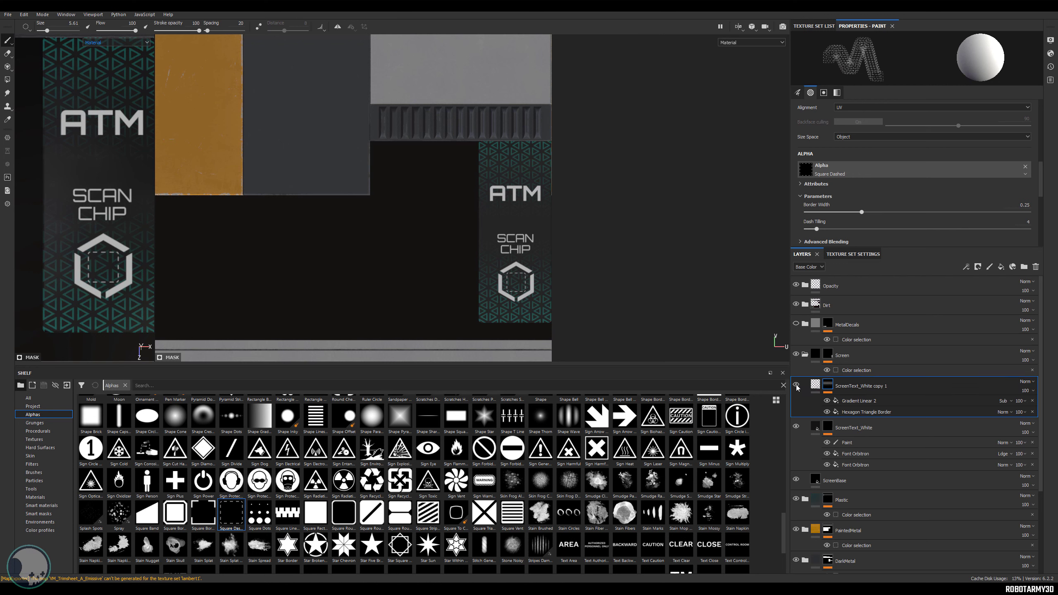
click(813, 269)
click(801, 306)
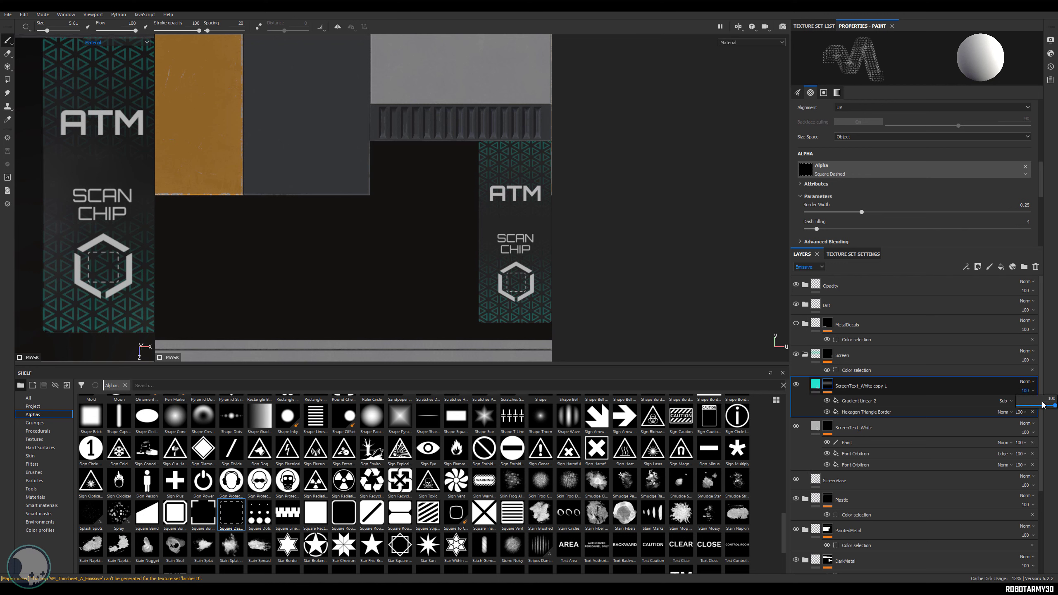
drag(1043, 405, 1040, 406)
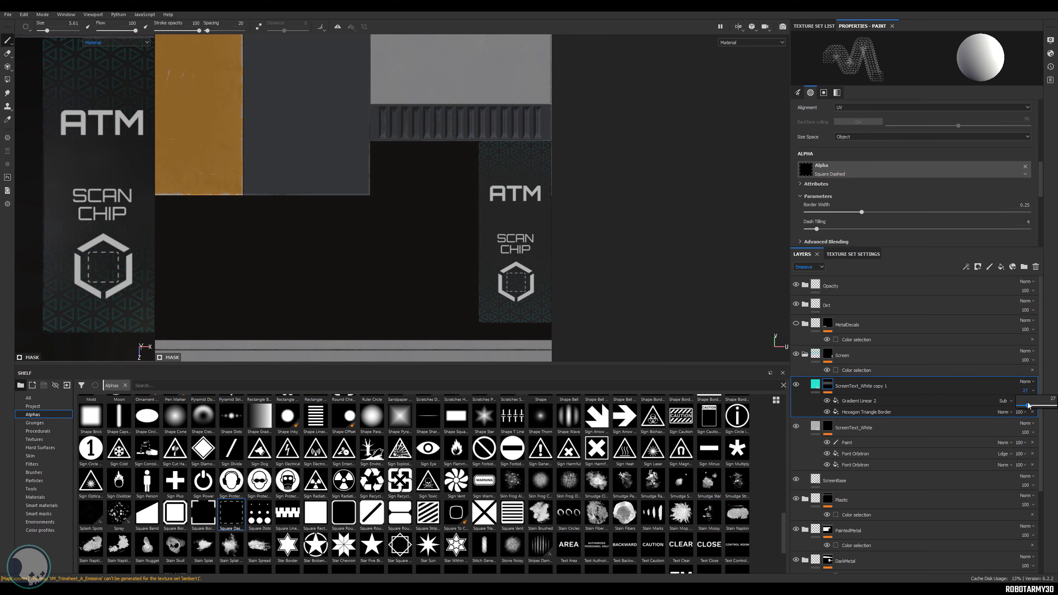
- Add a fill layer above ScreenText_White copy 1 in the Screen folder and leave only its roughness channel enabled
middle_drag(212, 243, 177, 212)
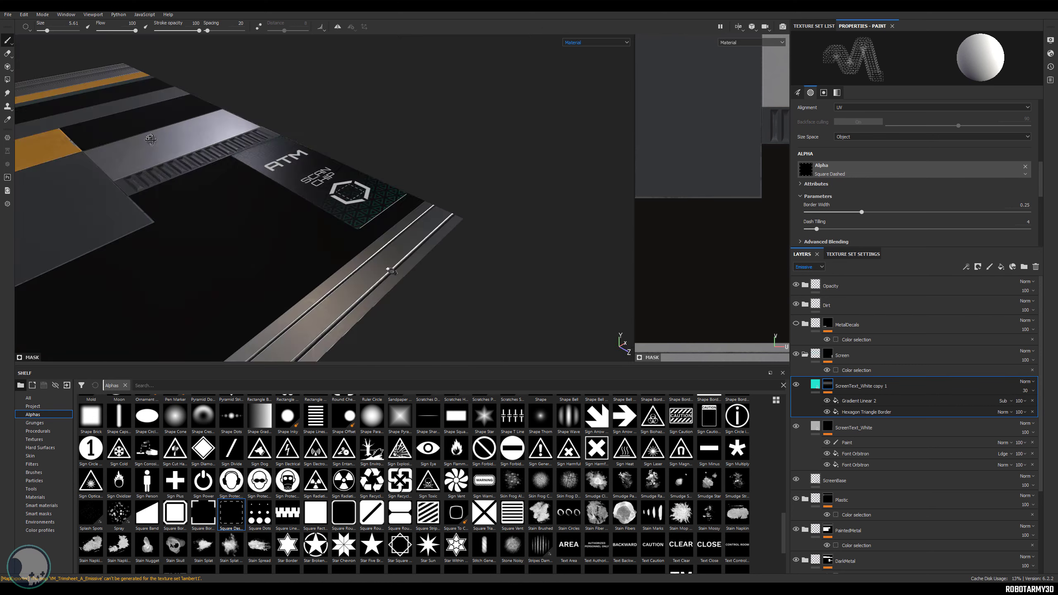
alt+drag(150, 139, 233, 146)
scroll(267, 145, down, 2)
shift+right_drag(429, 142, 472, 153)
click(1001, 266)
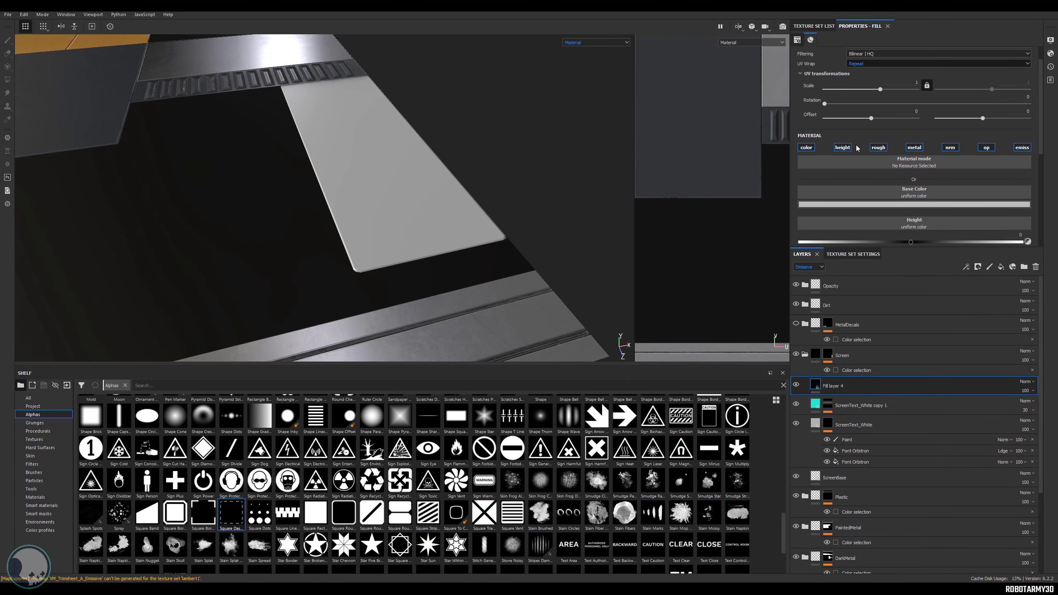
click(842, 148)
click(809, 149)
click(912, 149)
click(953, 149)
click(988, 148)
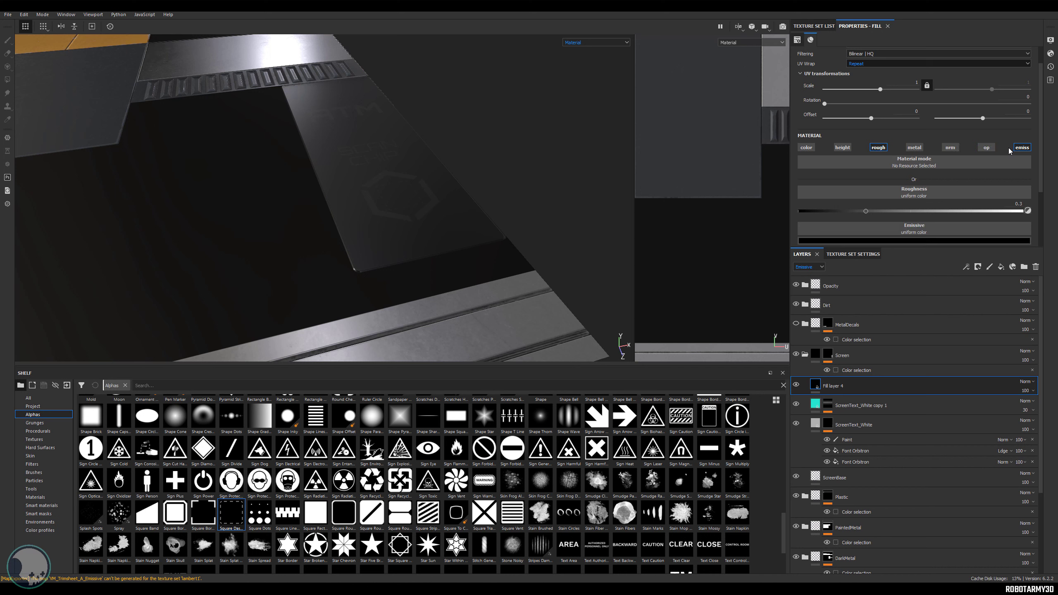
click(1015, 149)
- Set the new fill layer's roughness to about 0.08 and rename the layer ScreenRough
drag(863, 211, 816, 211)
alt+drag(488, 160, 506, 122)
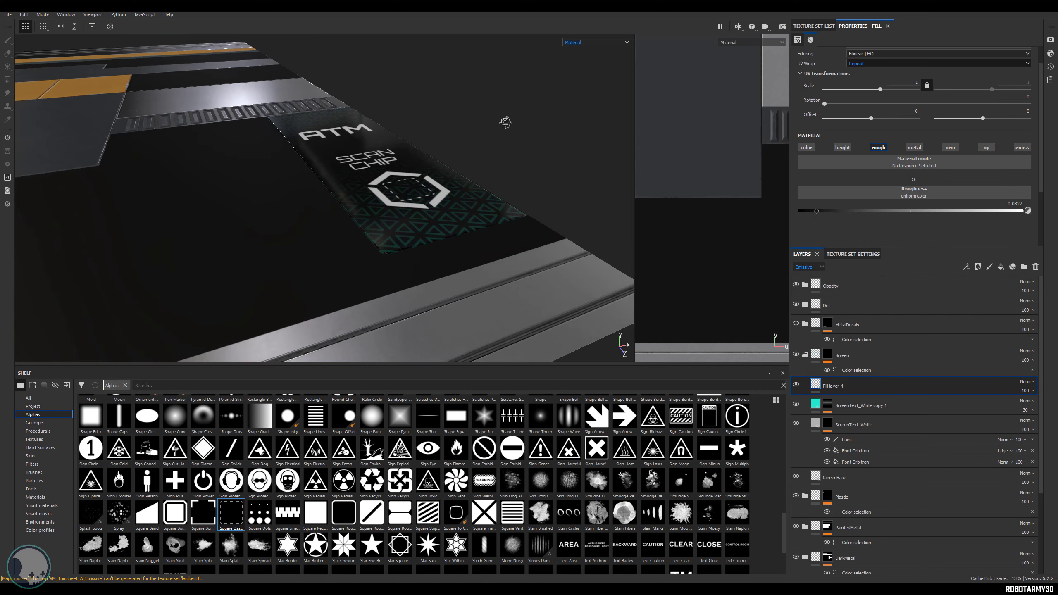
shift+right_drag(505, 123, 590, 146)
mouse_move(590, 146)
alt+mouse_down()
mouse_move(595, 135)
mouse_move(603, 141)
alt+mouse_up()
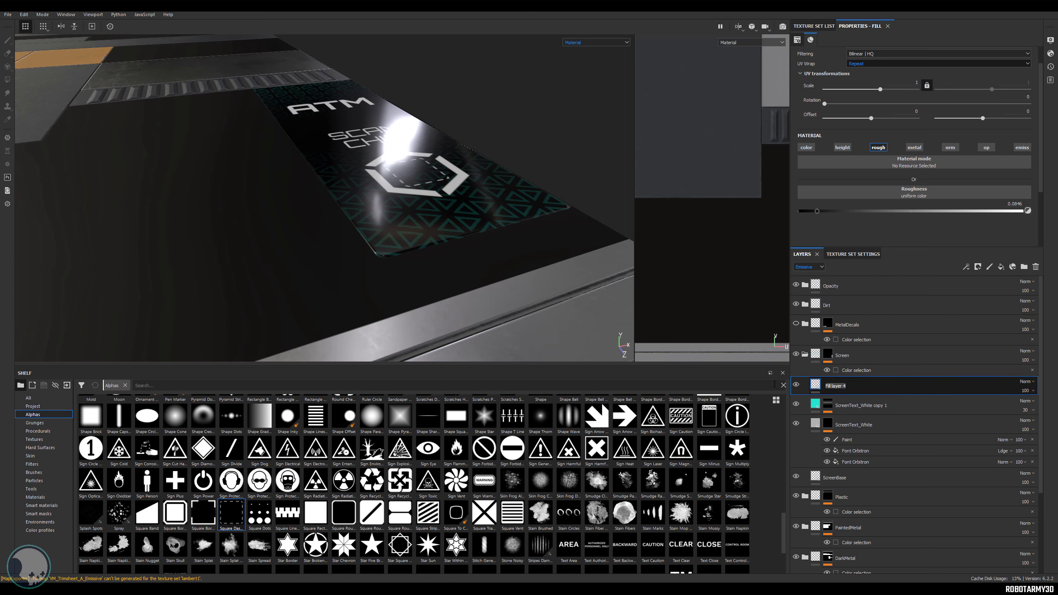
drag(847, 386, 781, 383)
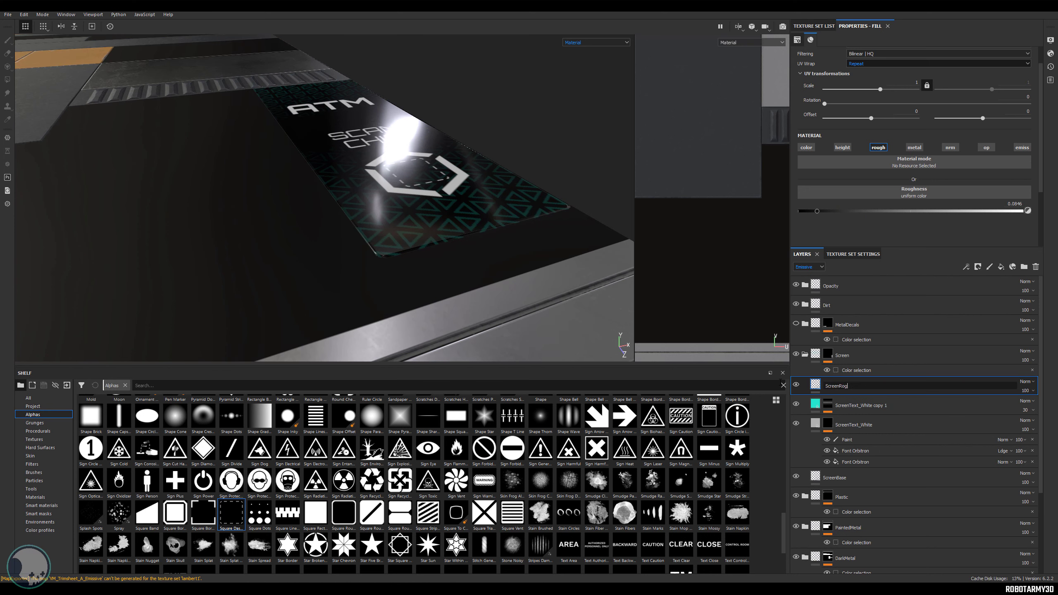
key(Return)
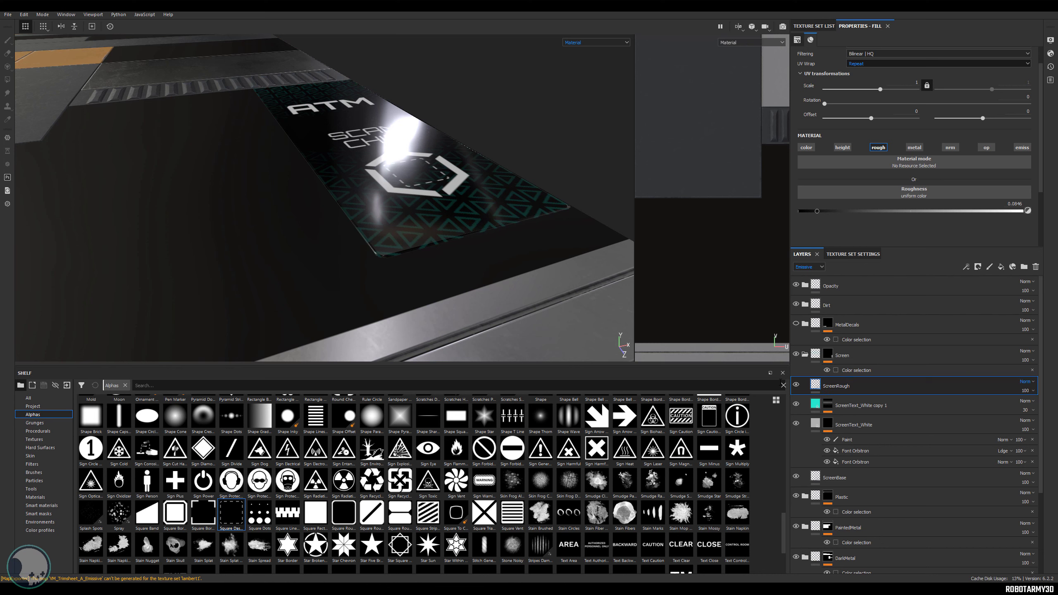
- Duplicate ScreenRough, set the copy's roughness to about 0.28, and rename it ScreenRough dirt
right_click(852, 388)
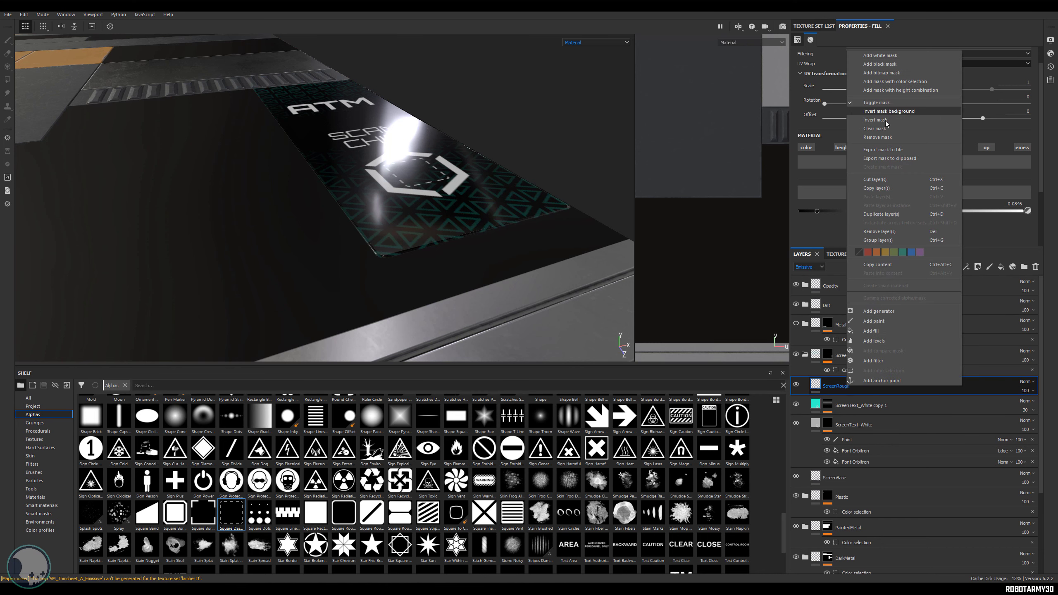
click(884, 213)
drag(829, 211, 863, 212)
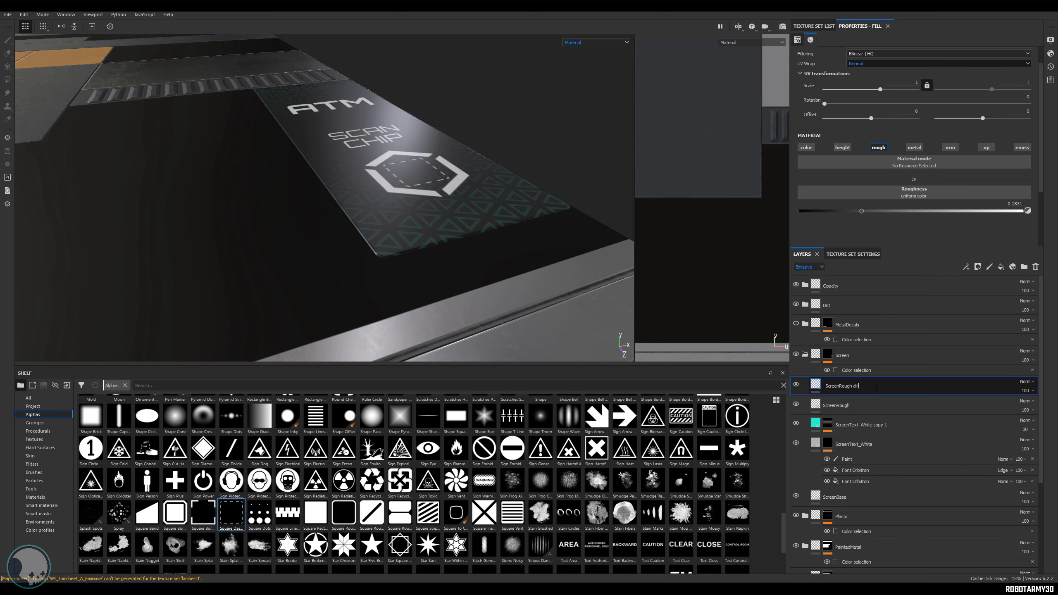
- Add a black mask to the ScreenRough dirt layer
right_click(877, 389)
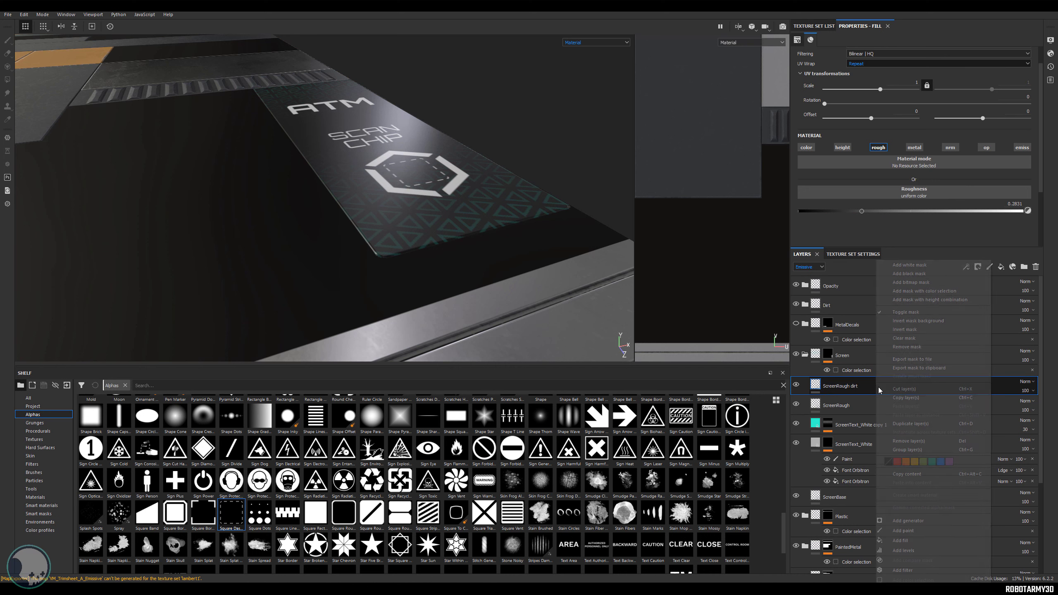
click(898, 274)
click(907, 174)
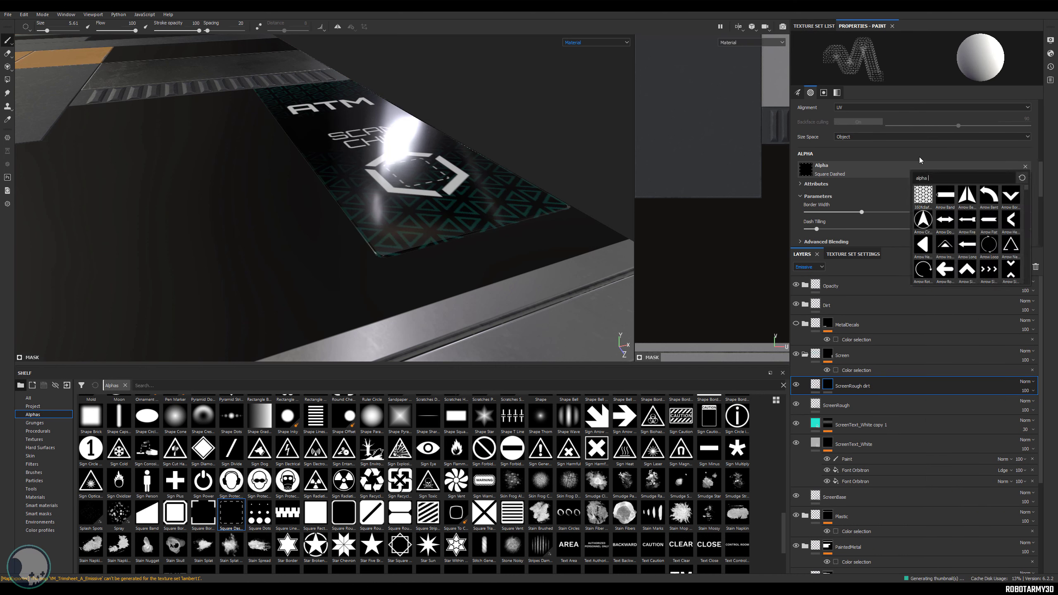
click(911, 154)
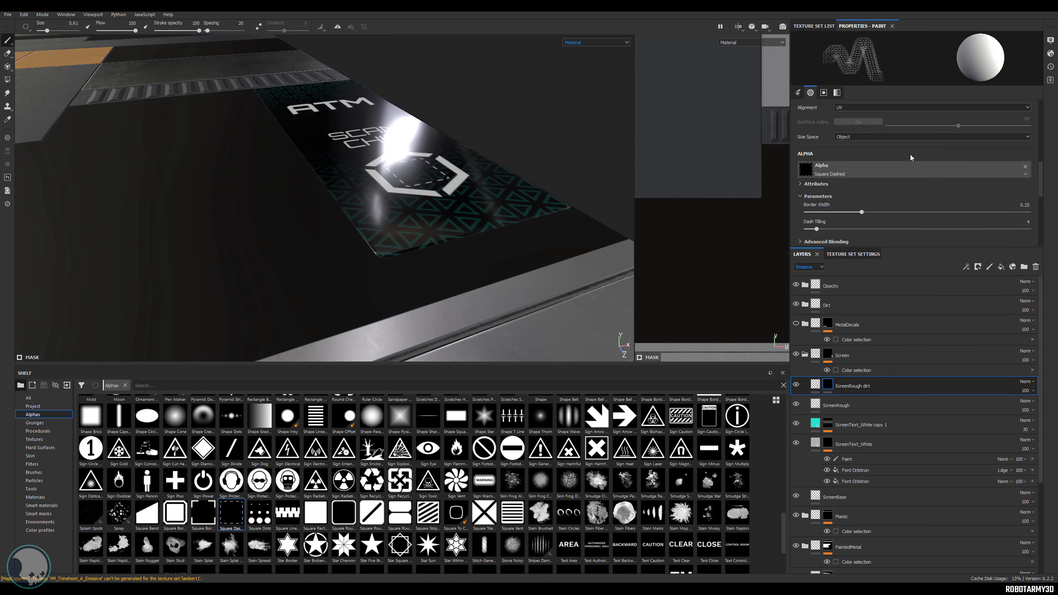
- Add a fill to the ScreenRough dirt mask and assign Grunge Fingerprints Smeared Wide as its grayscale
right_click(829, 385)
click(858, 328)
click(889, 151)
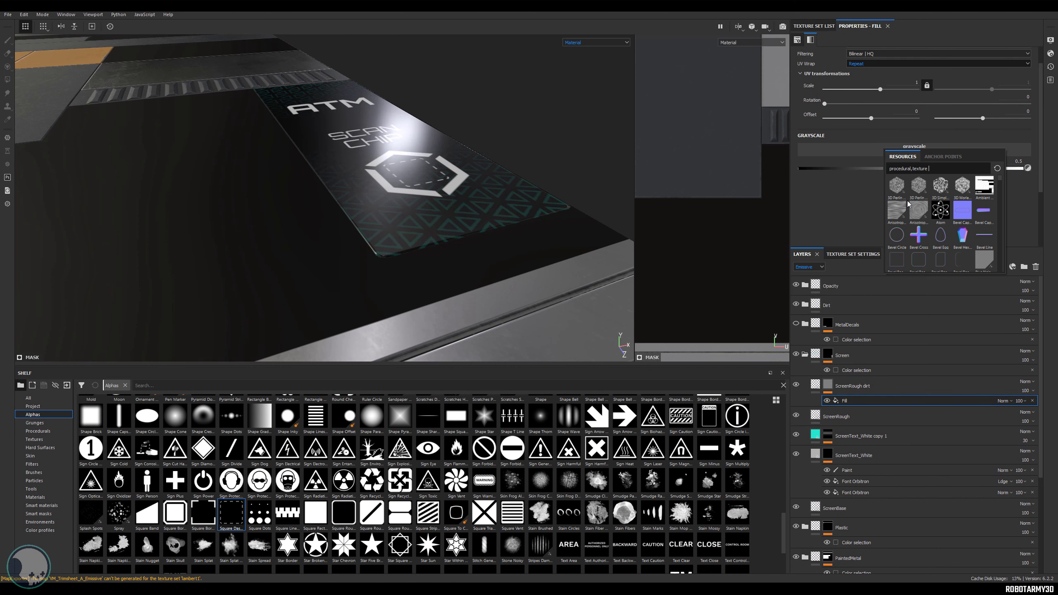
scroll(928, 236, down, 10)
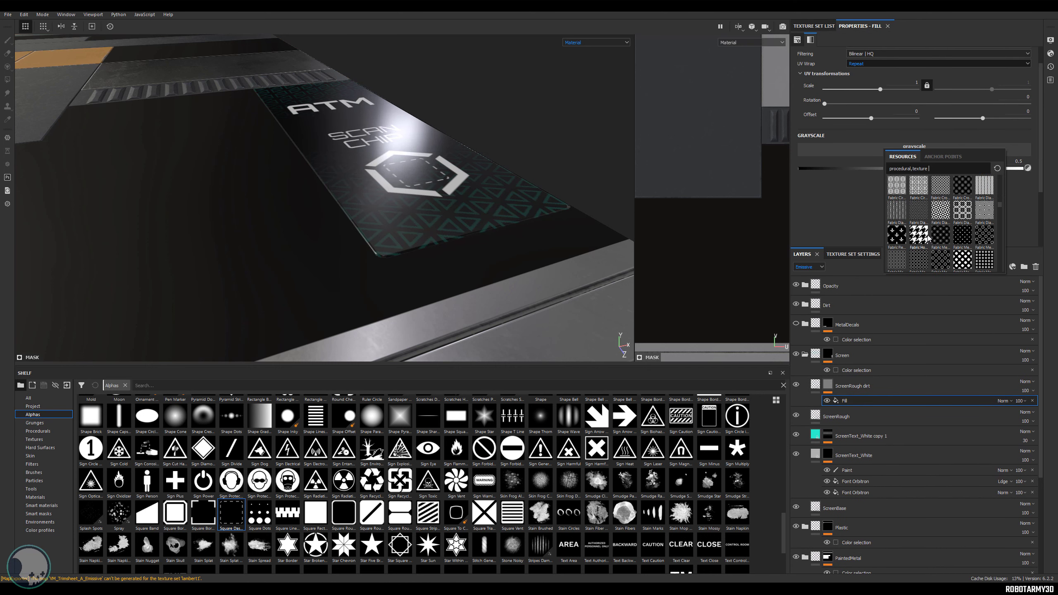
scroll(969, 204, down, 6)
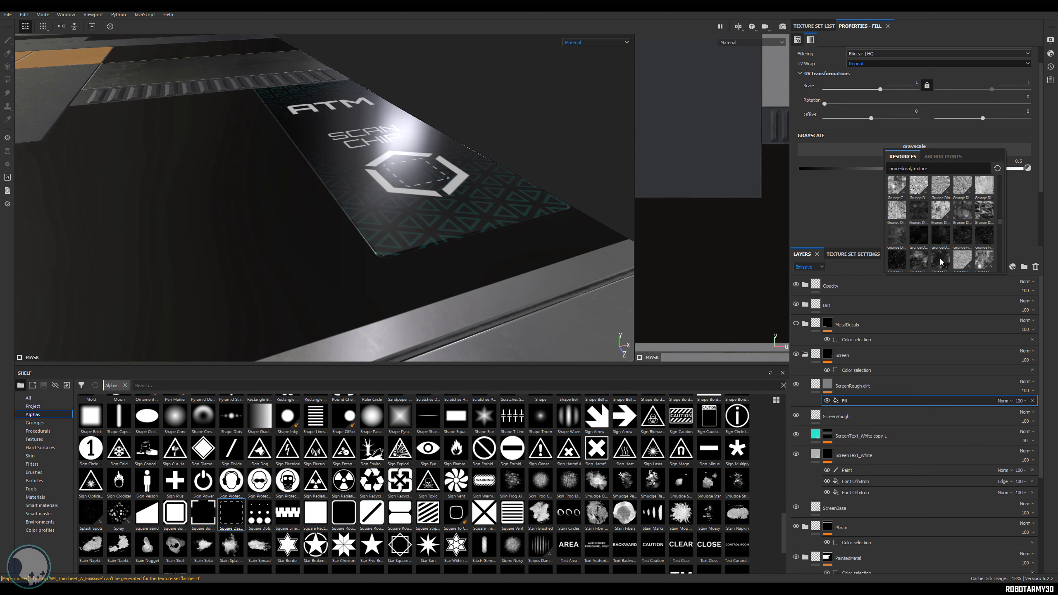
mouse_move(940, 262)
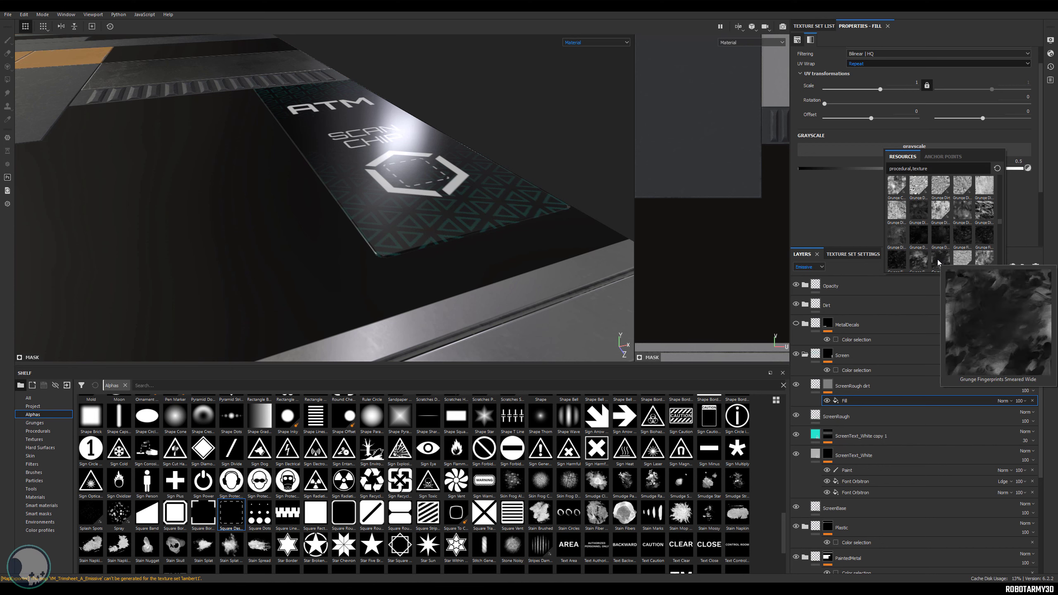
click(940, 262)
alt+drag(454, 166, 443, 157)
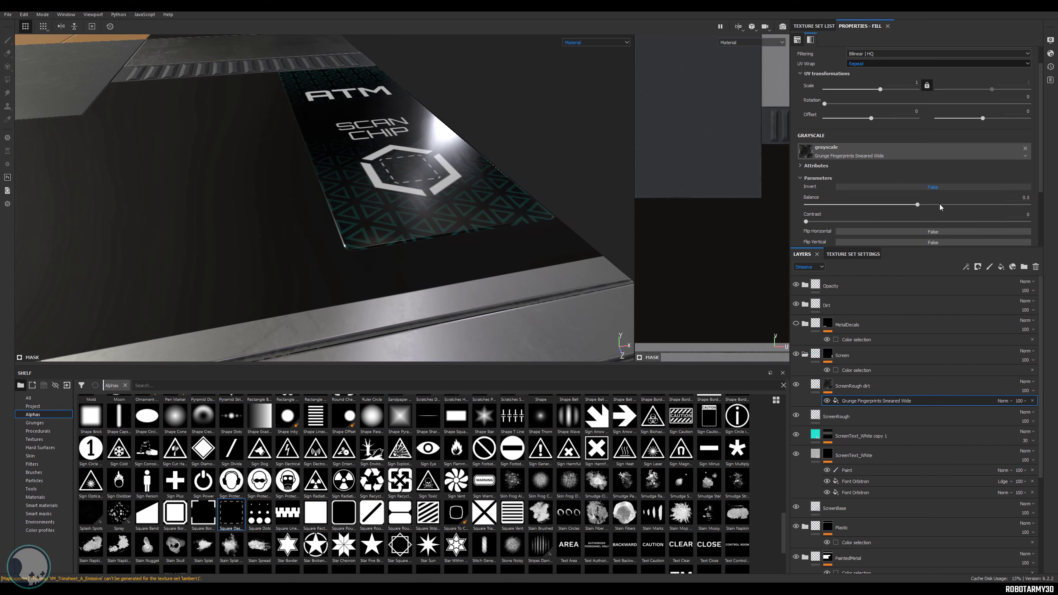
- Tile the fingerprint grunge at a scale of 4 and raise its balance to 0.9
scroll(938, 202, up, 1)
text(4)
key(Return)
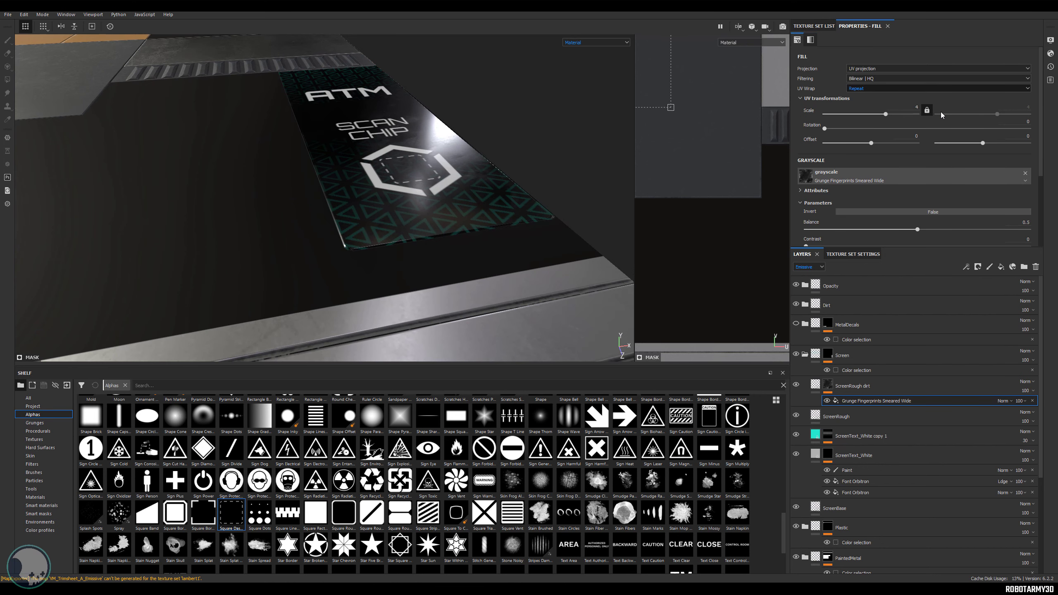
scroll(564, 153, up, 2)
mouse_move(565, 153)
alt+mouse_down()
mouse_move(587, 167)
mouse_move(571, 156)
alt+mouse_up()
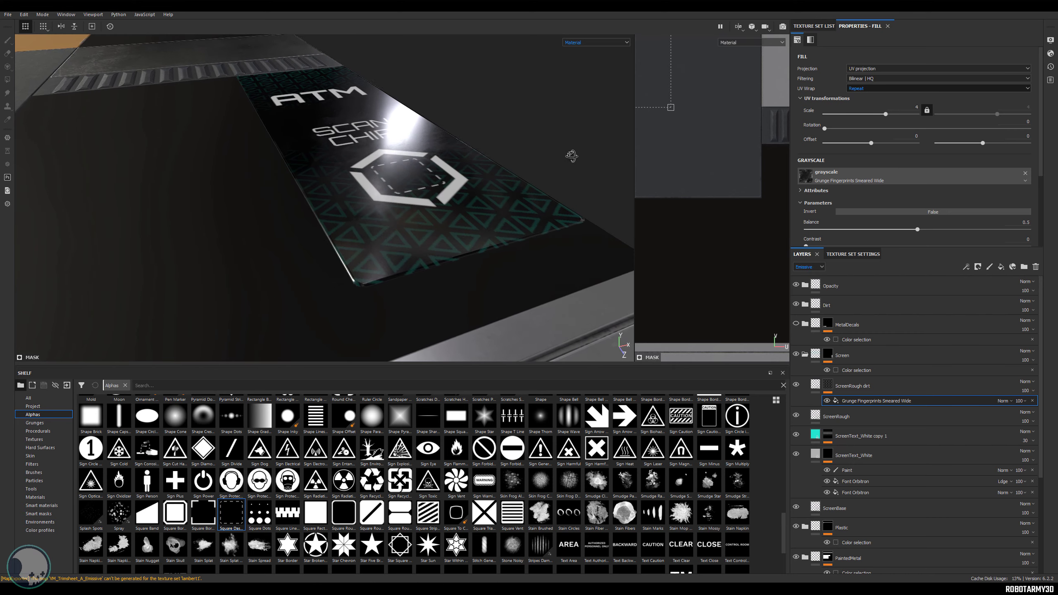
drag(917, 230, 1003, 236)
alt+drag(512, 195, 744, 285)
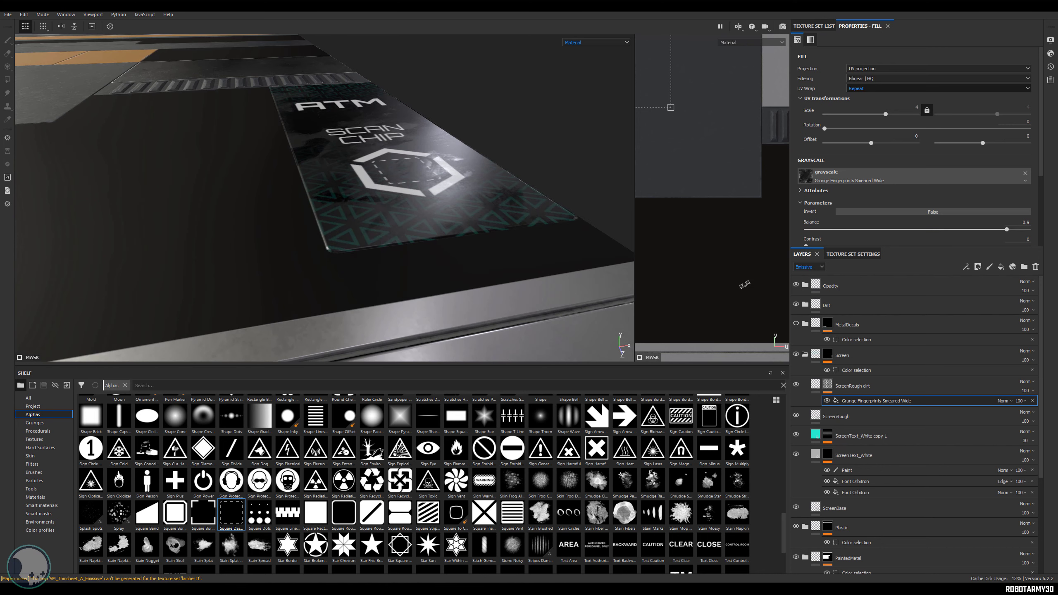
- Try inverting the fingerprint grunge while setting its balance to 0.89, and turn the inversion back off
click(897, 211)
mouse_move(472, 172)
alt+mouse_down()
mouse_move(497, 191)
mouse_move(515, 178)
mouse_move(490, 173)
alt+mouse_up()
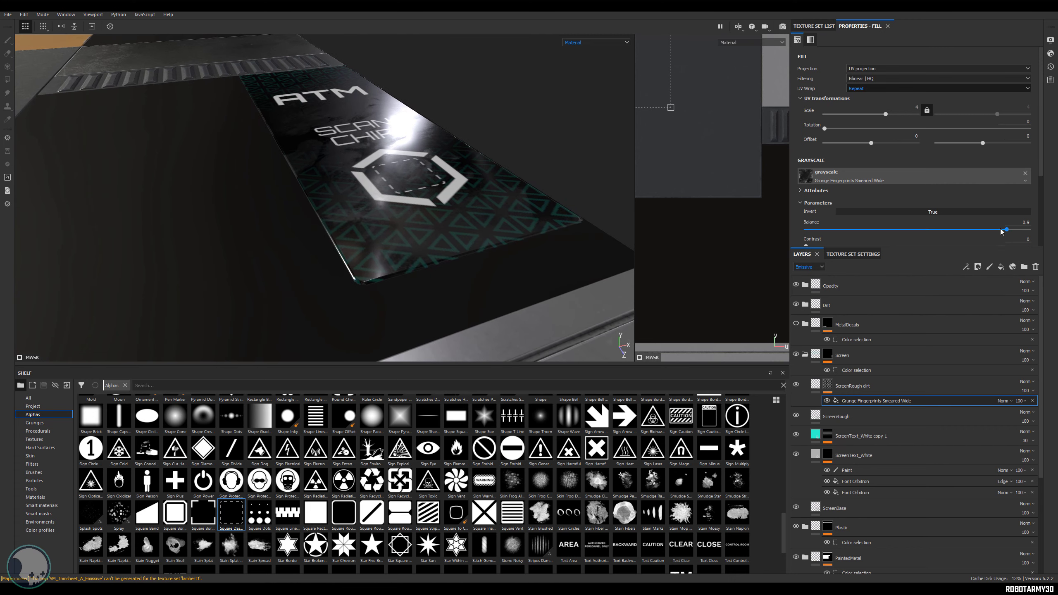
mouse_move(1006, 231)
mouse_down()
mouse_move(1022, 229)
mouse_move(969, 231)
mouse_move(1004, 229)
mouse_up()
click(931, 212)
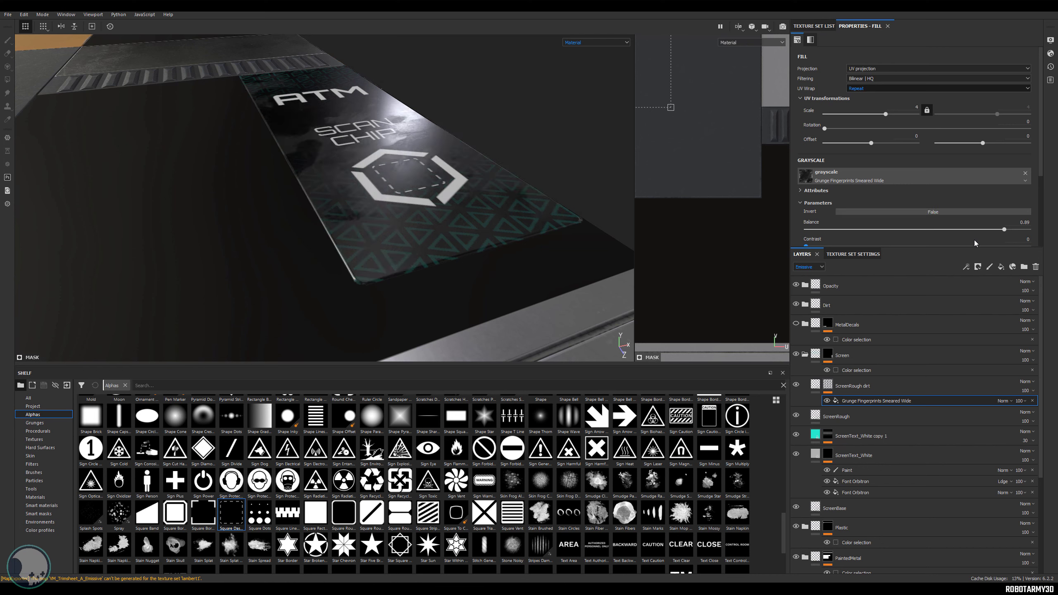
- Set the fingerprint grunge's scale to 10 and inspect the smudges on the ATM screen in the 3D view
text(10)
key(Return)
alt+drag(458, 116, 428, 113)
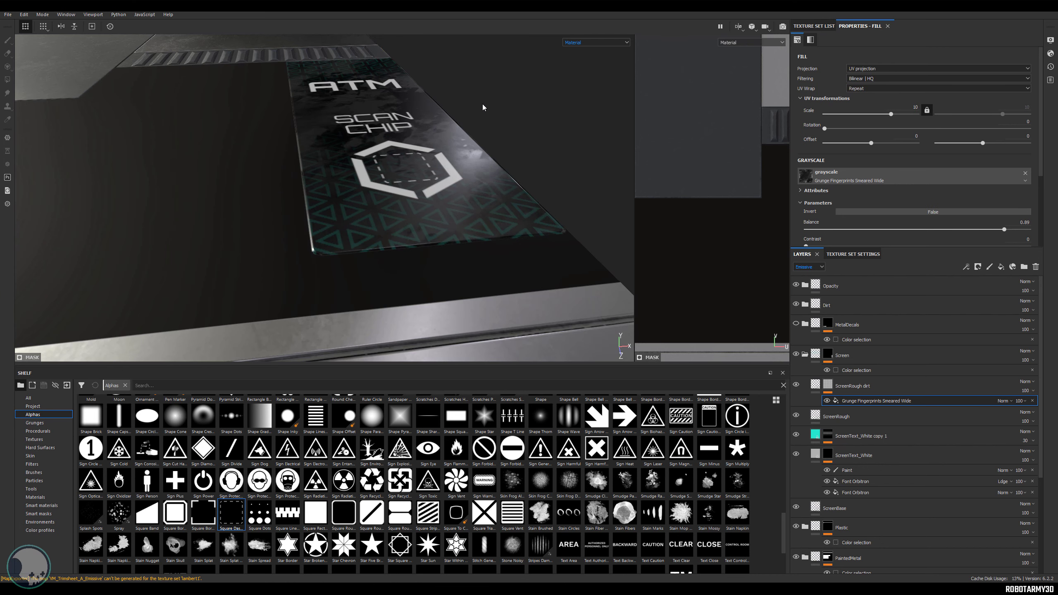
shift+right_drag(483, 106, 488, 104)
alt+middle_drag(489, 104, 495, 138)
alt+drag(496, 140, 493, 183)
shift+right_drag(494, 158, 518, 152)
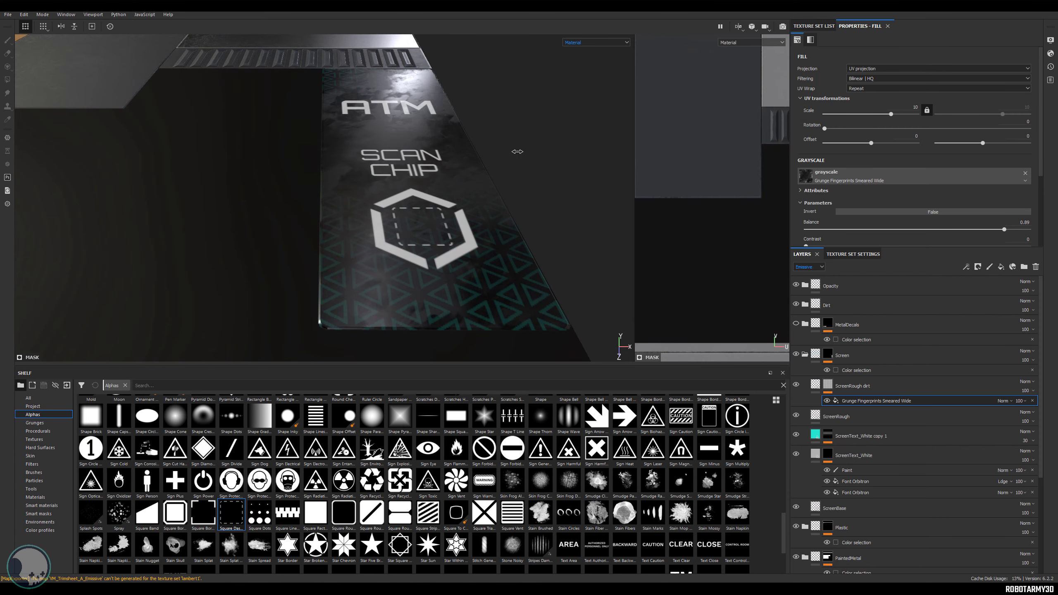
- Raise the roughness of the ScreenRough dirt layer's material to about 0.42
click(812, 387)
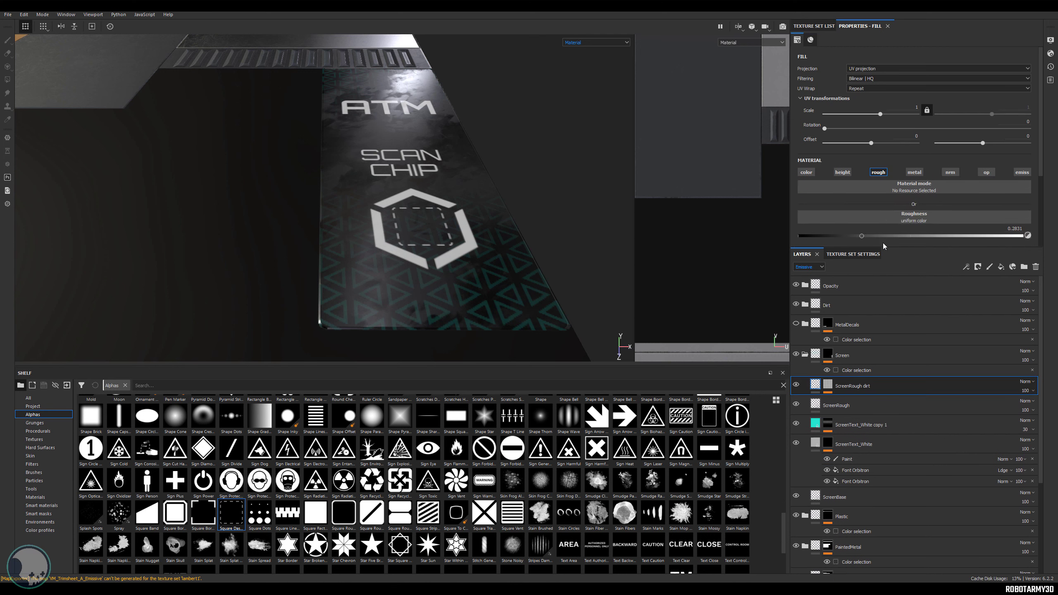
scroll(863, 215, down, 1)
mouse_move(877, 211)
mouse_down()
mouse_move(896, 212)
mouse_move(848, 212)
mouse_move(896, 215)
mouse_up()
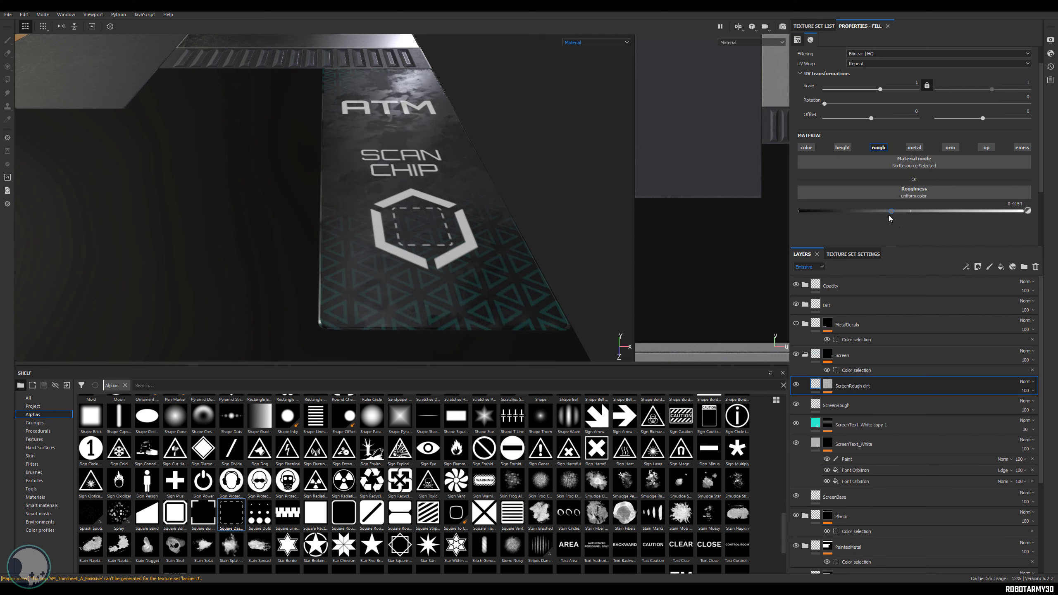
- Set the balance of the ScreenRough dirt mask's fingerprint grunge to 0.76 and its contrast to 0.41
click(828, 385)
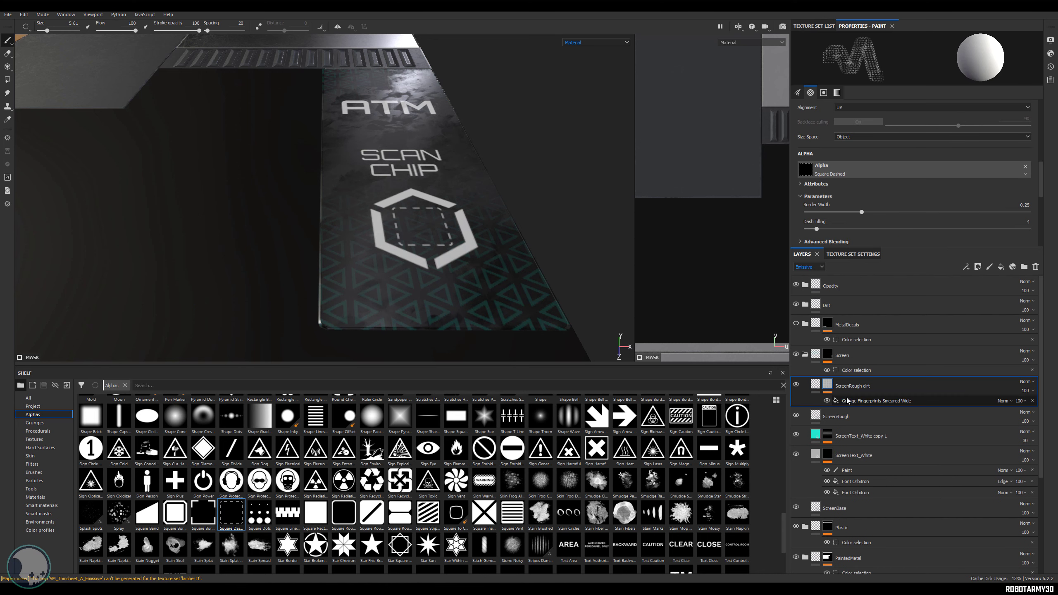
click(871, 400)
drag(998, 204, 974, 209)
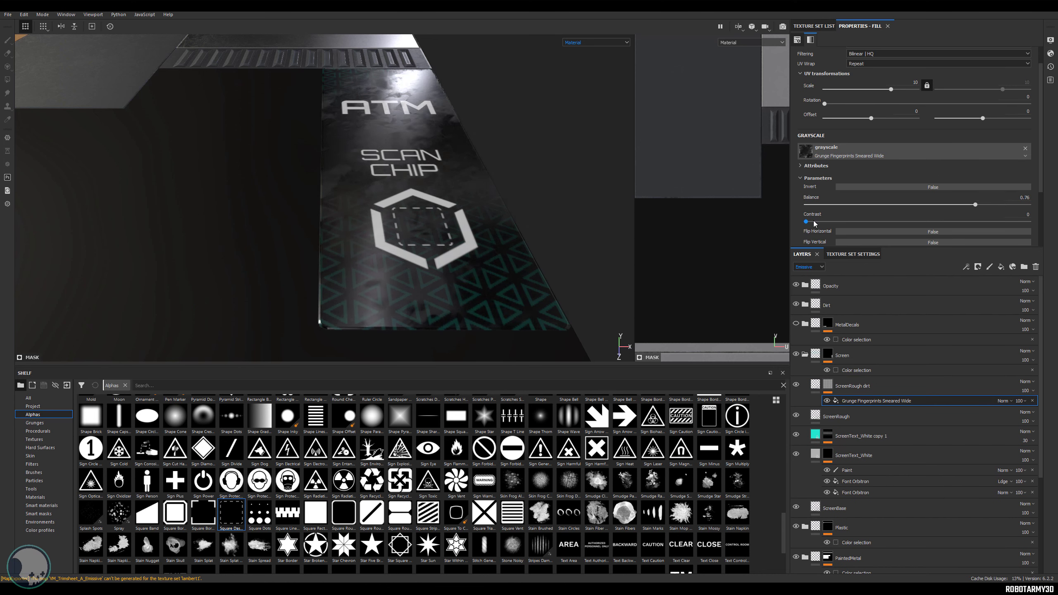
drag(807, 221, 904, 224)
- Rotate the environment lighting and examine the ATM screen's smudges and the whole trim sheet from several angles and distances
shift+right_drag(570, 162, 419, 132)
alt+drag(419, 132, 413, 189)
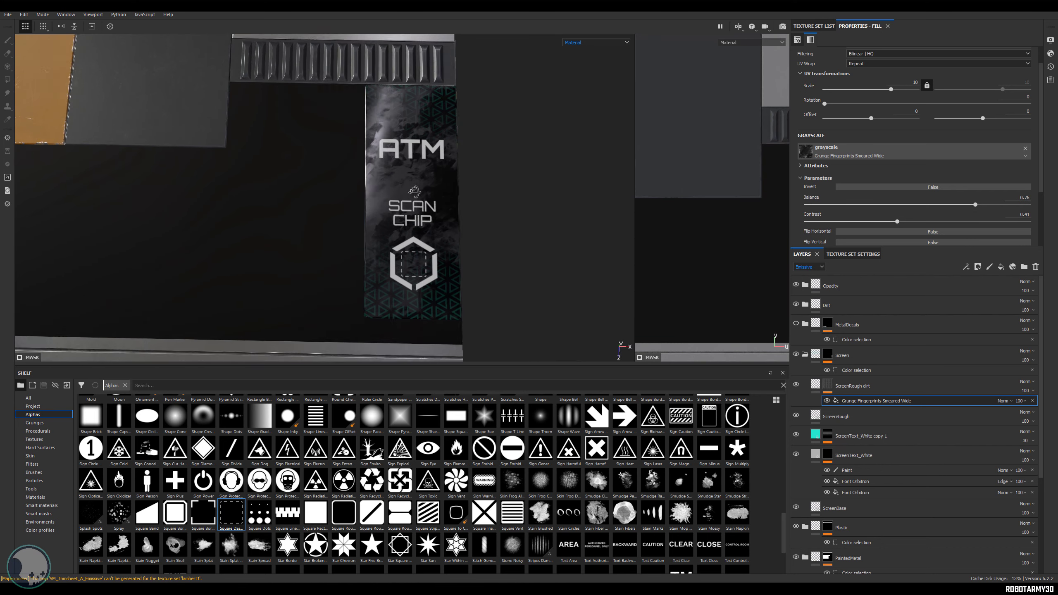
alt+right_drag(413, 189, 175, 137)
alt+middle_drag(175, 137, 295, 248)
alt+right_drag(295, 248, 313, 234)
alt+middle_drag(415, 239, 409, 210)
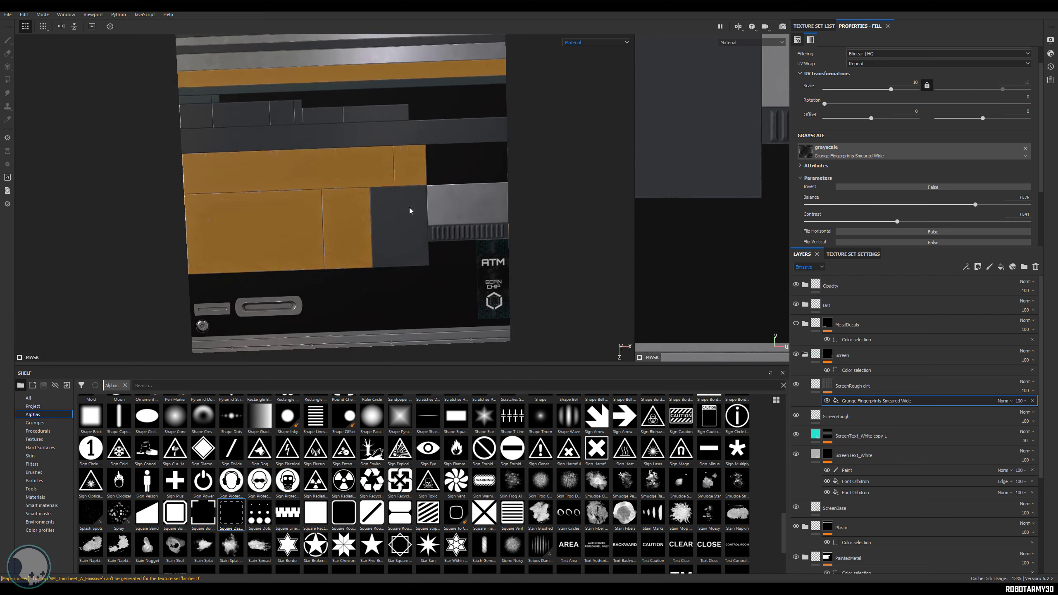
alt+drag(409, 211, 418, 169)
alt+middle_drag(419, 170, 436, 110)
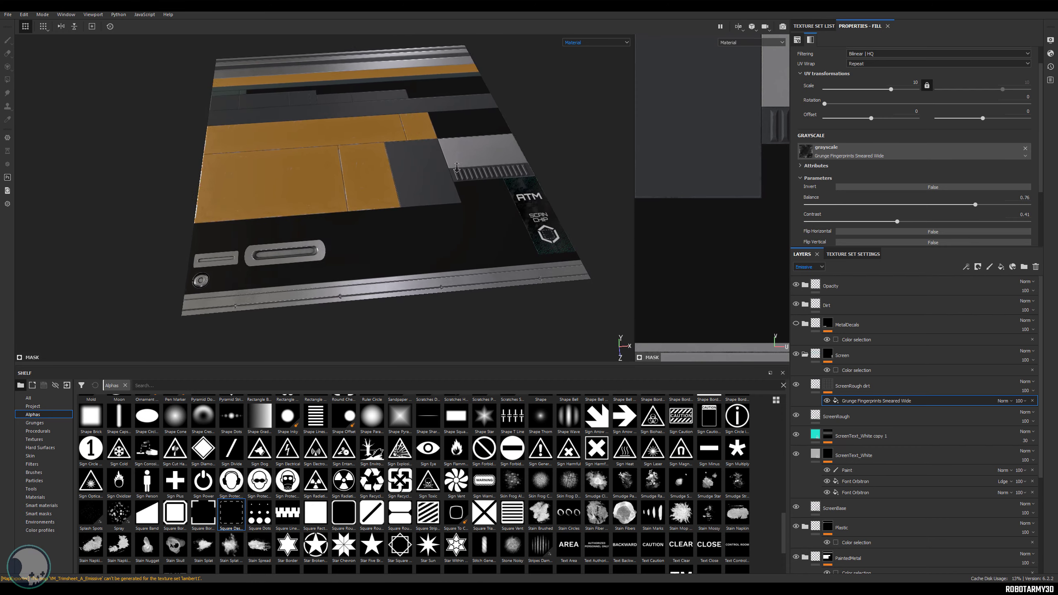
alt+right_drag(436, 110, 587, 216)
alt+middle_drag(587, 217, 540, 201)
alt+drag(540, 200, 525, 225)
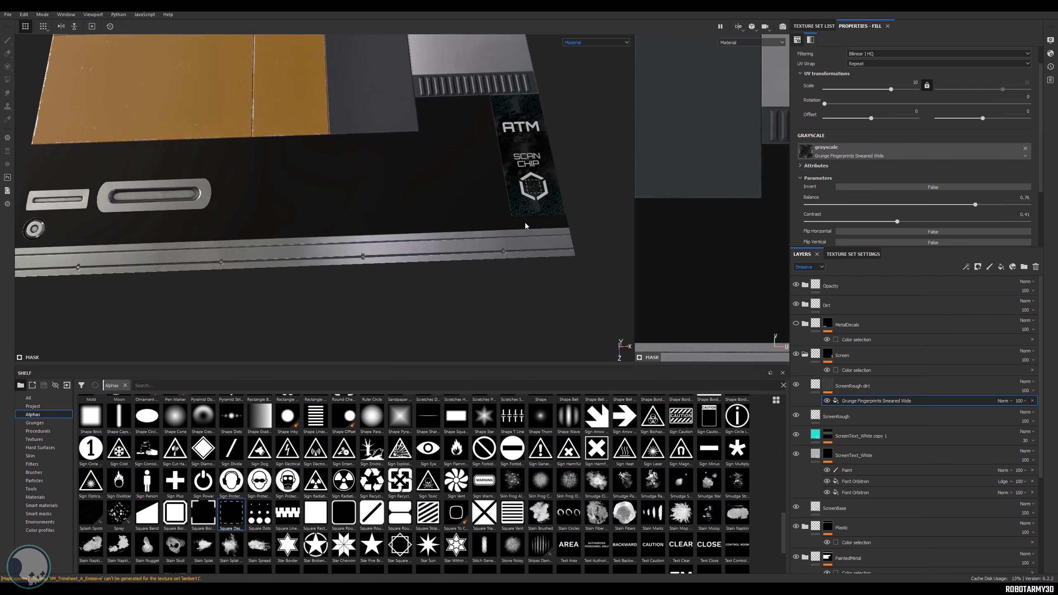
alt+right_drag(525, 225, 579, 217)
alt+middle_drag(517, 162, 543, 219)
alt+drag(543, 220, 547, 255)
alt+middle_drag(547, 255, 528, 269)
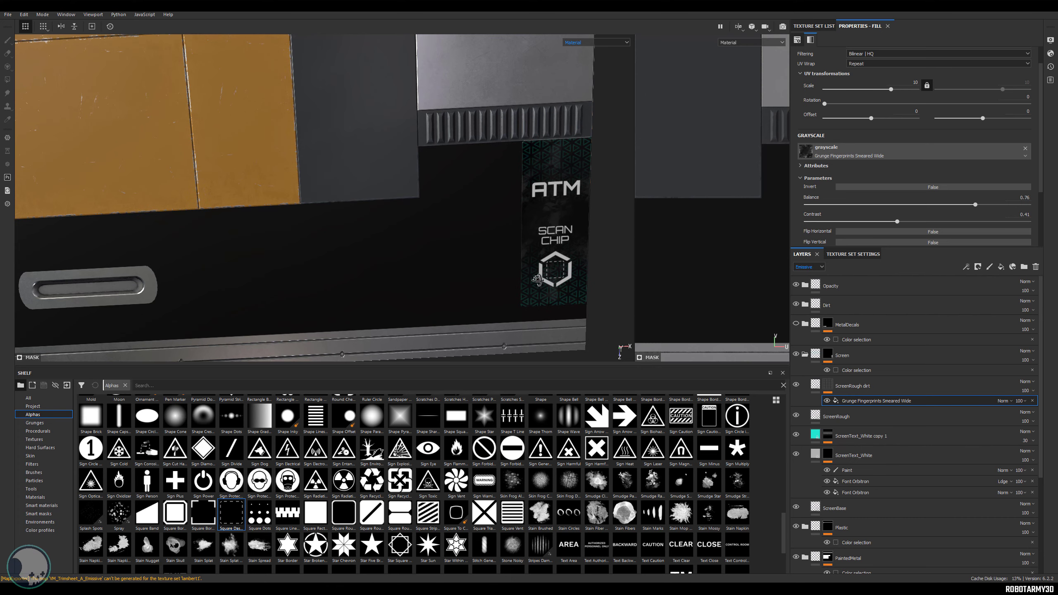
alt+drag(528, 270, 499, 234)
alt+middle_drag(420, 242, 441, 175)
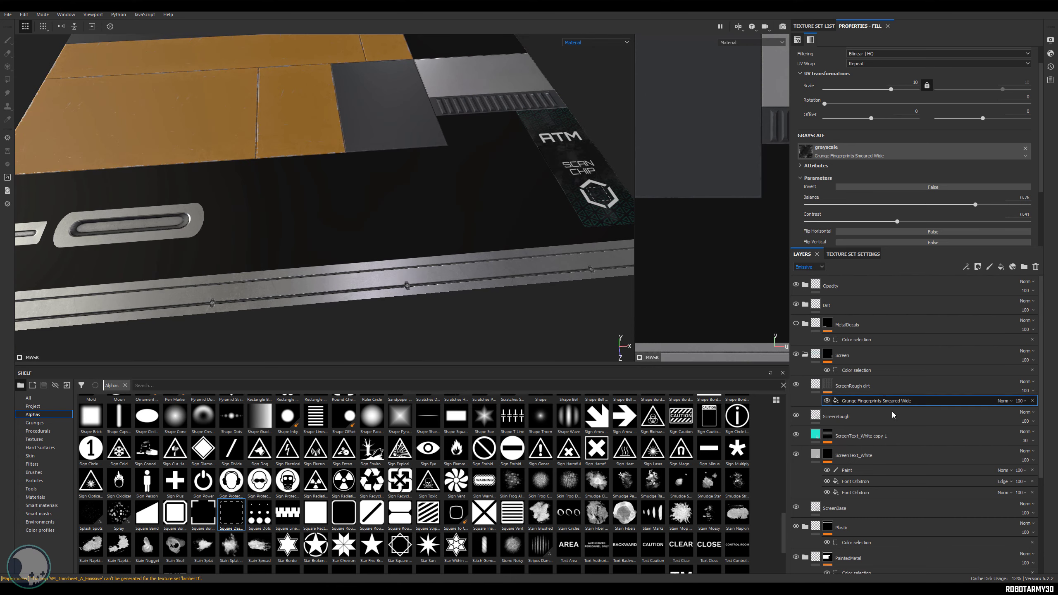
- Select the Opacity folder in the layer stack
click(855, 292)
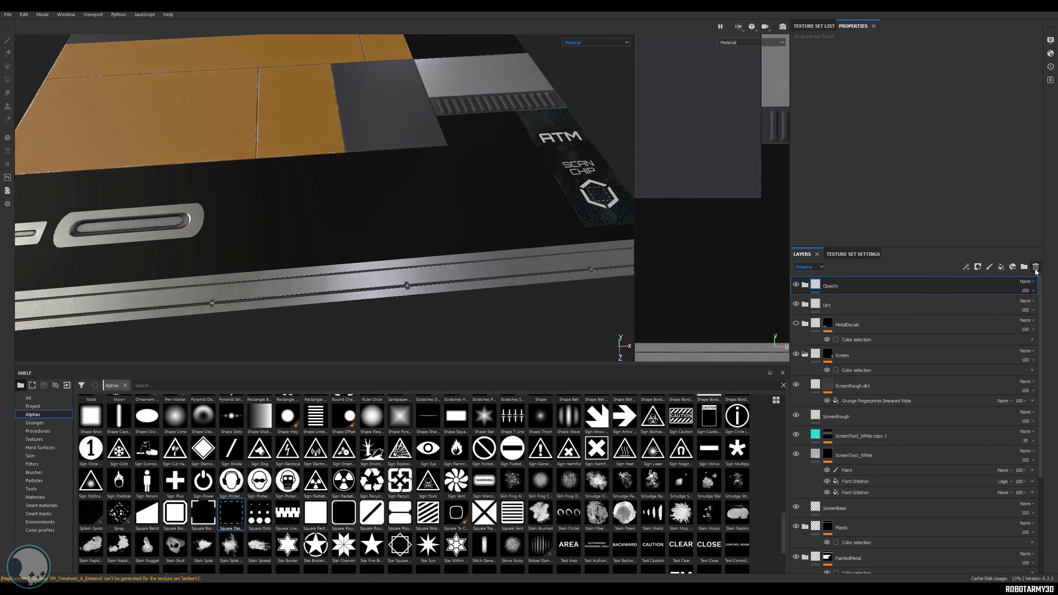